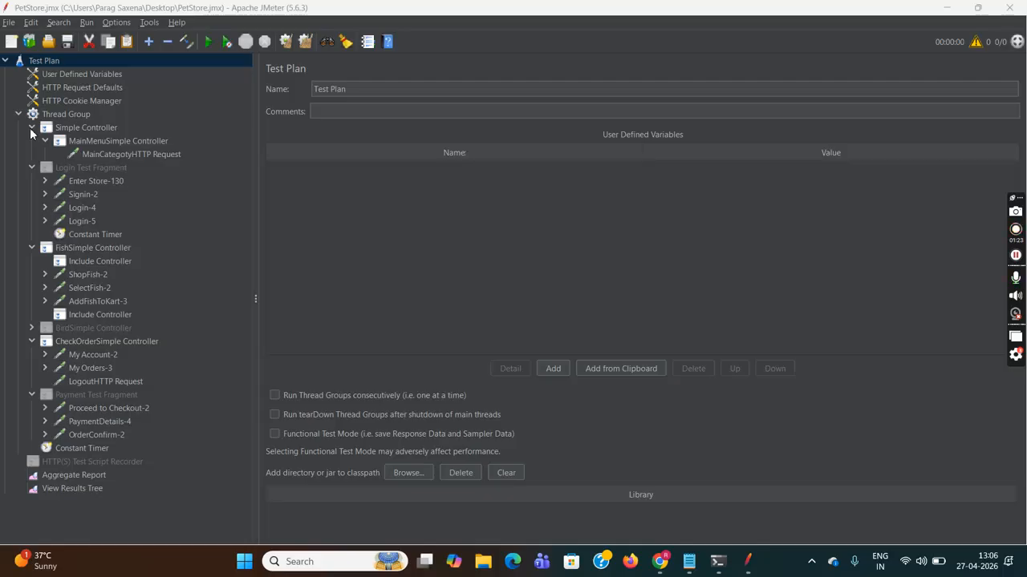
- Collapse the Simple, Fish, CheckOrder and Payment branches so only Login Test Fragment stays expanded
left_click(31, 129)
left_click(32, 142)
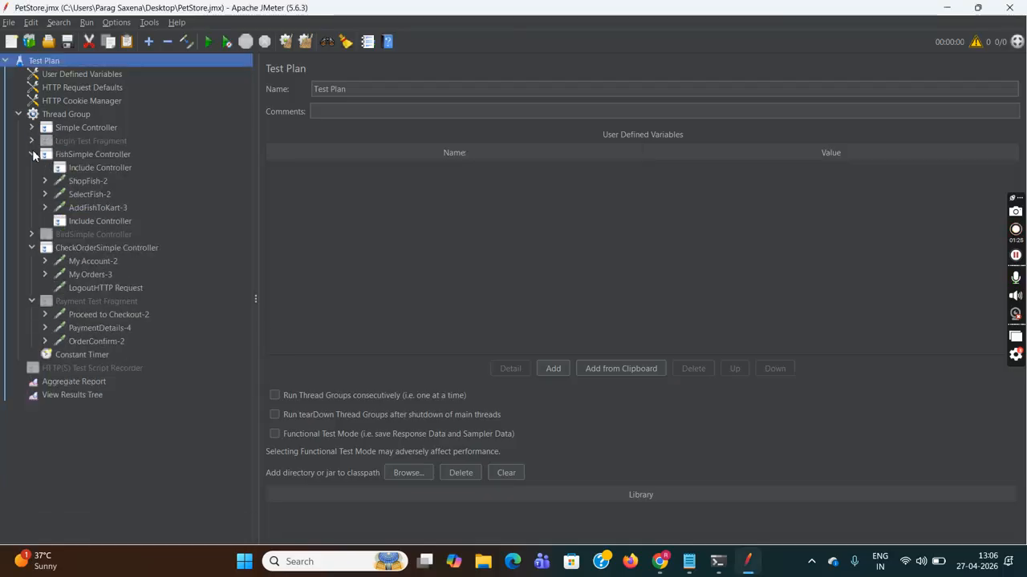
left_click(31, 154)
left_click(33, 182)
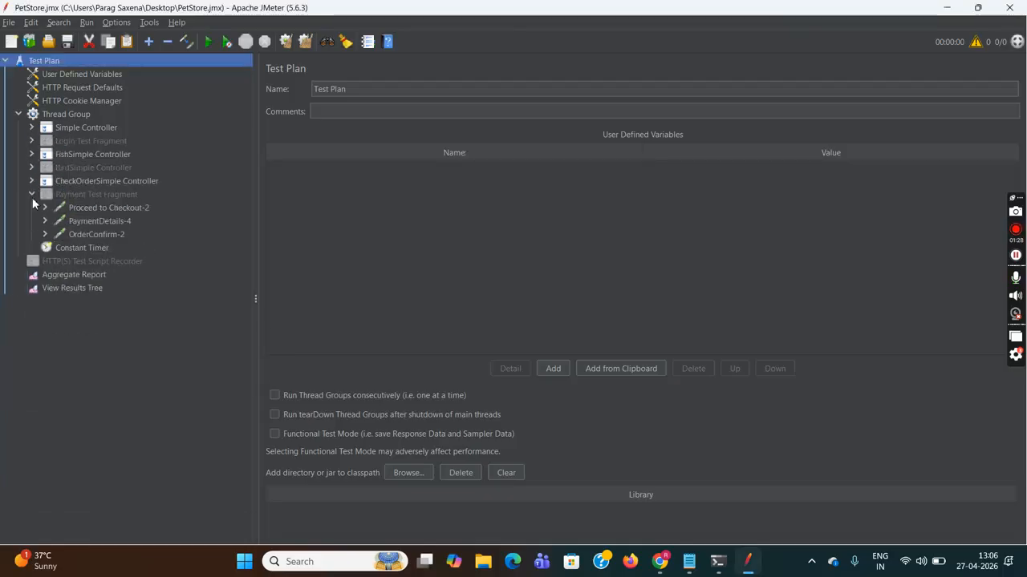
left_click(32, 195)
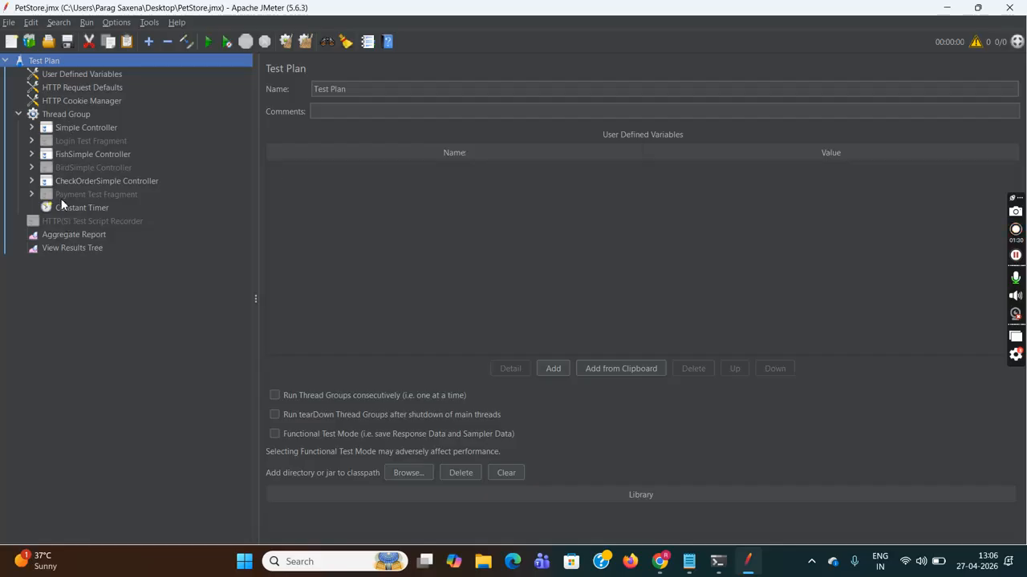
left_click(37, 141)
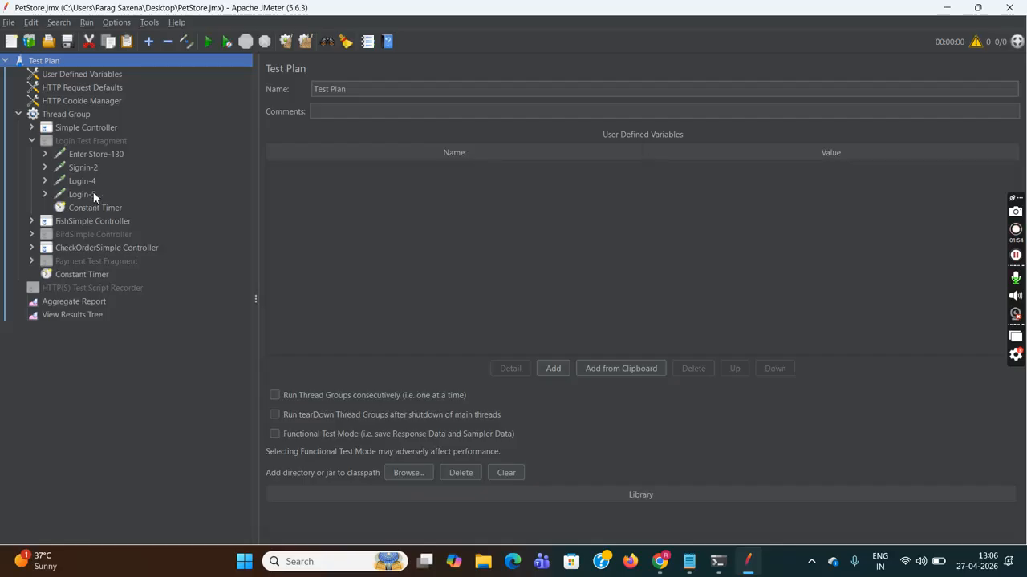
- Make a first pass at selecting the login items and open the Login Test Fragment's context menu
left_click(107, 154)
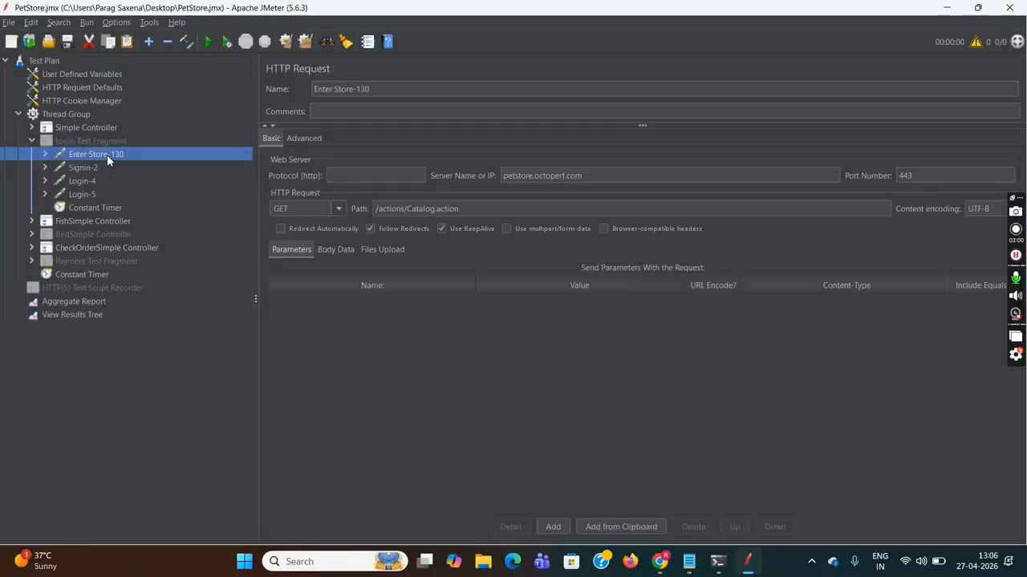
left_click(95, 167, "shift")
left_click(91, 183, "shift")
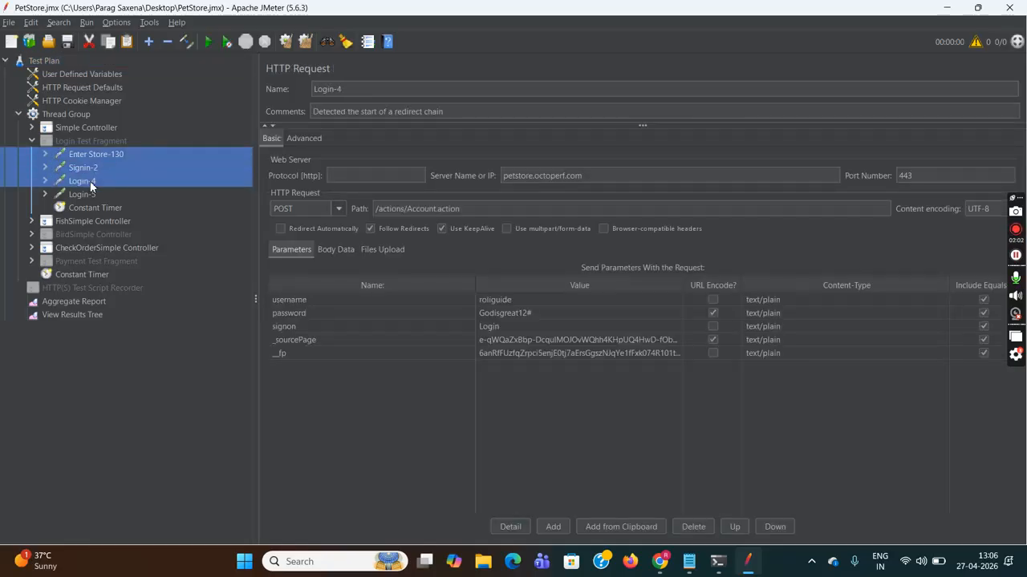
left_click(91, 195, "shift")
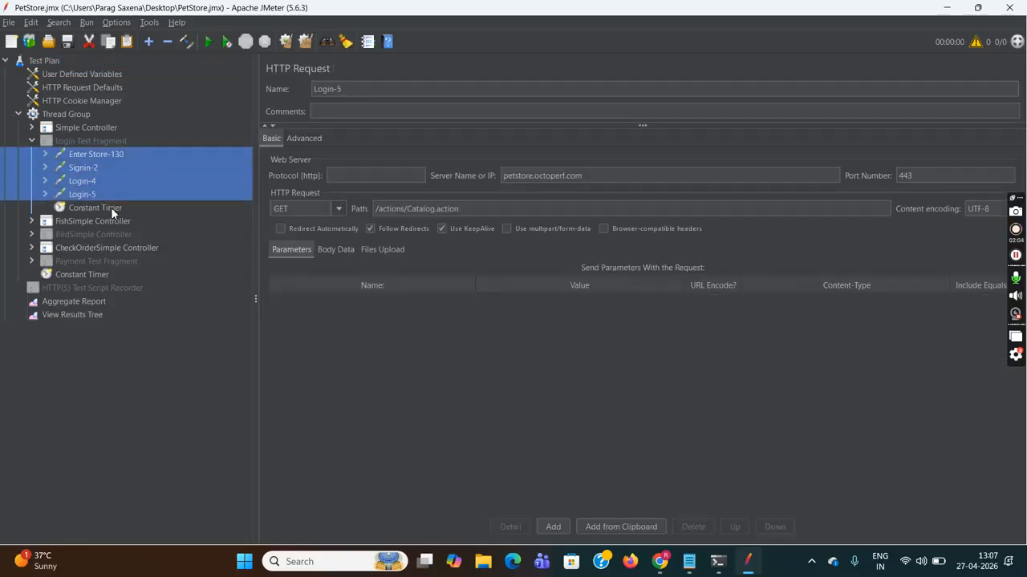
left_click(111, 207, "shift")
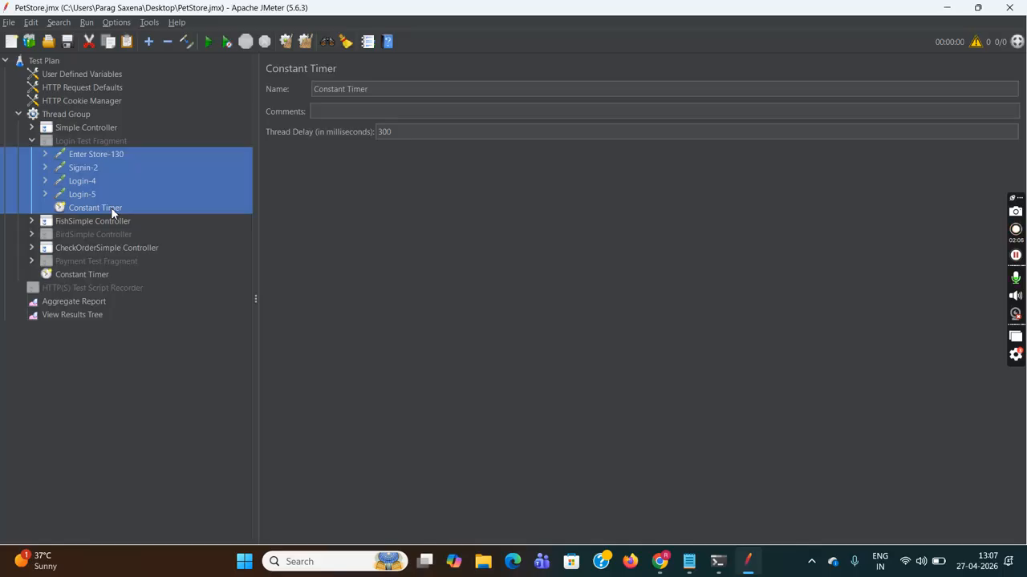
left_click(91, 142)
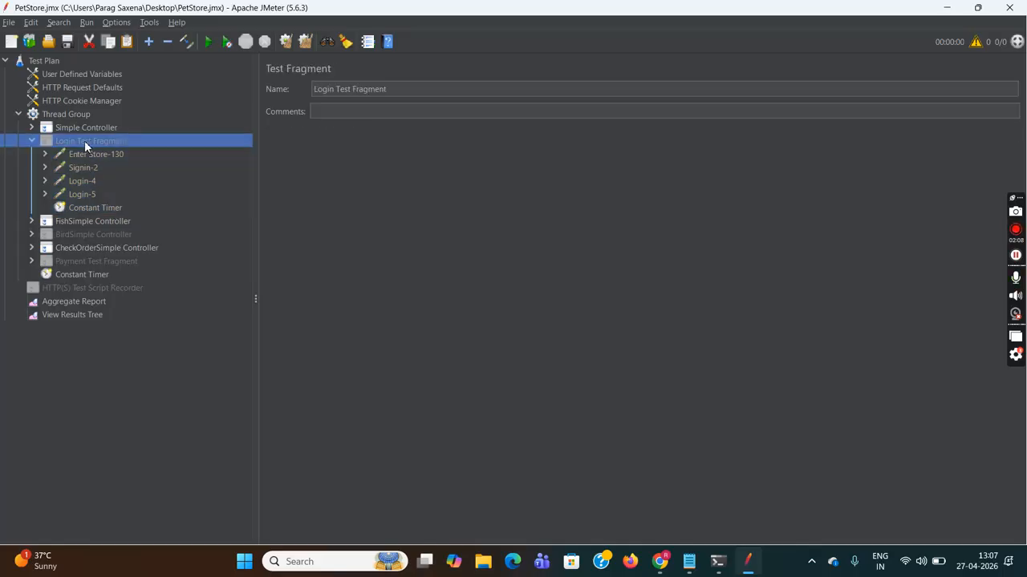
right_click(72, 145)
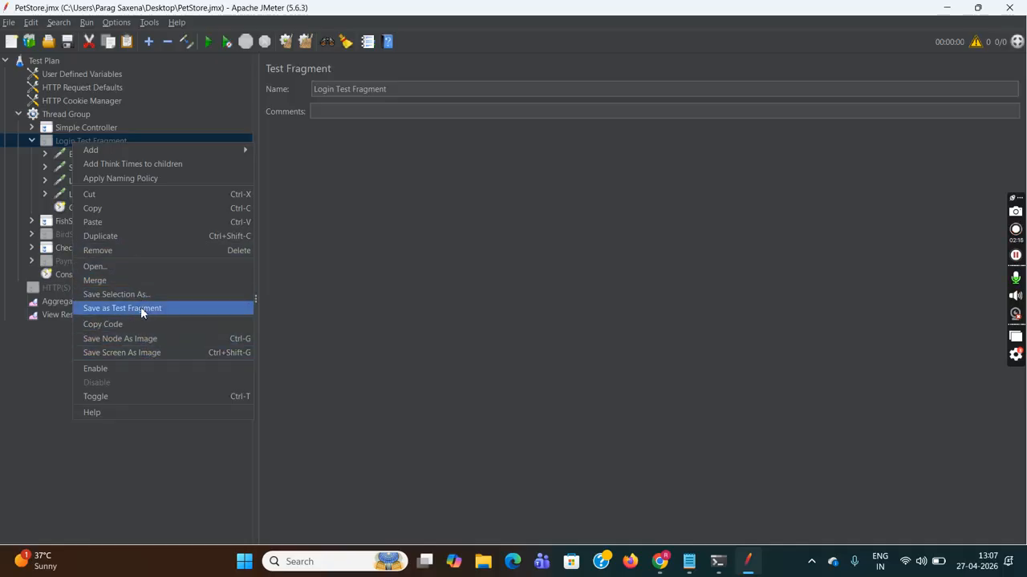
left_click(30, 154)
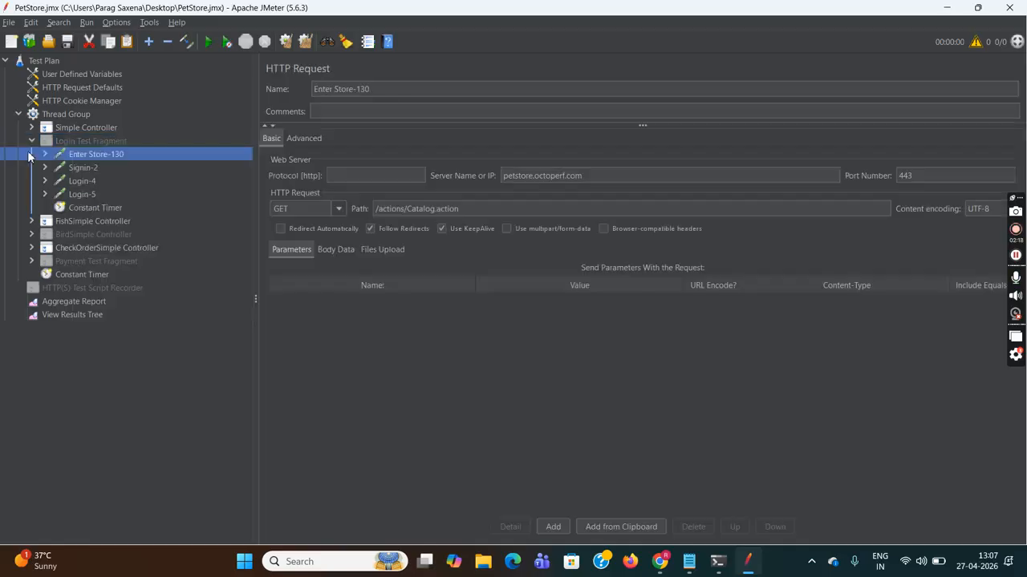
left_click(71, 141)
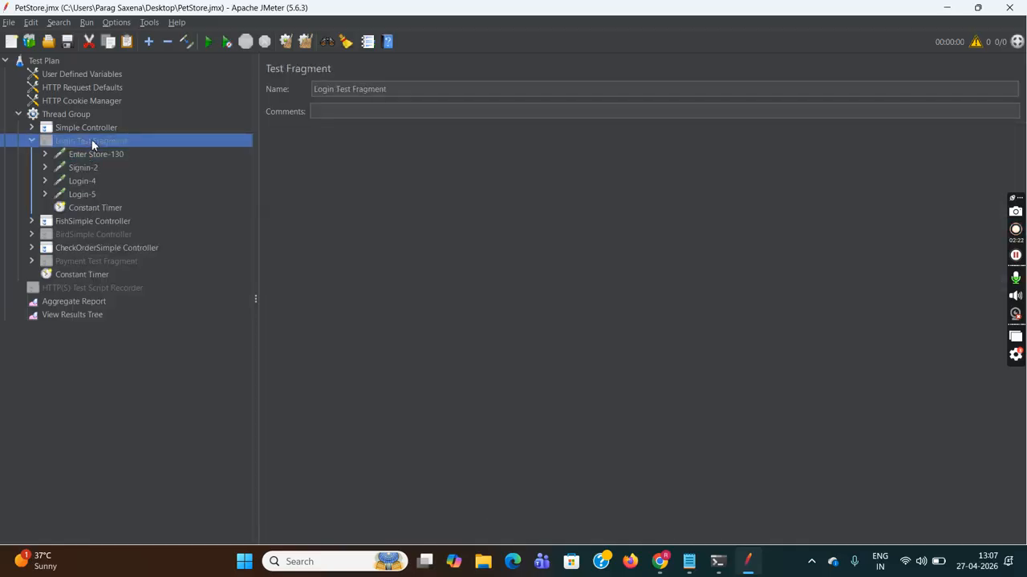
- Multi-select Enter Store-130, Signin-2, Login-4, Login-5 and the Constant Timer together
left_click(95, 154)
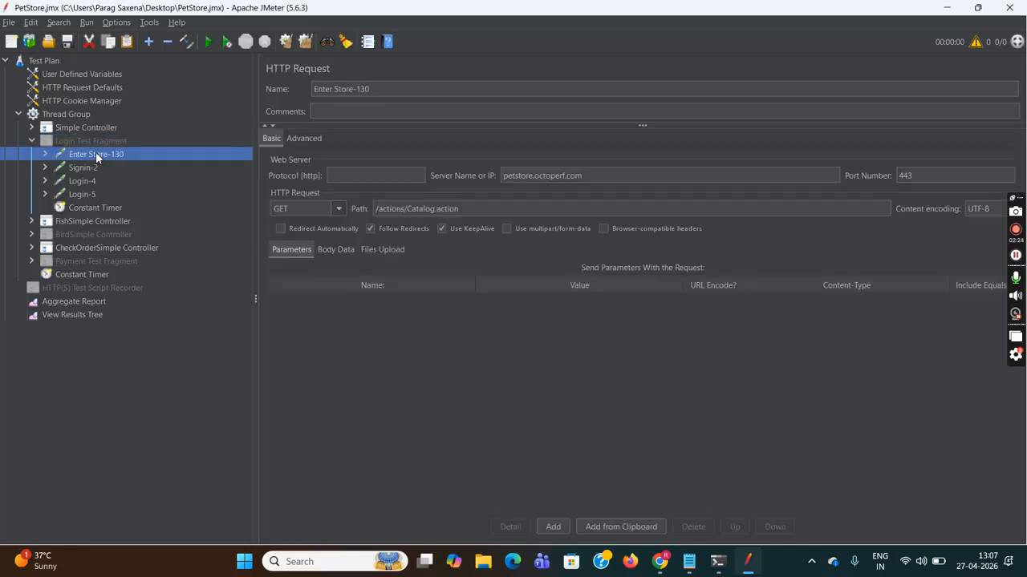
left_click(103, 168, "shift")
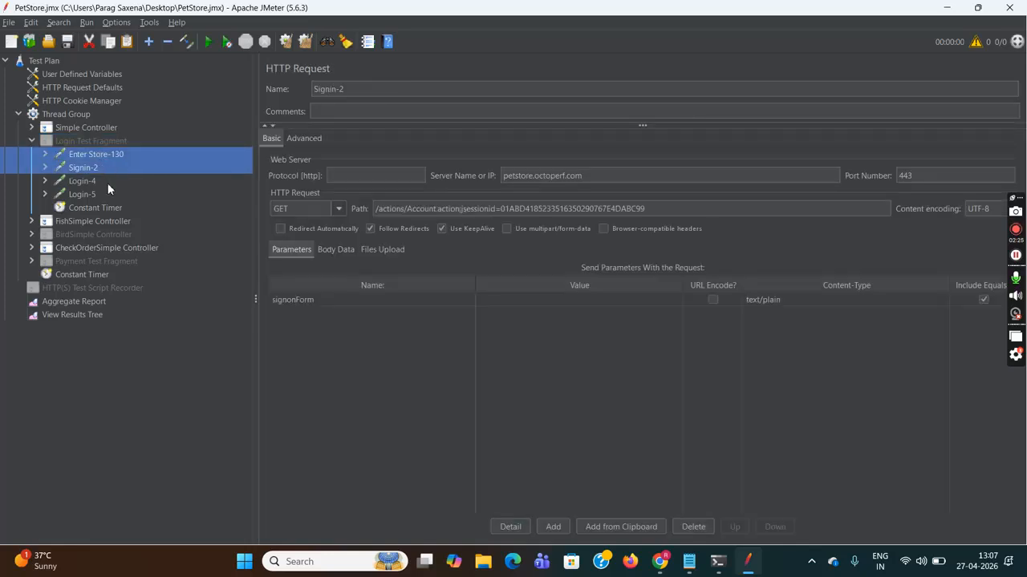
left_click(108, 183, "shift")
left_click(112, 194, "shift")
left_click(123, 205, "shift")
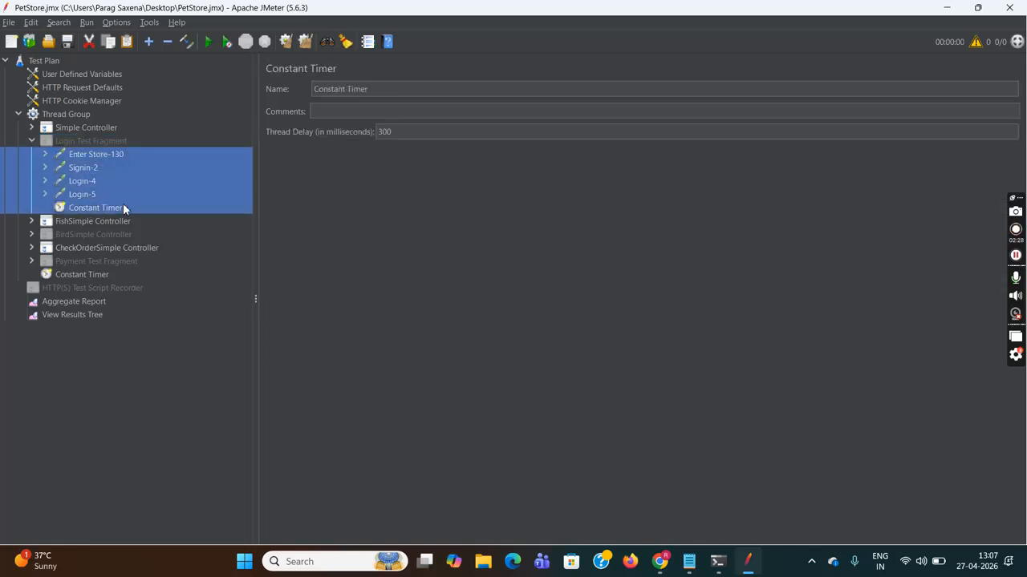
- Save the selected items with Save as Test Fragment to LoginTestFragment.jmx, confirming the overwrite
right_click(141, 182)
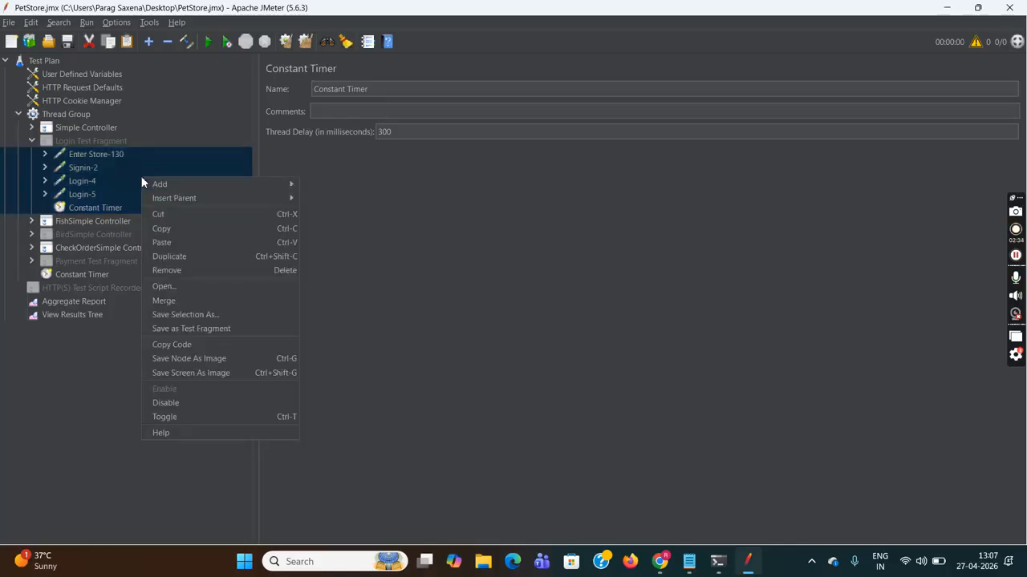
left_click(257, 330)
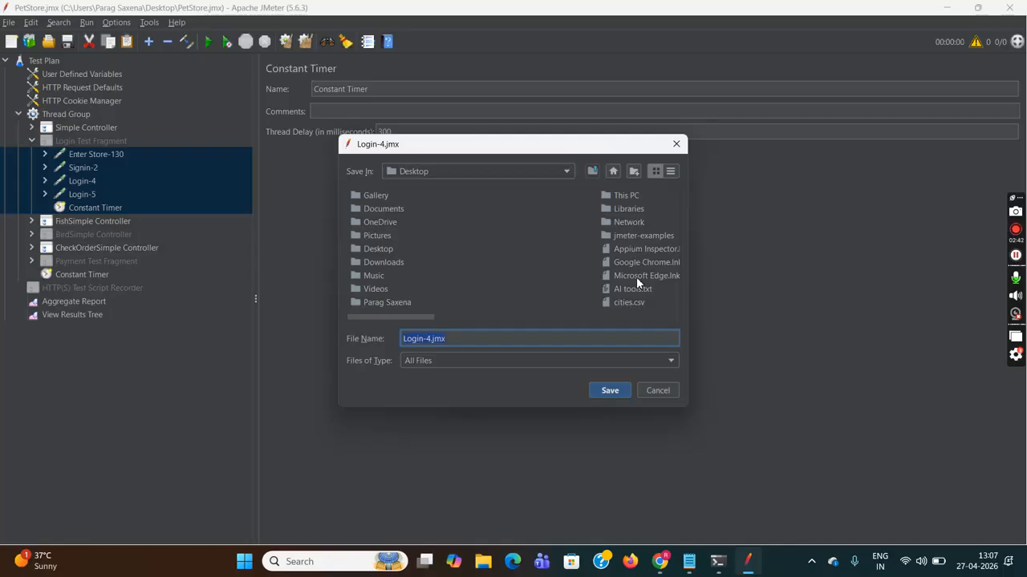
left_click_drag(409, 316, 535, 323)
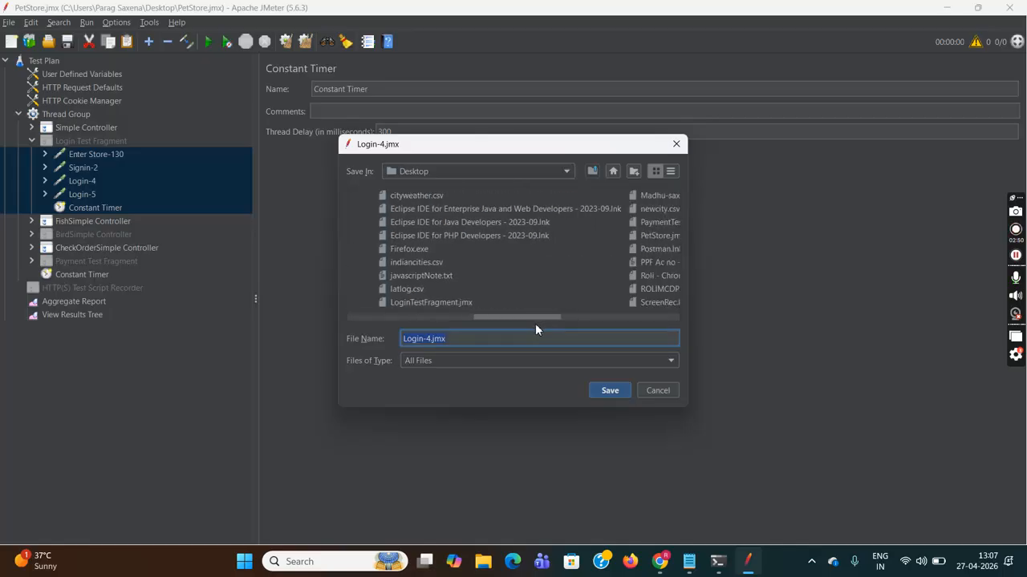
left_click(447, 302)
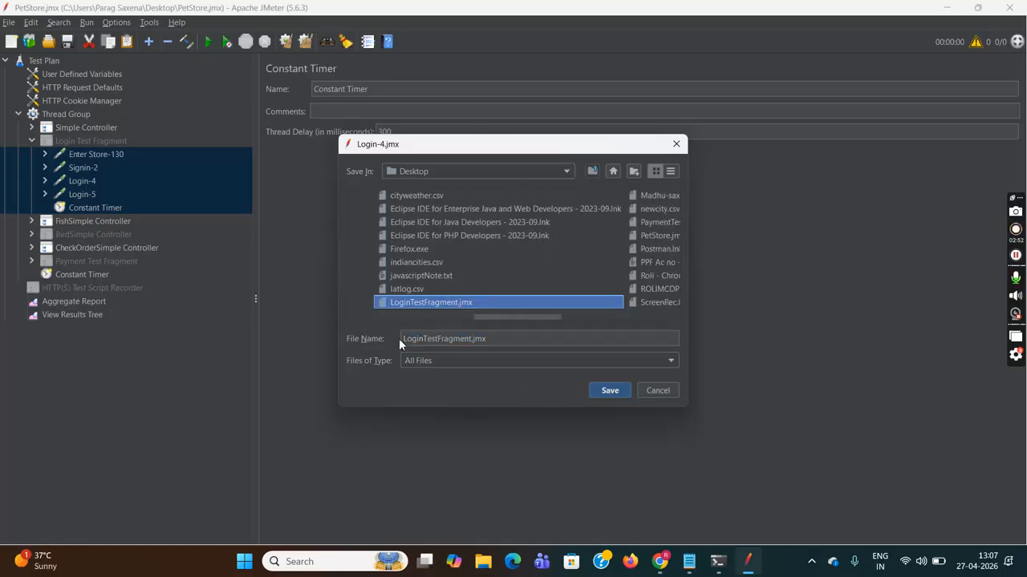
left_click(611, 391)
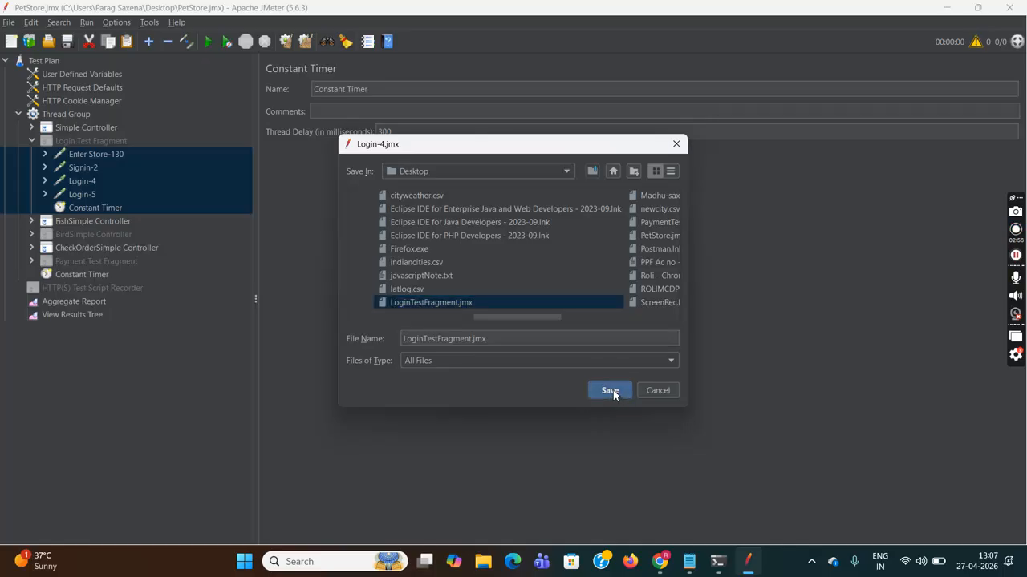
left_click(495, 297)
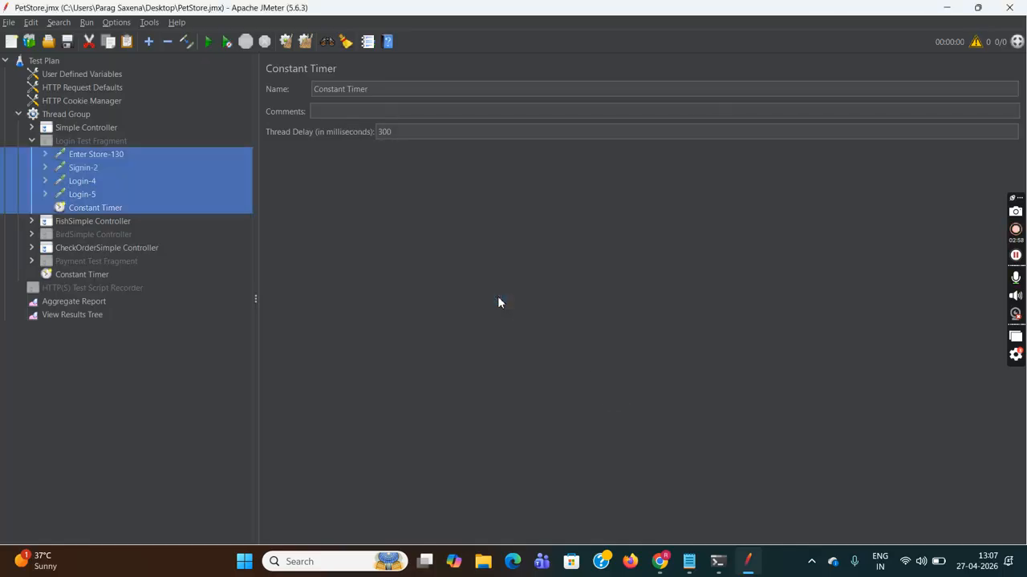
left_click(31, 141)
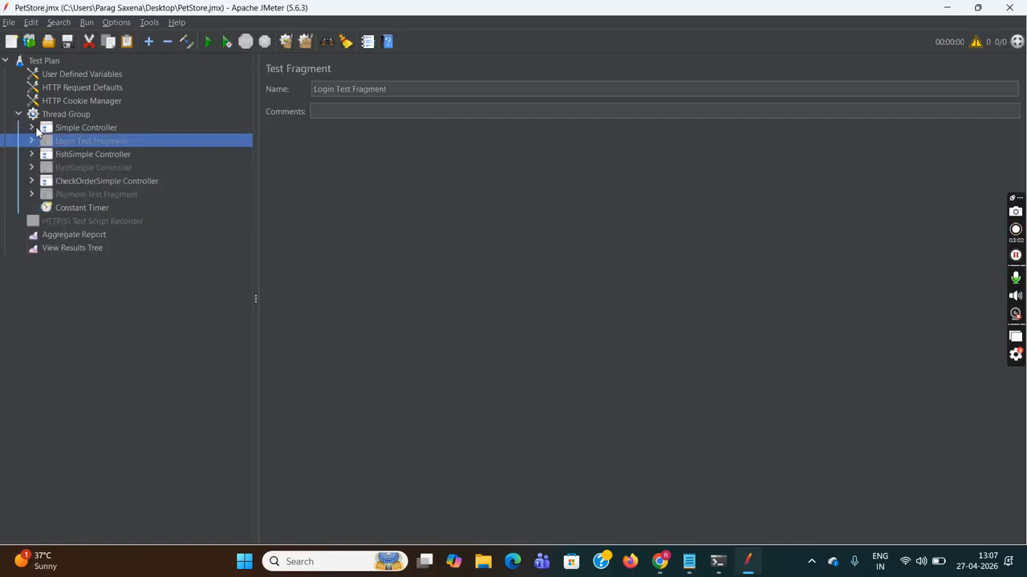
- Verify FishSimple Controller's first Include Controller points to LoginTestFragment.jmx, comparing it with the fragment's requests
left_click(32, 154)
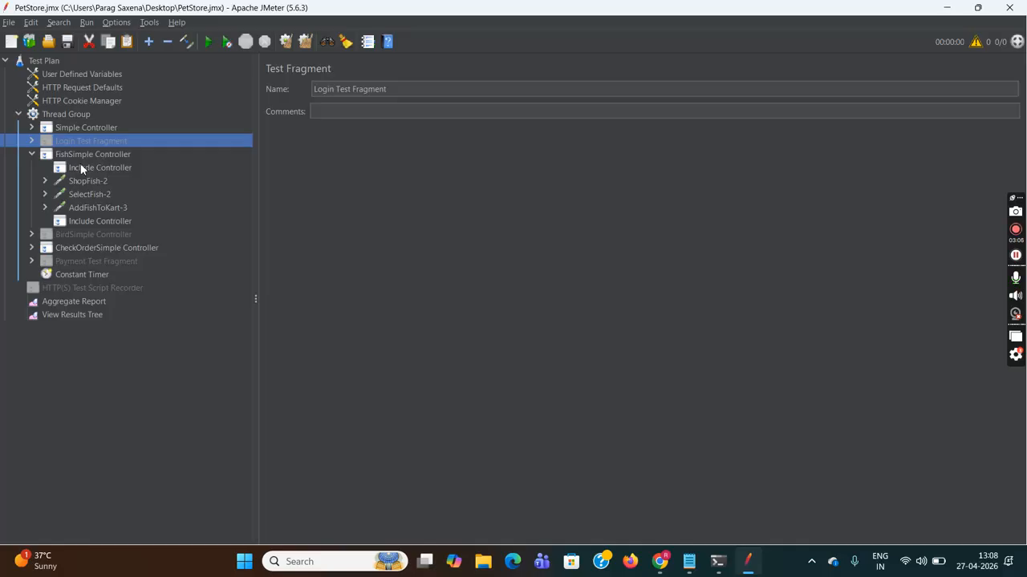
left_click(88, 171)
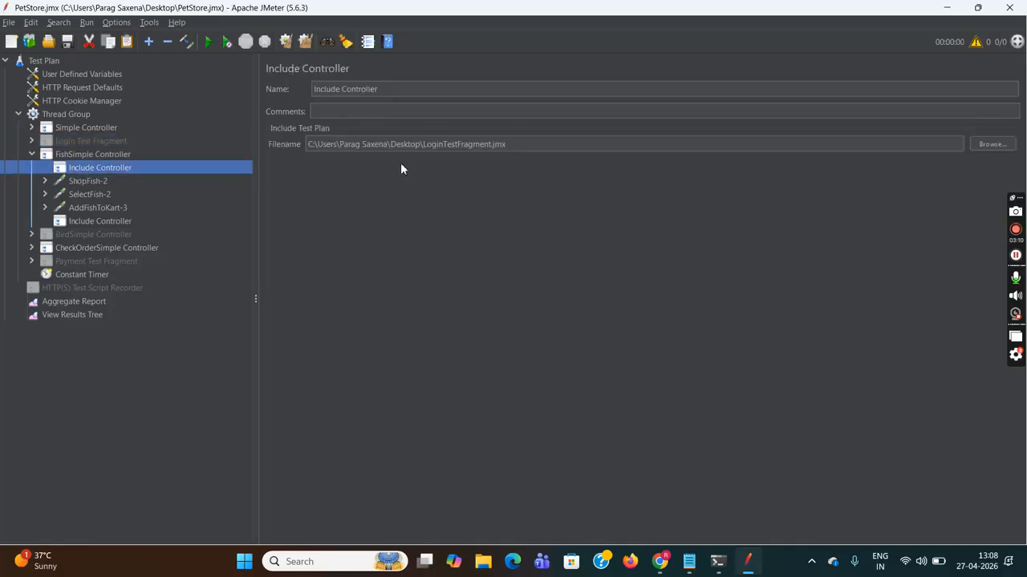
left_click_drag(424, 145, 504, 145)
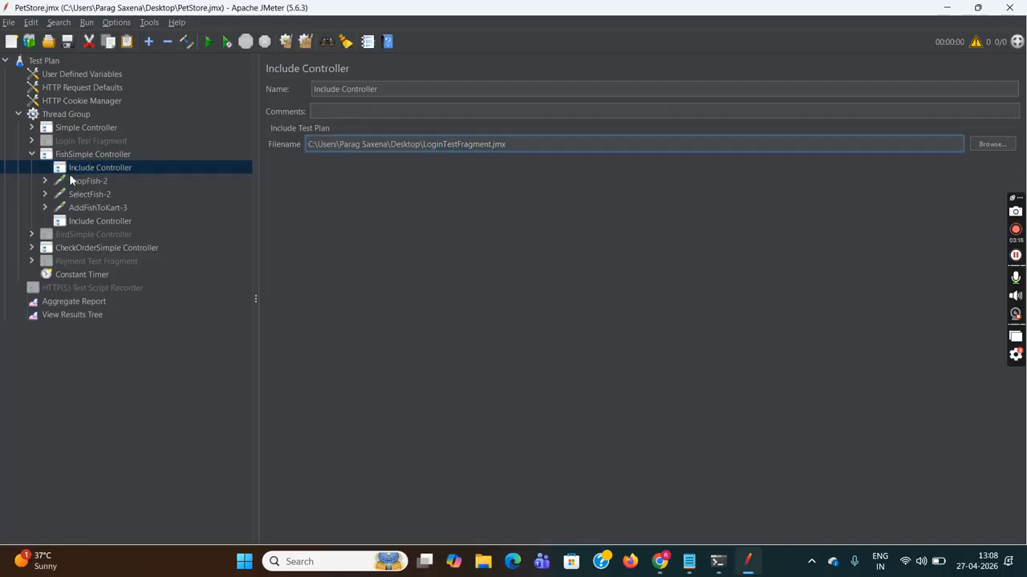
left_click(31, 140)
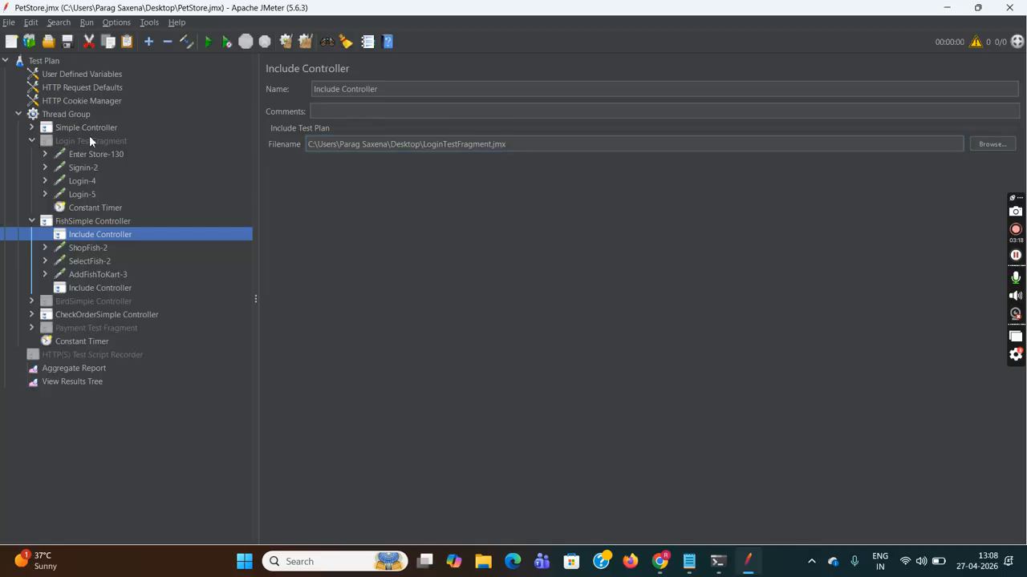
left_click(32, 140)
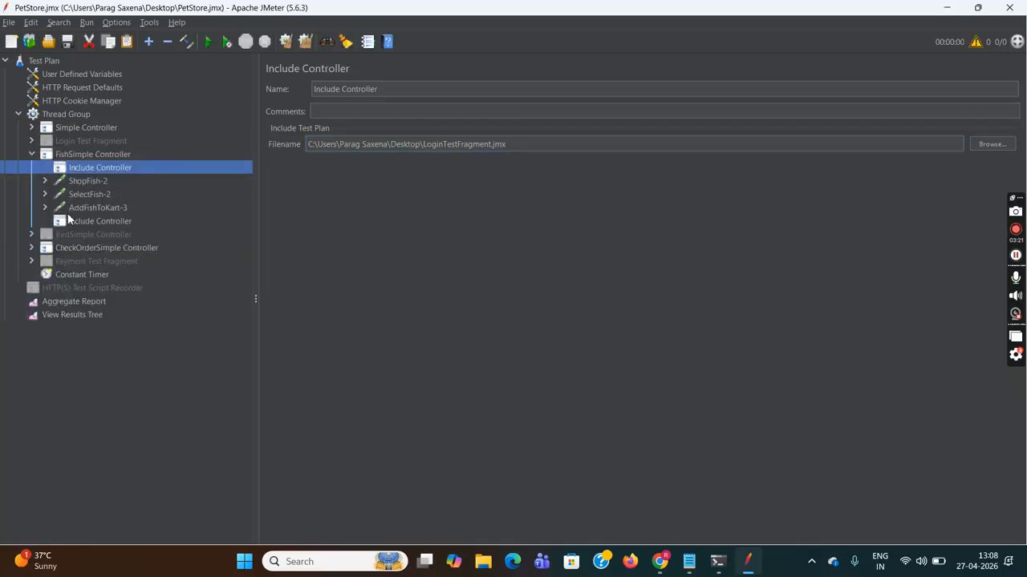
left_click(31, 141)
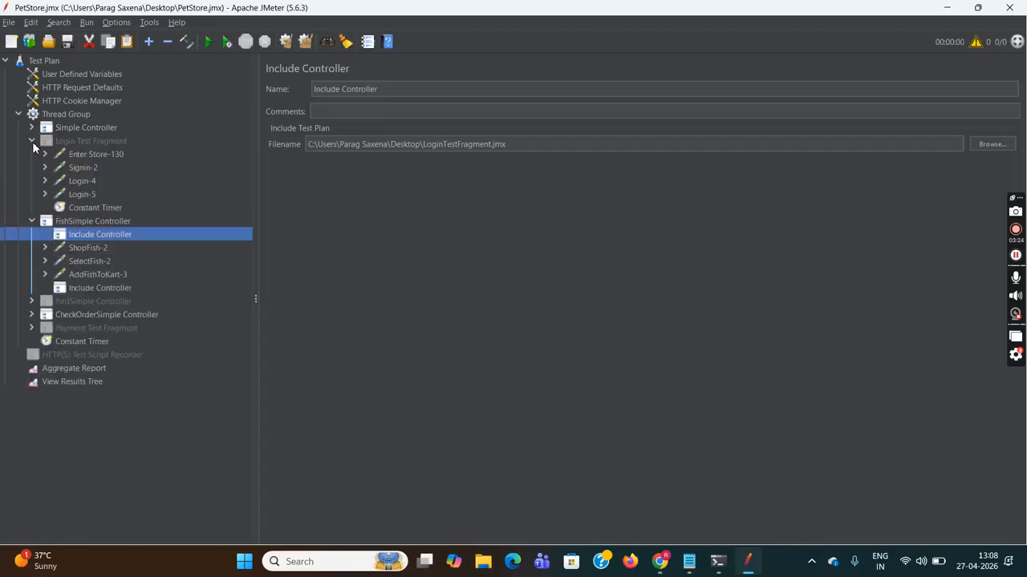
left_click(77, 181)
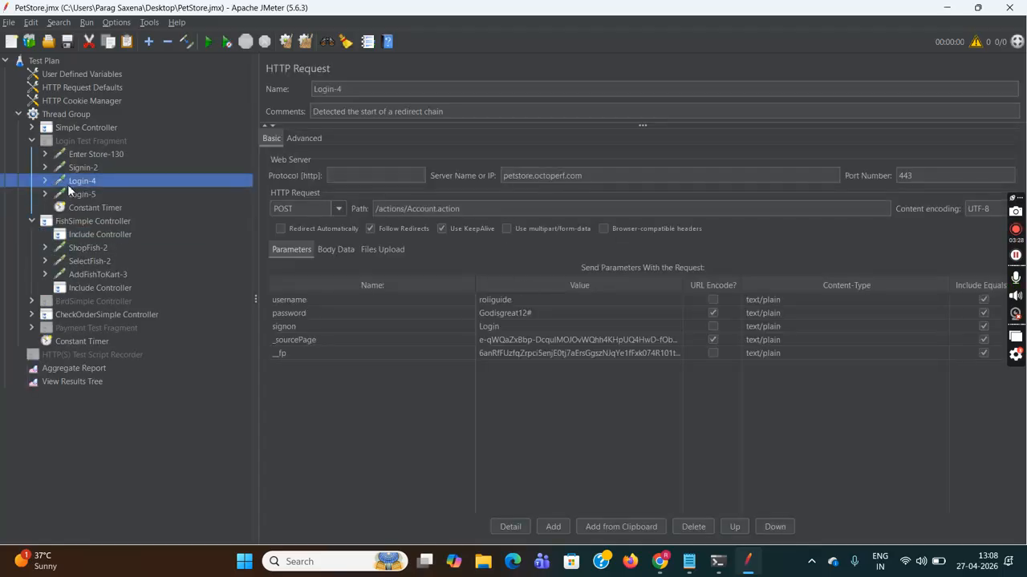
- Review the username and password parameters recorded in the Login-4 request
double_click(511, 299)
left_click(541, 313)
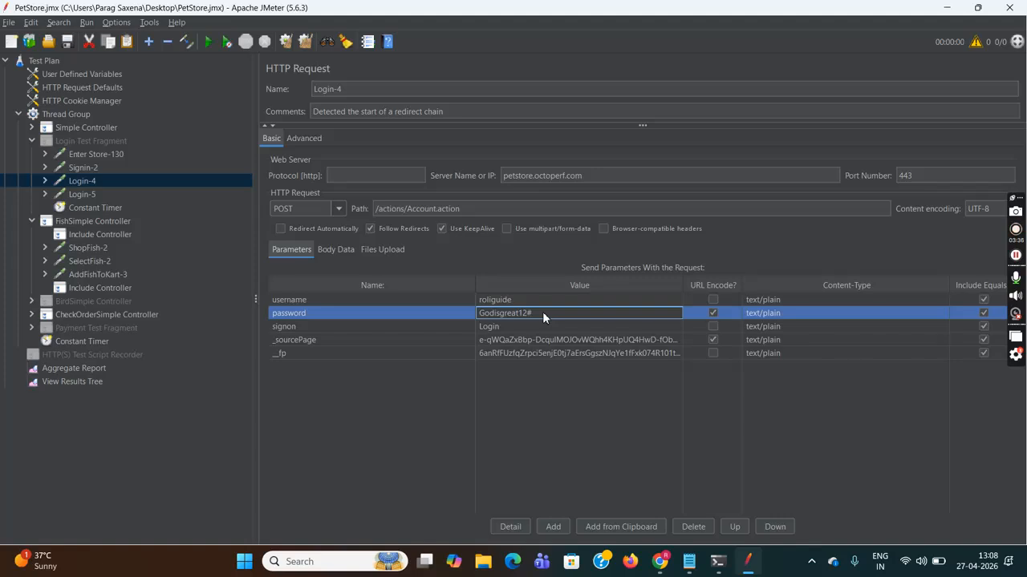
left_click(80, 113)
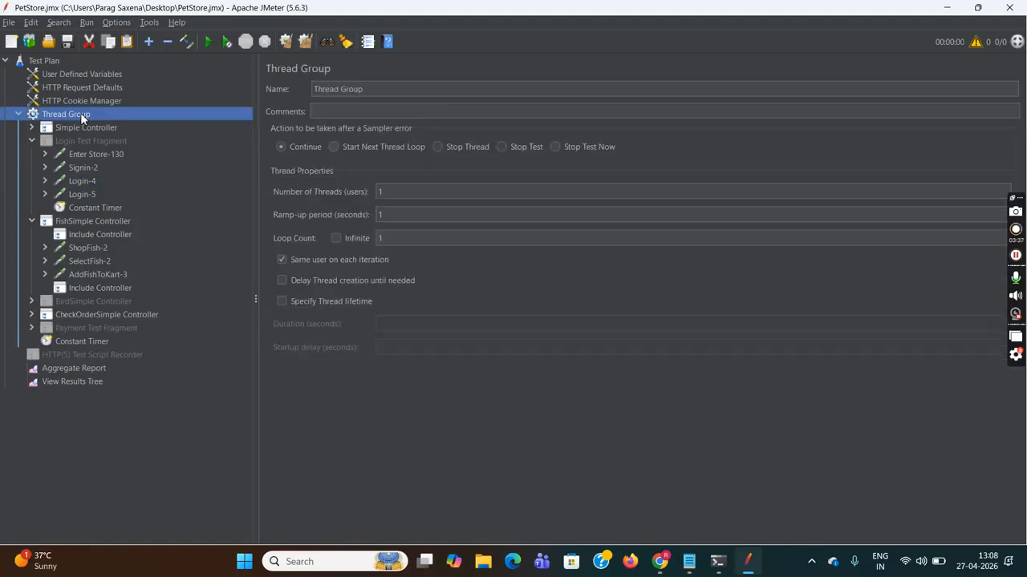
double_click(383, 191)
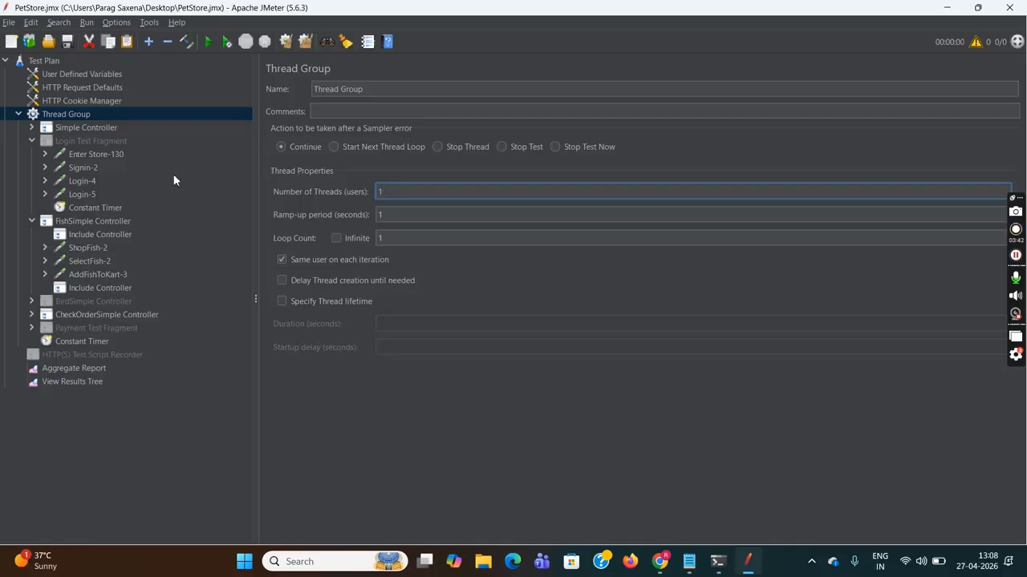
left_click(85, 182)
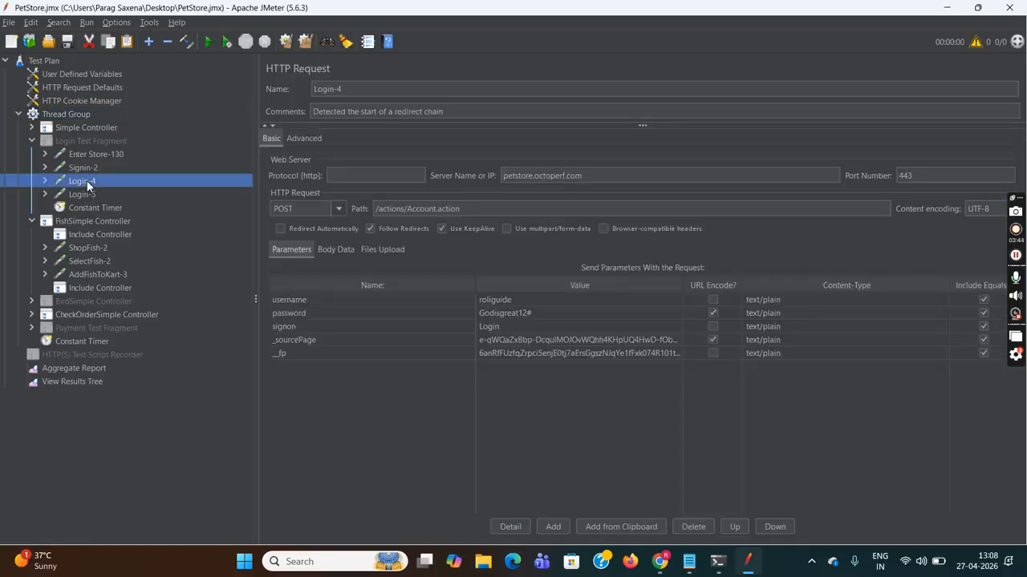
double_click(523, 299)
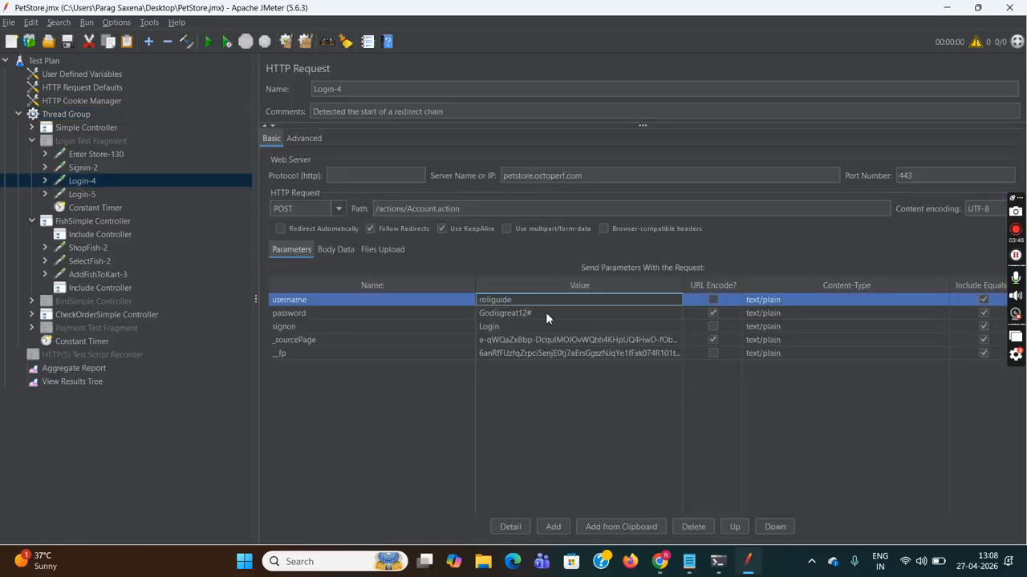
left_click(545, 312)
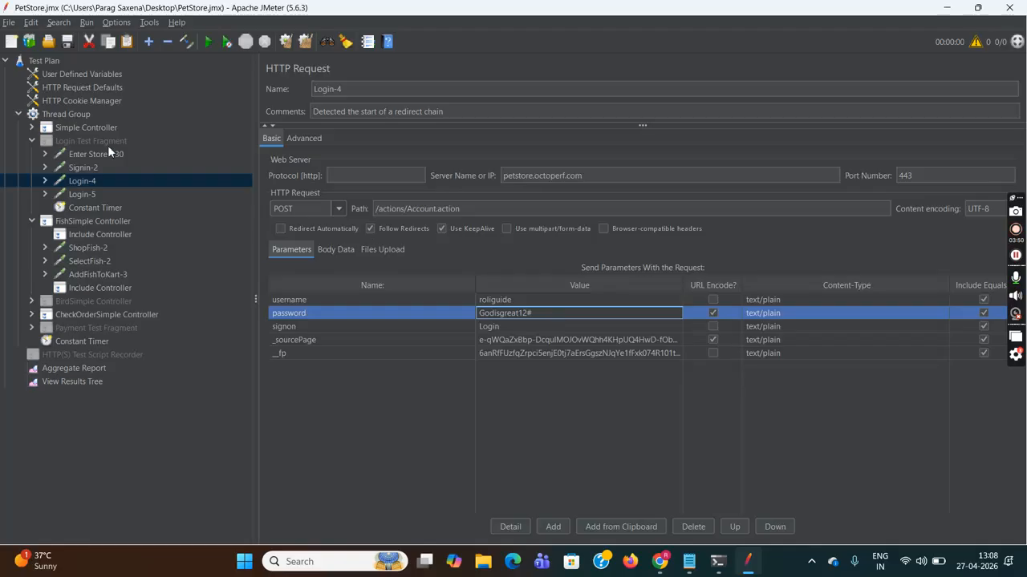
- Set the Thread Group's Number of Threads to 2 and check the ramp-up and loop count
left_click(77, 115)
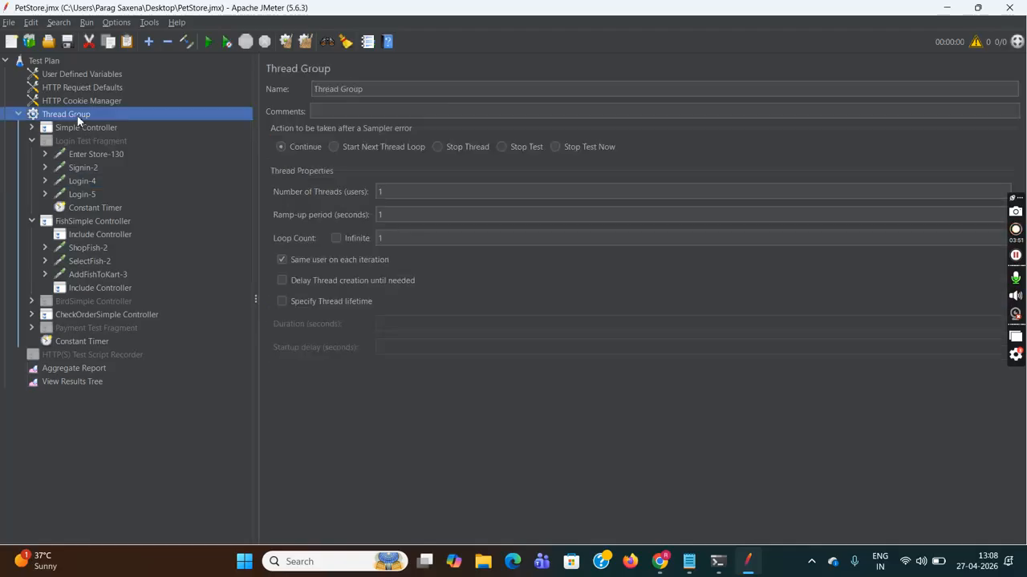
left_click(399, 191)
type("2")
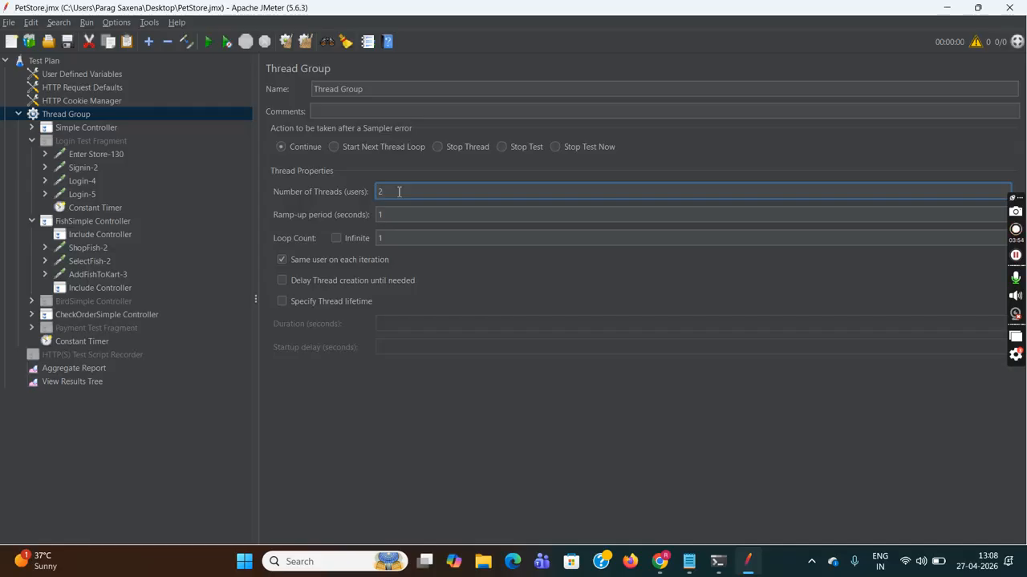
left_click(394, 215)
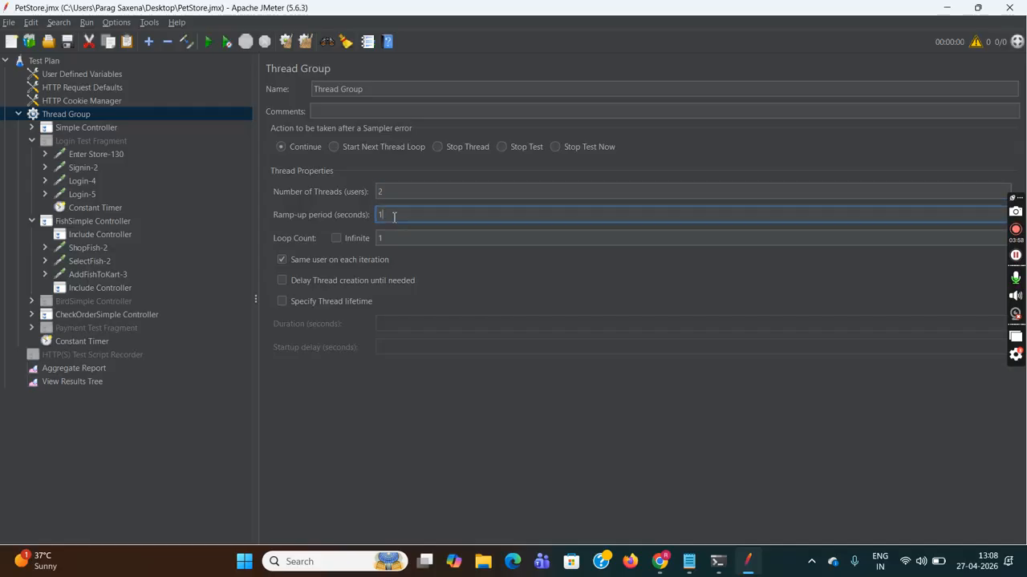
left_click(391, 237)
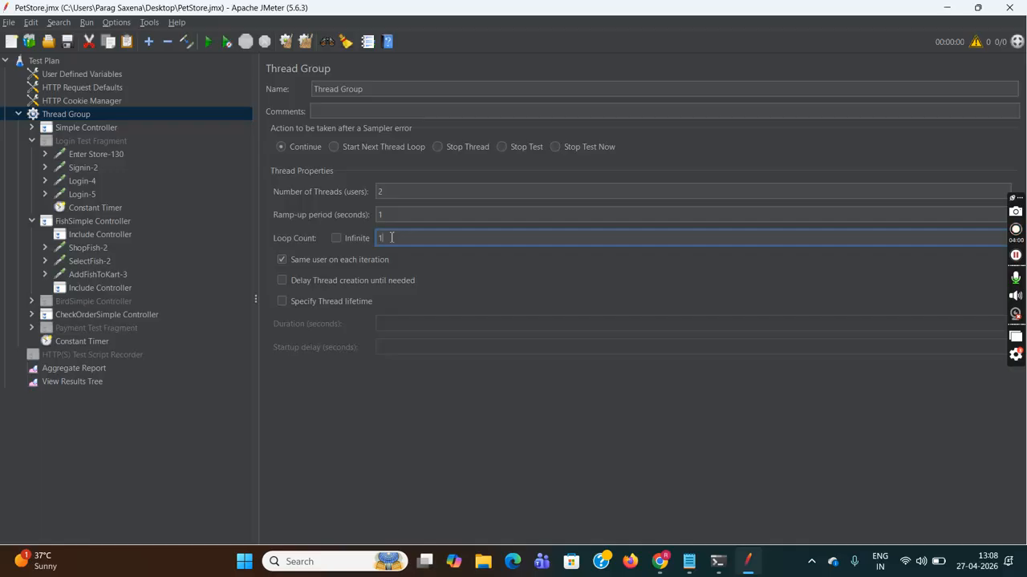
- Recheck Login-4's credential parameters, then bring Notepad to the front
left_click(85, 179)
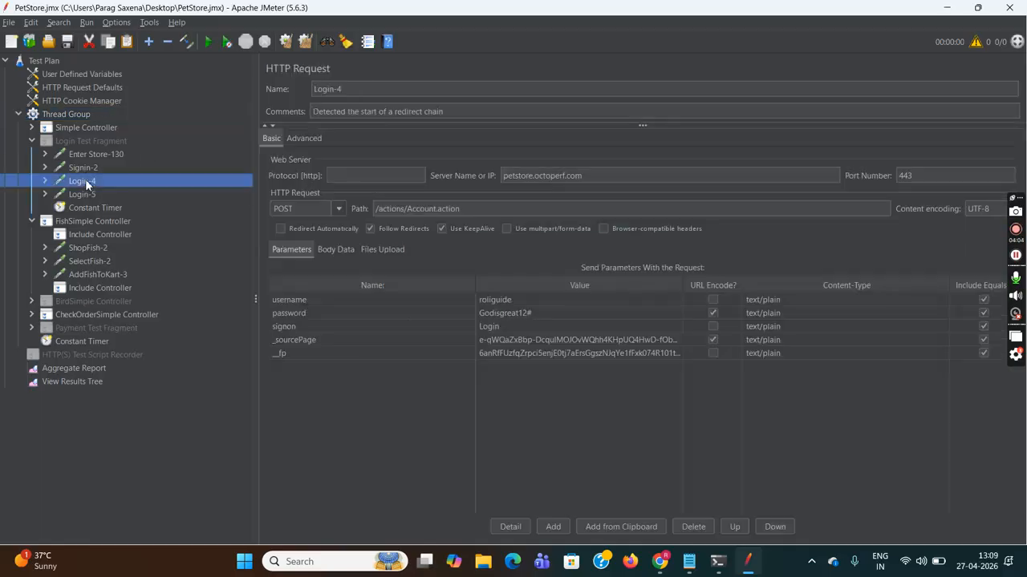
left_click(534, 298)
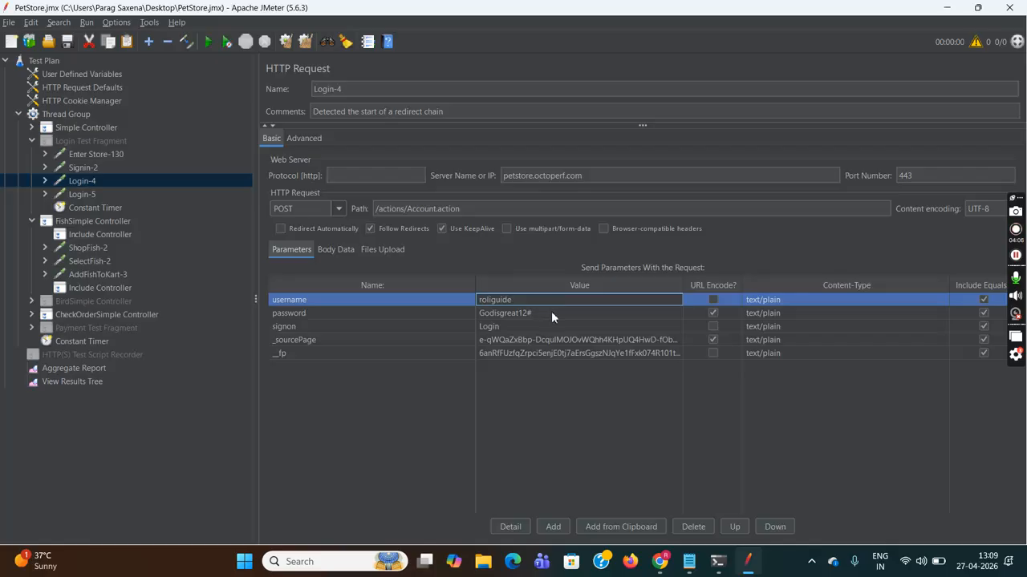
left_click(551, 313)
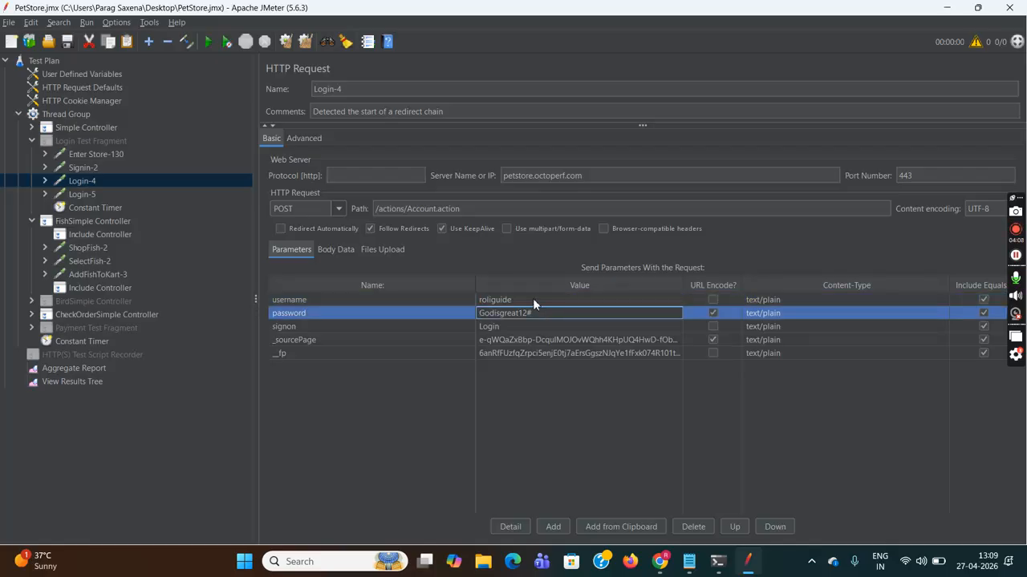
left_click(533, 298)
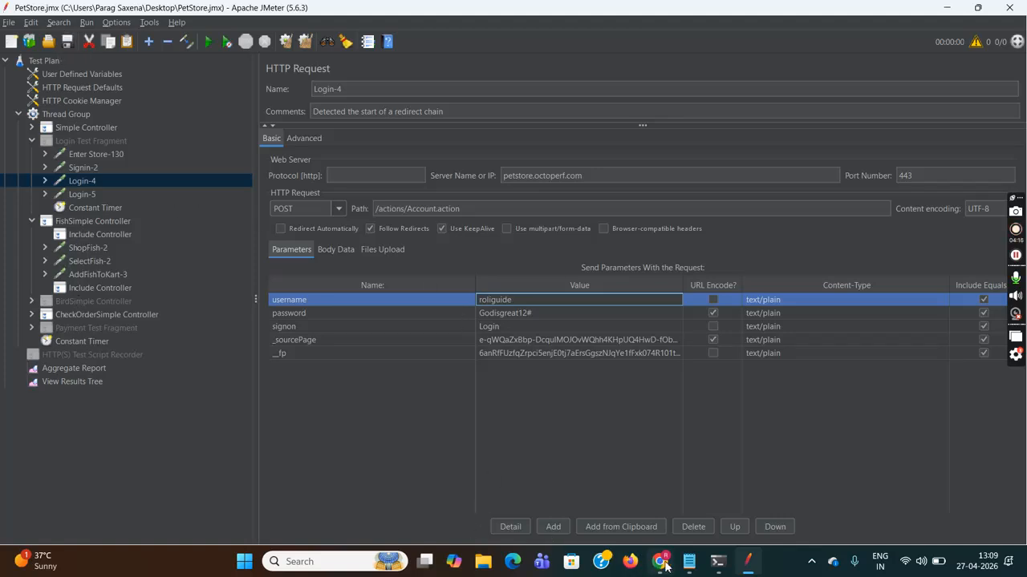
mouse_move(689, 569)
left_click(688, 521)
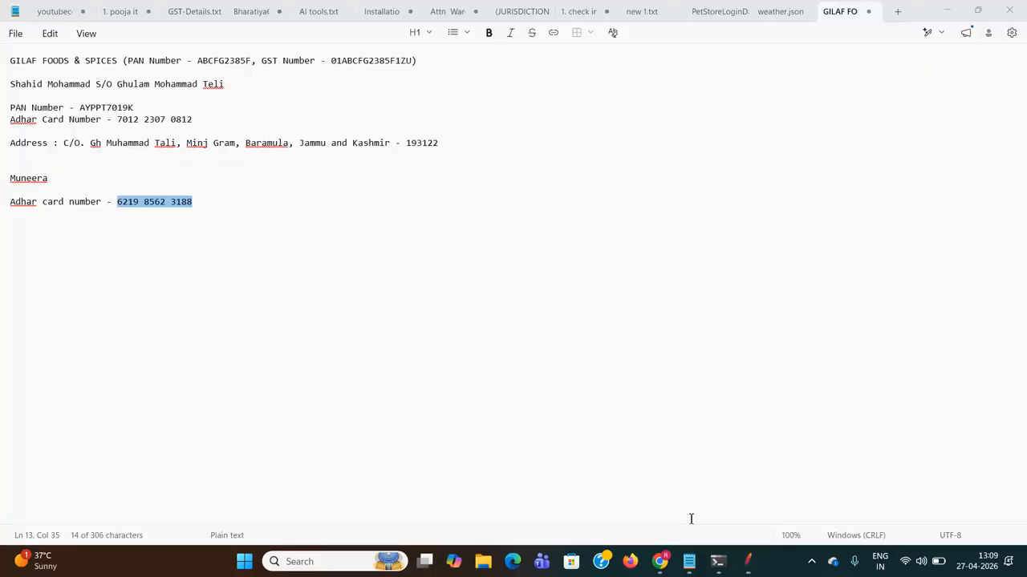
- In a new tab, type the userid,password header and two username,password credential rows, fixing the last character
left_click(897, 12)
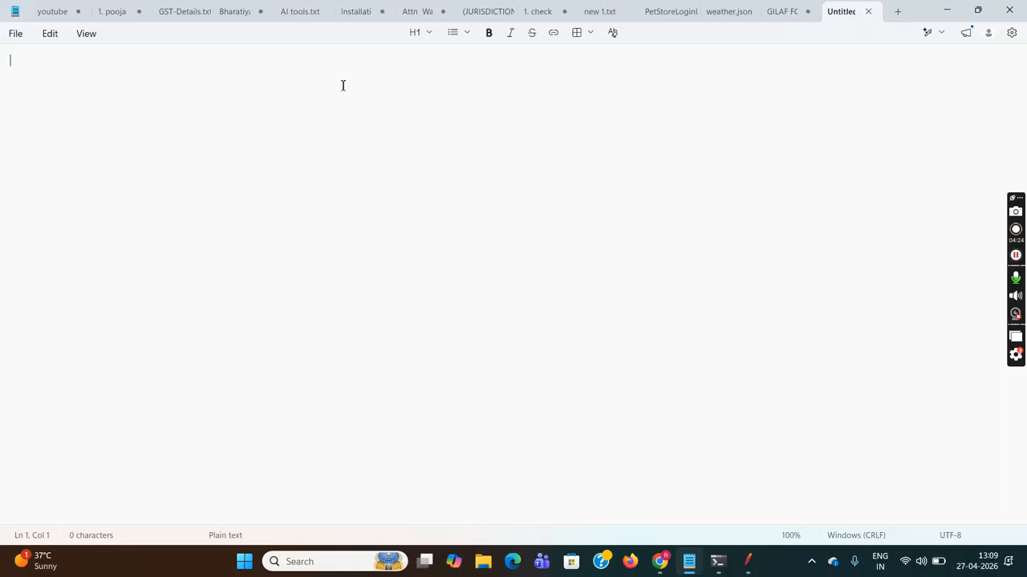
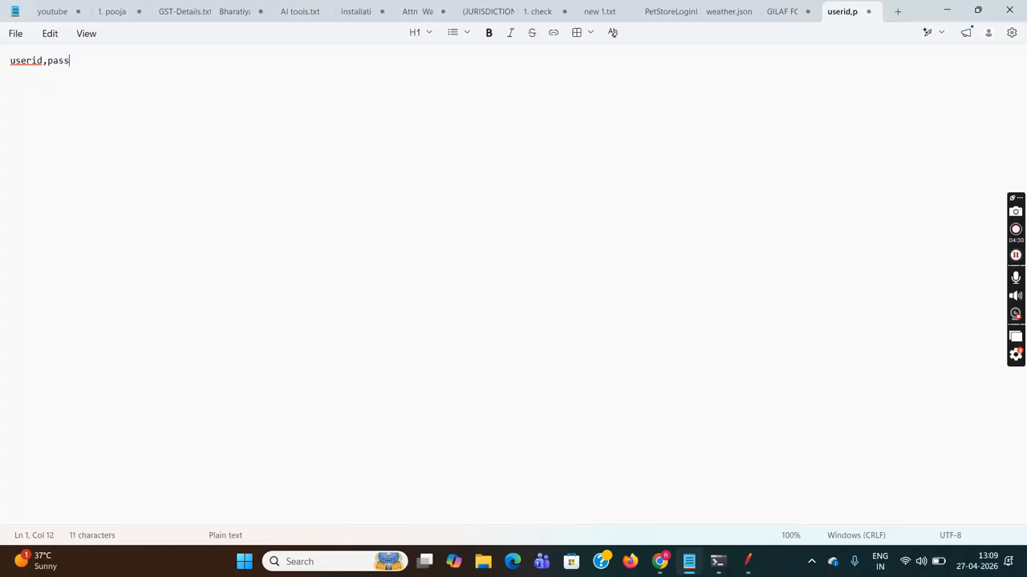
key("Return")
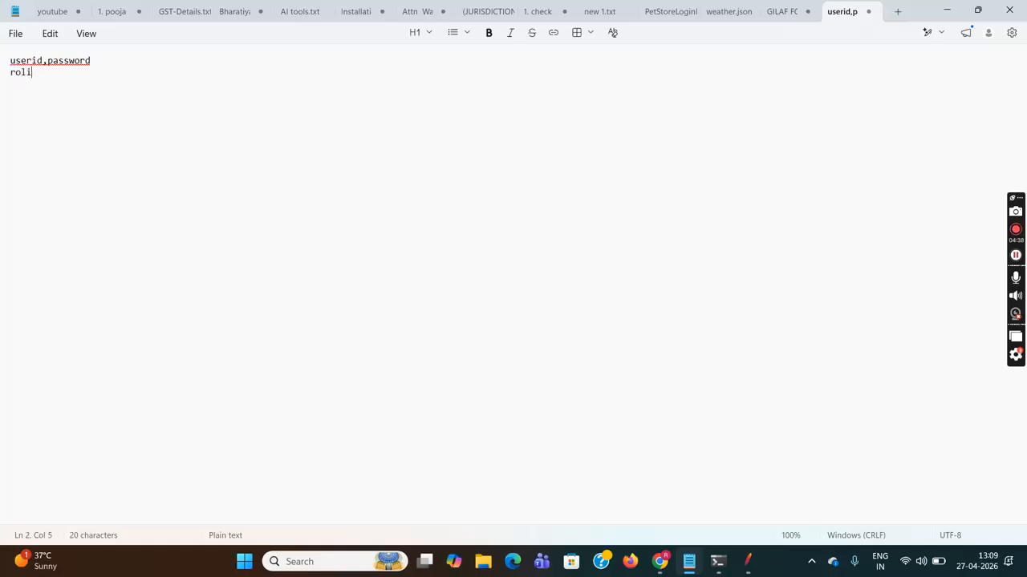
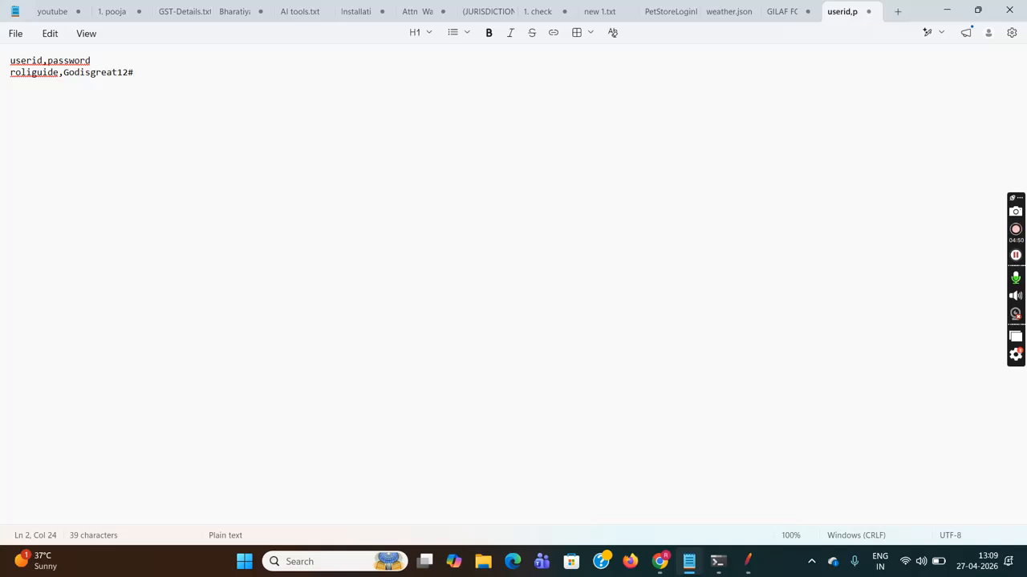
key("Return")
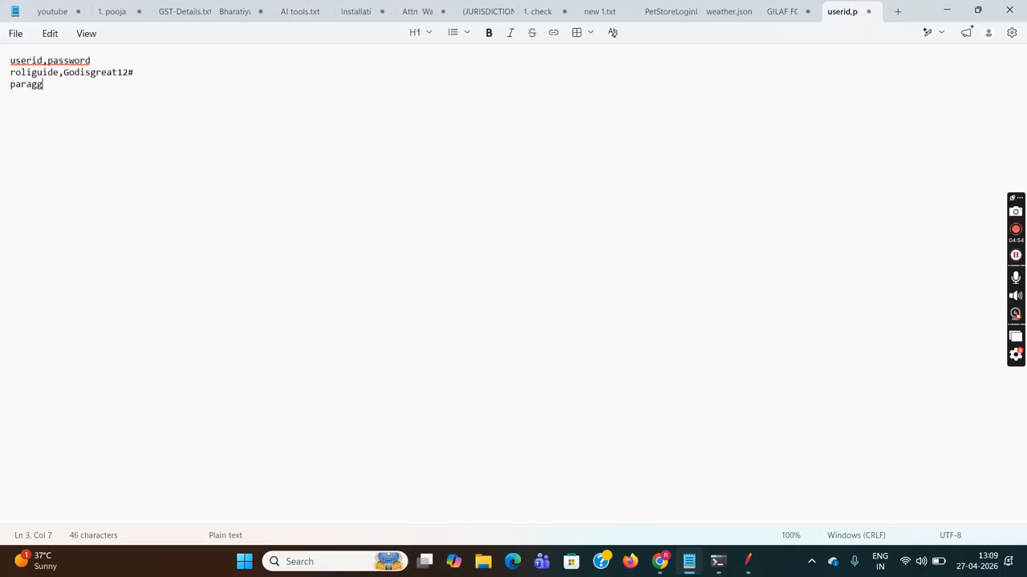
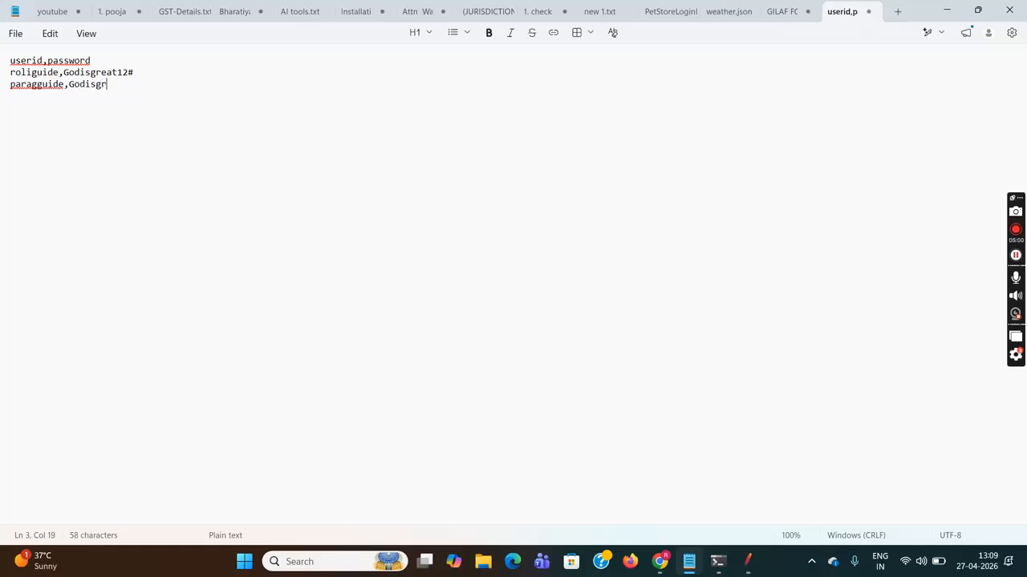
key("BackSpace")
- Check both credential rows and the userid,password header line
left_click_drag(11, 72, 147, 77)
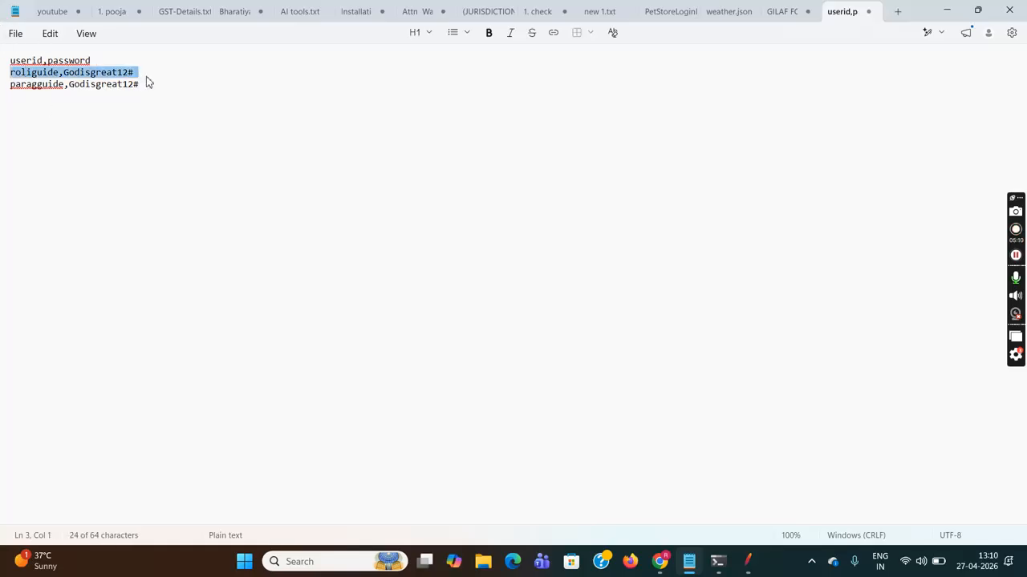
left_click(147, 78)
left_click_drag(12, 88, 156, 93)
left_click(157, 93)
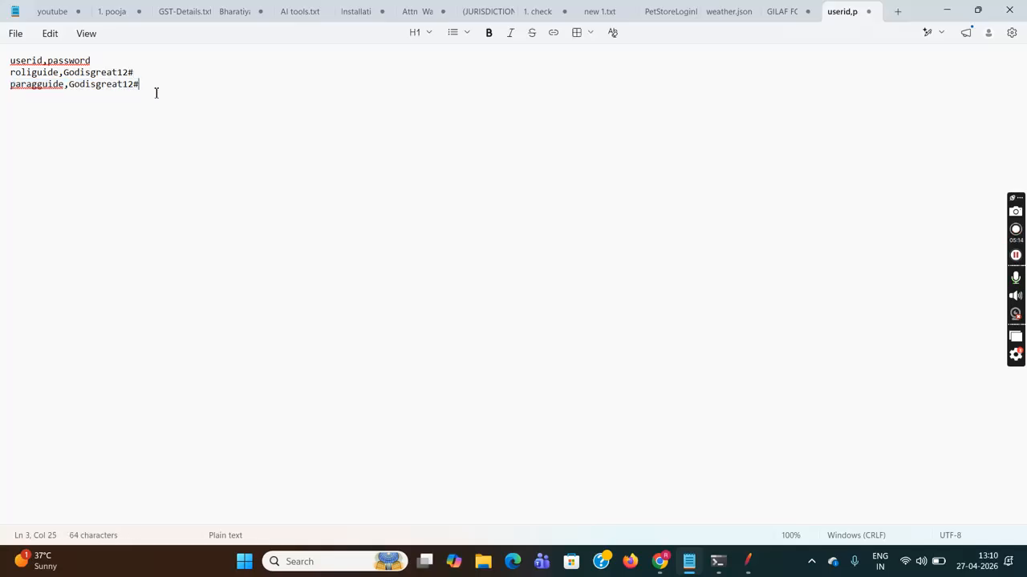
triple_click(12, 62)
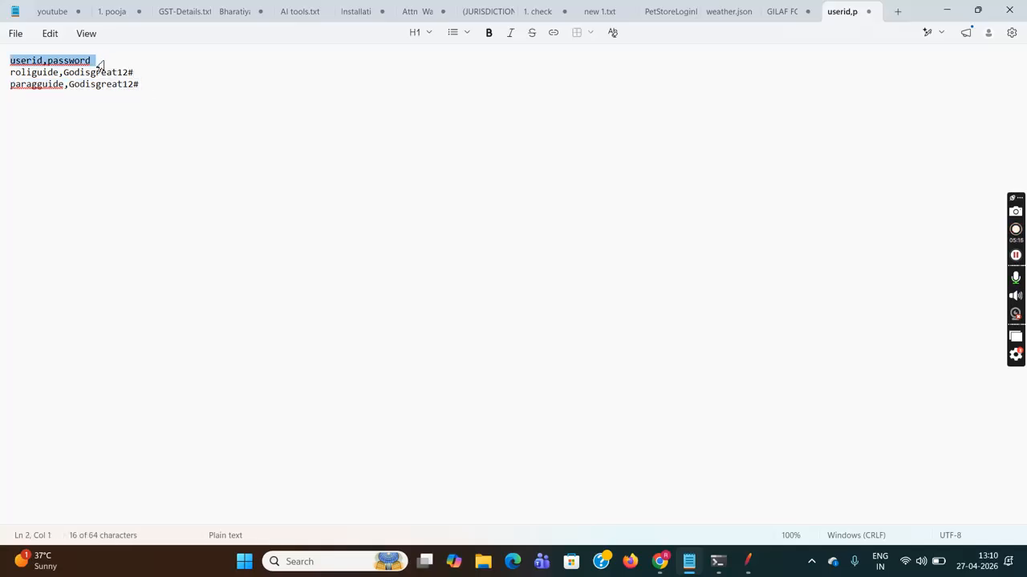
left_click(16, 38)
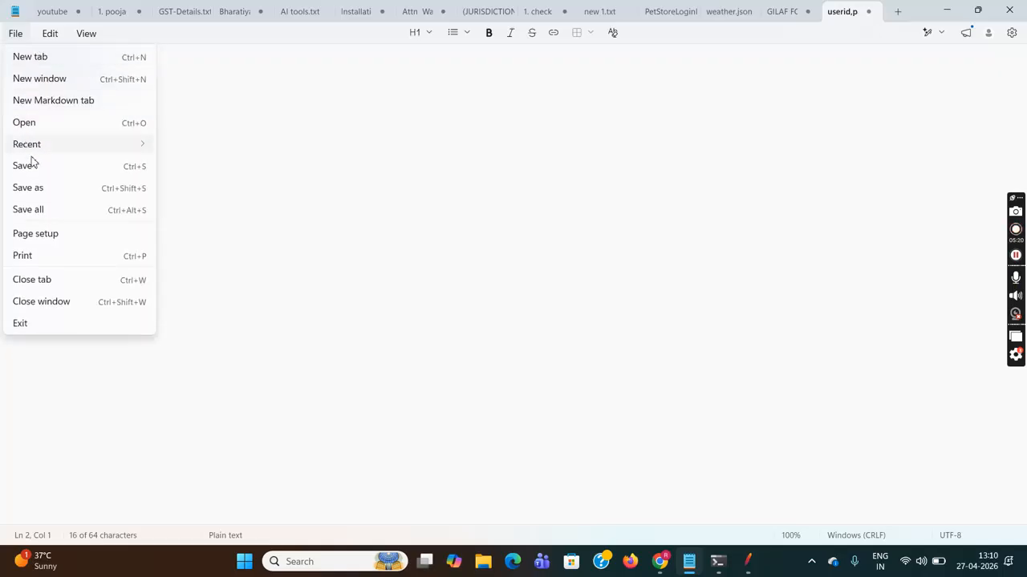
- Save the document to the Desktop as PetStoreLogin.csv with the file type set to All files
left_click(28, 188)
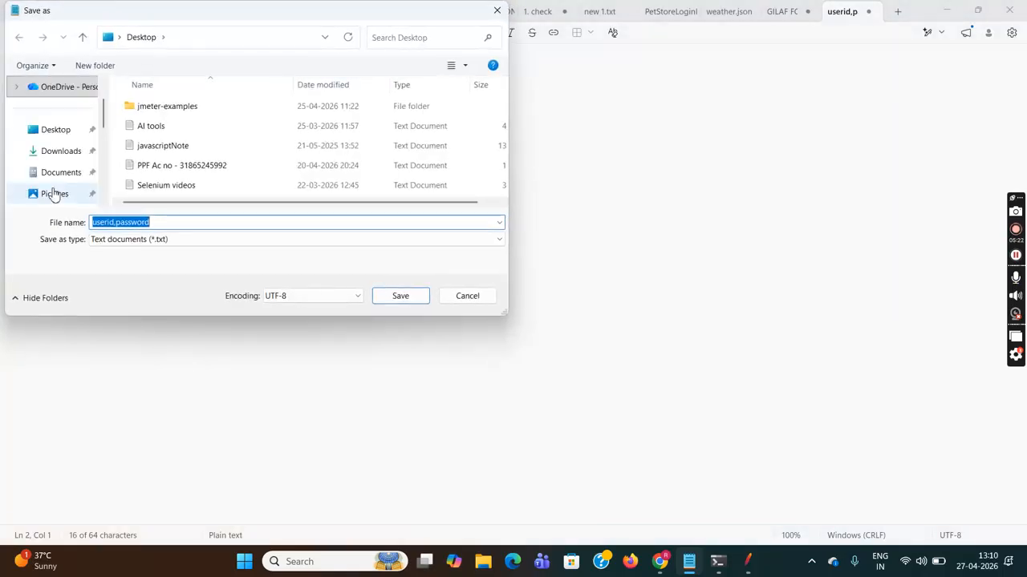
type("P")
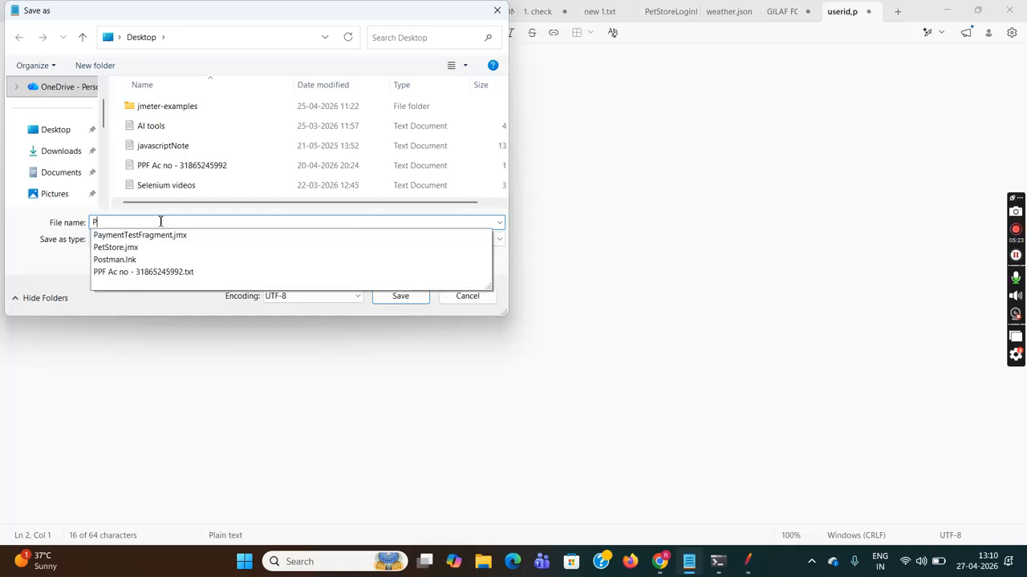
type("etStore")
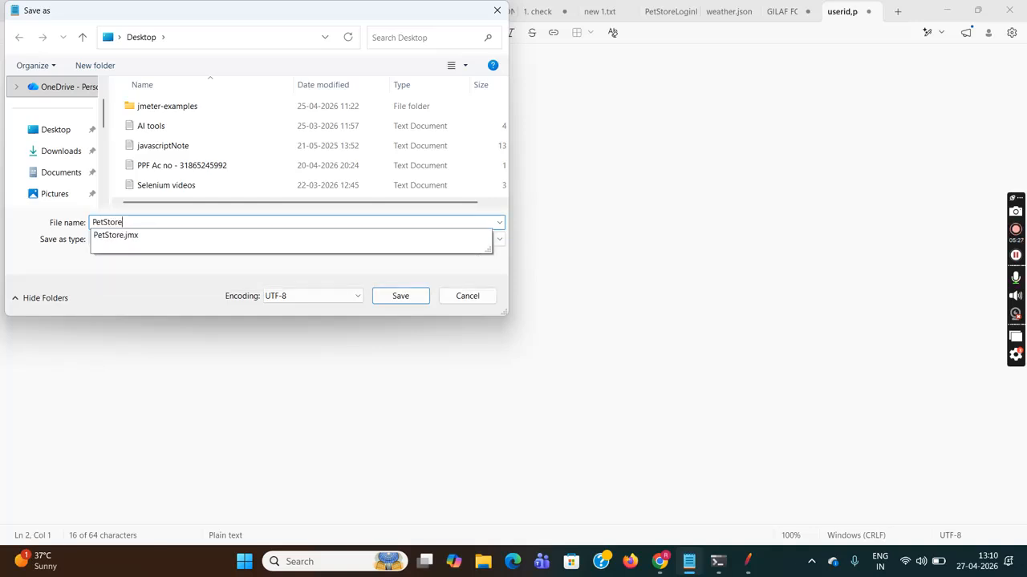
type("Login")
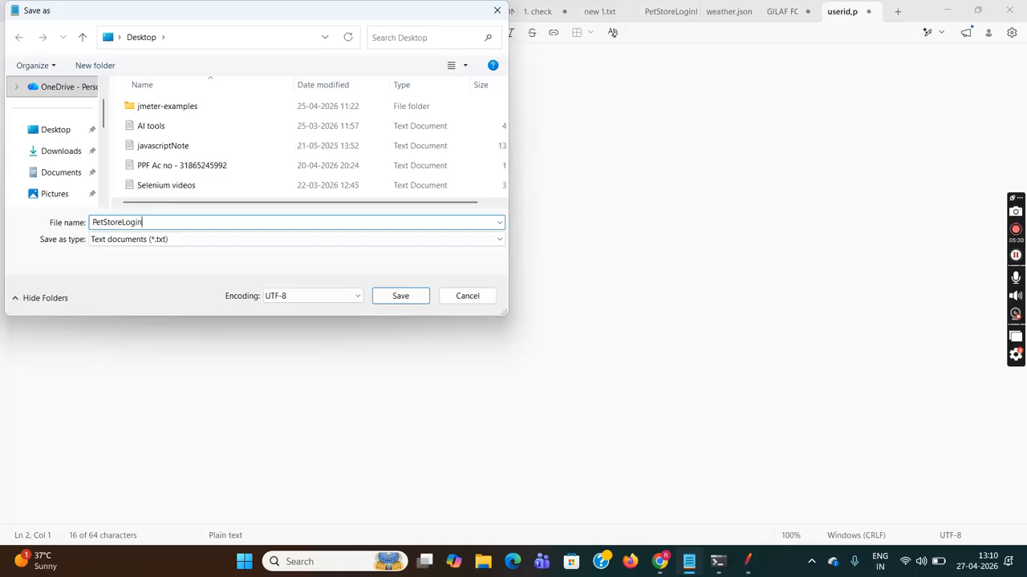
type(".csv")
left_click(198, 241)
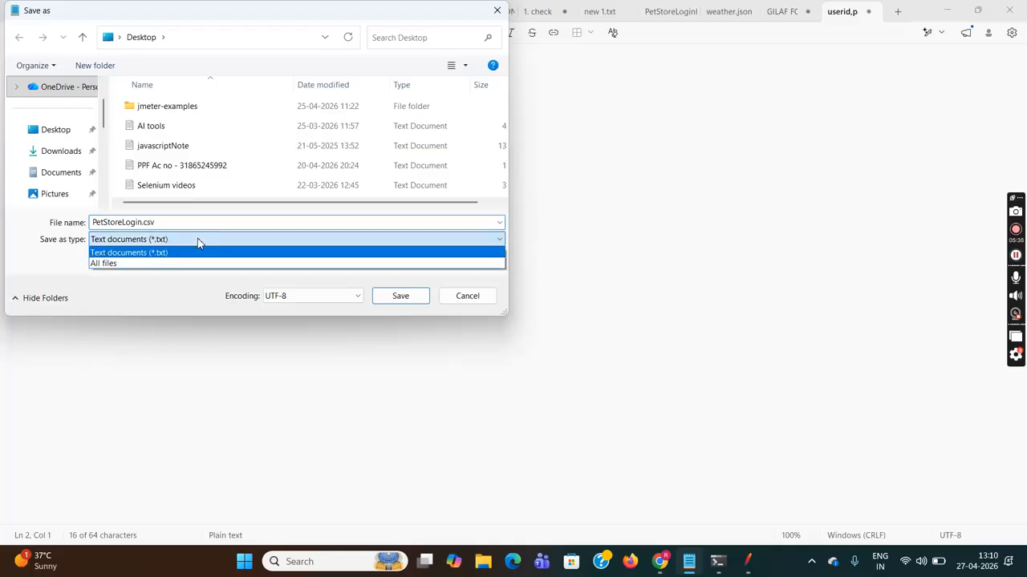
left_click(175, 267)
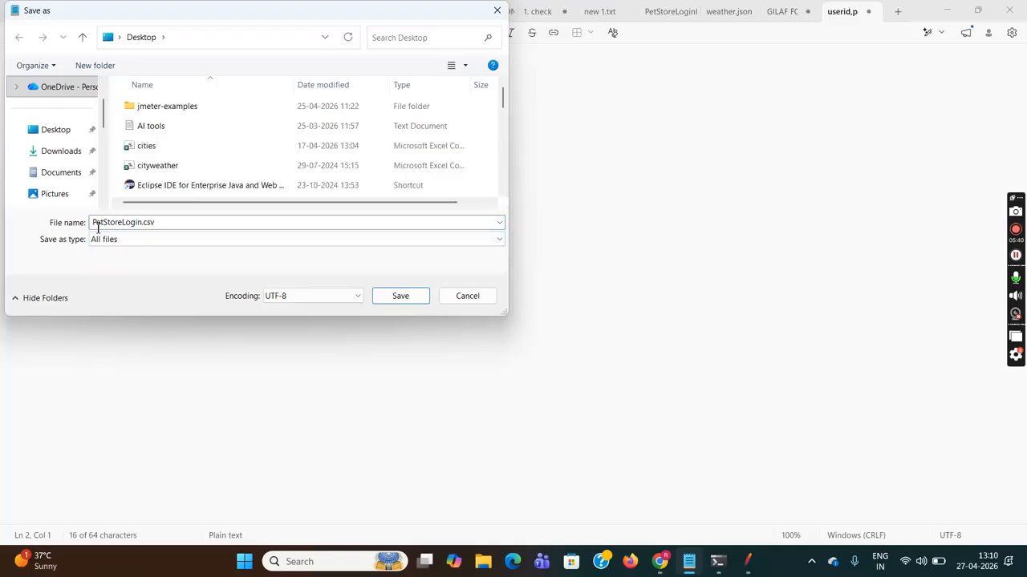
left_click(401, 296)
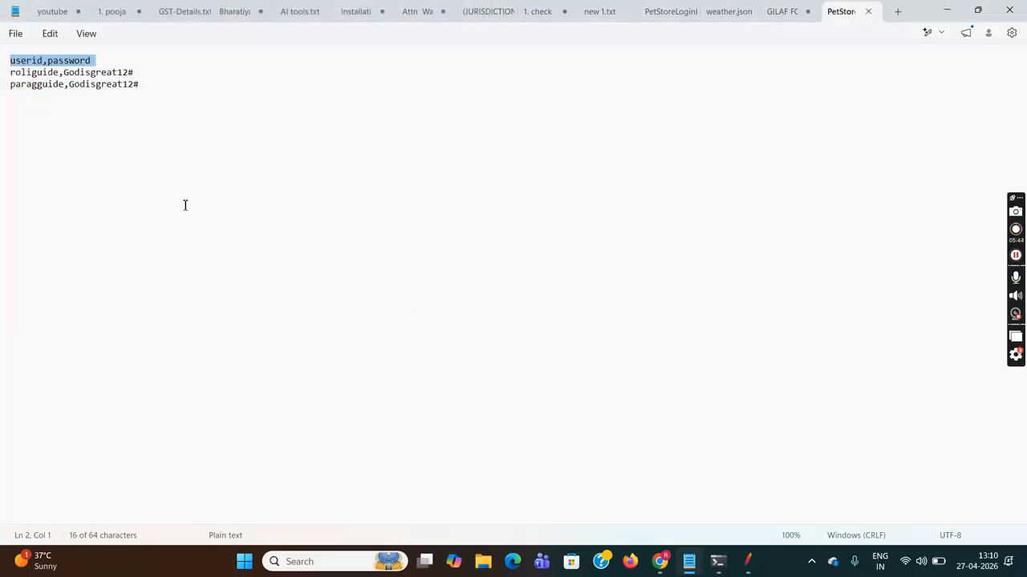
- Back in JMeter, add a CSV Data Set Config under the Test Plan through Add > Config Element
left_click(747, 561)
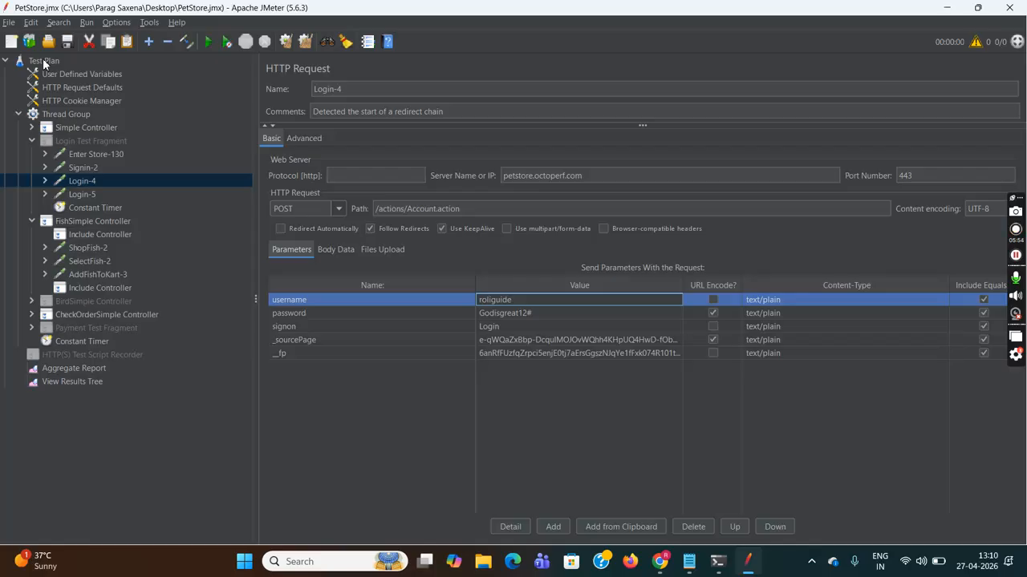
left_click(19, 114)
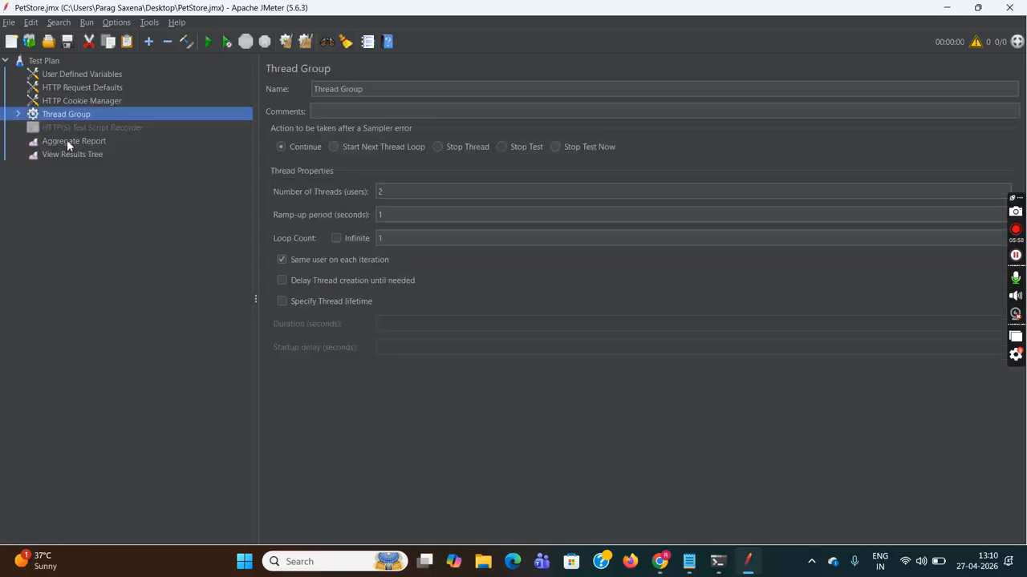
left_click(18, 114)
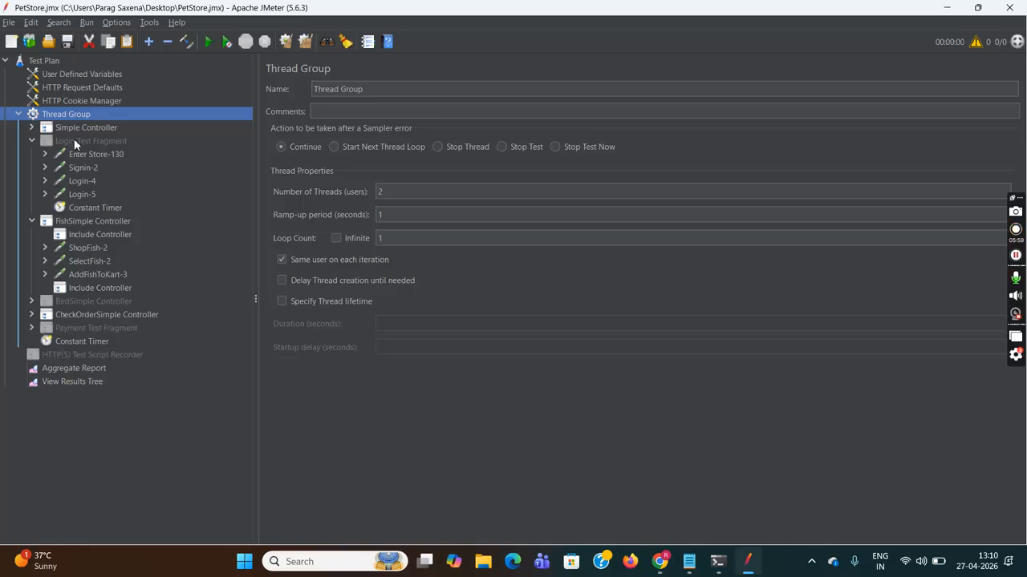
left_click(47, 64)
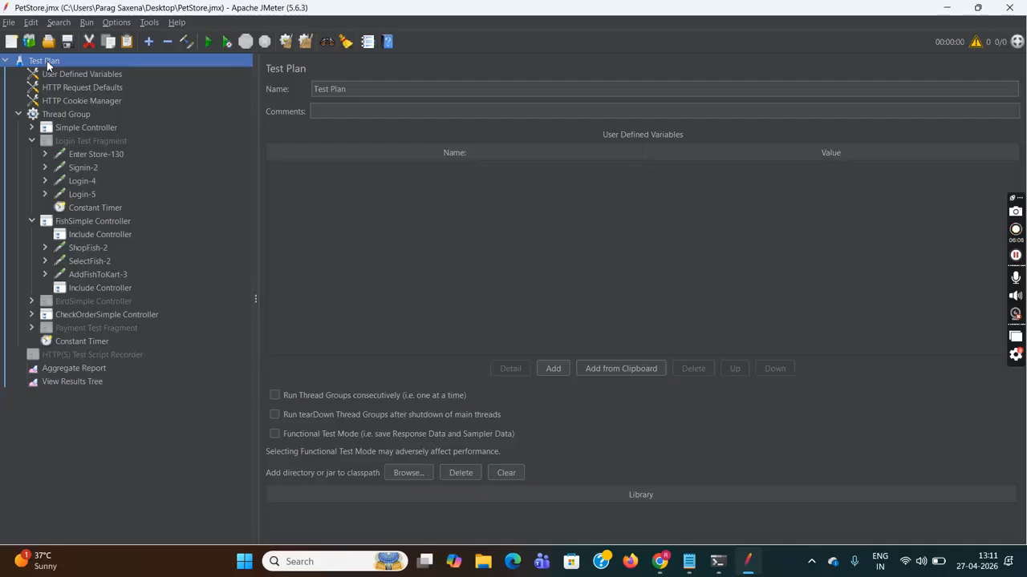
right_click(47, 63)
mouse_move(167, 71)
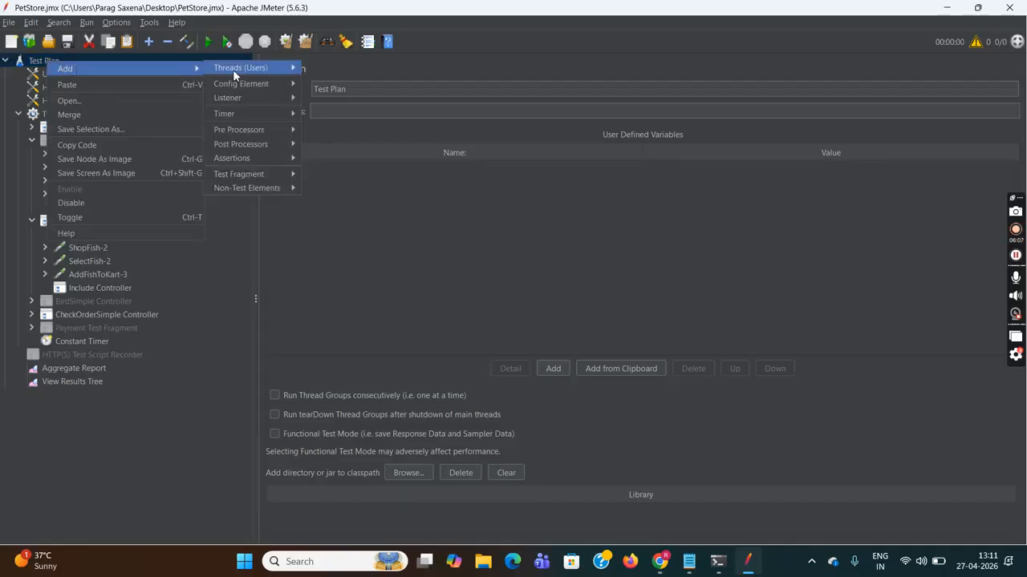
mouse_move(268, 84)
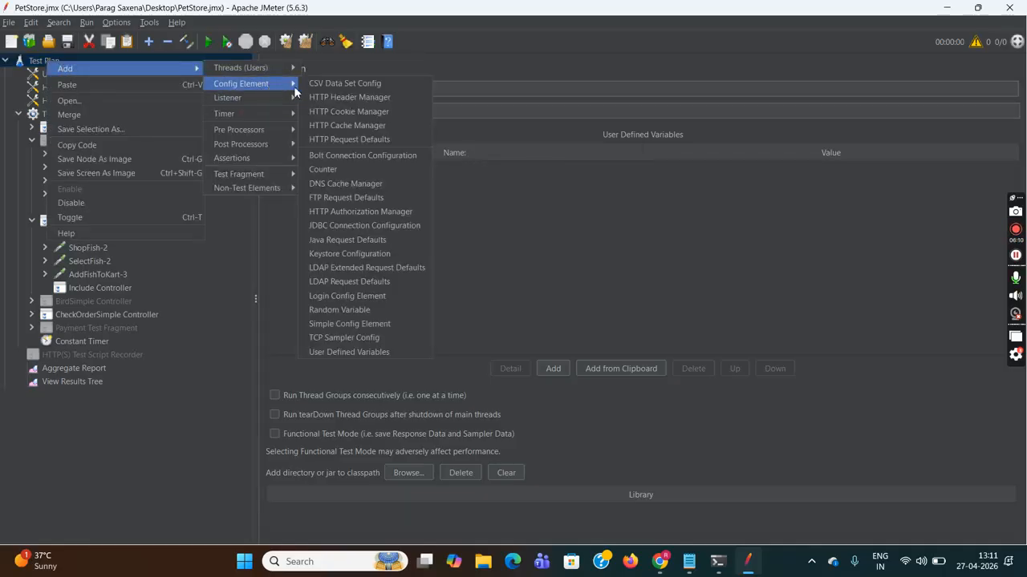
left_click(364, 86)
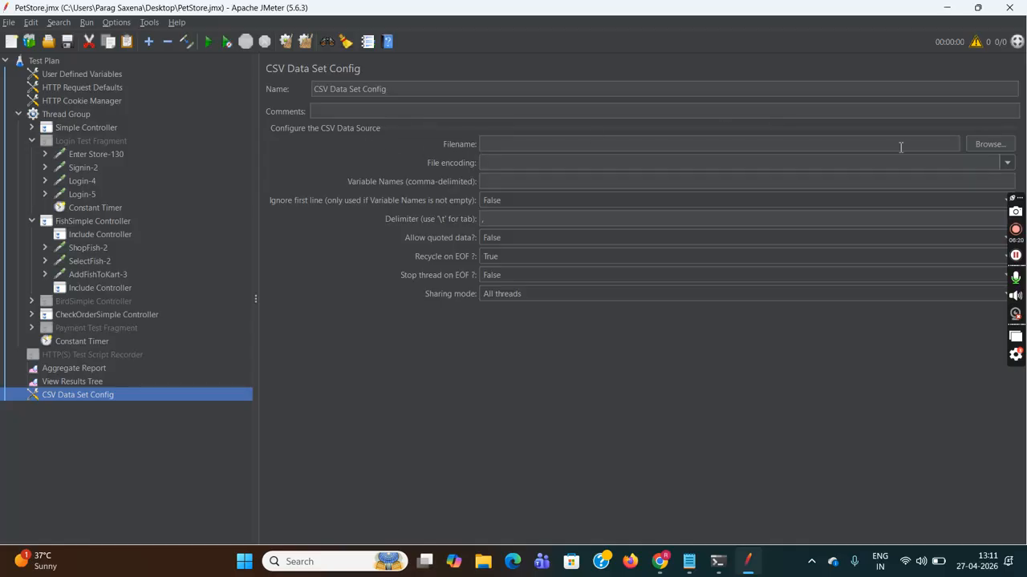
- Set the CSV Data Set Config's Filename to PetStoreLogin.csv from the Desktop
left_click(987, 144)
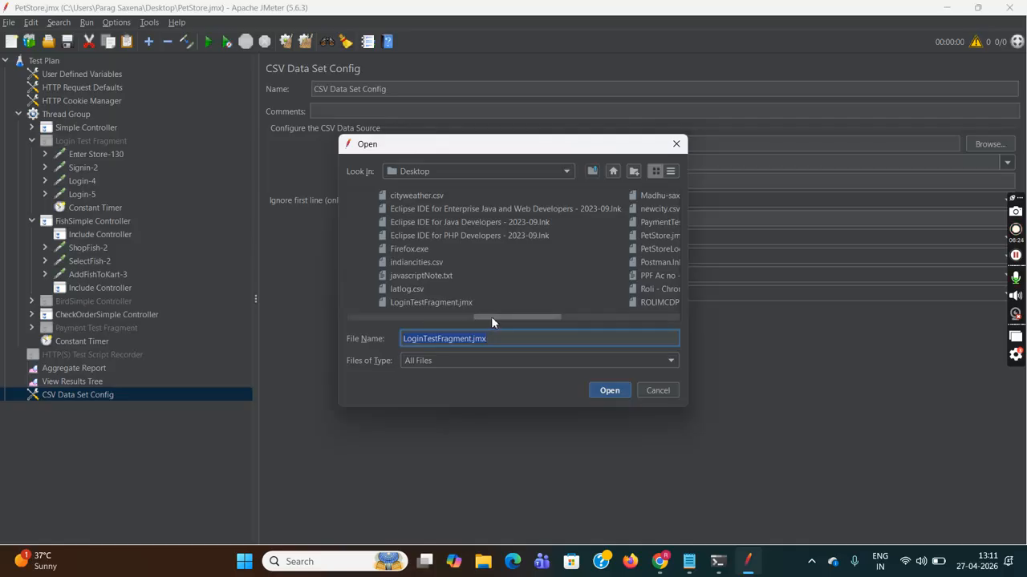
left_click_drag(493, 316, 526, 318)
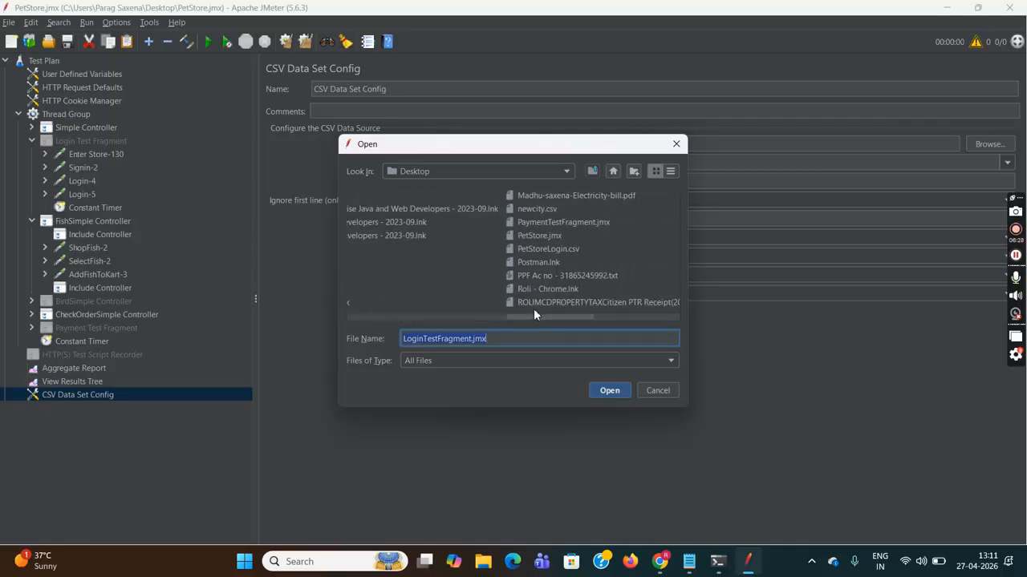
left_click(542, 250)
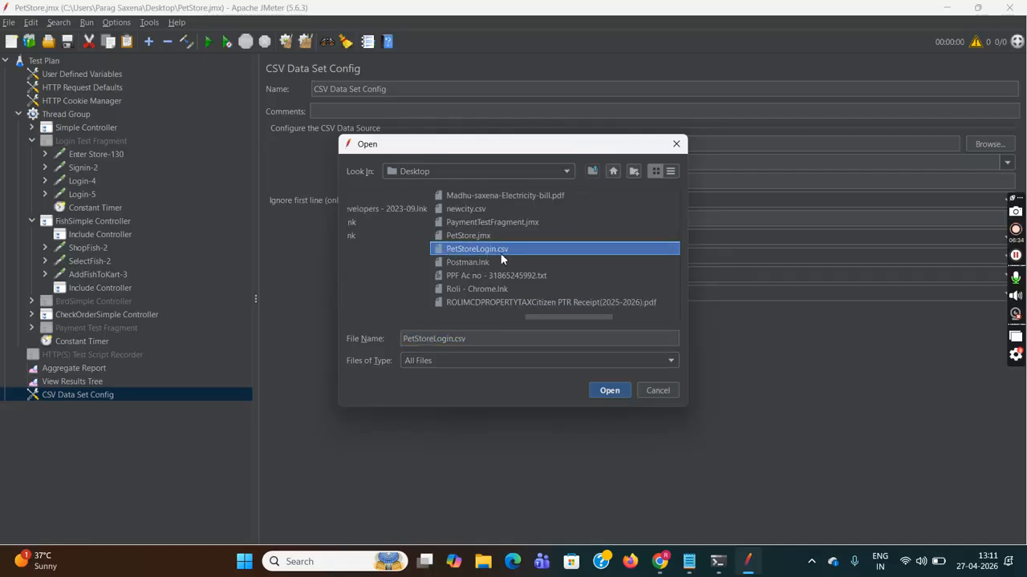
left_click(611, 391)
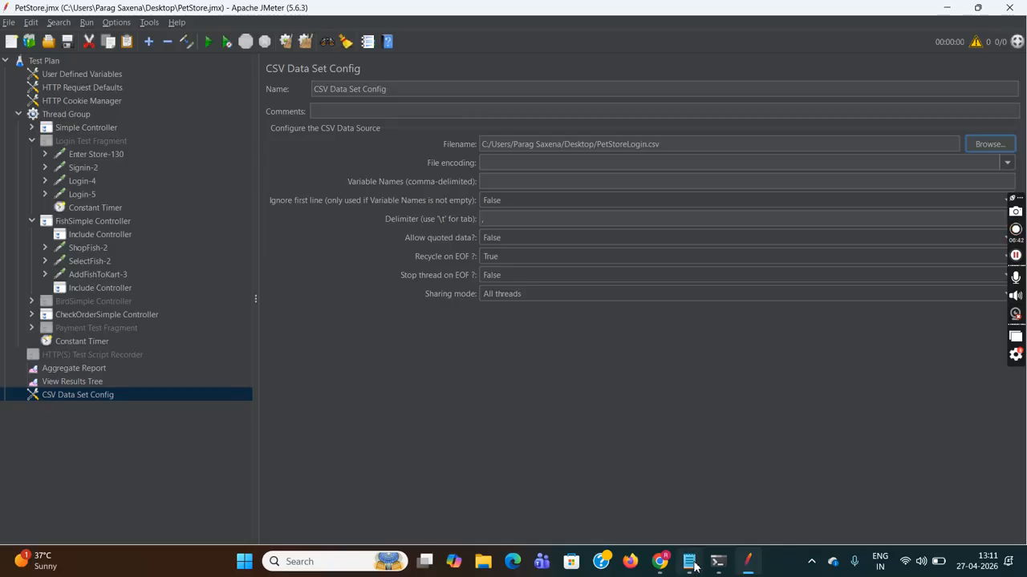
- Select the userid,password header line in PetStoreLogin.csv in Notepad, then return to JMeter
mouse_move(689, 562)
left_click(673, 492)
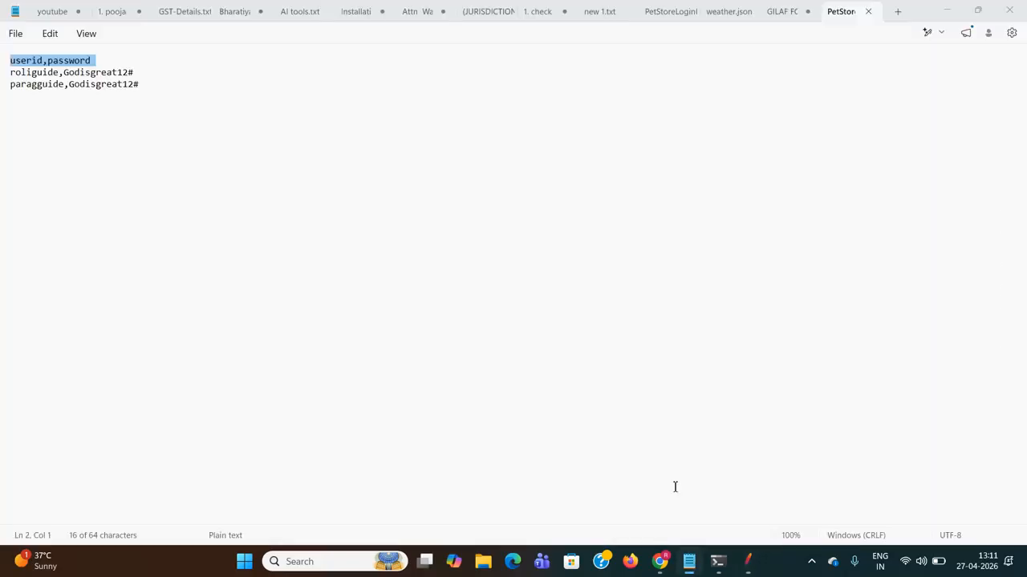
left_click(165, 178)
left_click_drag(43, 60, 8, 60)
left_click(97, 60)
key("shift+Right")
key("Right")
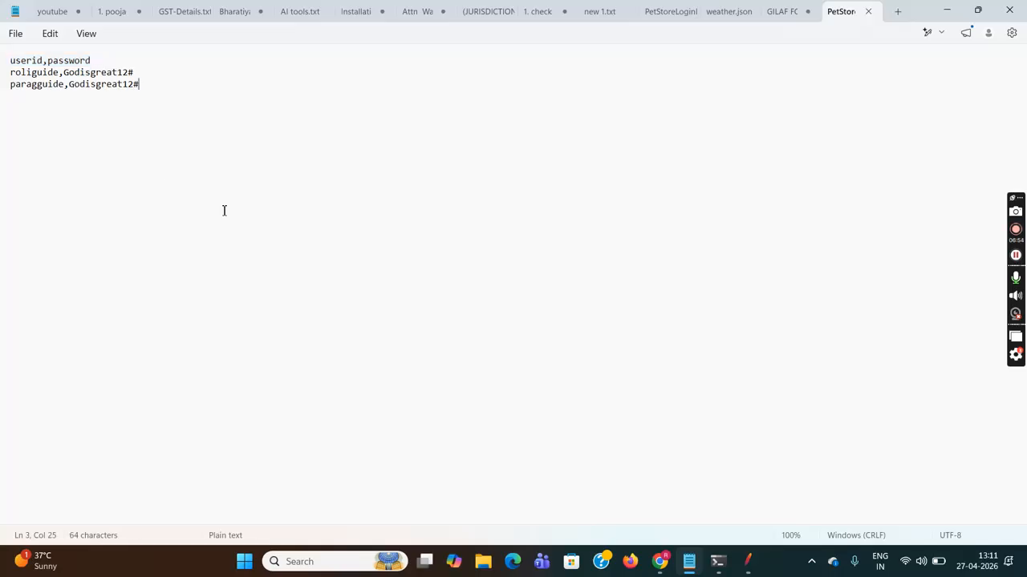
left_click(91, 60)
left_click_drag(91, 60, 9, 63)
key("ctrl+c")
left_click(16, 61)
left_click(93, 60)
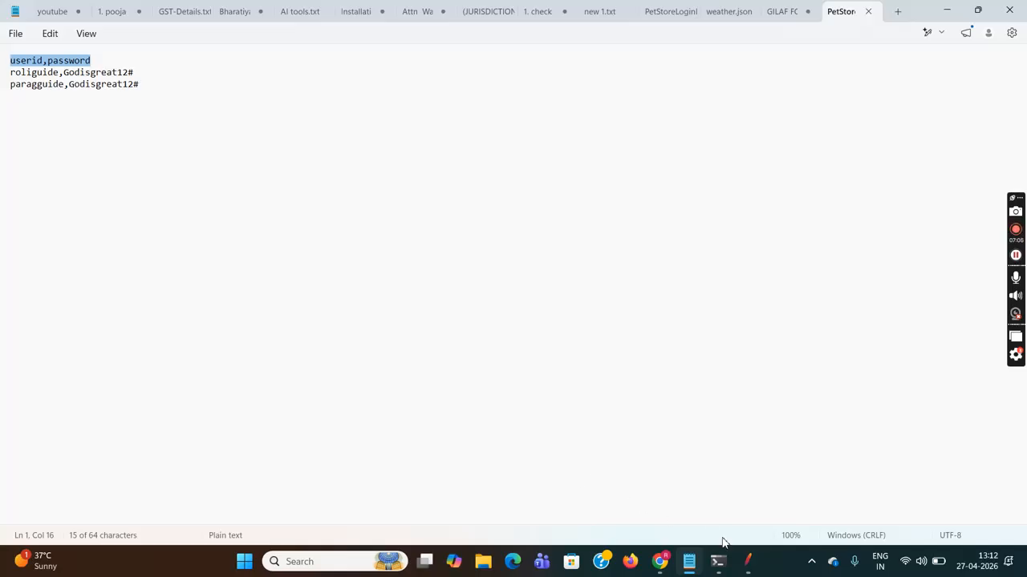
left_click(745, 561)
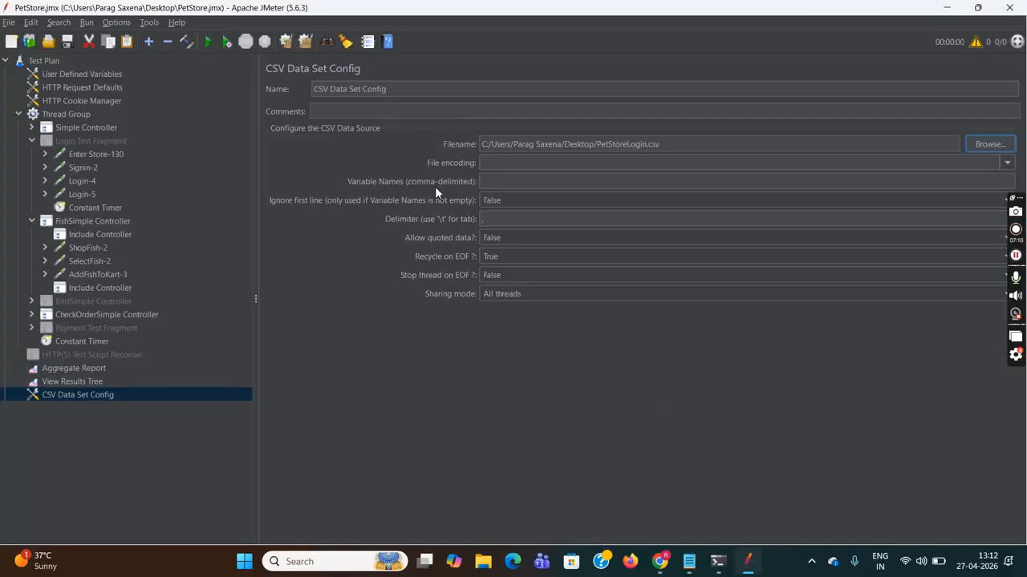
- Paste userid,password into the CSV Variable Names field and bring PetStoreLogin.csv forward in Notepad
left_click(517, 183)
key("ctrl+v")
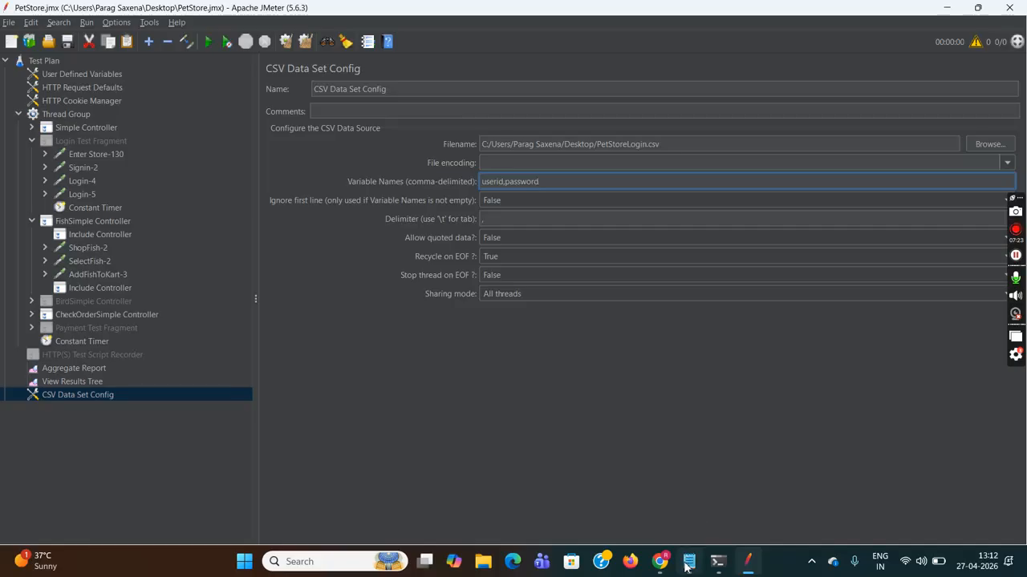
mouse_move(689, 561)
left_click(674, 513)
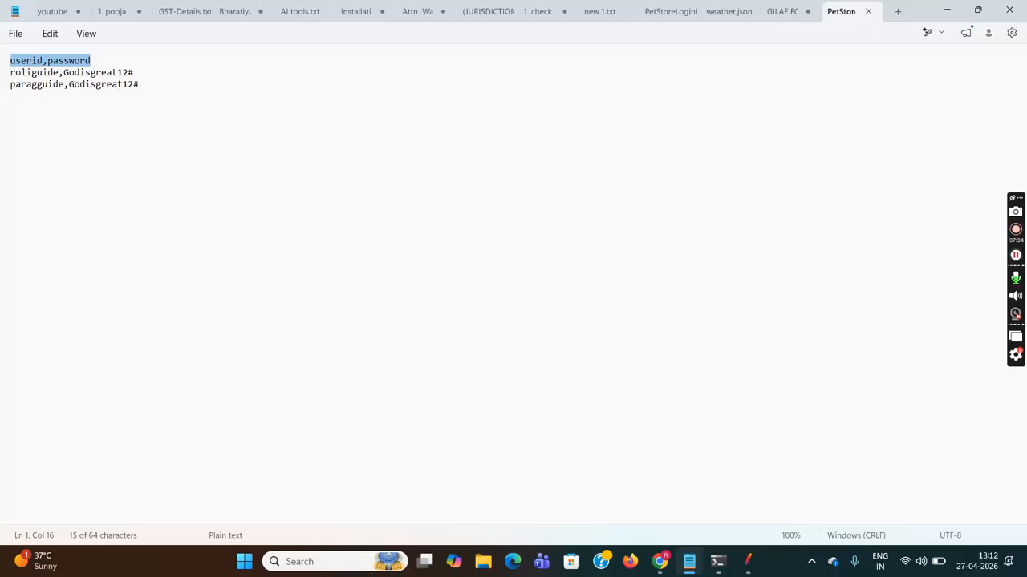
key("shift+Right")
left_click(12, 71)
left_click_drag(147, 86, 10, 84)
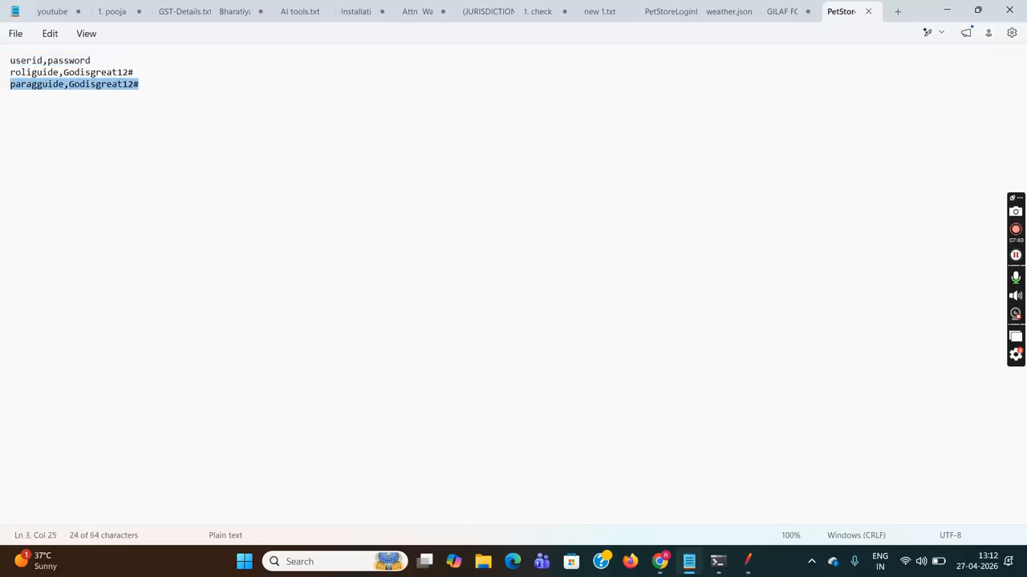
left_click(91, 132)
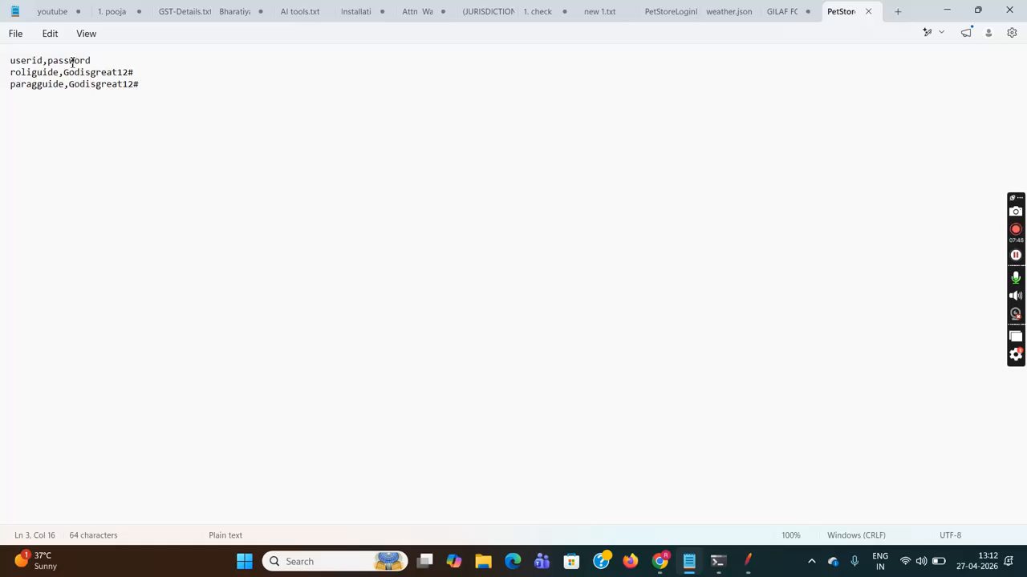
left_click_drag(98, 61, 11, 61)
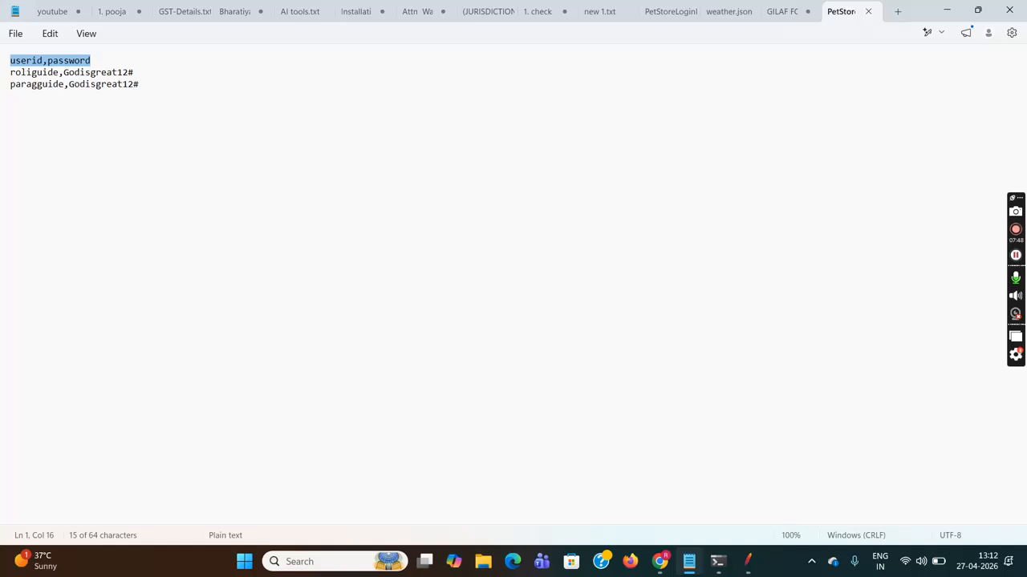
left_click(113, 61)
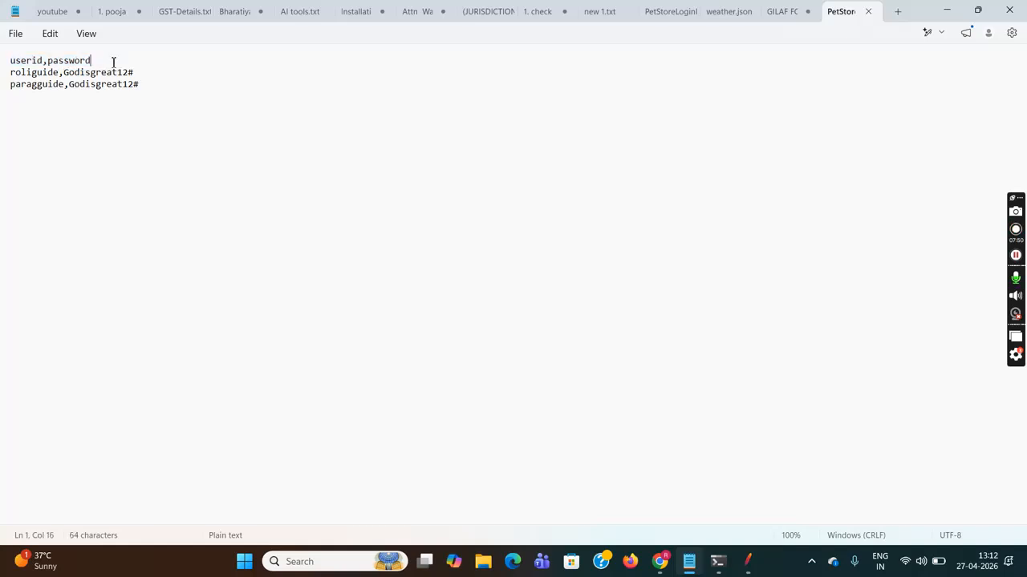
left_click_drag(145, 73, 66, 74)
left_click_drag(153, 88, 19, 88)
left_click(20, 88)
left_click_drag(99, 61, 5, 62)
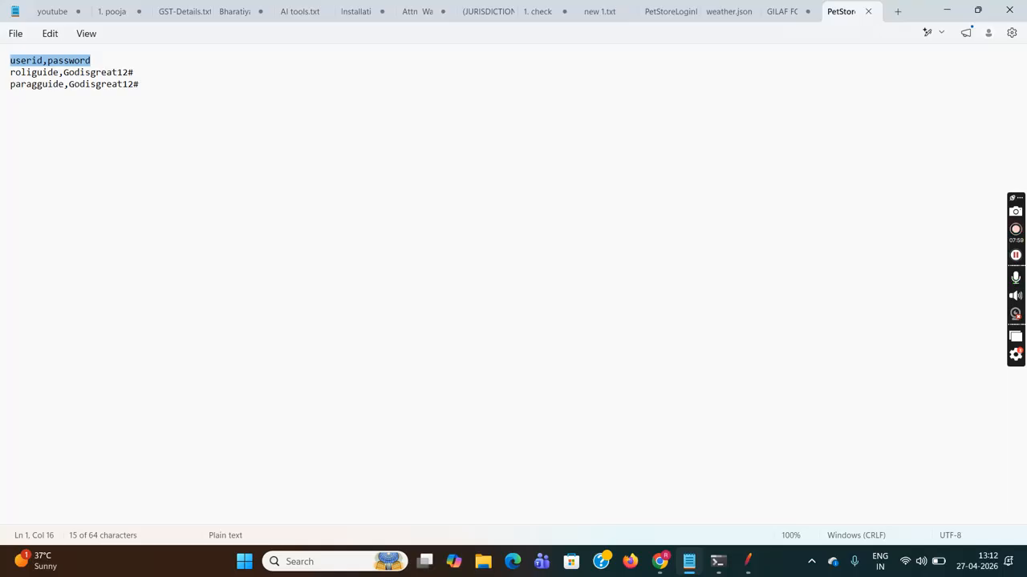
left_click_drag(94, 61, 16, 68)
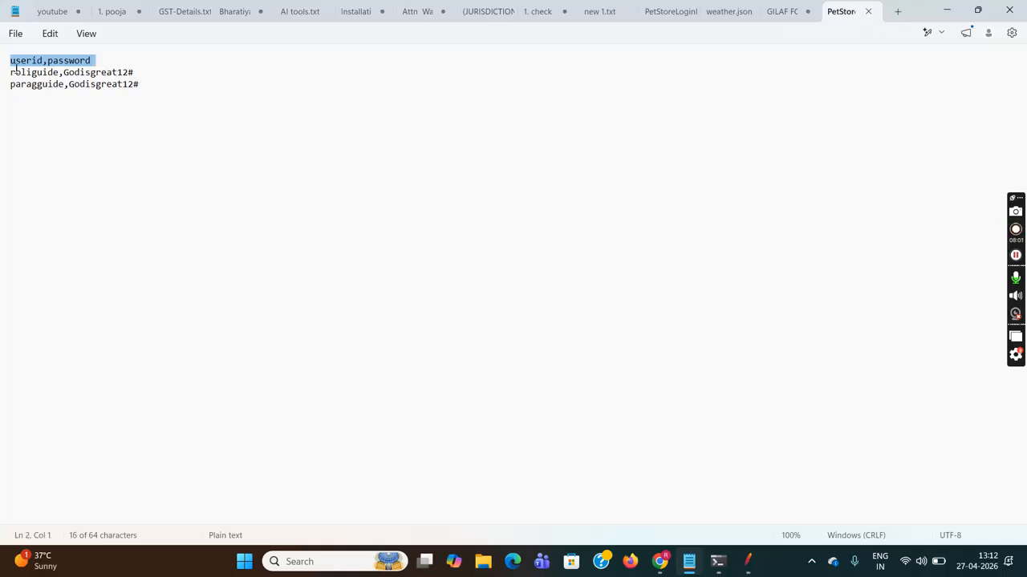
left_click(135, 73)
left_click_drag(136, 73, 65, 74)
left_click_drag(140, 84, 69, 85)
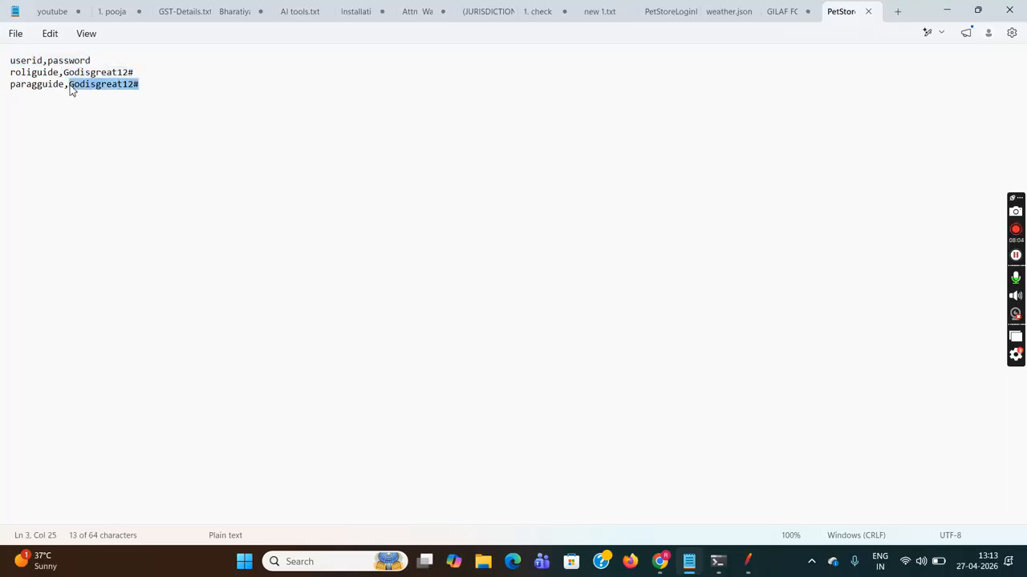
mouse_move(748, 566)
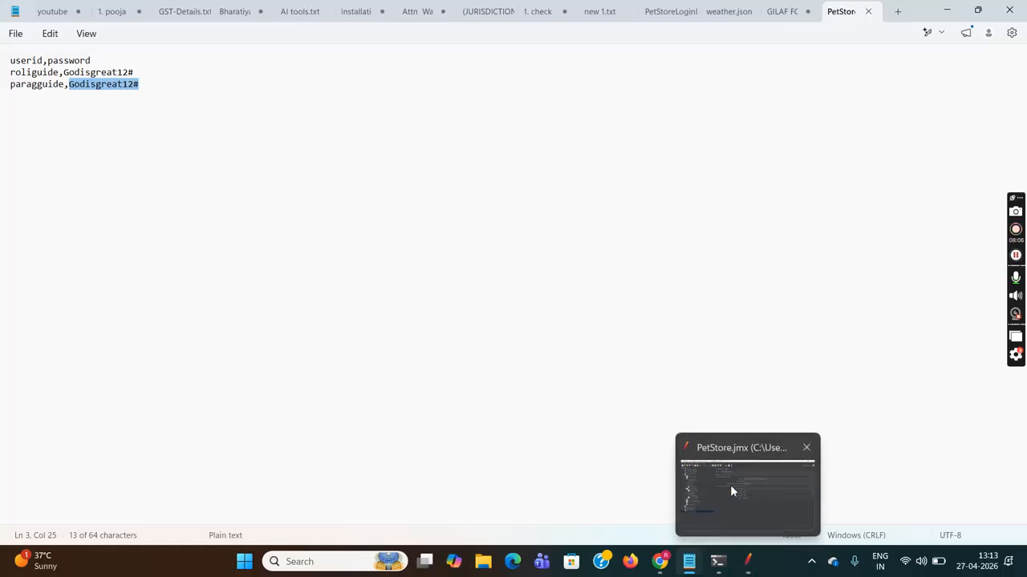
left_click(729, 484)
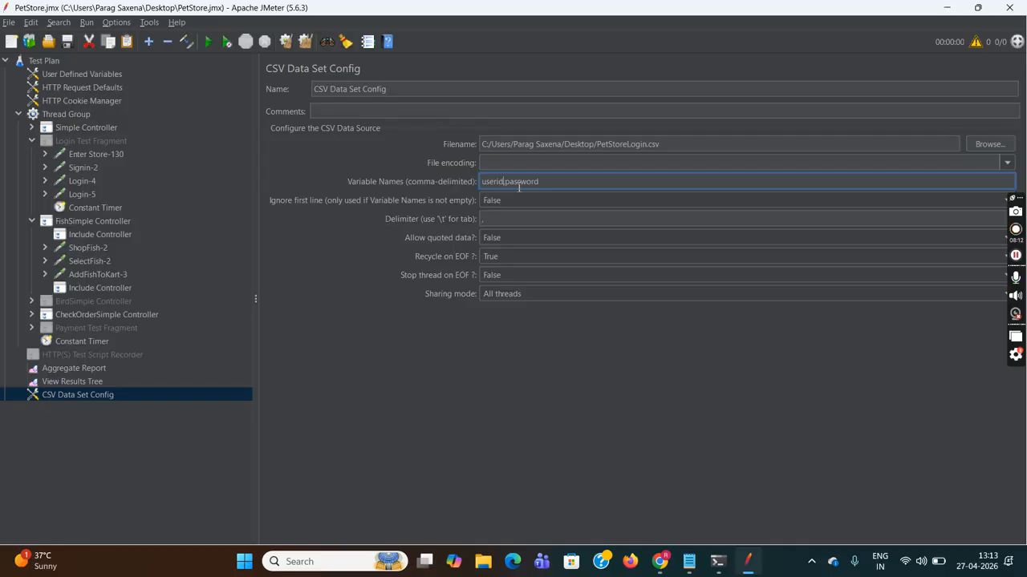
left_click(702, 570)
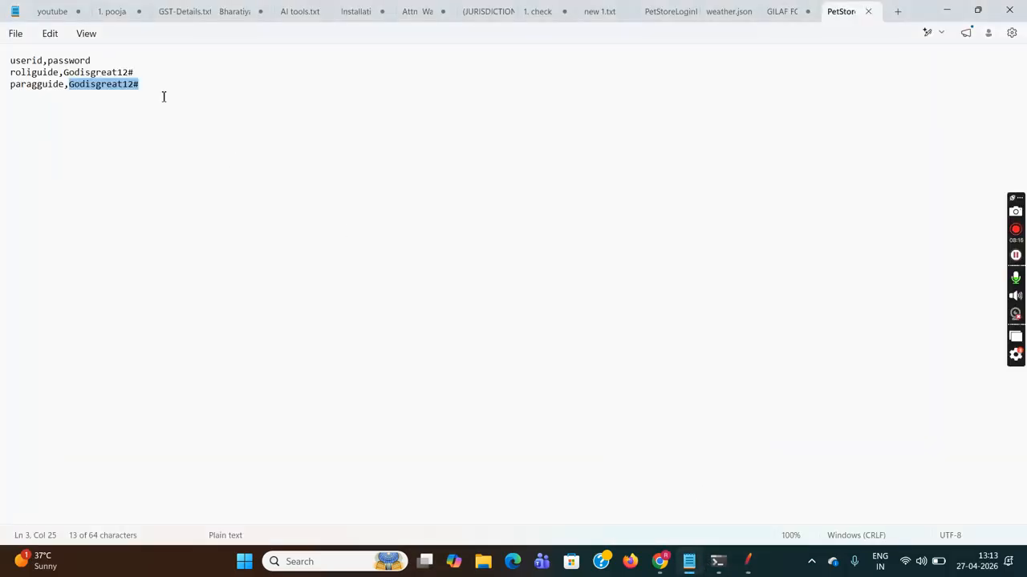
left_click_drag(110, 60, 7, 61)
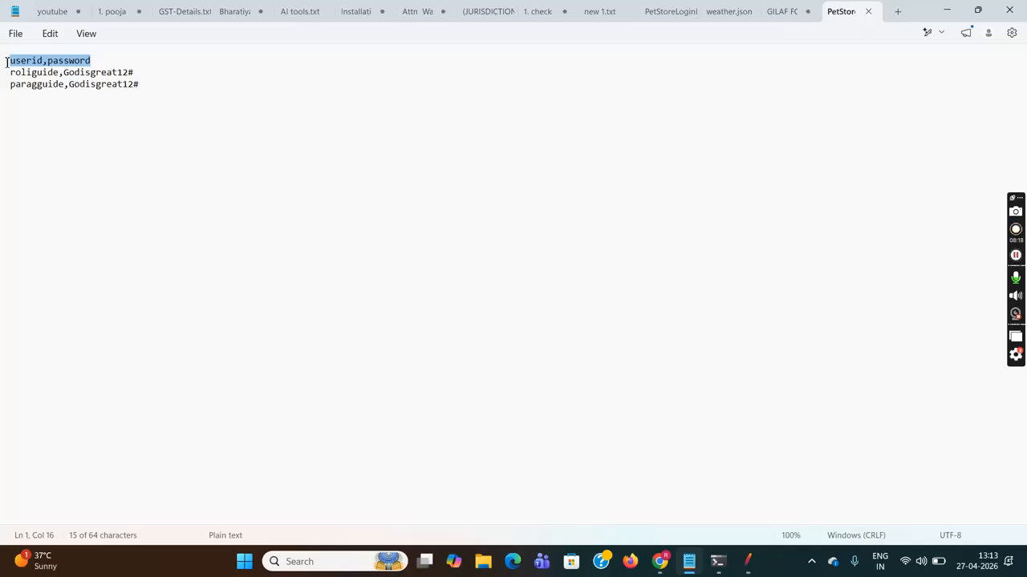
left_click(109, 54)
left_click_drag(138, 72, 27, 84)
left_click(26, 83)
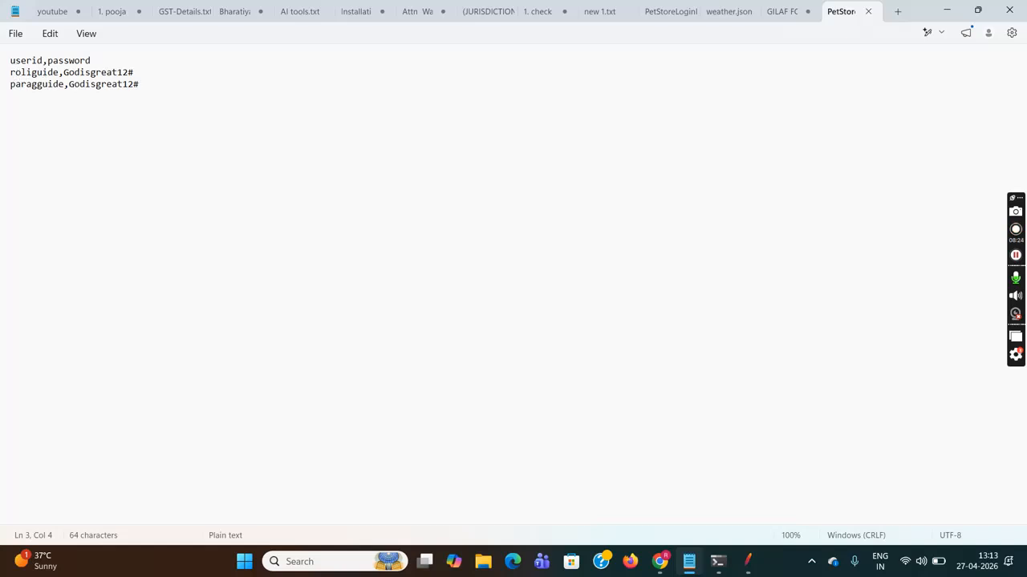
triple_click(53, 73)
left_click(15, 84)
left_click(44, 60)
left_click_drag(93, 60, 8, 60)
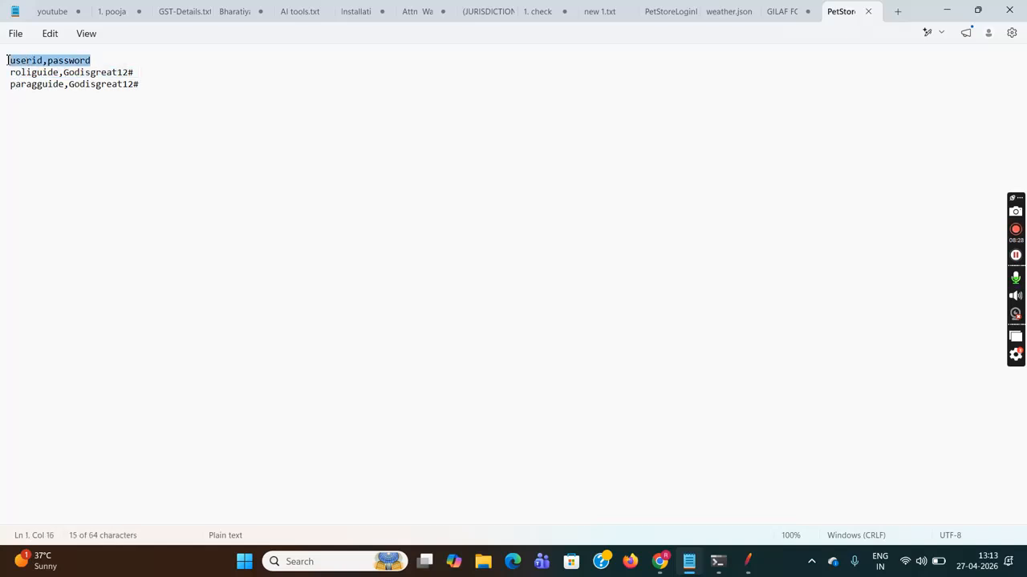
key("shift+Right")
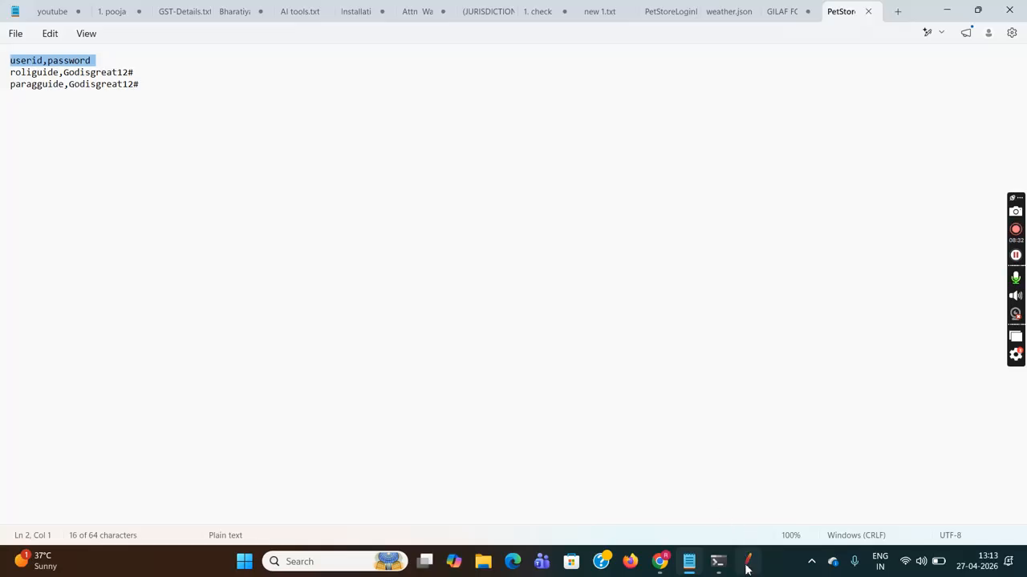
mouse_move(746, 548)
left_click(730, 493)
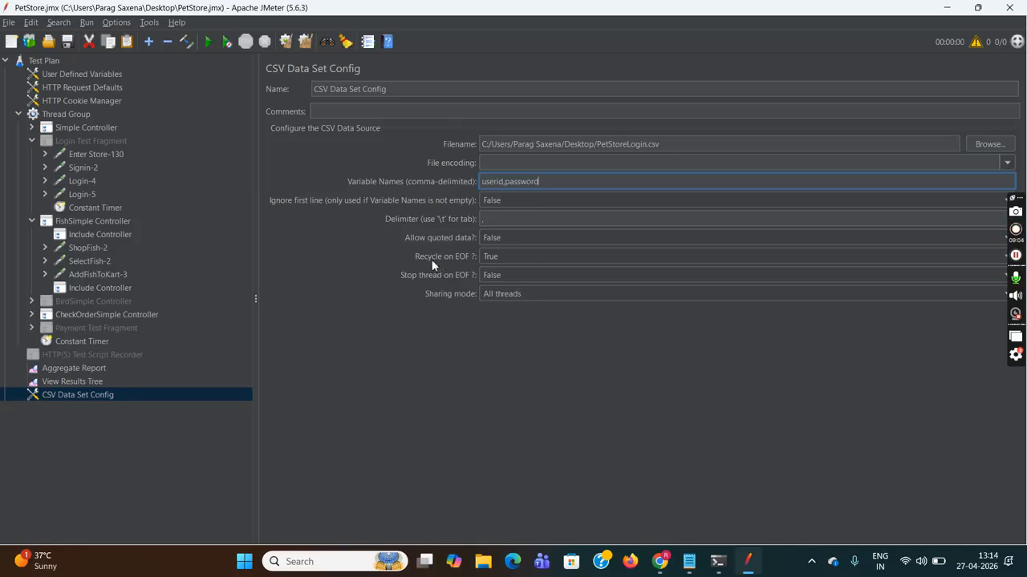
- Leave Recycle on EOF at True and bring up the Login-4 HTTP Request
left_click(510, 257)
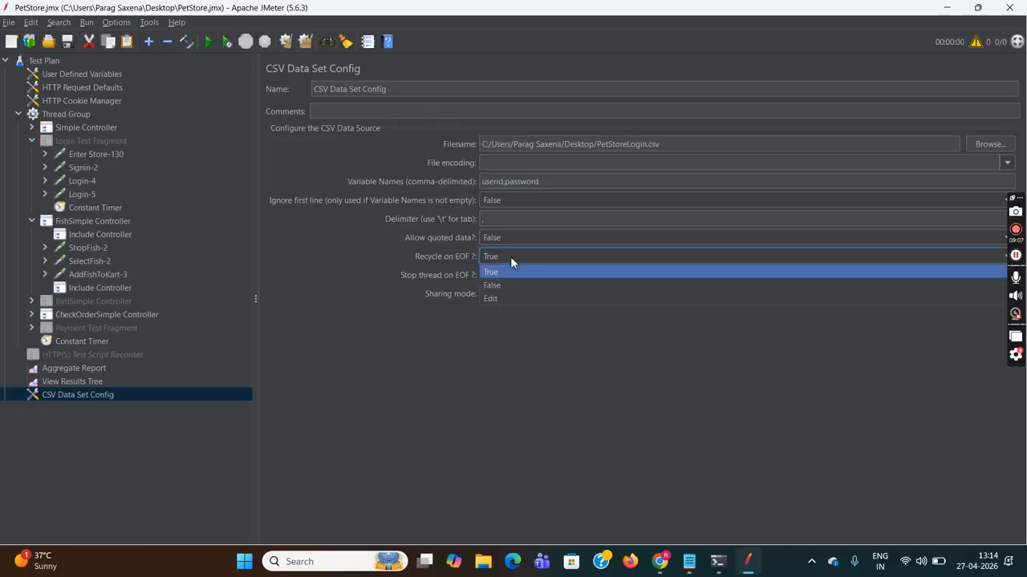
left_click(502, 371)
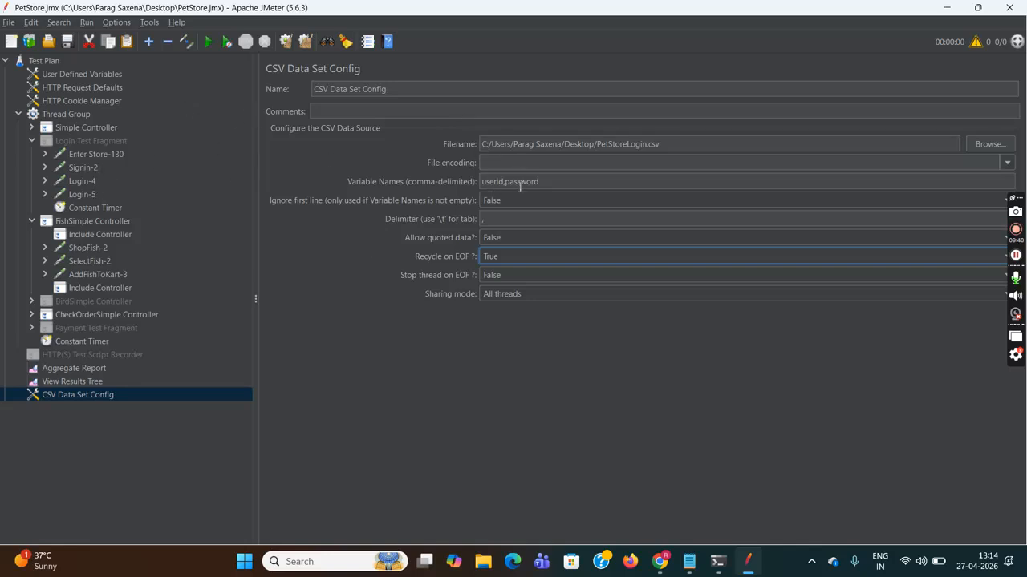
left_click(82, 182)
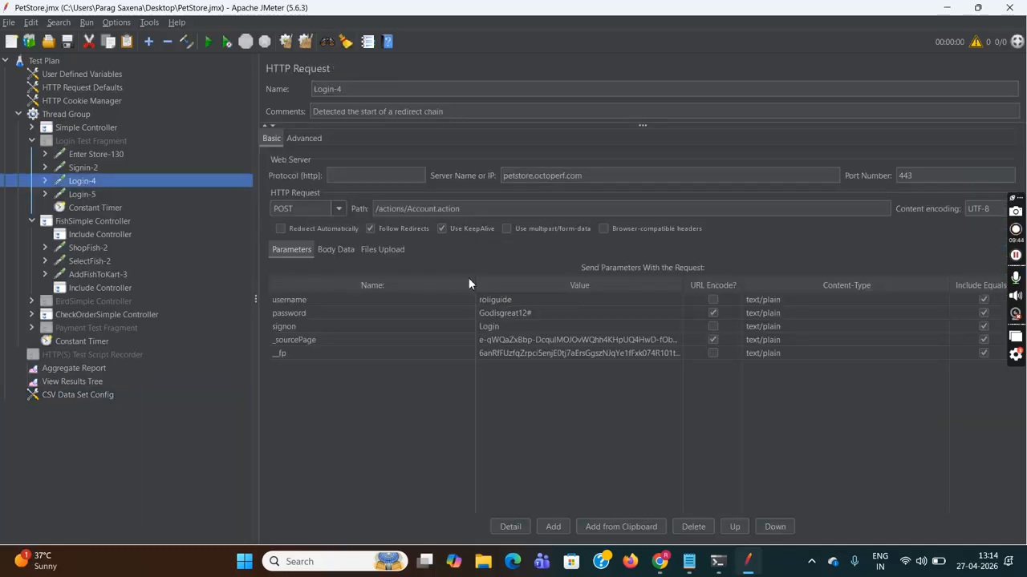
- Replace Login-4's recorded username value with ${userid}
left_click(521, 299)
double_click(527, 298)
key("BackSpace")
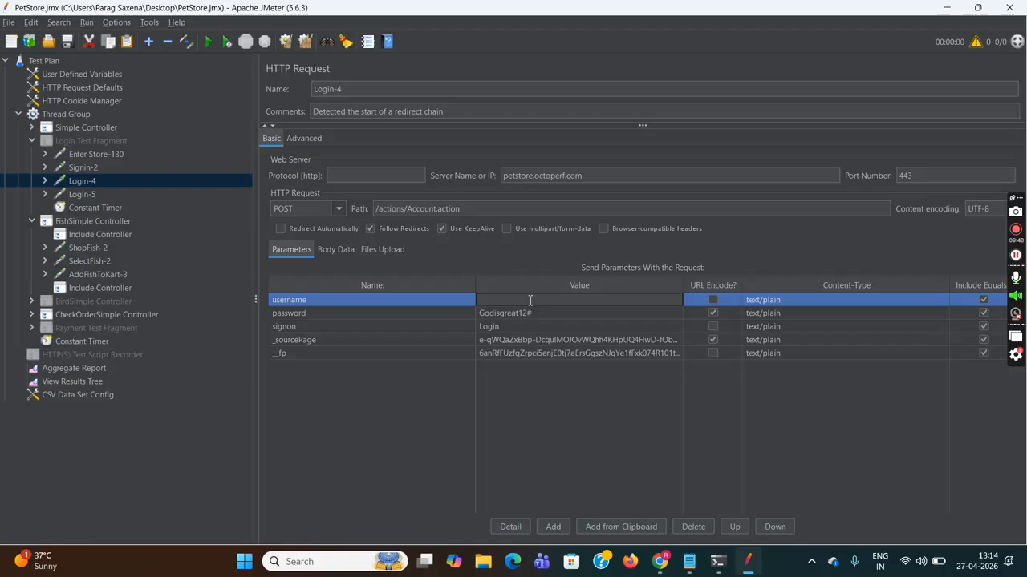
type("${userid}")
- Replace the password value with ${password} and return to the CSV Data Set Config
left_click(538, 313)
key("BackSpace")
key("BackSpace")
key("BackSpace")
key("BackSpace")
key("BackSpace")
key("BackSpace")
key("BackSpace")
key("BackSpace")
key("BackSpace")
key("BackSpace")
key("BackSpace")
key("BackSpace")
key("BackSpace")
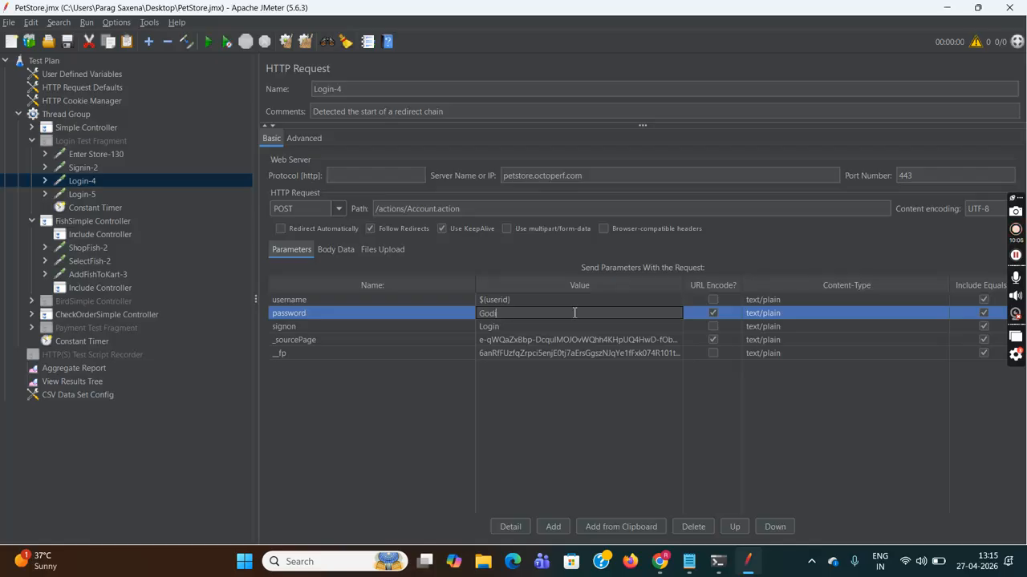
type("${p")
type("ssword}")
left_click(80, 395)
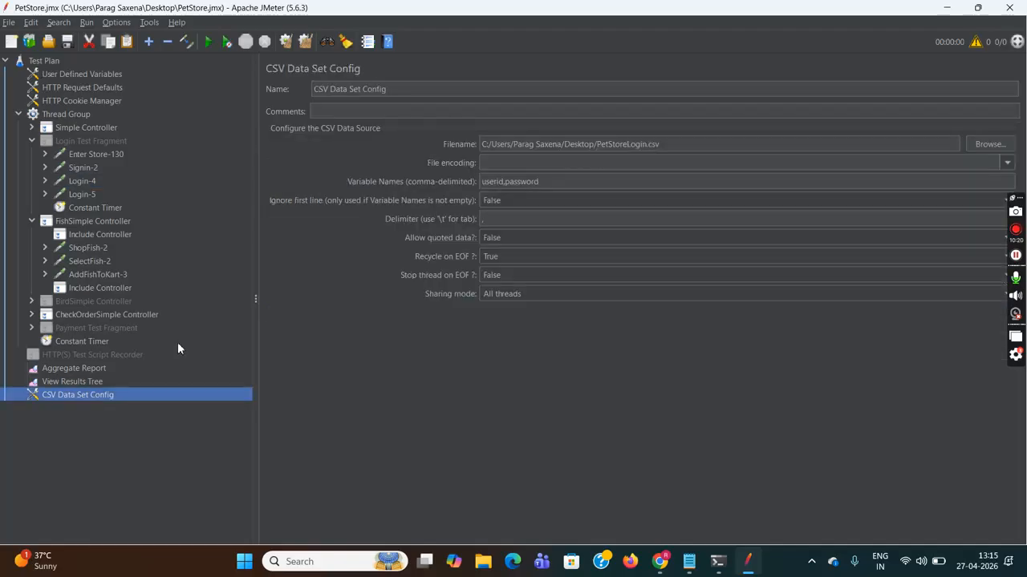
- Move CSV Data Set Config directly under Test Plan and recheck Login-4's variable parameters
left_click_drag(98, 396, 82, 74)
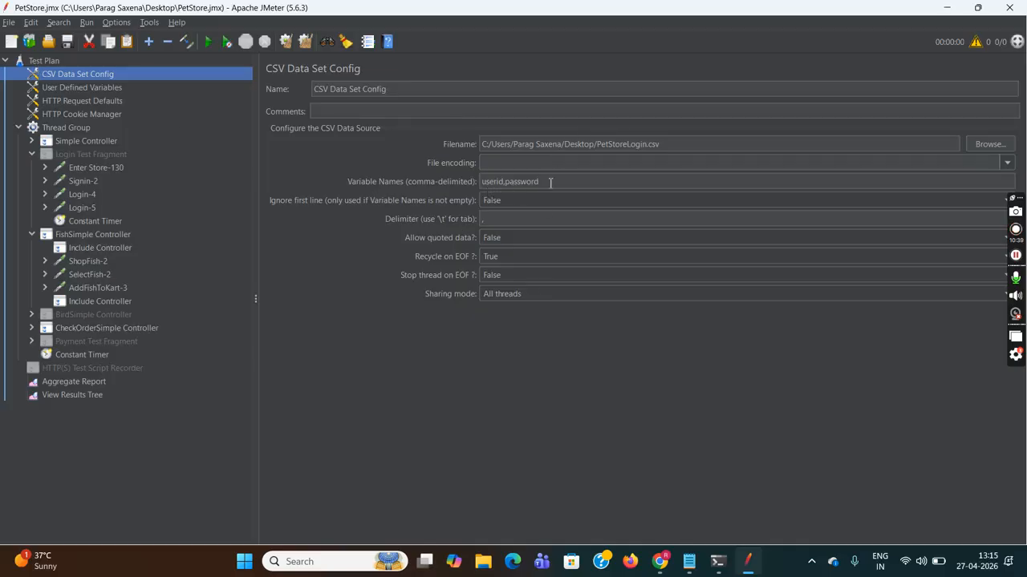
left_click(84, 194)
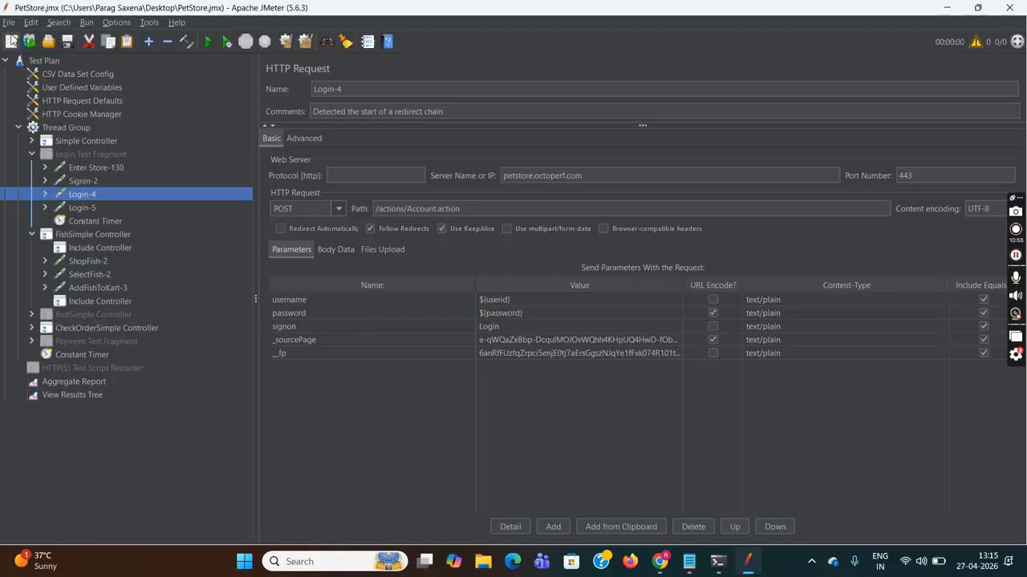
left_click(9, 22)
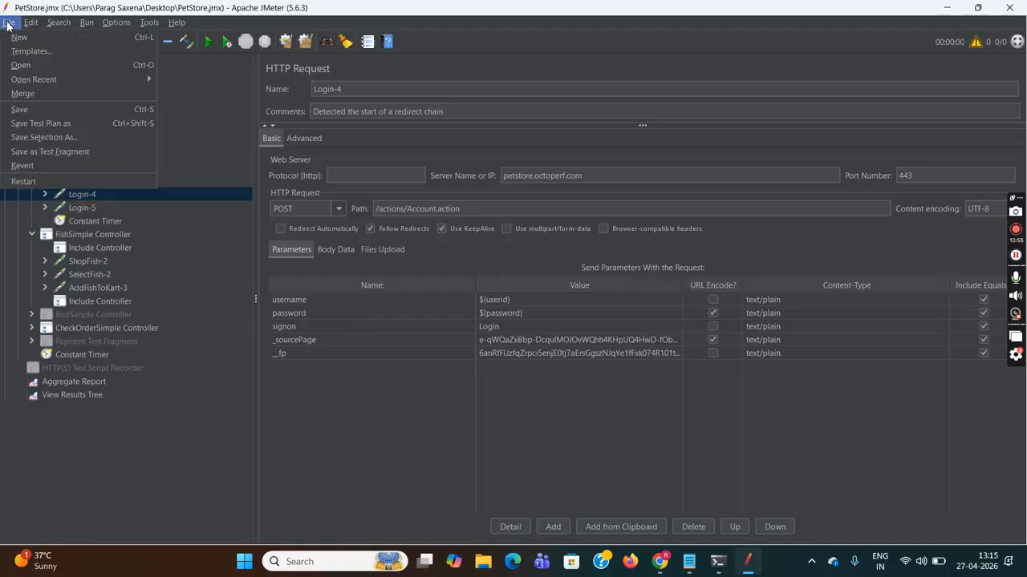
- Save the test plan and select the login steps from Enter Store-130 through Constant Timer
left_click(40, 109)
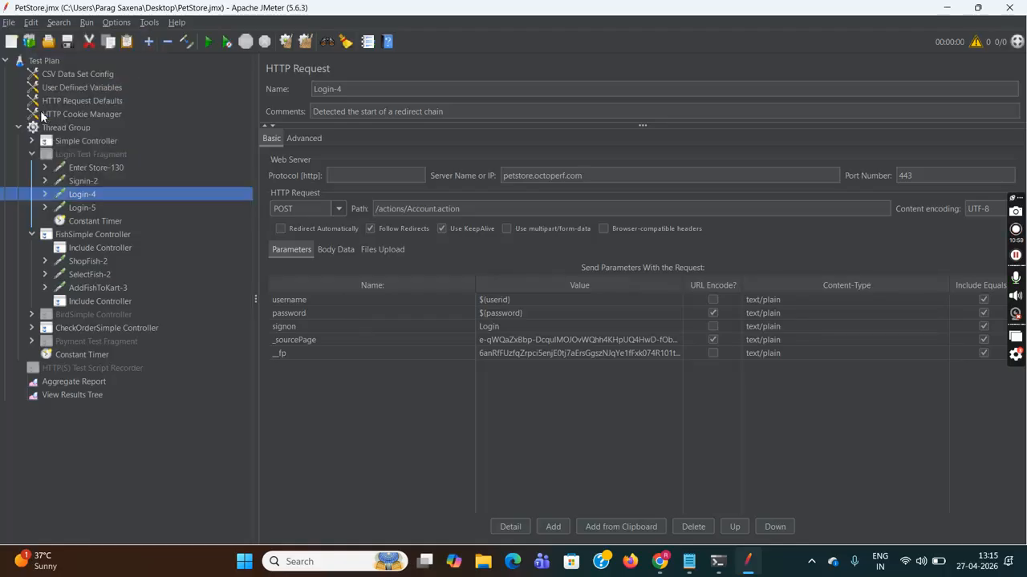
left_click(97, 168)
left_click(103, 179, "shift")
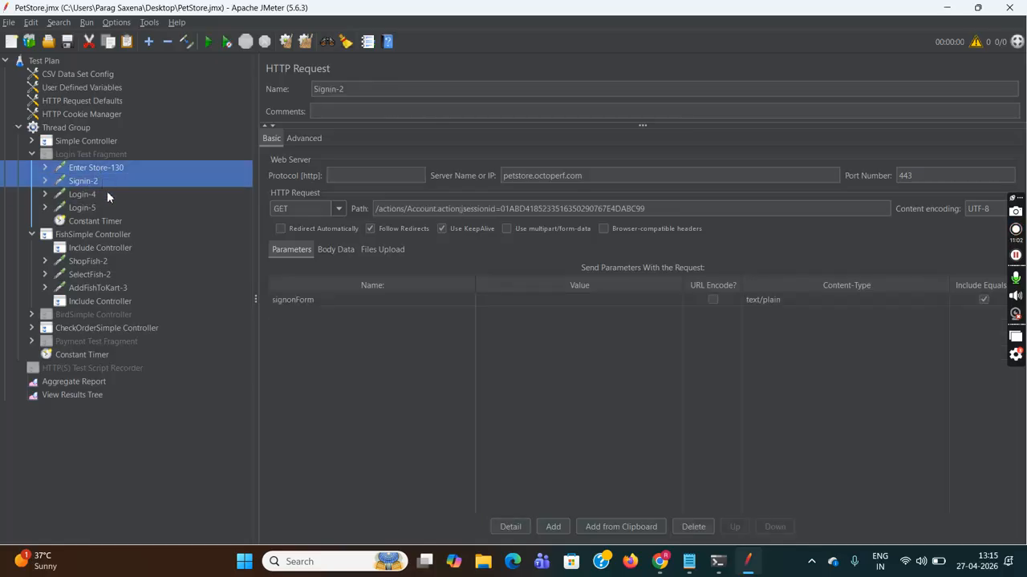
left_click(107, 192, "shift")
left_click(112, 206, "shift")
left_click(127, 219, "shift")
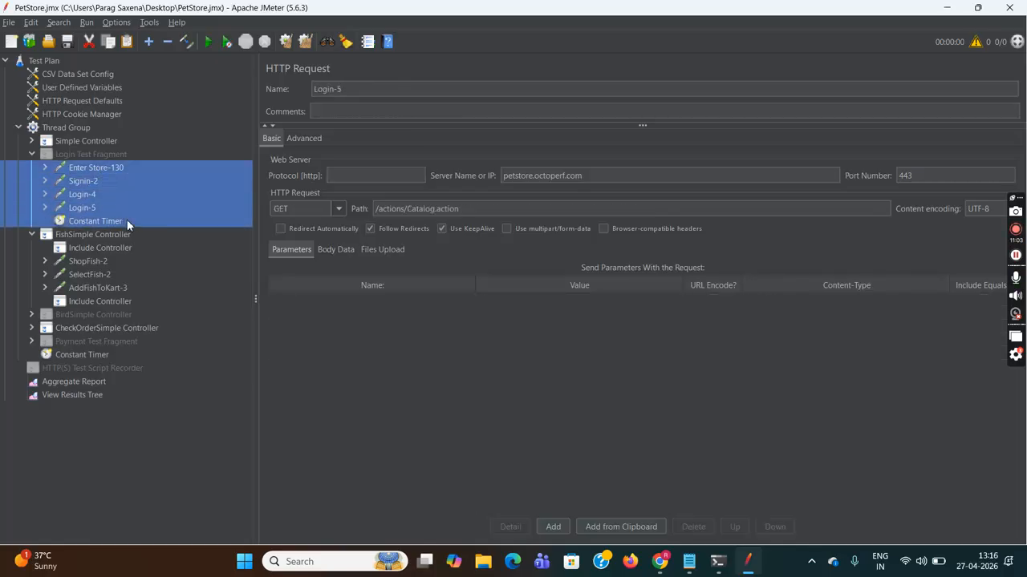
- Save the selection as a test fragment, overwriting LoginTestFragment.jmx
right_click(171, 181)
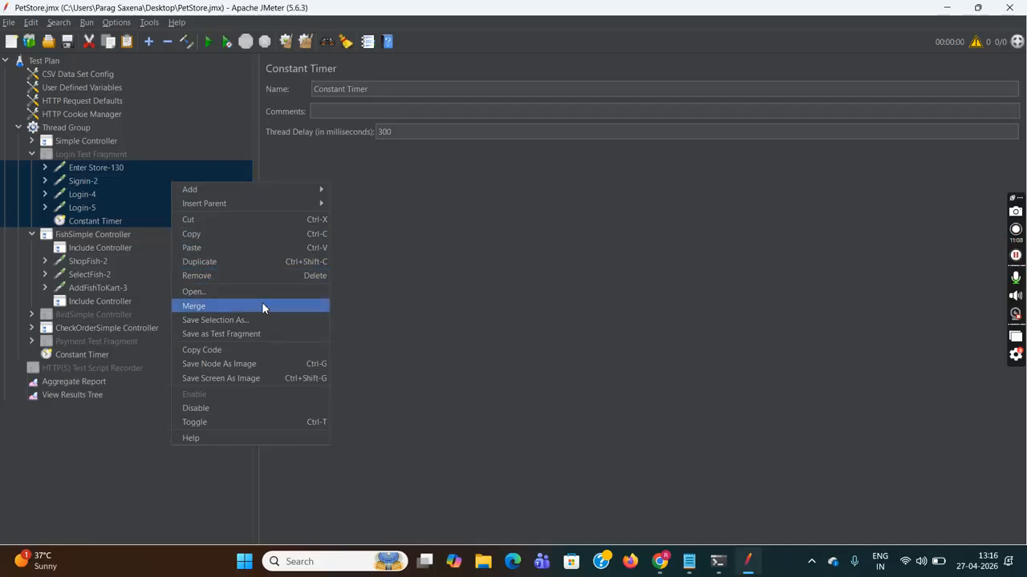
left_click(267, 334)
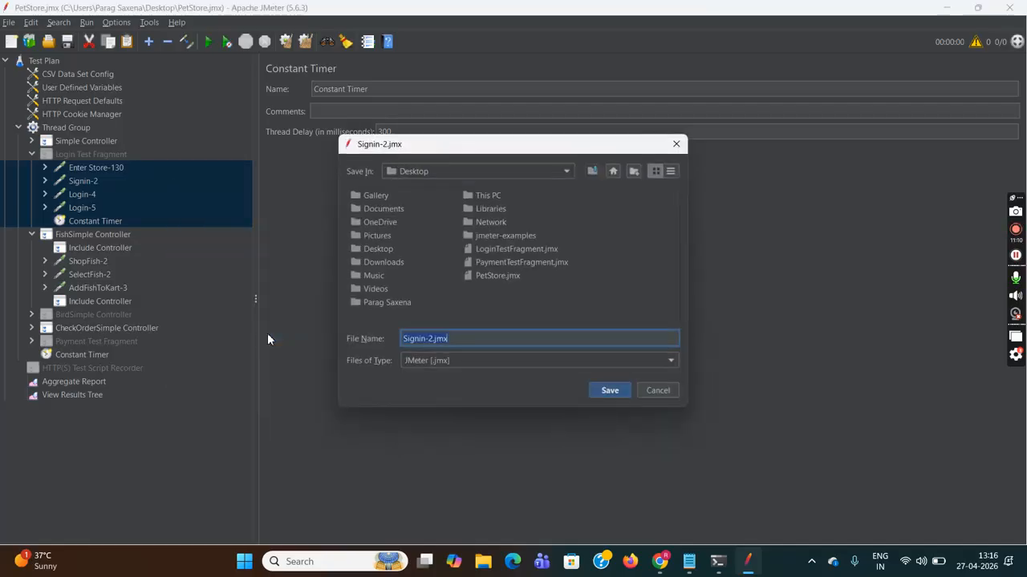
left_click(523, 248)
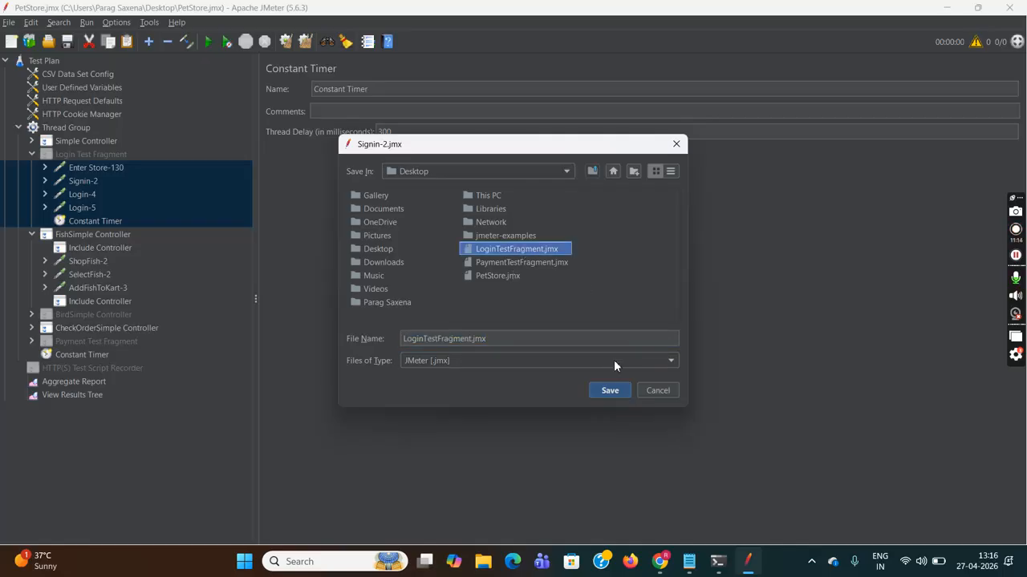
left_click(610, 390)
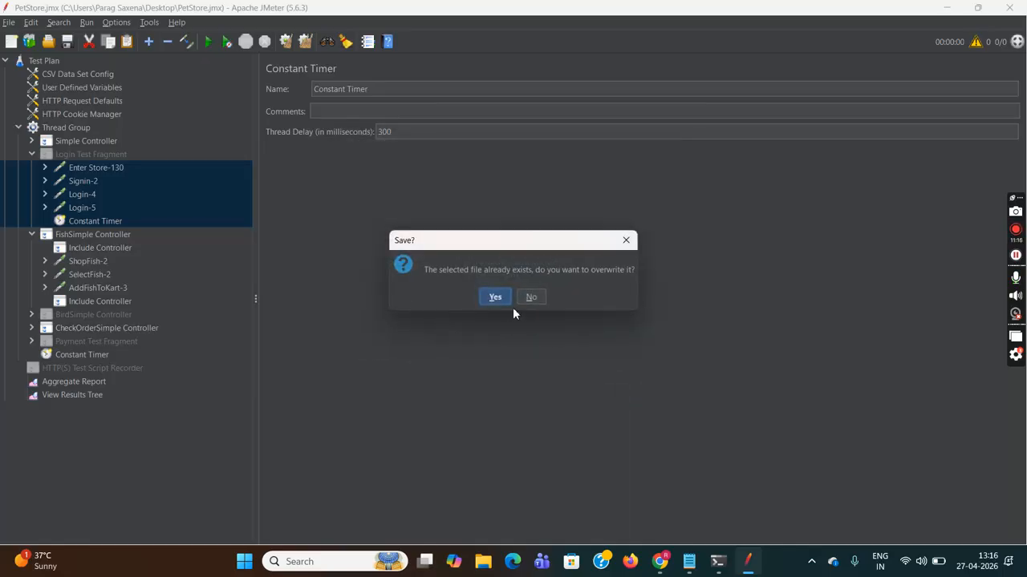
left_click(502, 303)
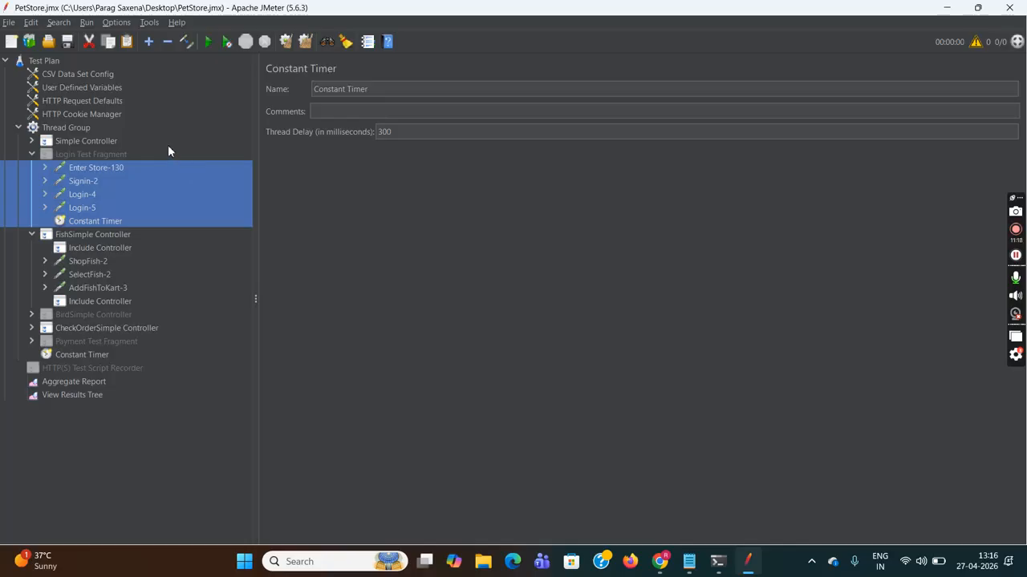
left_click(79, 128)
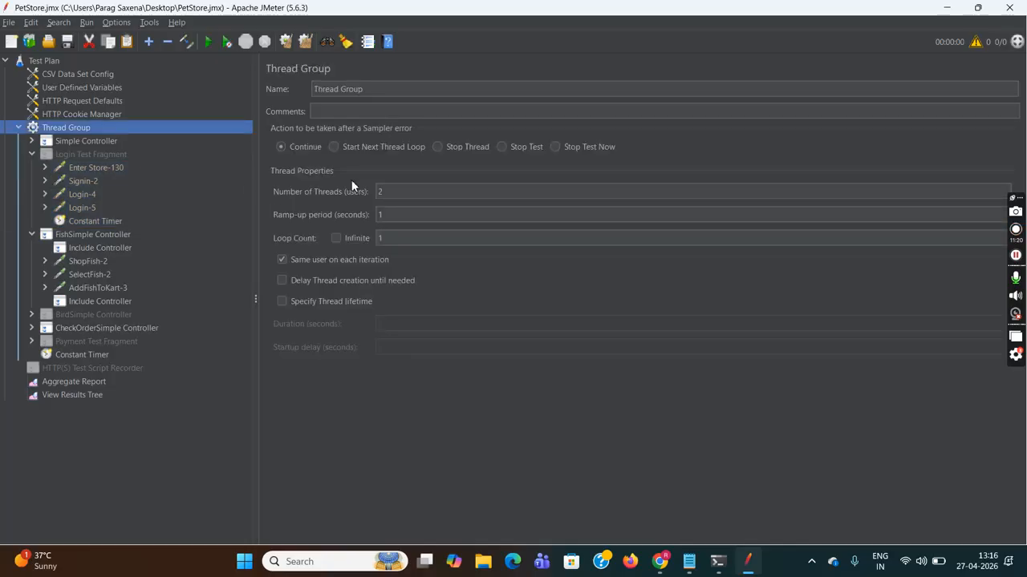
- Check the Thread Group's Number of Threads value of 2
double_click(394, 192)
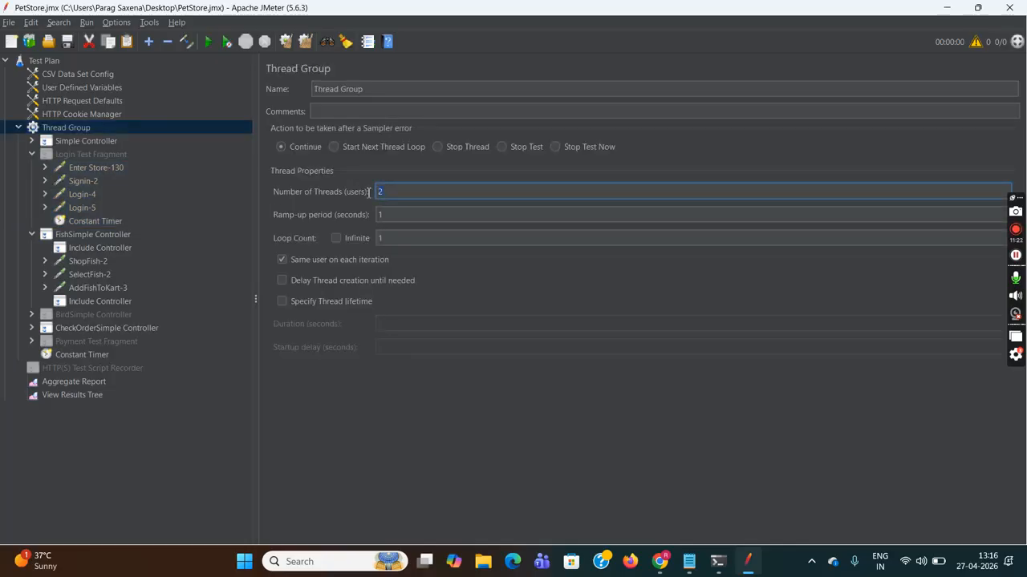
left_click(390, 235)
left_click(391, 193)
- Save the test plan and start the test run from Test Plan
left_click(9, 24)
left_click(43, 109)
left_click(47, 61)
left_click(211, 44)
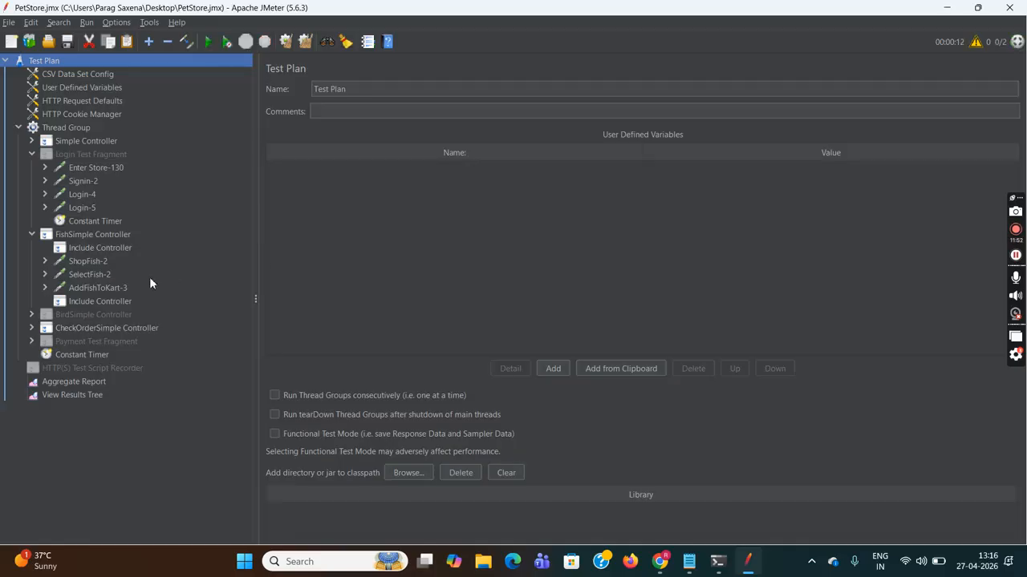
- Step through the MainCategoty, Enter Store-130 and Signin-2 results in View Results Tree
left_click(81, 396)
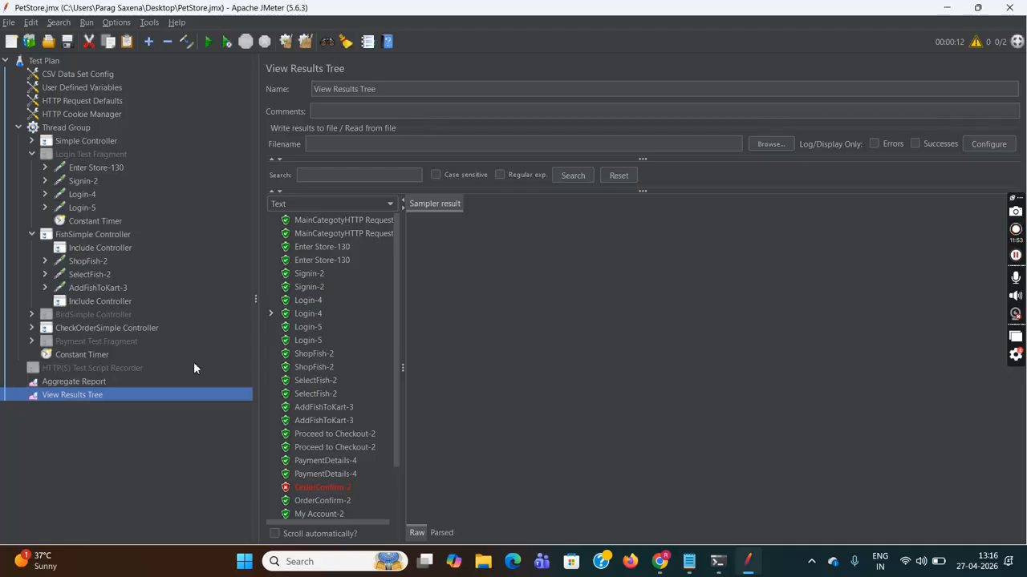
left_click(367, 223)
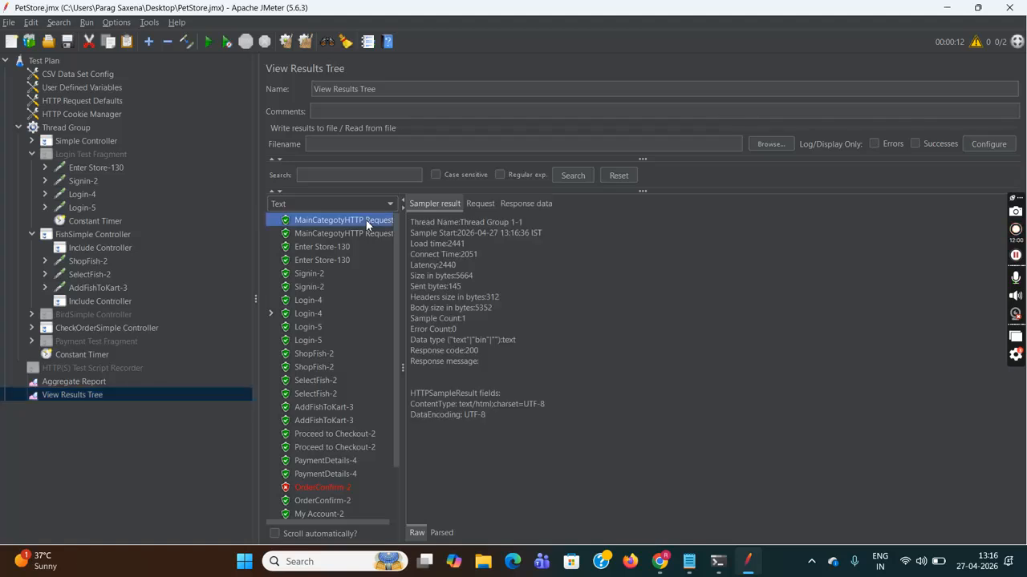
left_click(371, 234)
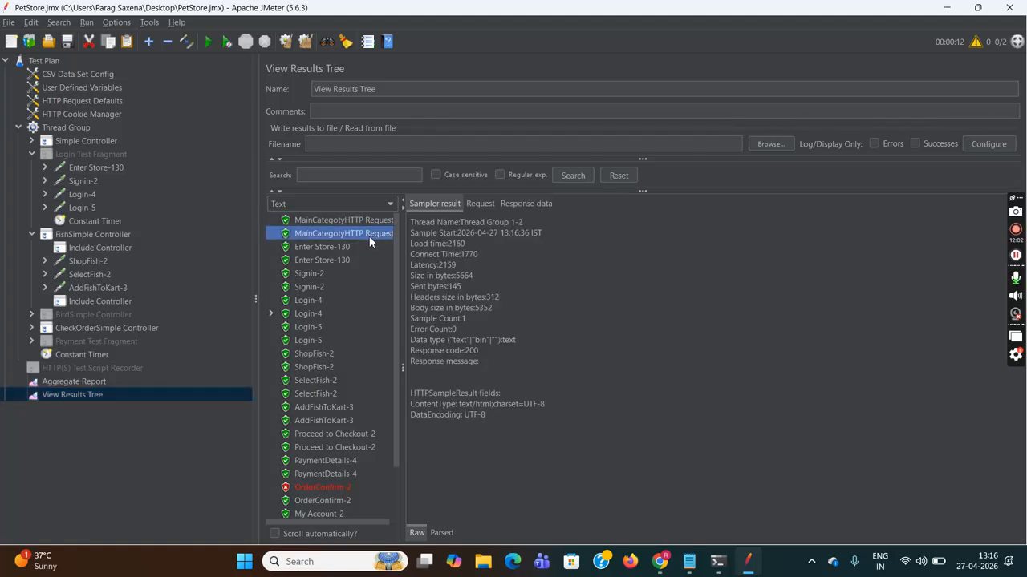
left_click(338, 247)
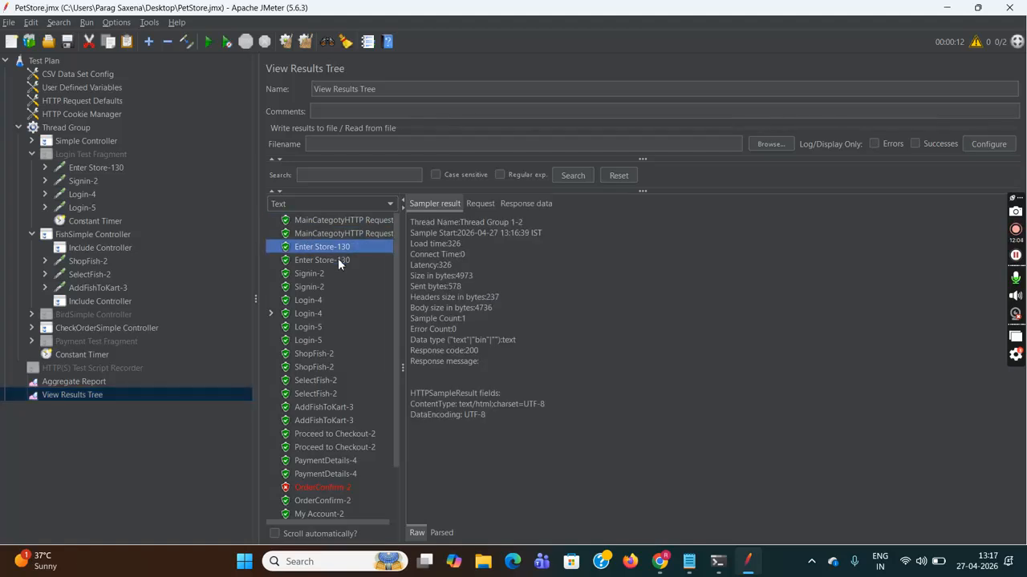
left_click(338, 258)
left_click(318, 274)
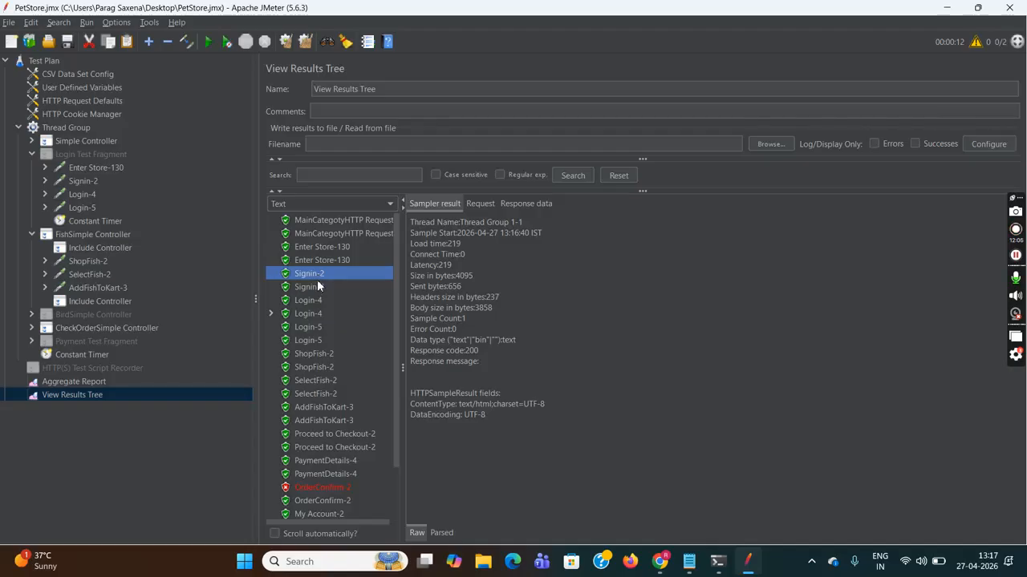
left_click(316, 287)
- Inspect the first Login-4's request, which posted the literal username=userid
left_click(316, 301)
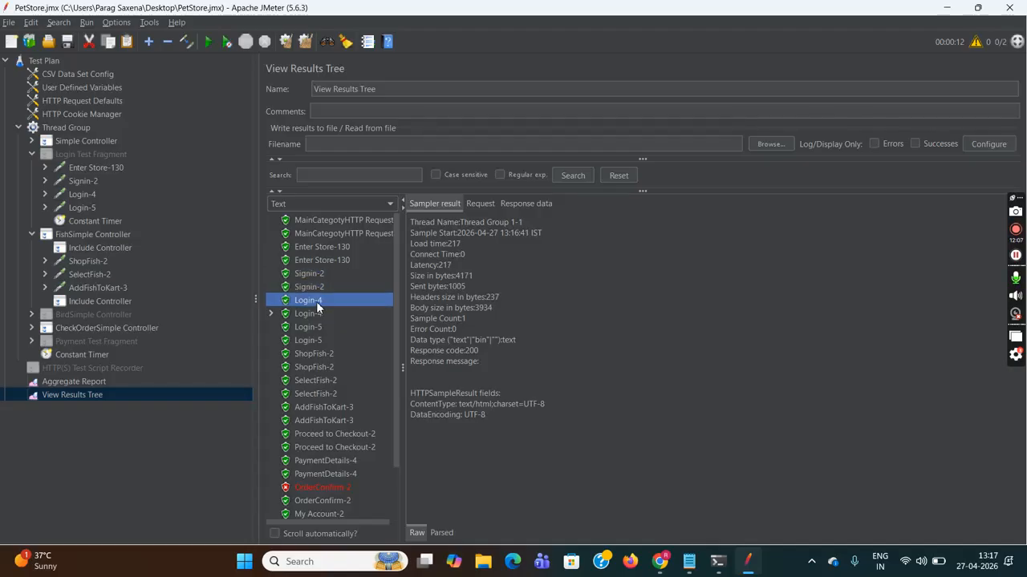
left_click(479, 205)
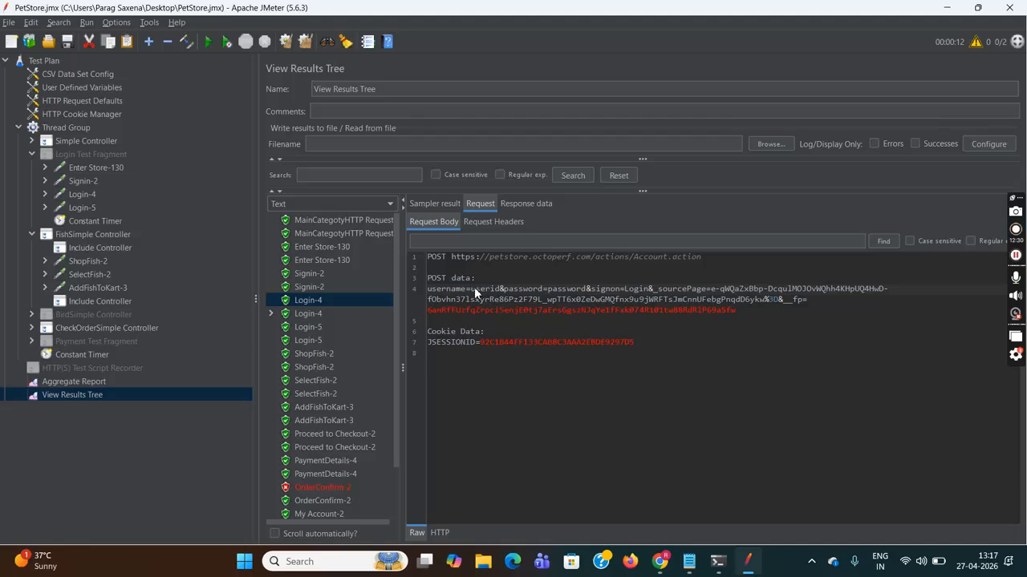
left_click_drag(475, 289, 493, 291)
left_click(689, 561)
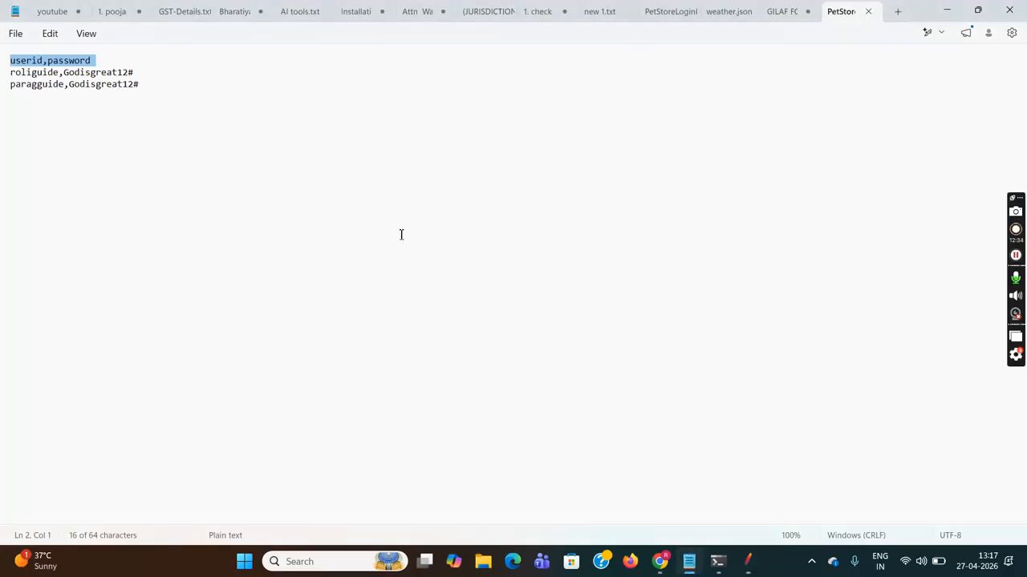
left_click(117, 60)
left_click_drag(104, 60, 9, 61)
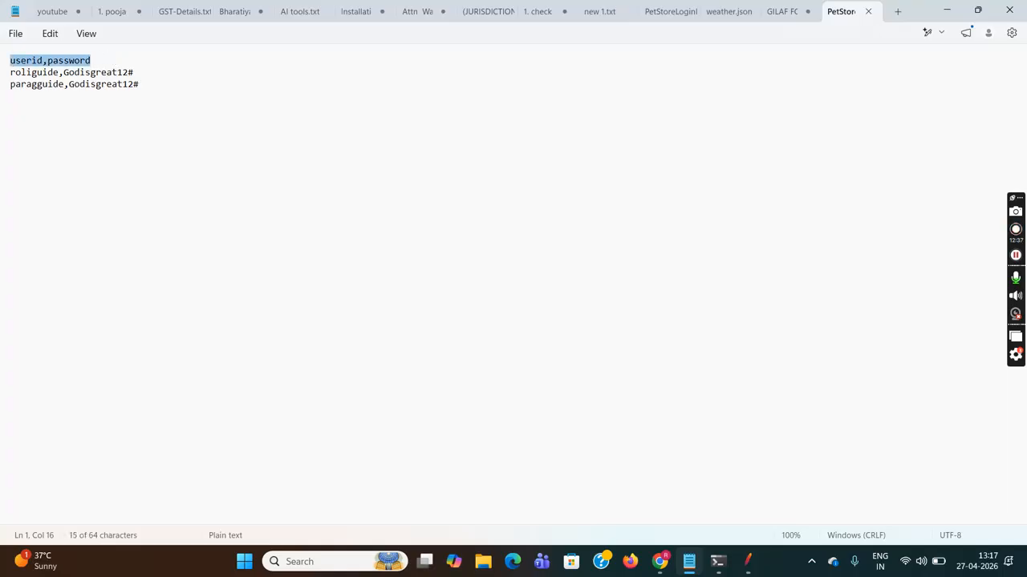
left_click(105, 60)
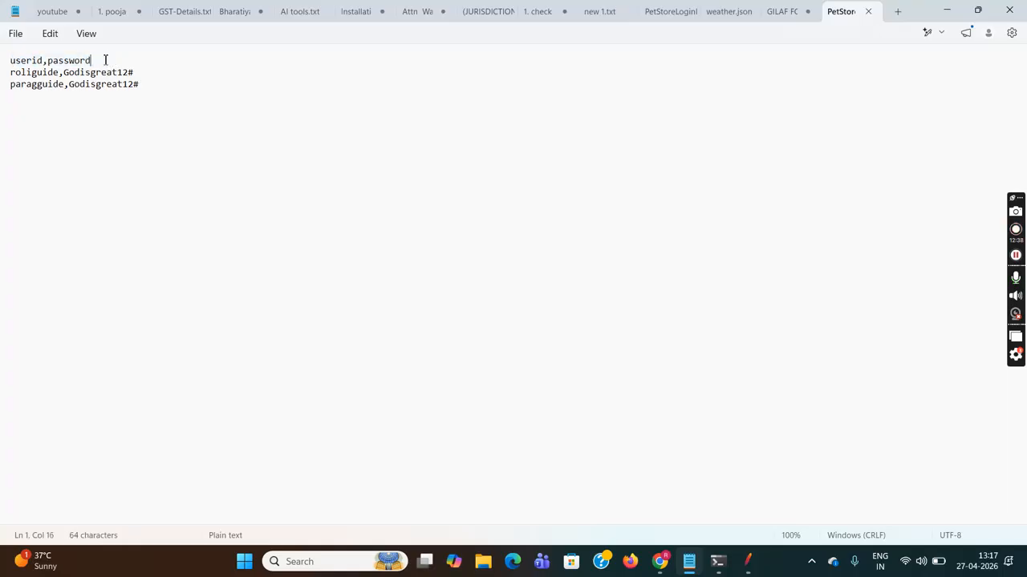
triple_click(22, 77)
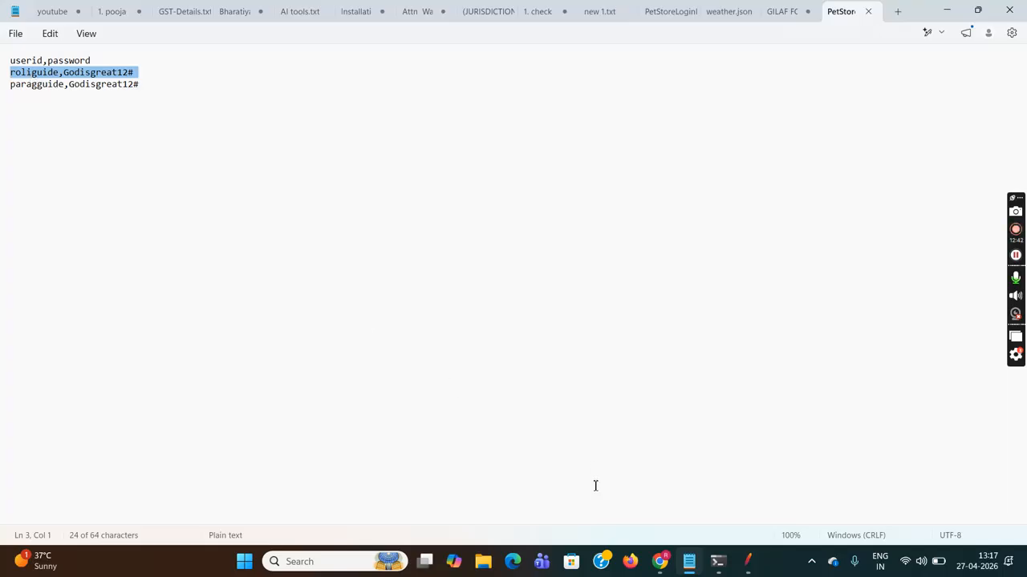
left_click(726, 507)
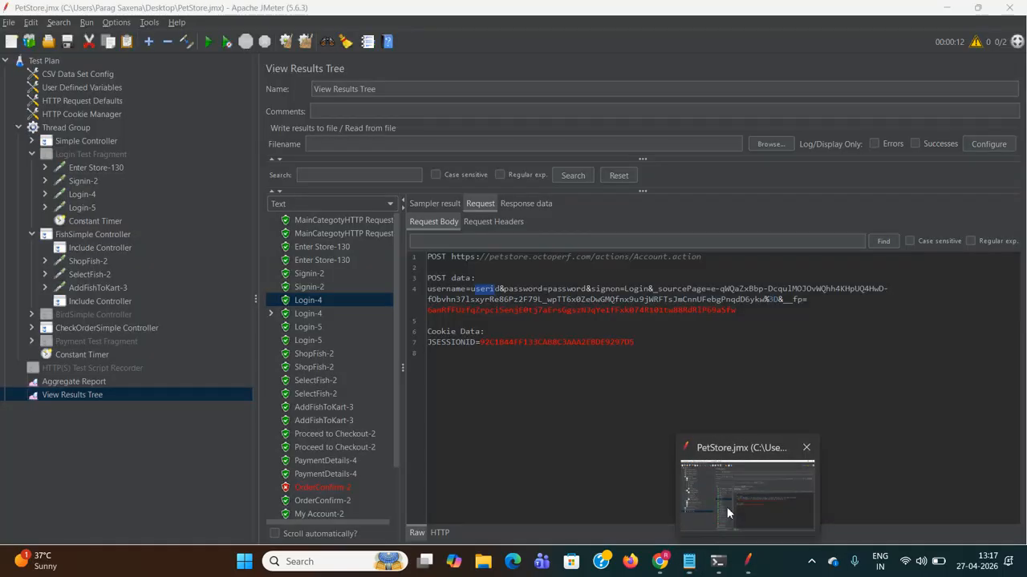
- Expand the second Login-4 result and inspect Login-4-0's posted real username
left_click(517, 298)
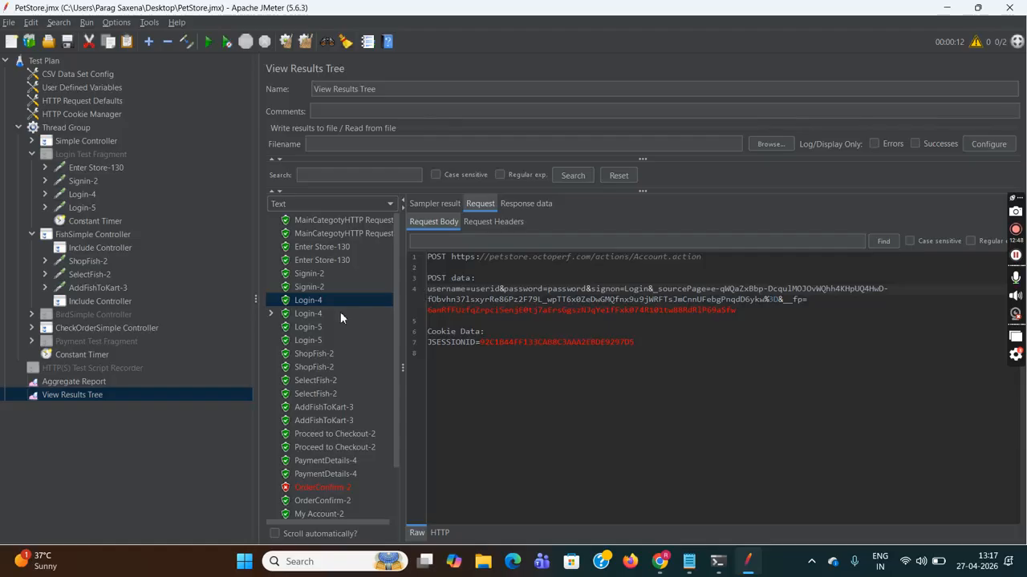
left_click(318, 314)
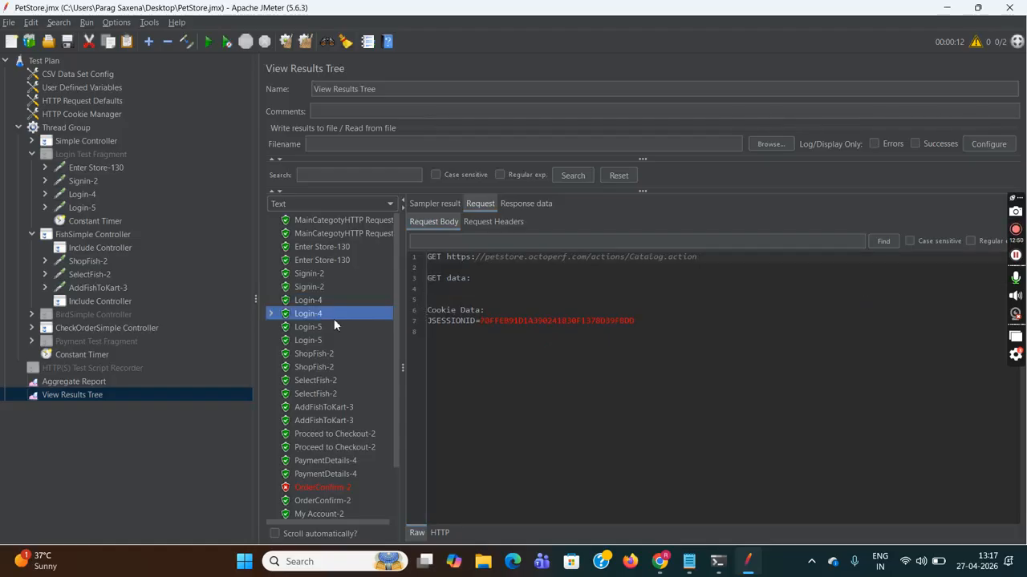
left_click(272, 314)
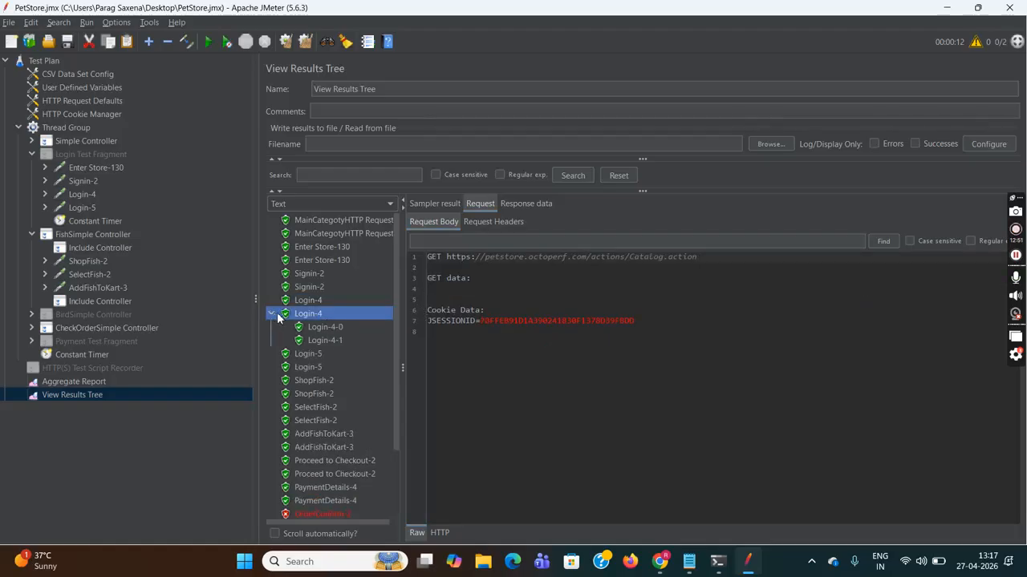
left_click(324, 327)
left_click_drag(472, 286, 564, 292)
left_click(574, 293)
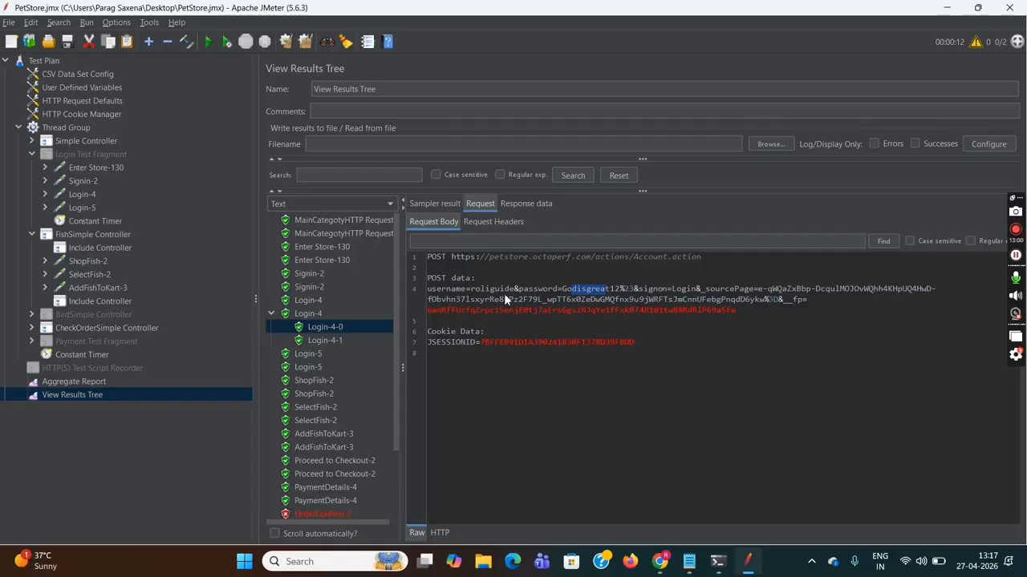
- Compare with the first Login-4, which posted the literal userid
left_click(313, 299)
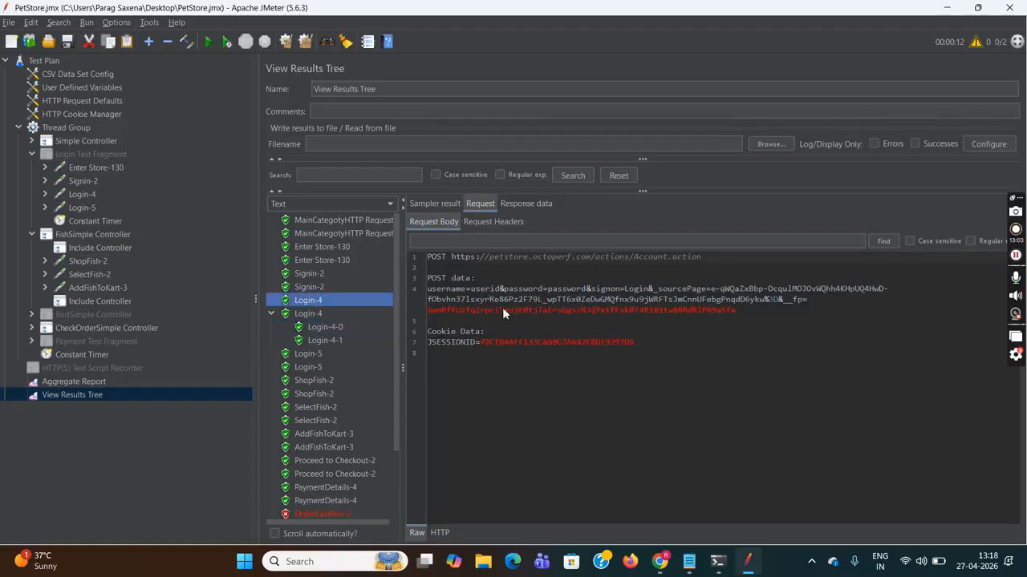
left_click_drag(471, 289, 525, 290)
left_click(572, 298)
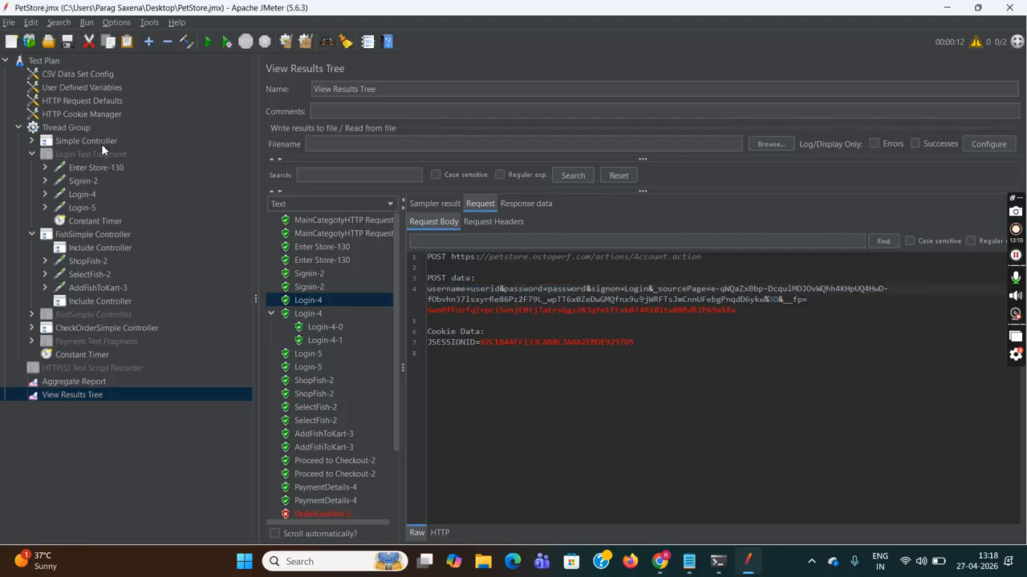
- Set Recycle on EOF to False in CSV Data Set Config, keeping Stop thread on EOF False
left_click(83, 76)
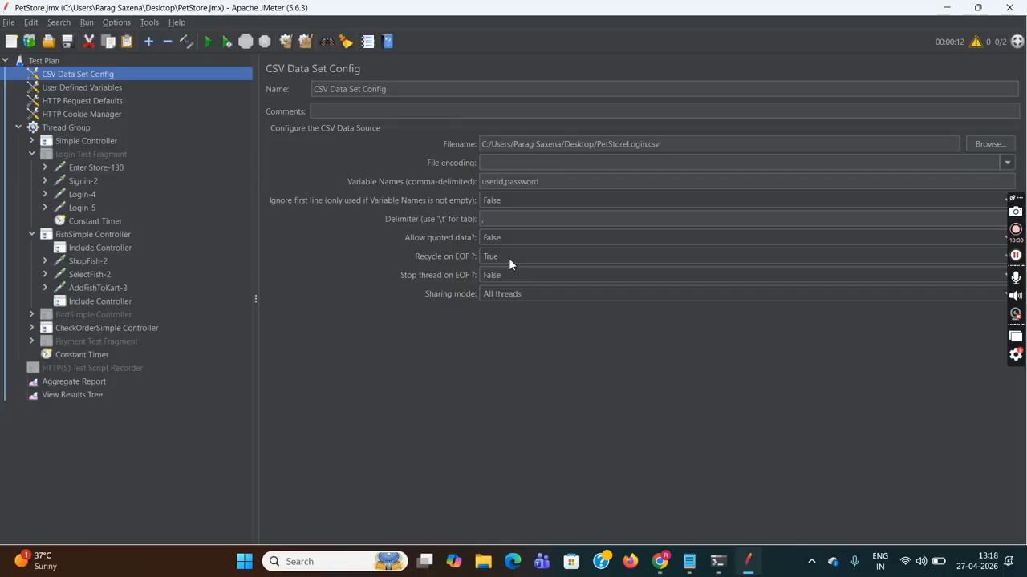
left_click(508, 259)
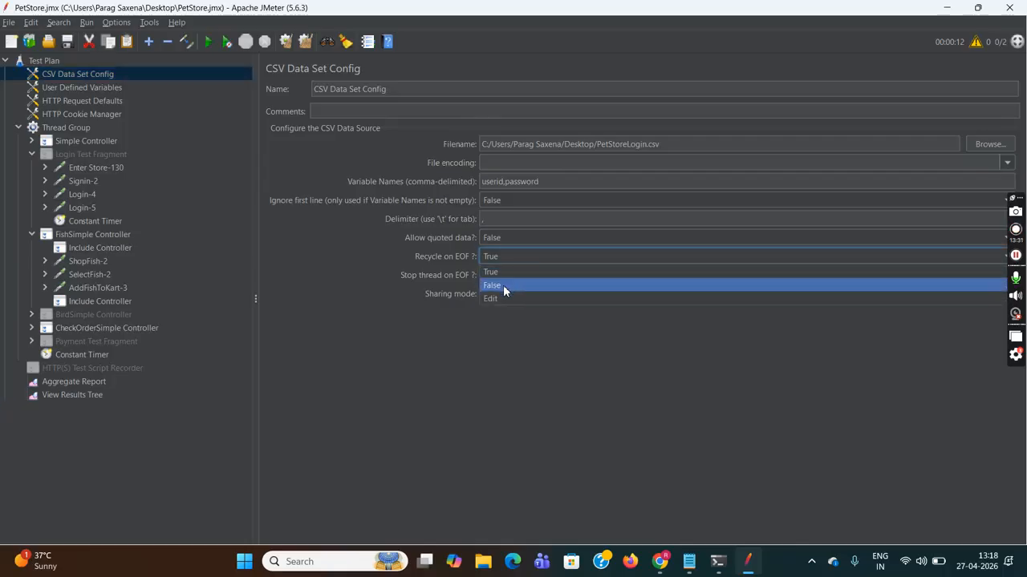
left_click(502, 285)
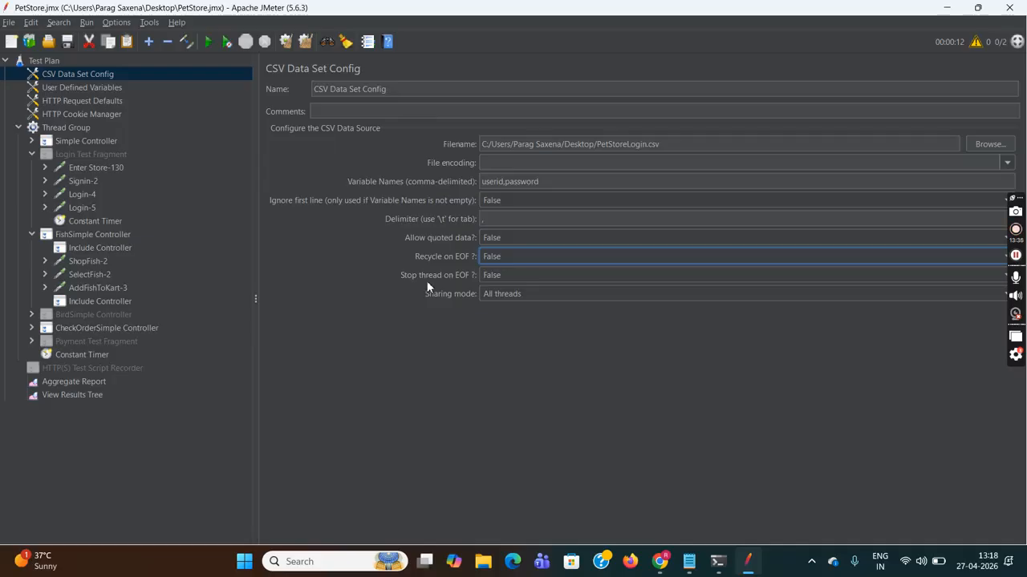
left_click(510, 275)
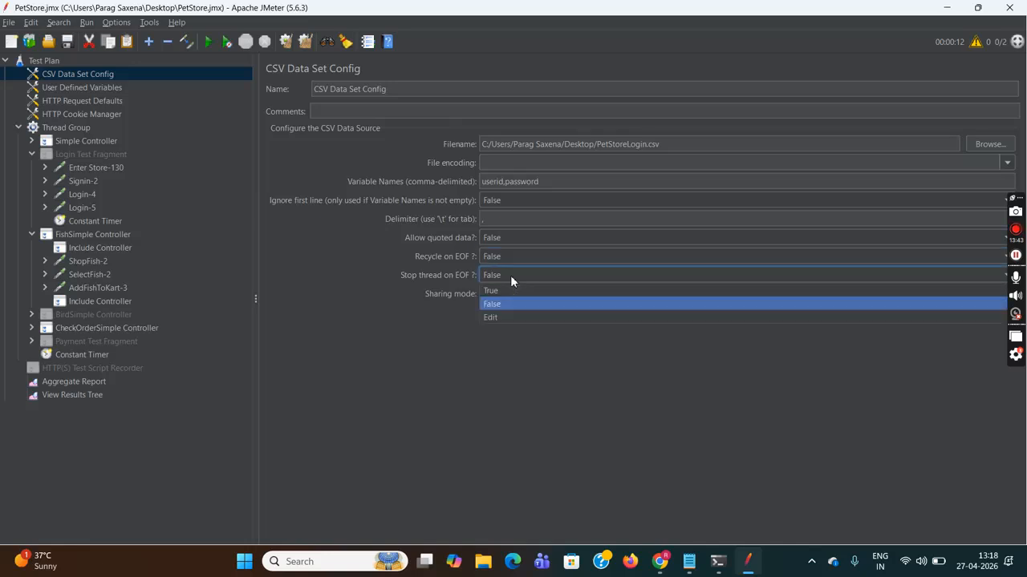
left_click(447, 379)
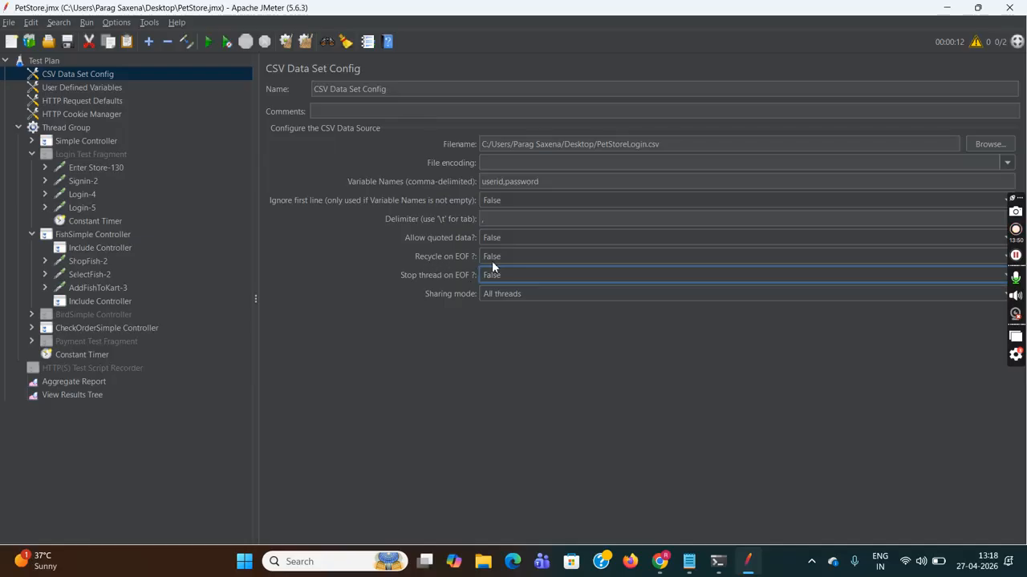
- Save the test plan and return to the View Results Tree
left_click(9, 23)
left_click(35, 107)
left_click(78, 397)
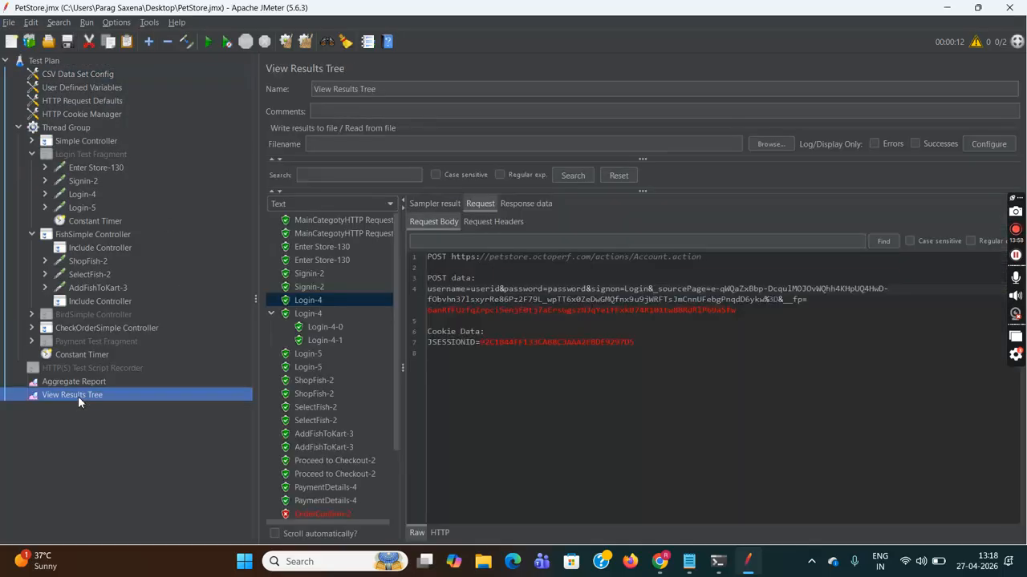
left_click(290, 44)
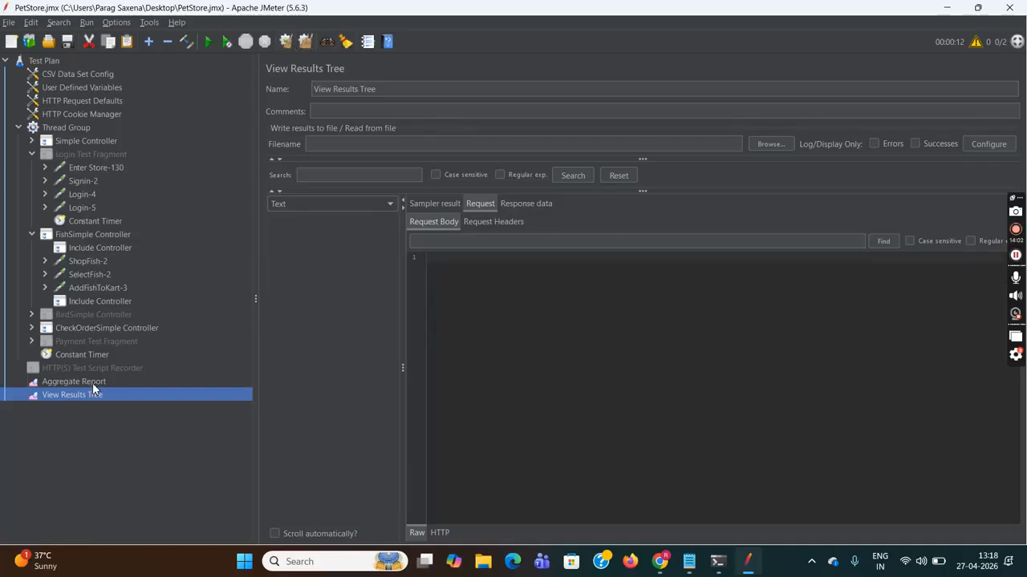
left_click(92, 383)
left_click(284, 43)
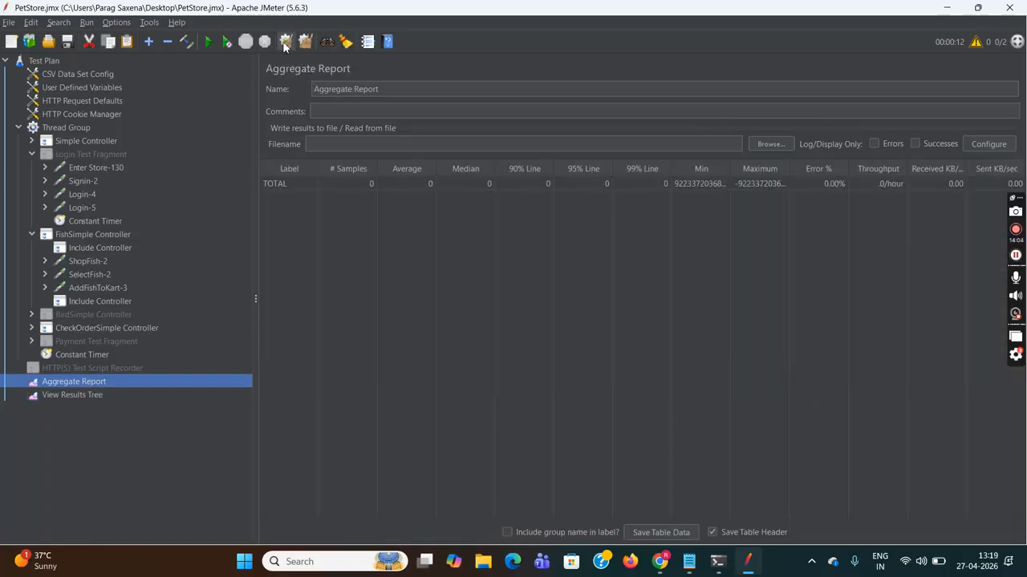
left_click(41, 60)
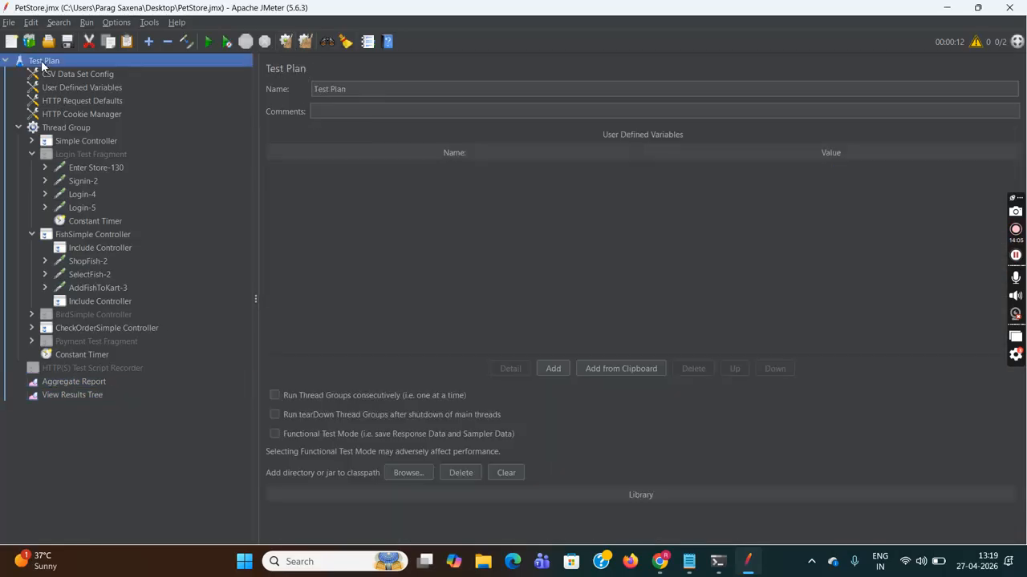
left_click(9, 23)
left_click(19, 109)
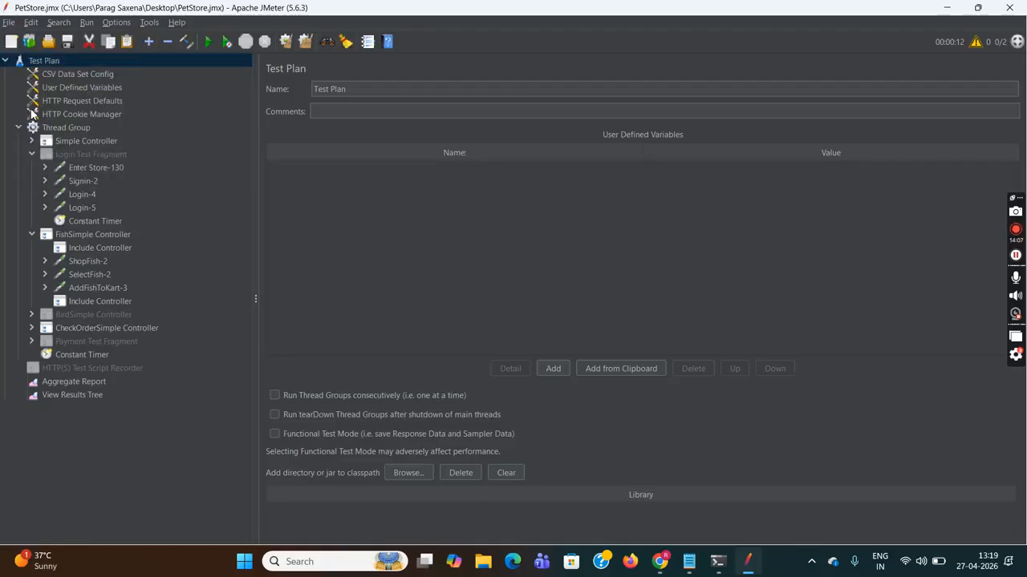
left_click(210, 42)
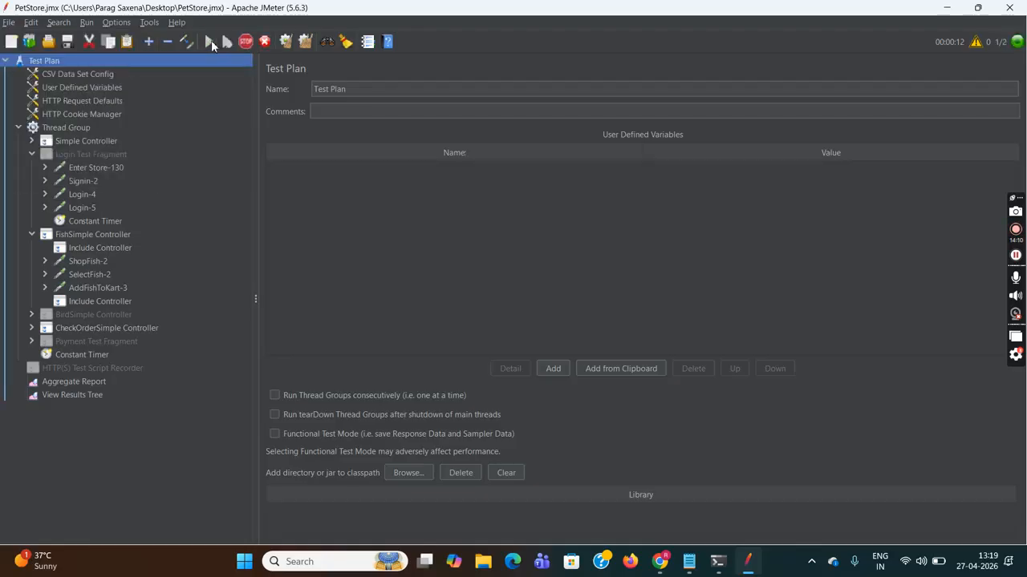
left_click(77, 395)
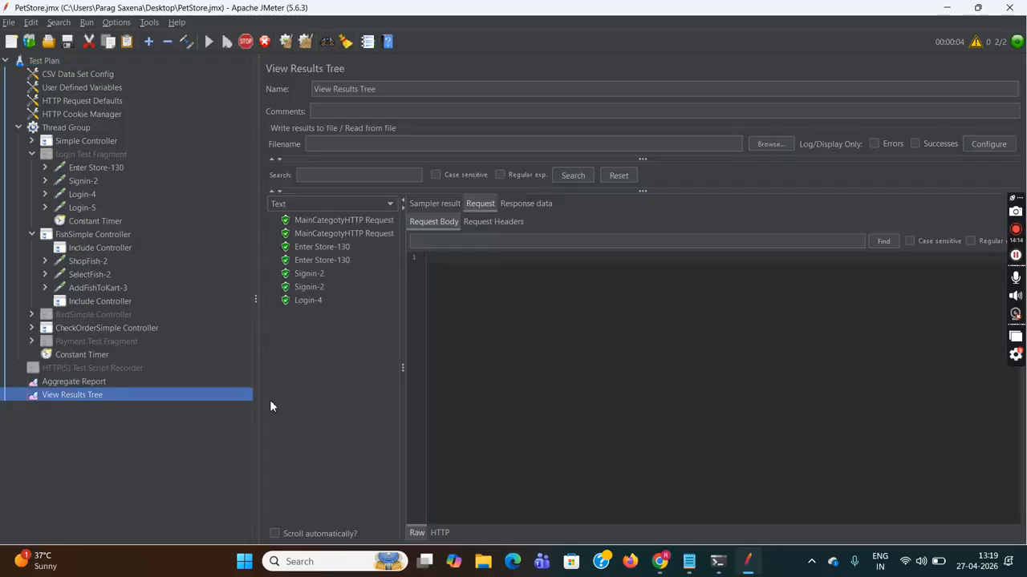
left_click(304, 300)
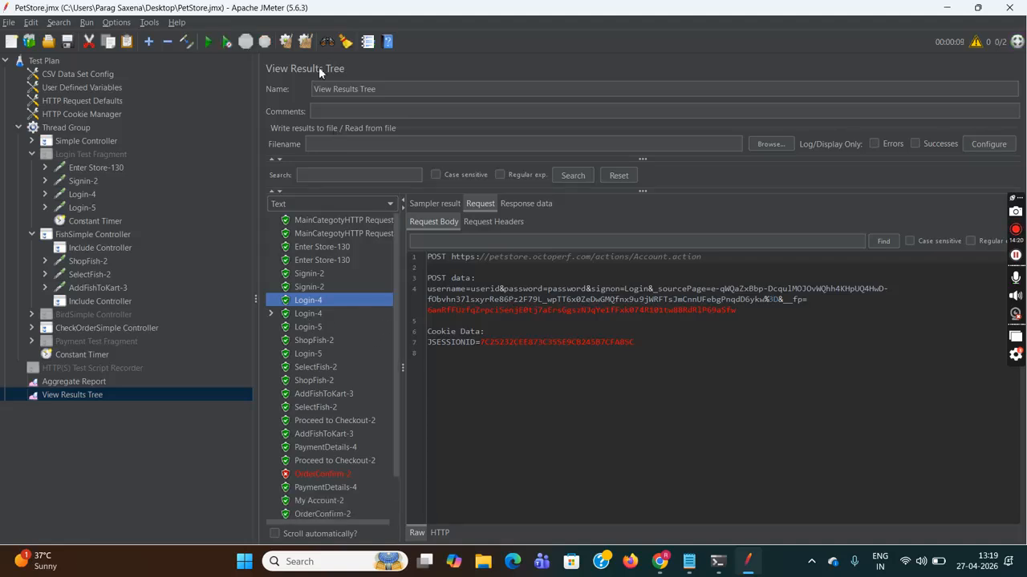
left_click_drag(473, 287, 559, 296)
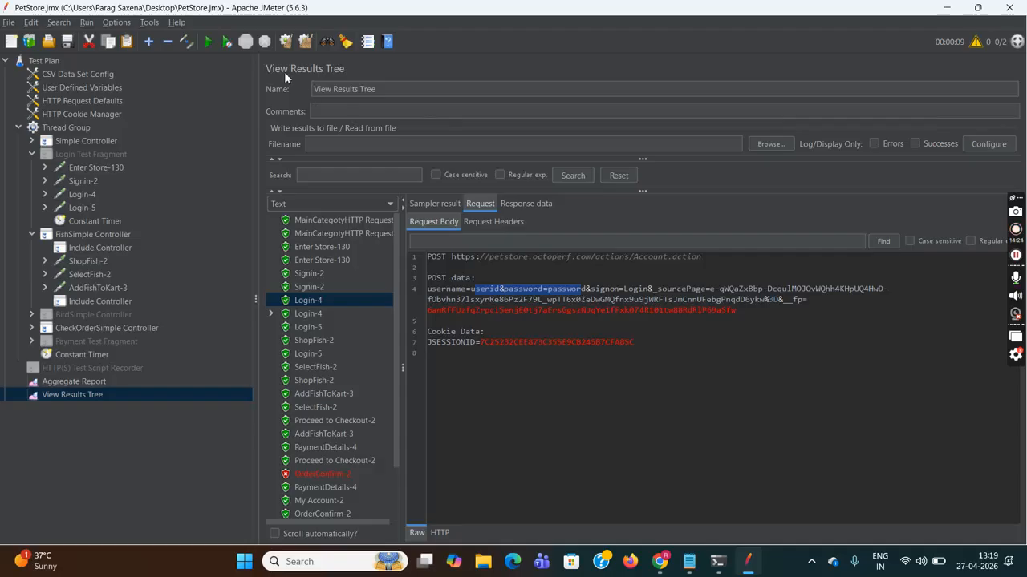
left_click(283, 42)
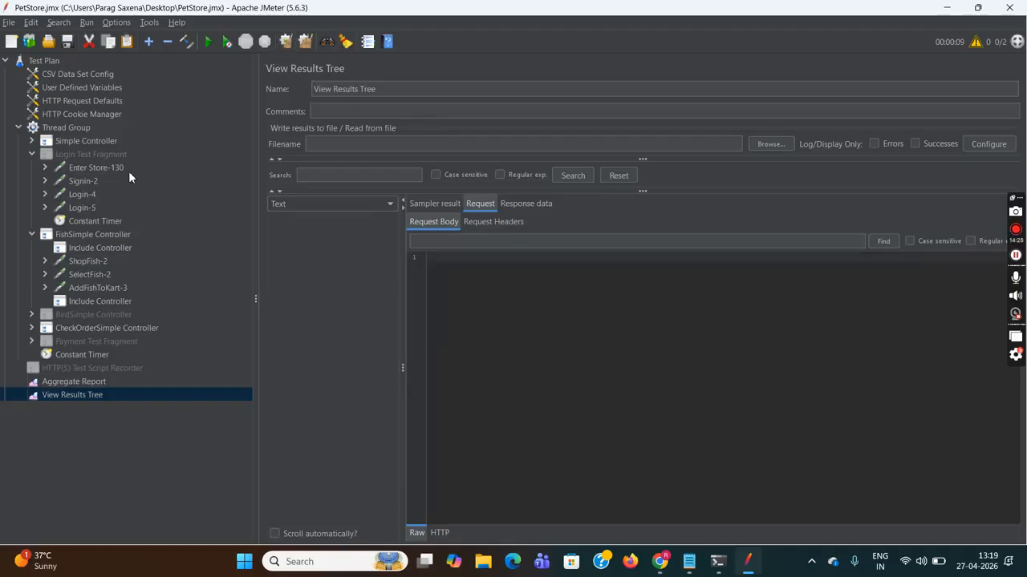
- Set Stop thread on EOF to True with Sharing mode All threads, then return to View Results Tree
left_click(81, 72)
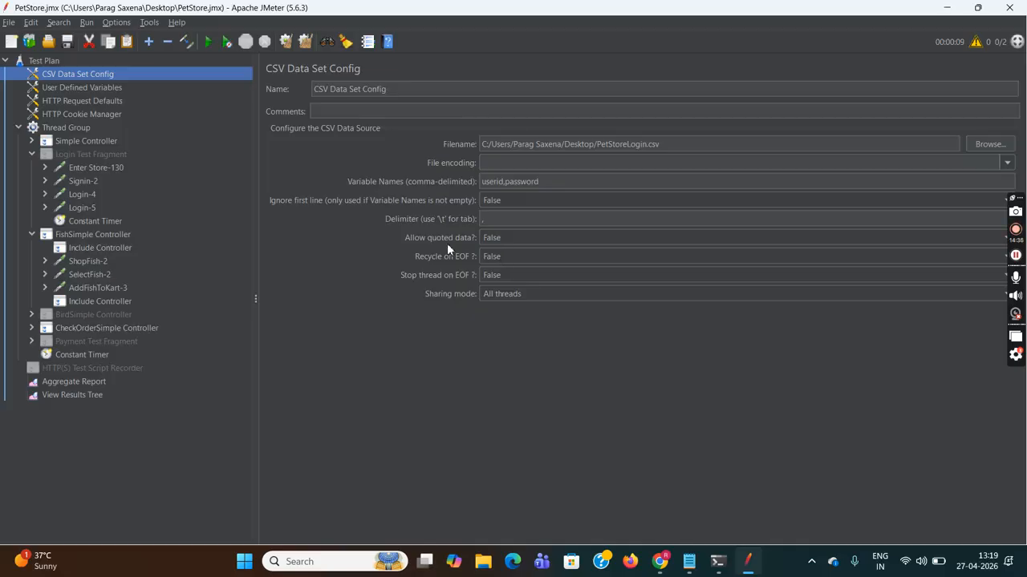
left_click(511, 274)
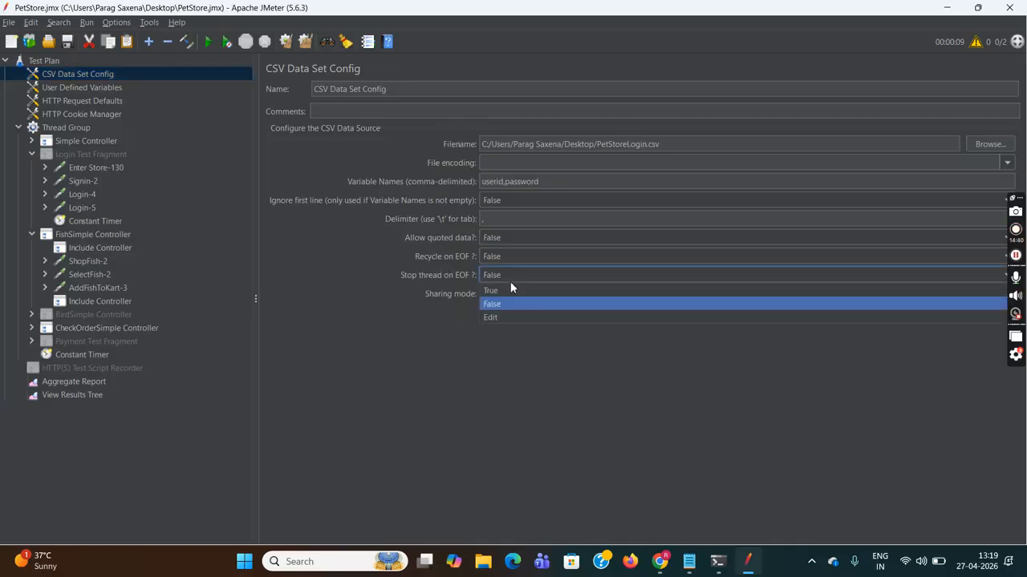
left_click(502, 290)
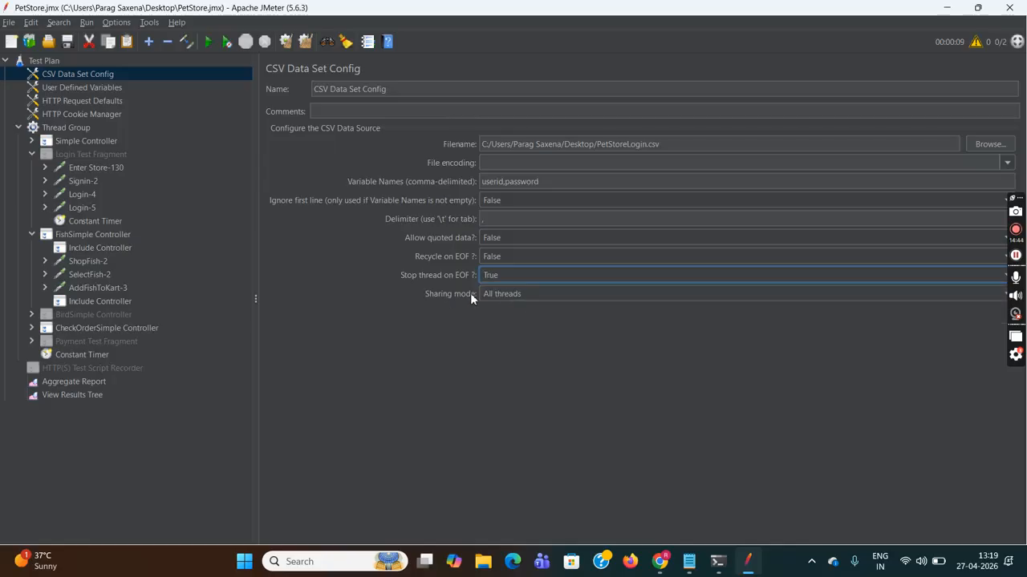
left_click(554, 295)
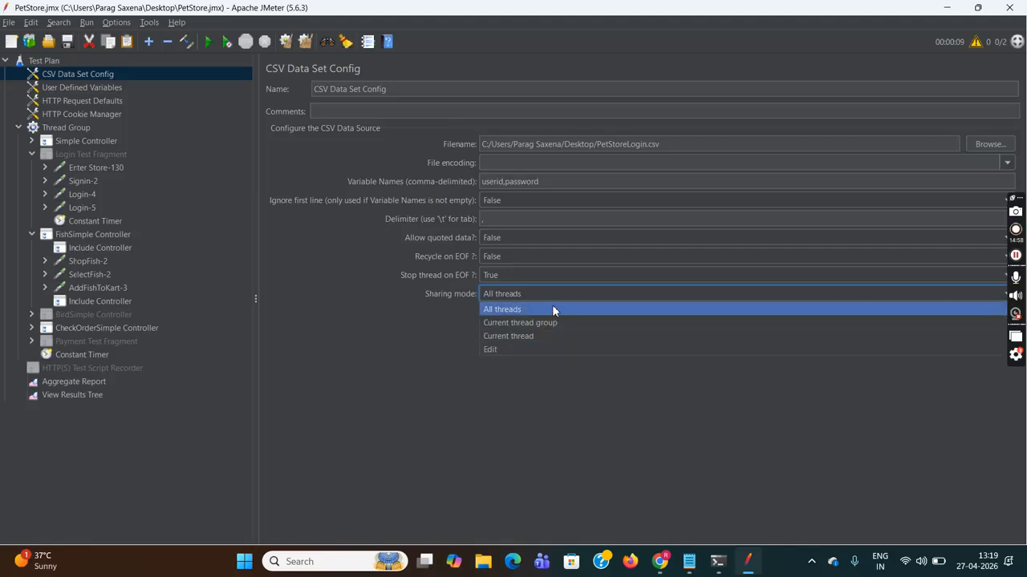
left_click(540, 408)
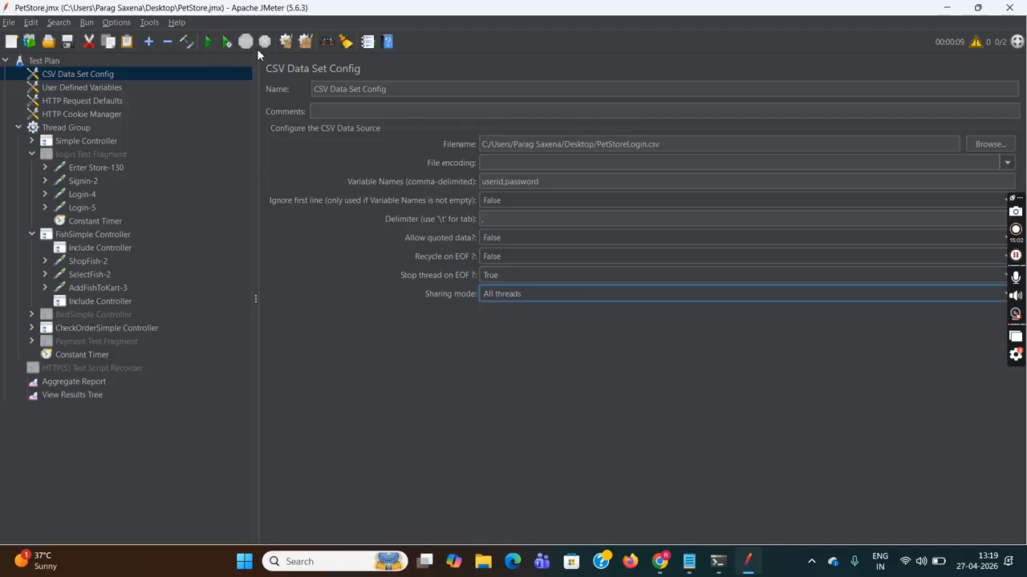
left_click(88, 397)
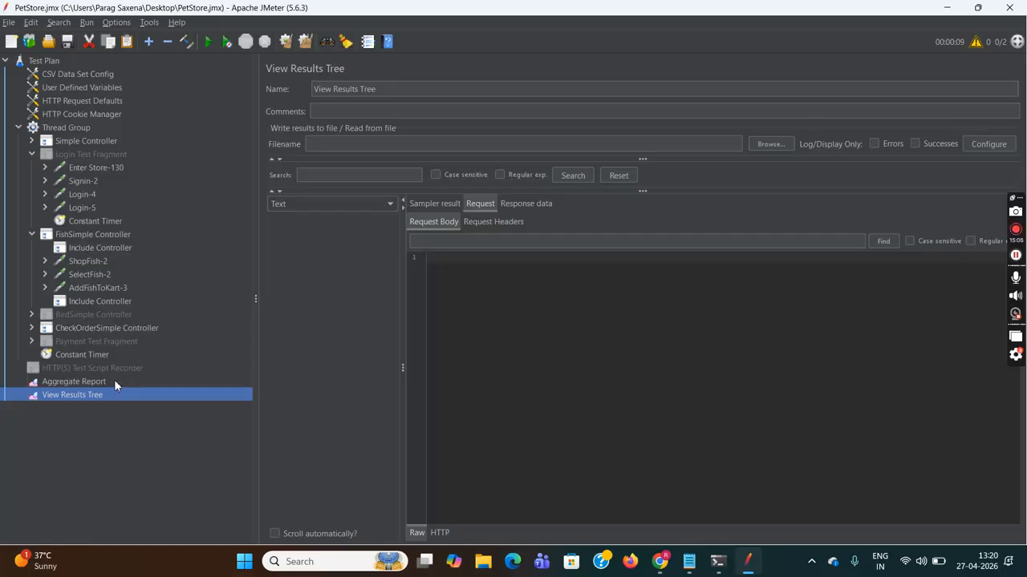
- Clear all previous test results and save the test plan
left_click(114, 381)
left_click(305, 41)
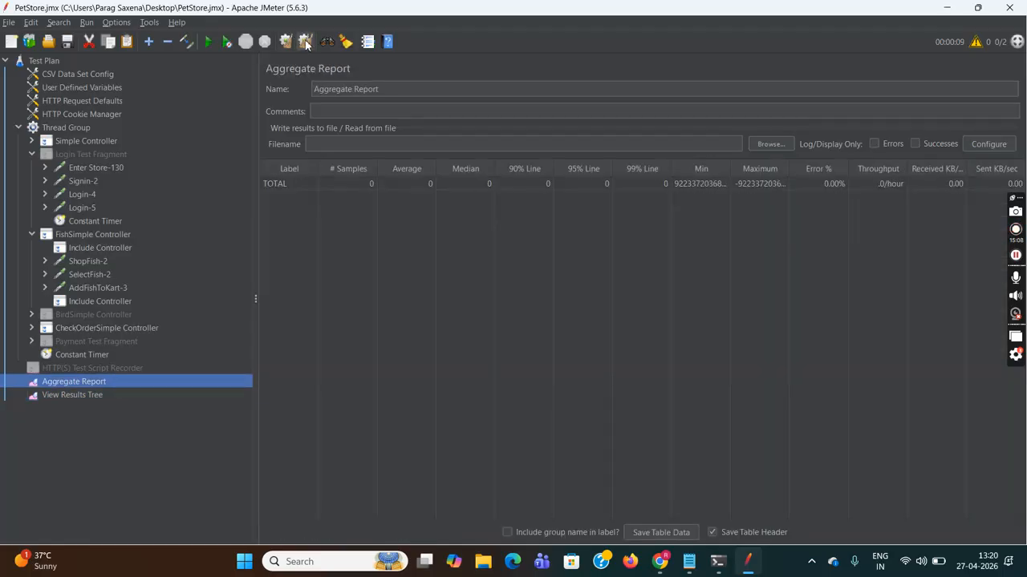
left_click(46, 61)
left_click(10, 23)
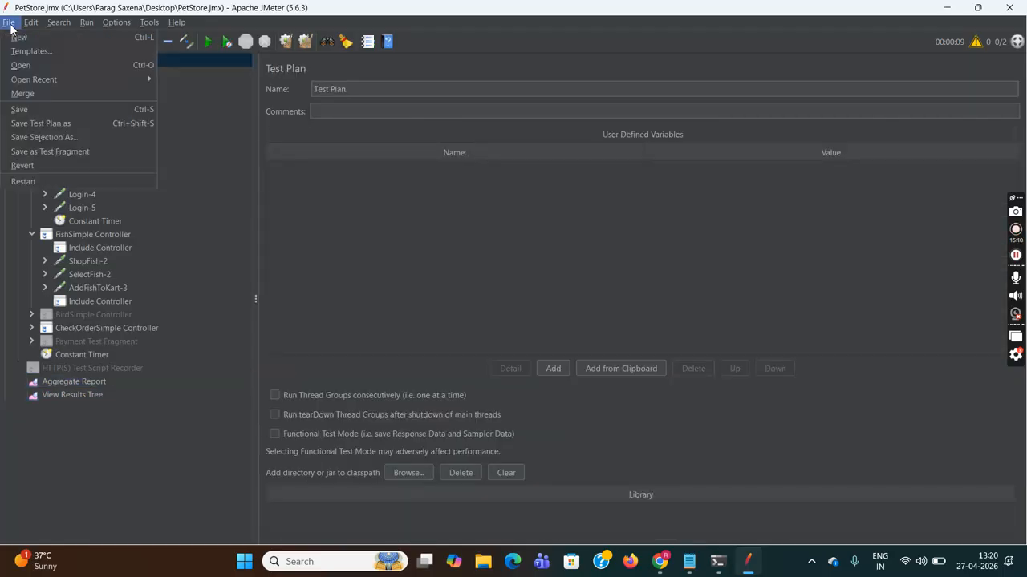
left_click(34, 108)
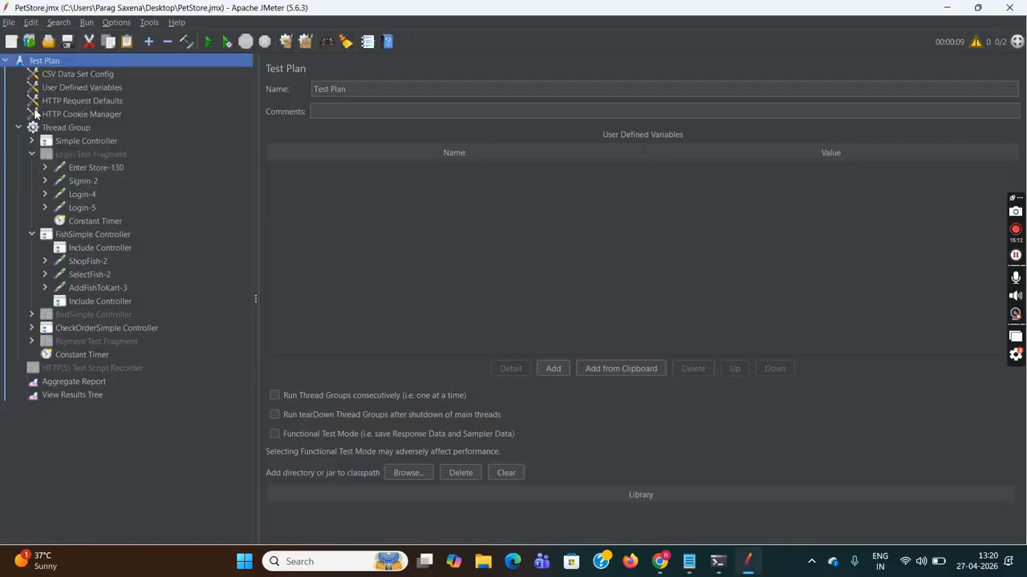
left_click(212, 43)
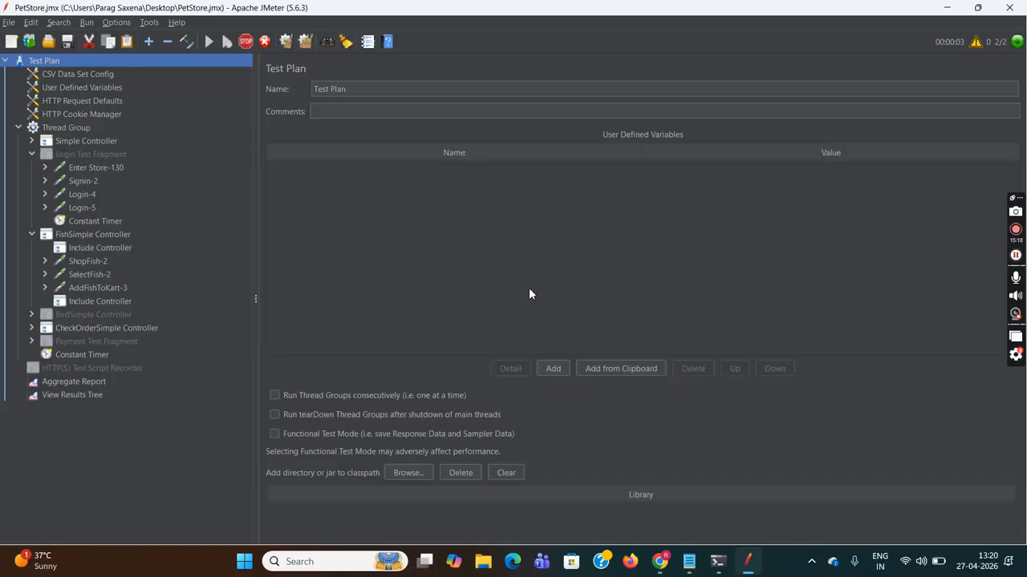
left_click(68, 383)
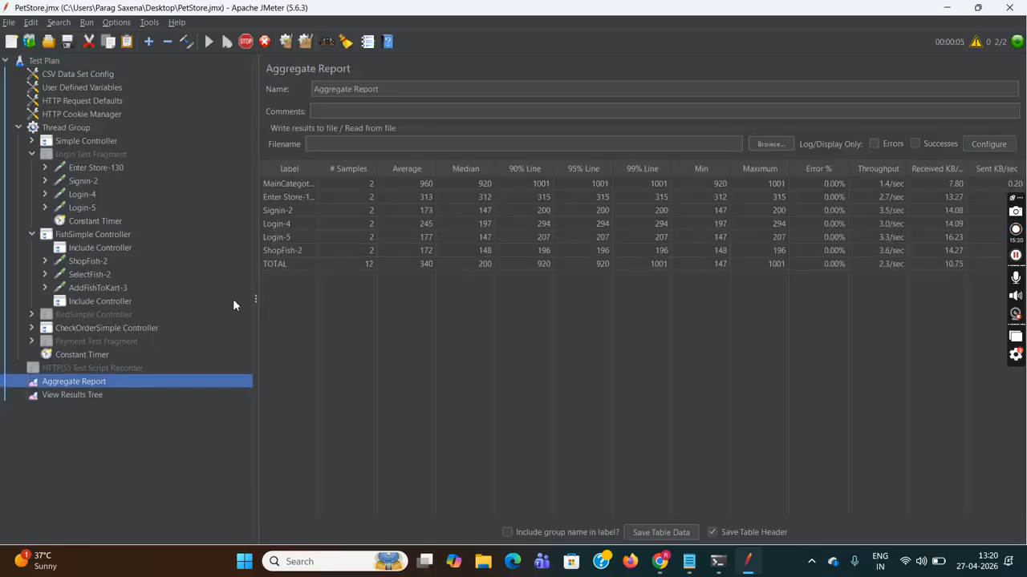
left_click(97, 397)
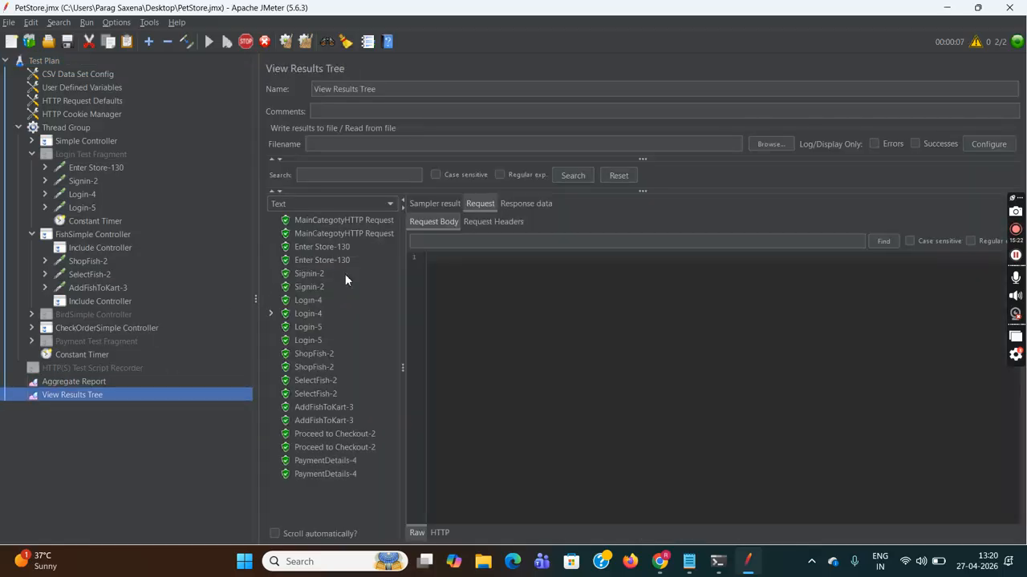
left_click(305, 302)
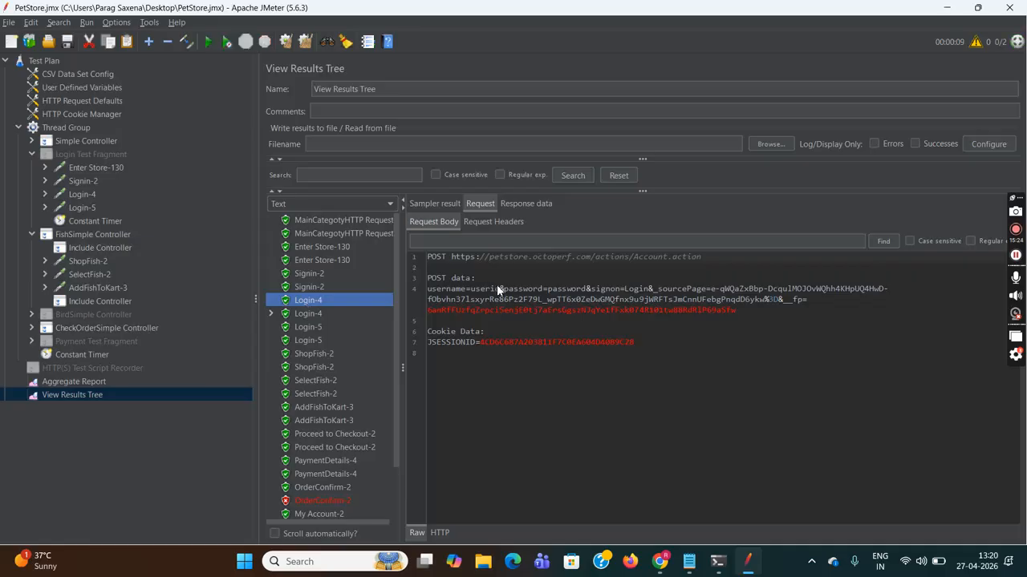
left_click_drag(471, 287, 580, 292)
left_click(580, 292)
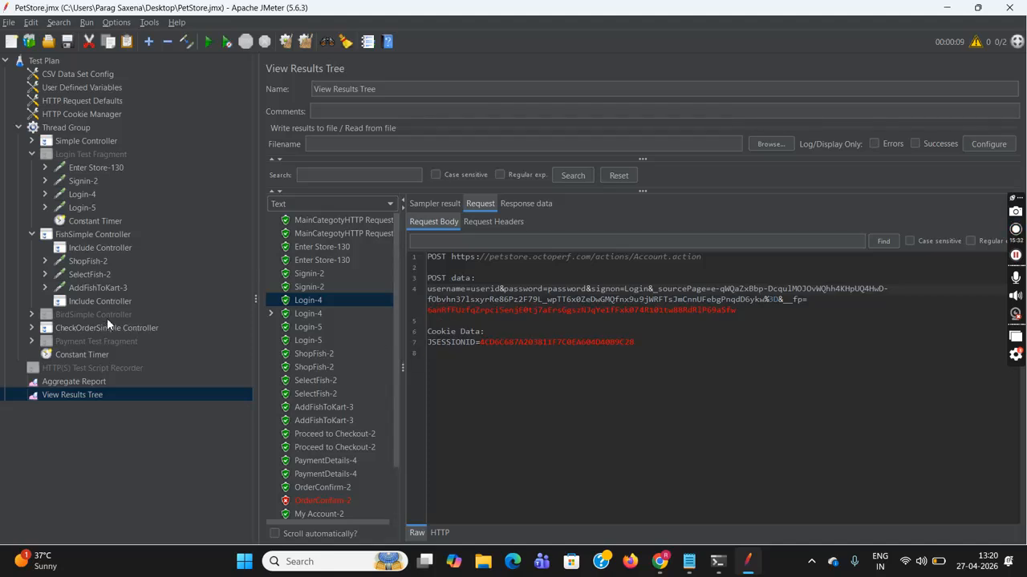
- Set the CSV Data Set Config's Sharing mode dropdown to Current thread
left_click(67, 74)
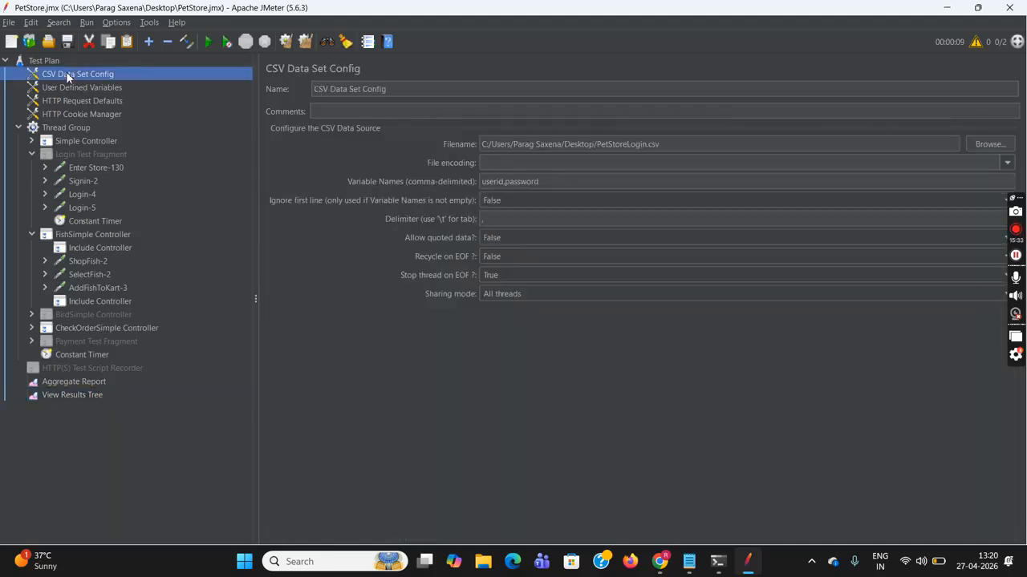
left_click(606, 295)
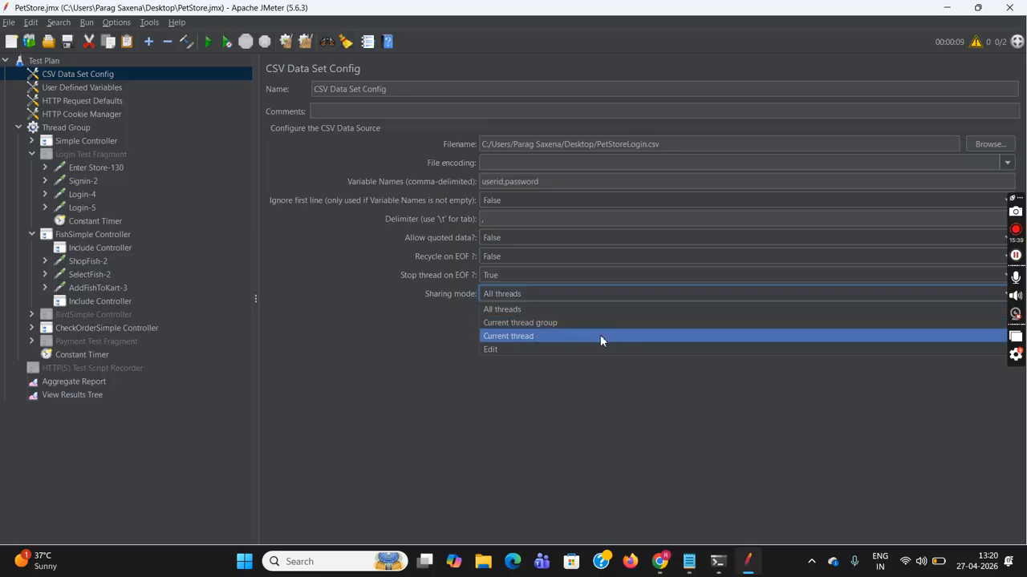
left_click(600, 336)
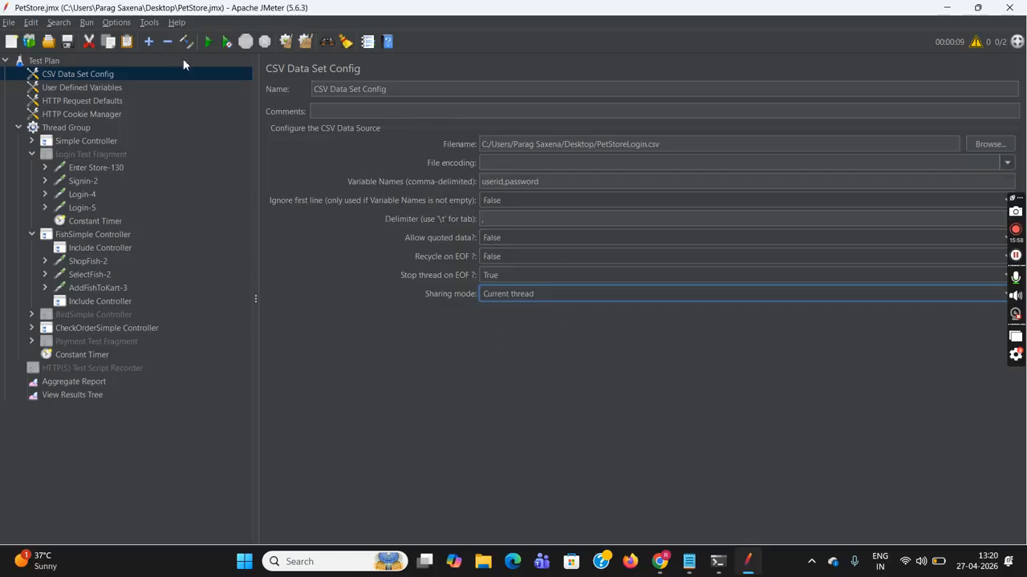
left_click(7, 23)
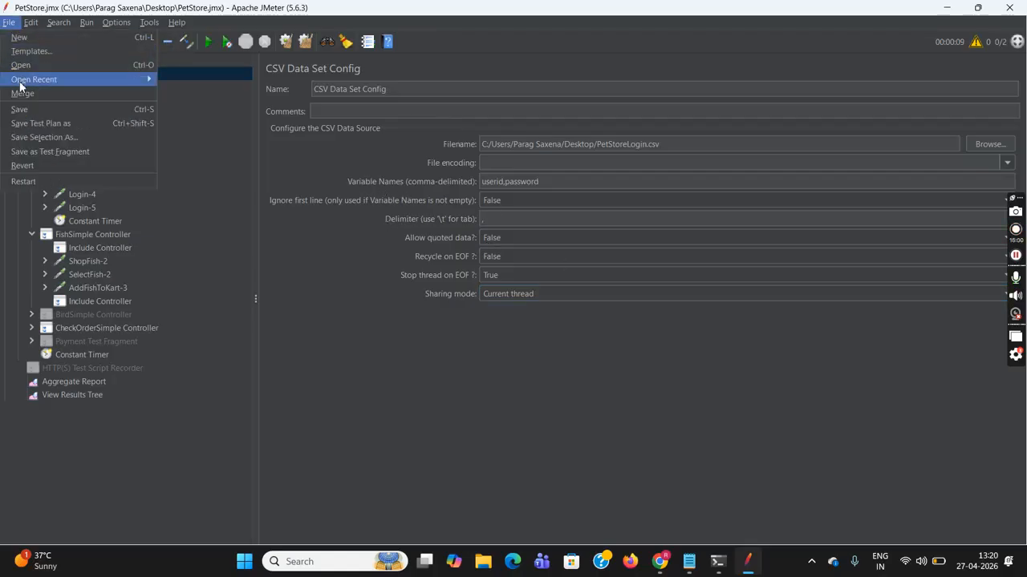
- Save, re-run, and inspect the LogoutHTTP Request's sub-requests in View Results Tree
left_click(47, 106)
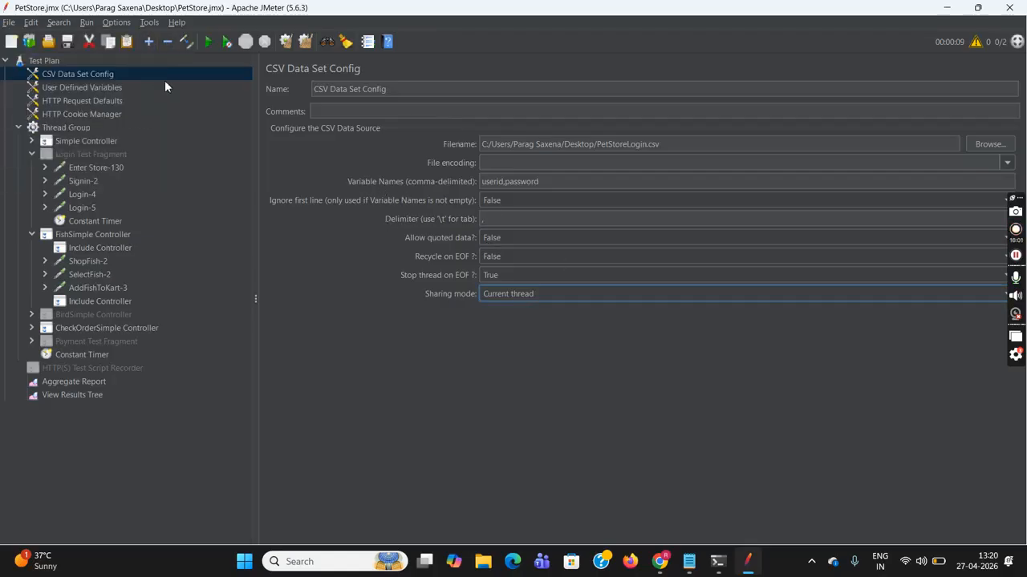
left_click(209, 43)
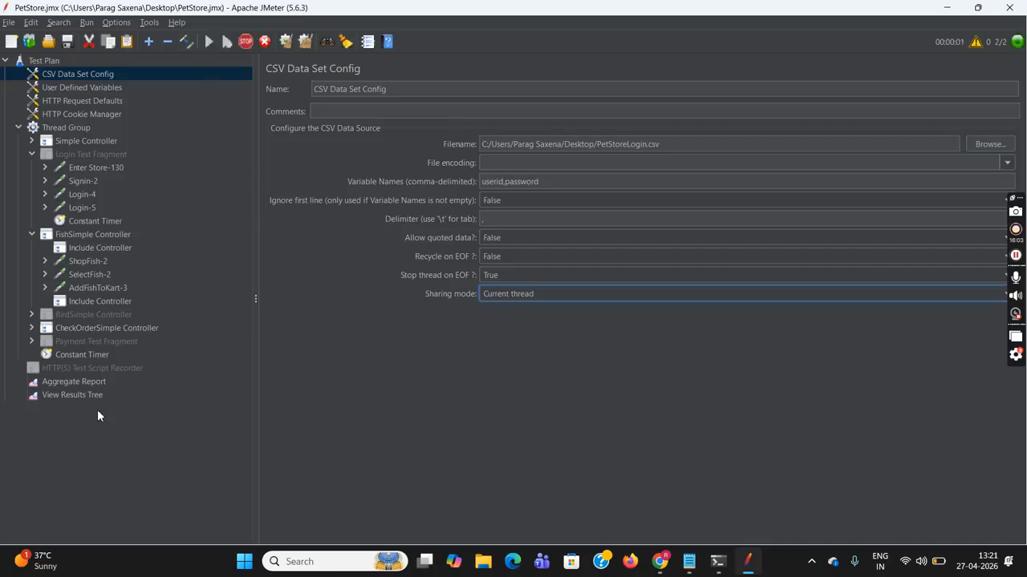
left_click(81, 395)
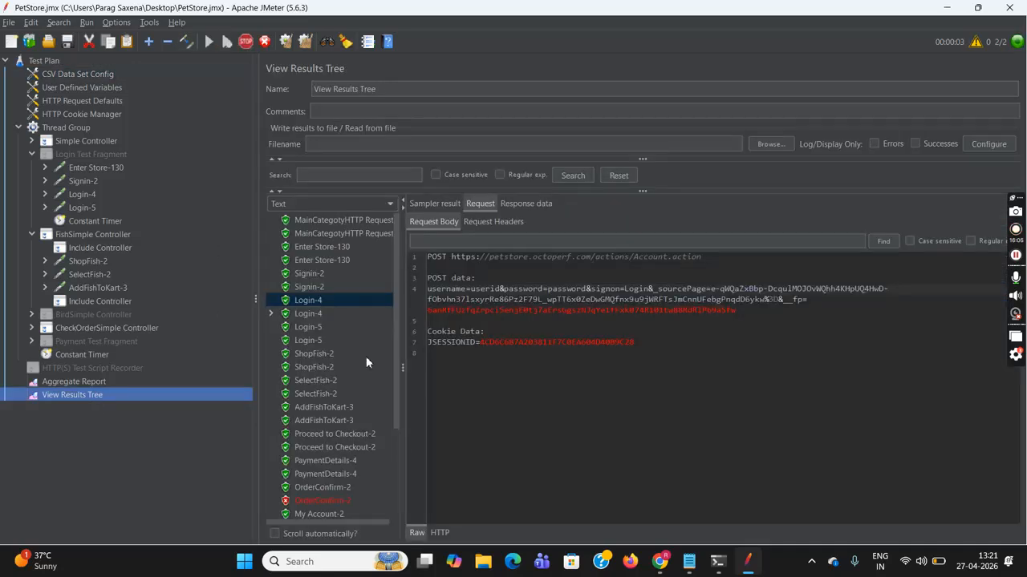
left_click_drag(396, 341, 406, 455)
left_click(271, 366)
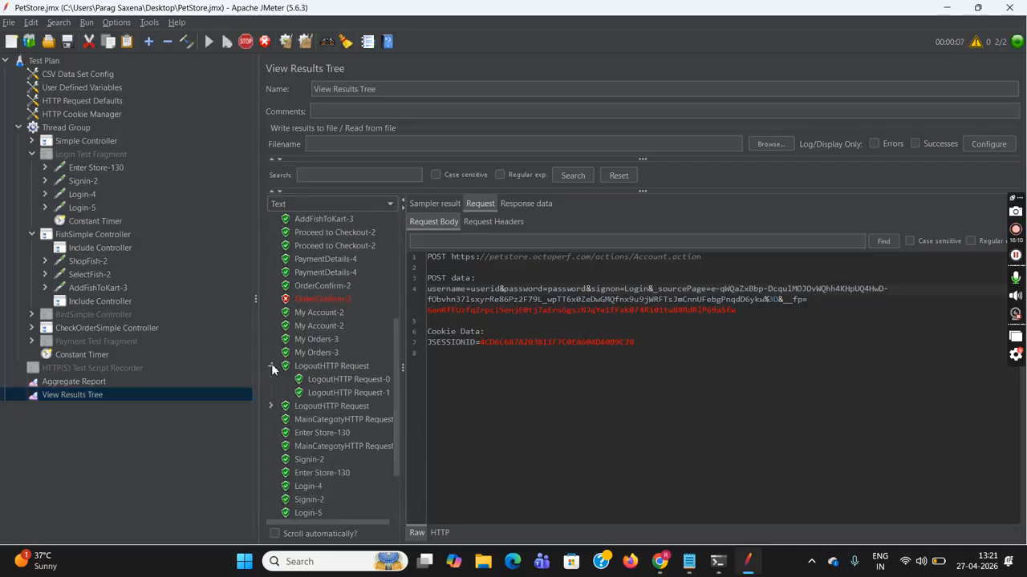
left_click(343, 380)
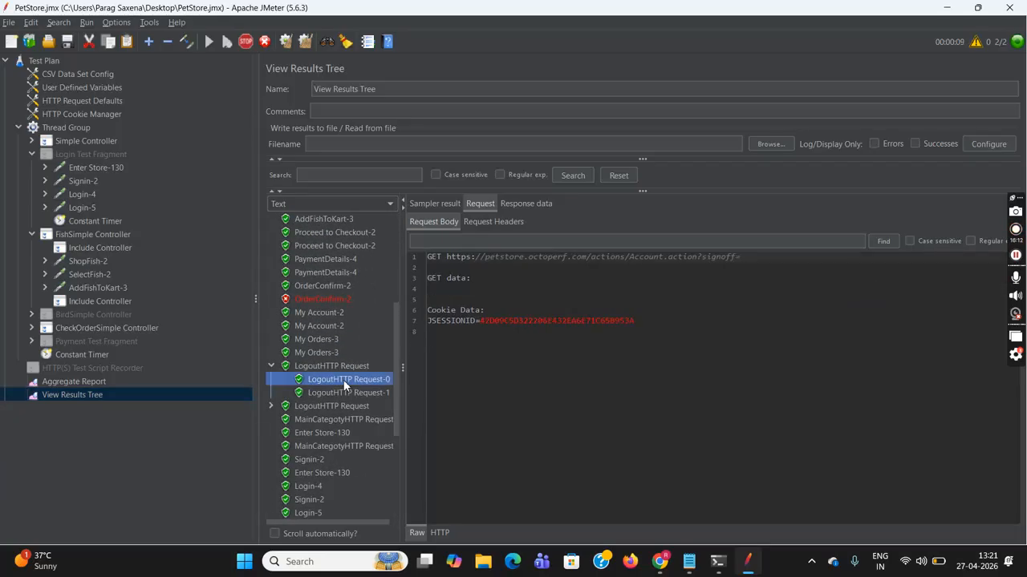
left_click(305, 395)
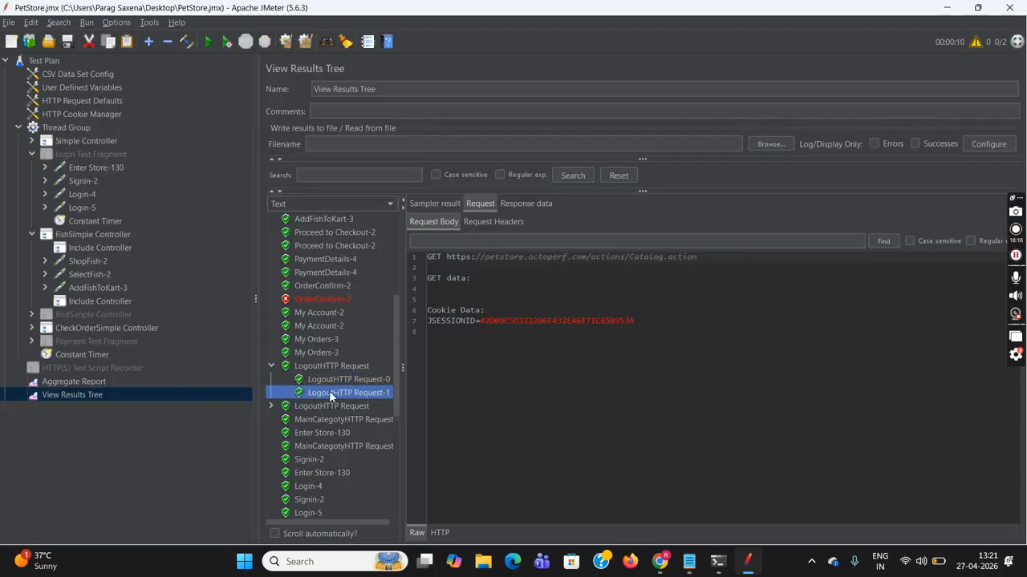
left_click(282, 369)
left_click(273, 367)
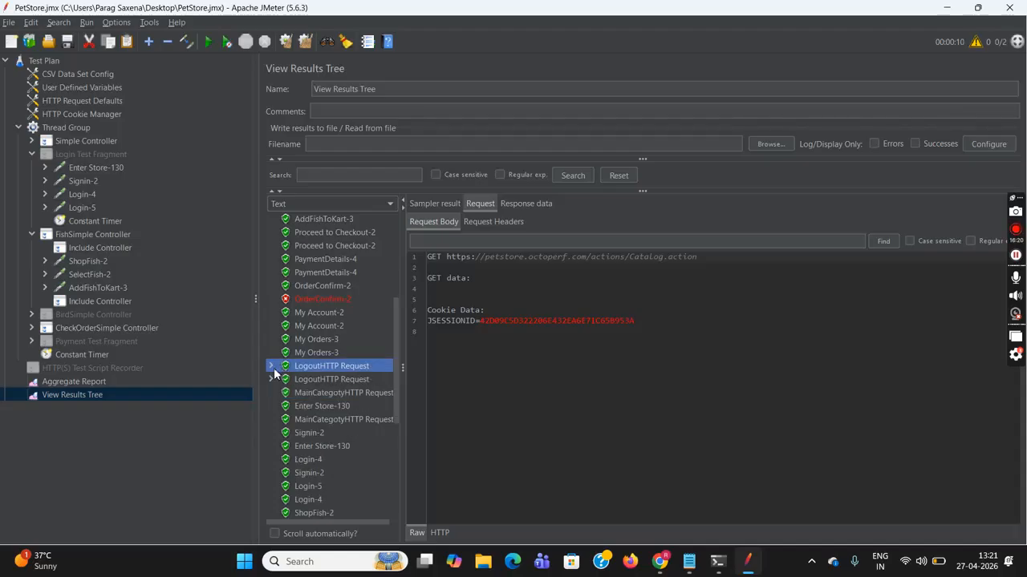
- Compare both Login-4 post bodies, still literal userid and password, then clear the results tree
left_click_drag(397, 366, 397, 447)
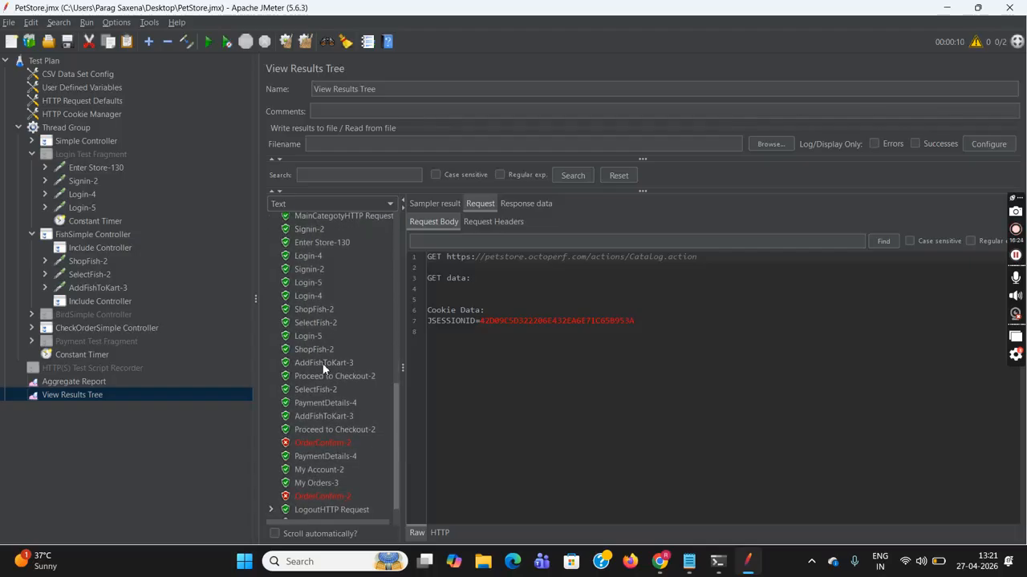
left_click(305, 296)
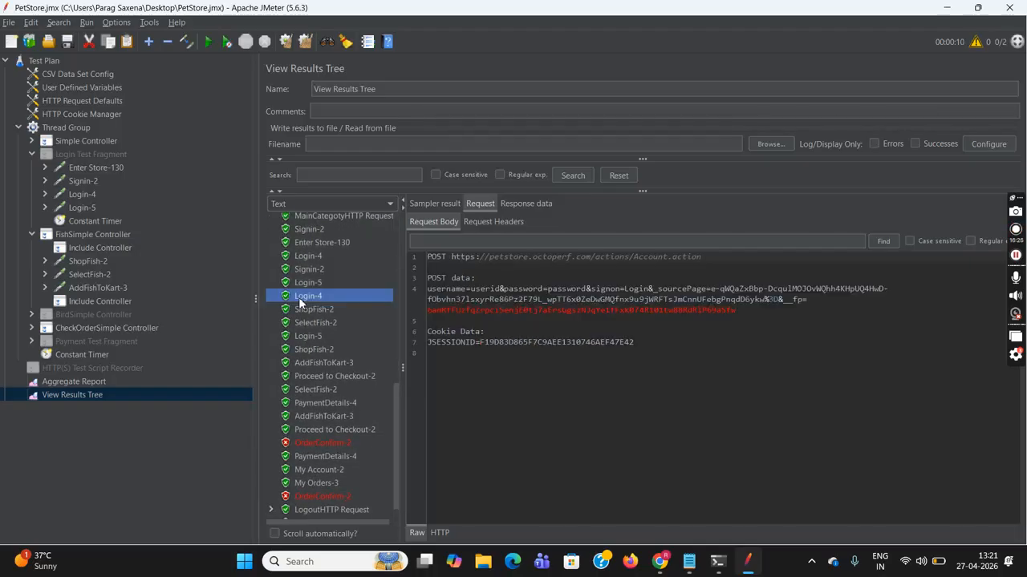
left_click(315, 256)
left_click(293, 42)
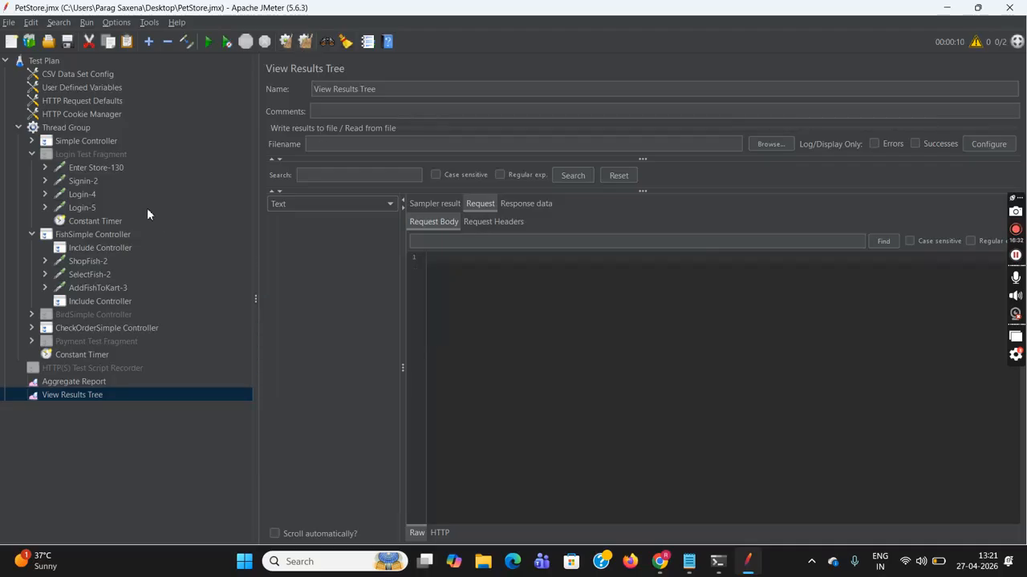
- Switch the CSV sharing mode to Current thread group and save the test plan
left_click(68, 73)
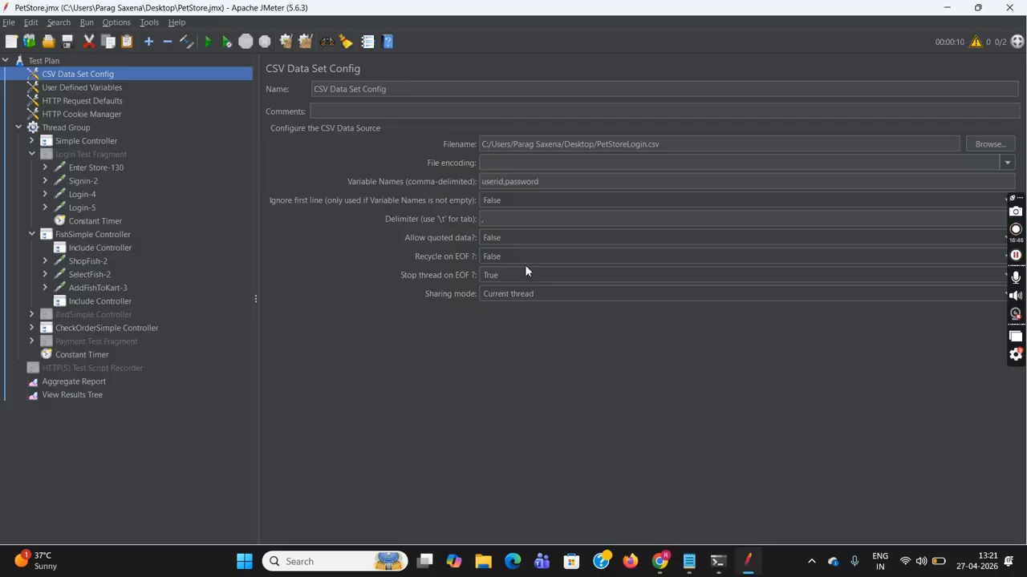
left_click(547, 296)
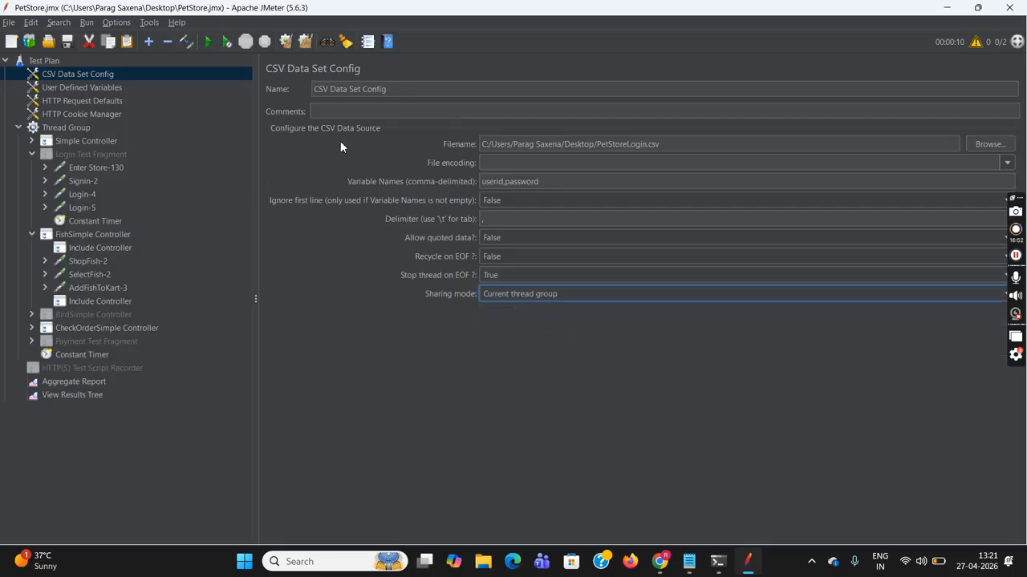
left_click(9, 23)
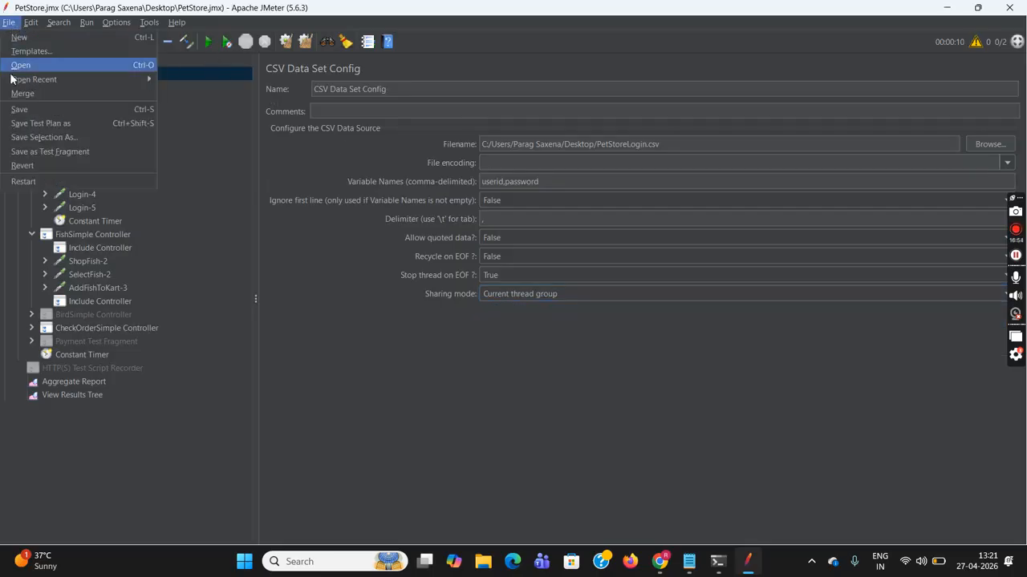
left_click(41, 107)
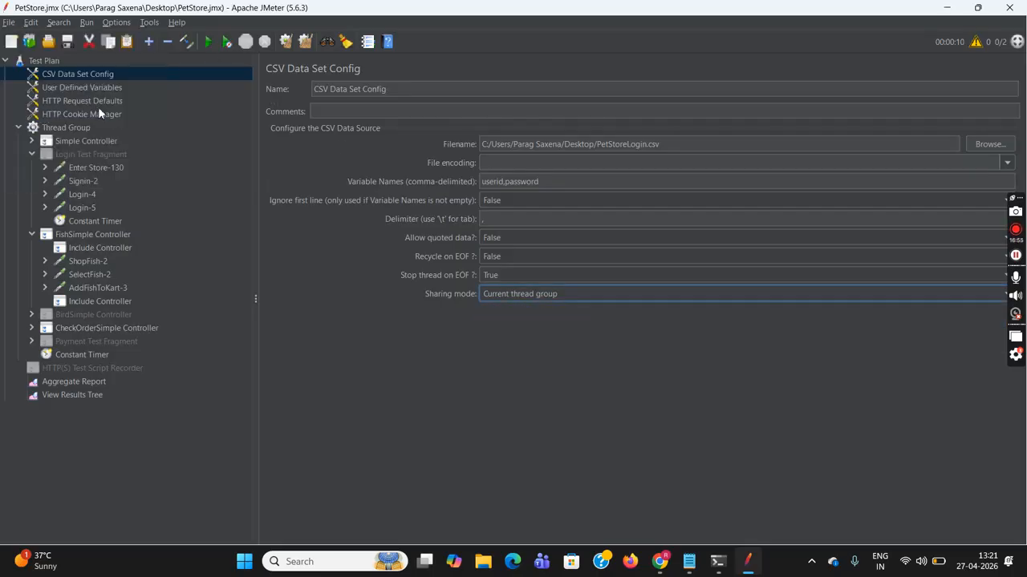
left_click(57, 59)
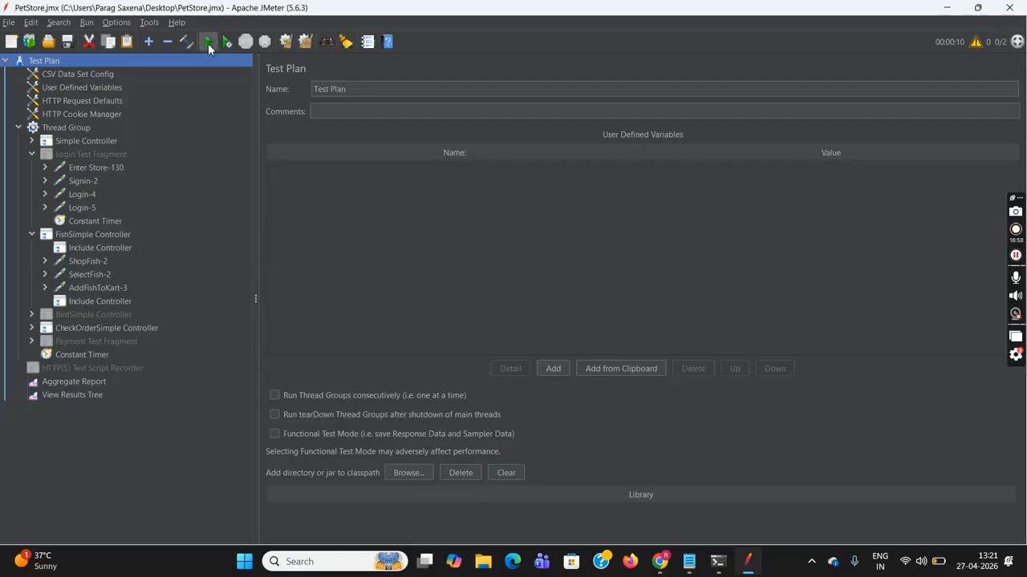
- Run the test and verify Login-4's request body still sends literal userid and password
left_click(208, 43)
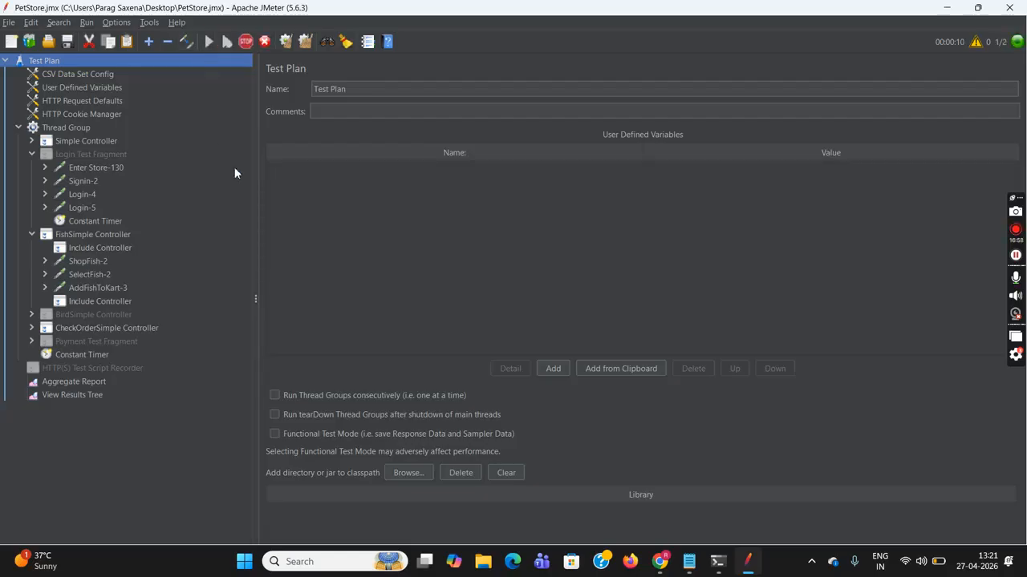
left_click(74, 397)
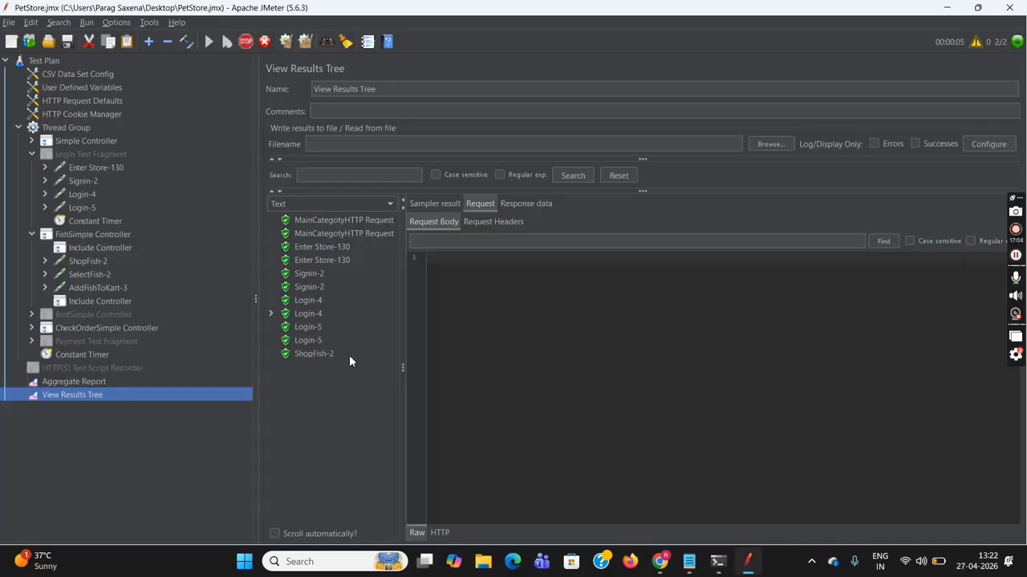
left_click(305, 301)
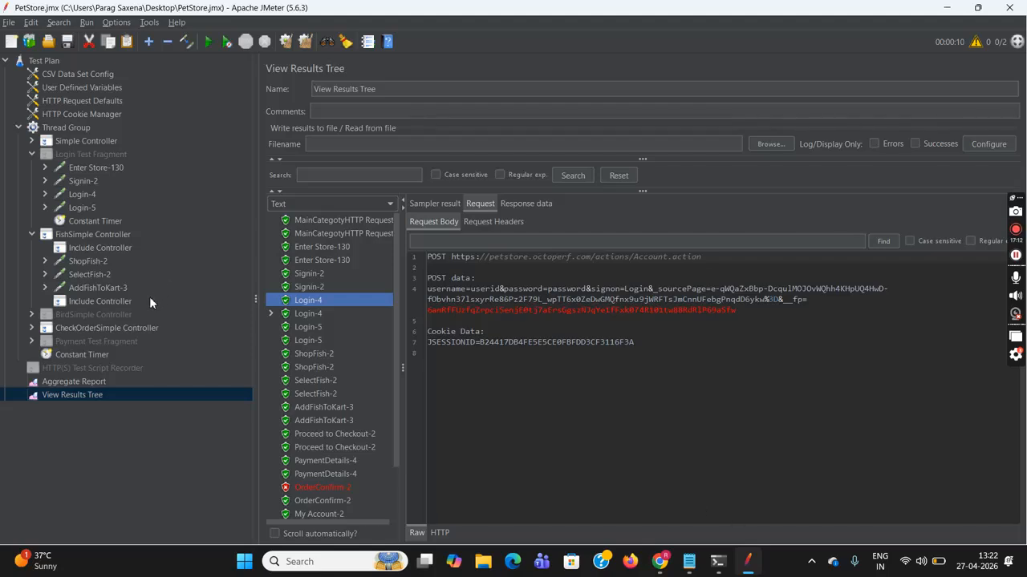
left_click(55, 71)
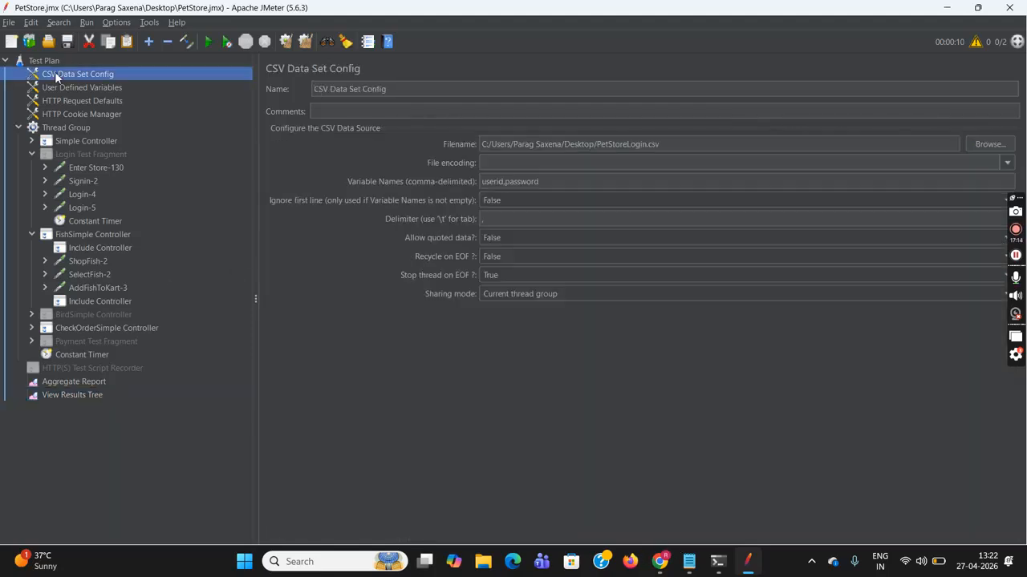
- Set the CSV Data Set Config's Ignore first line to True and Sharing mode to All threads
left_click(574, 182)
left_click(525, 201)
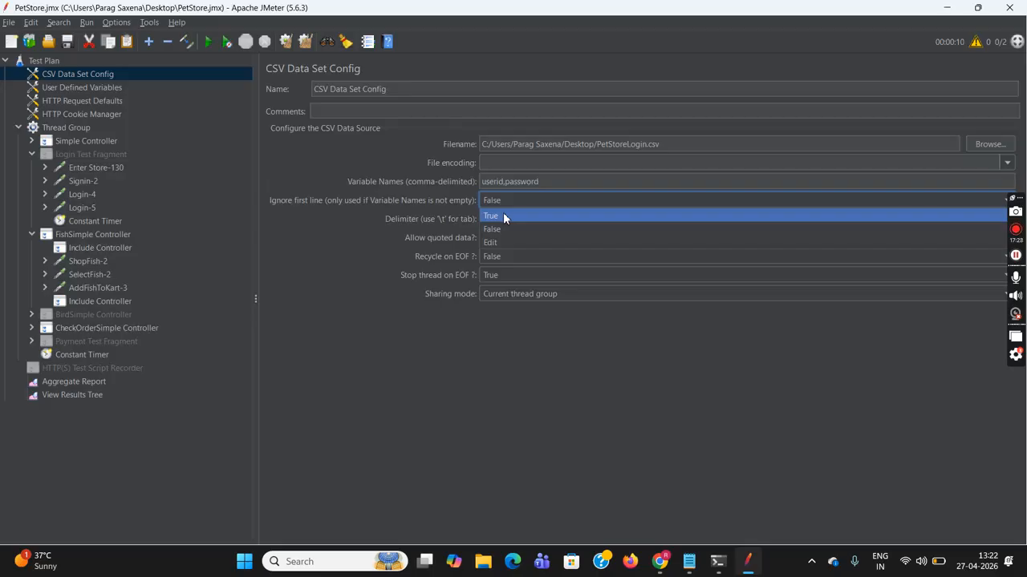
left_click(503, 215)
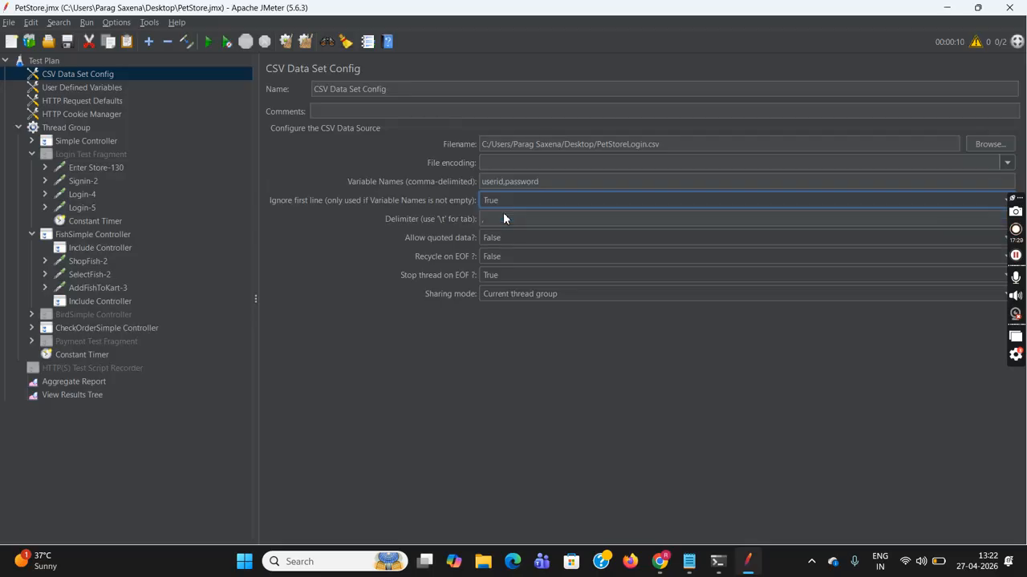
left_click(528, 292)
left_click(523, 309)
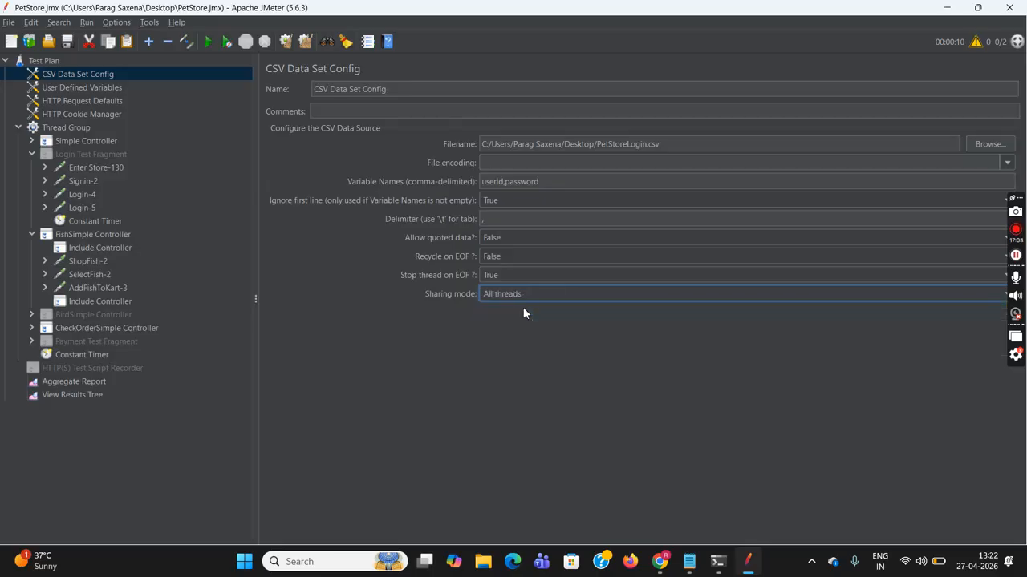
left_click(89, 395)
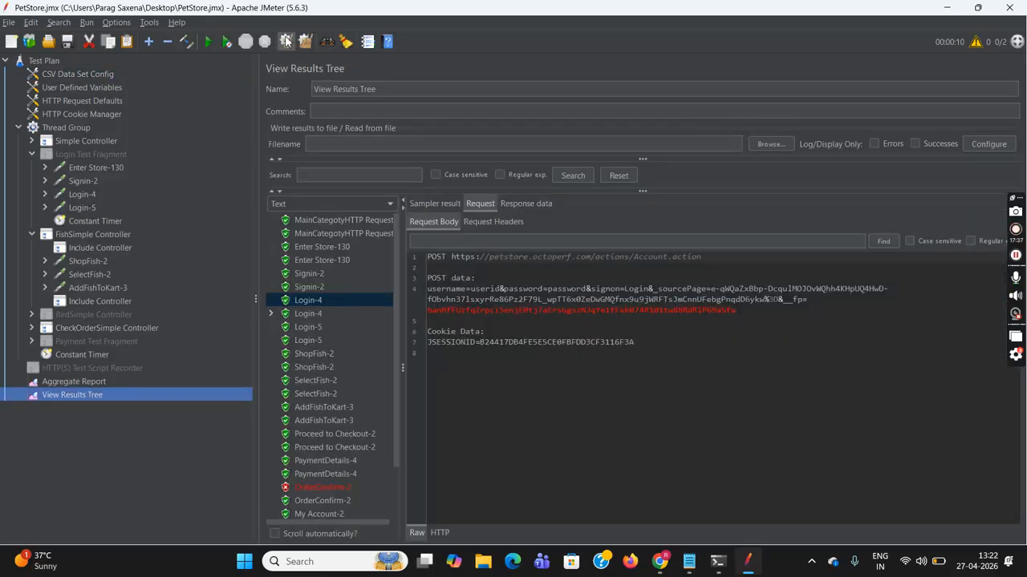
- Clear the results tree and Aggregate Report, save the plan, and start a new run
left_click(286, 41)
left_click(87, 381)
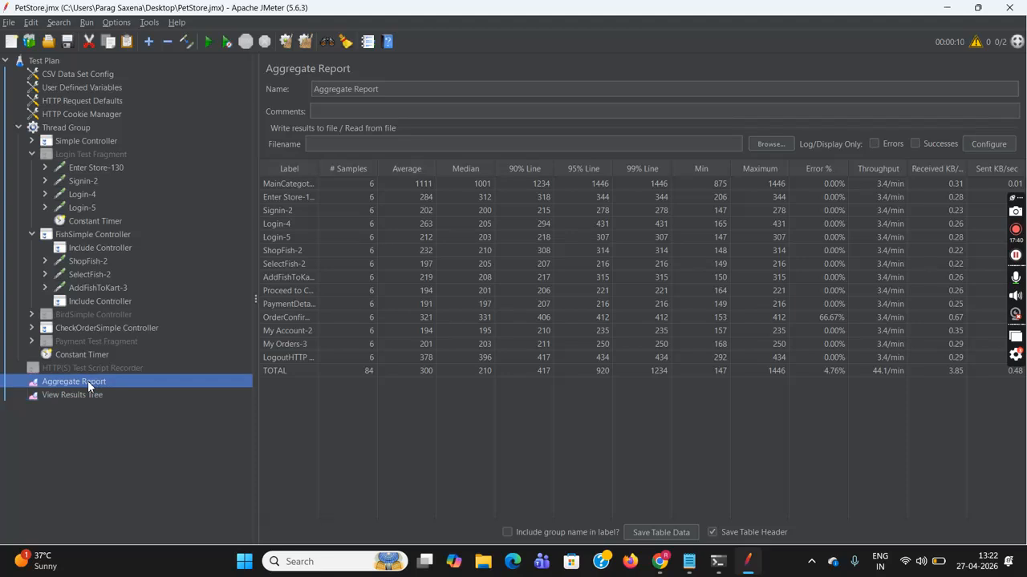
left_click(286, 41)
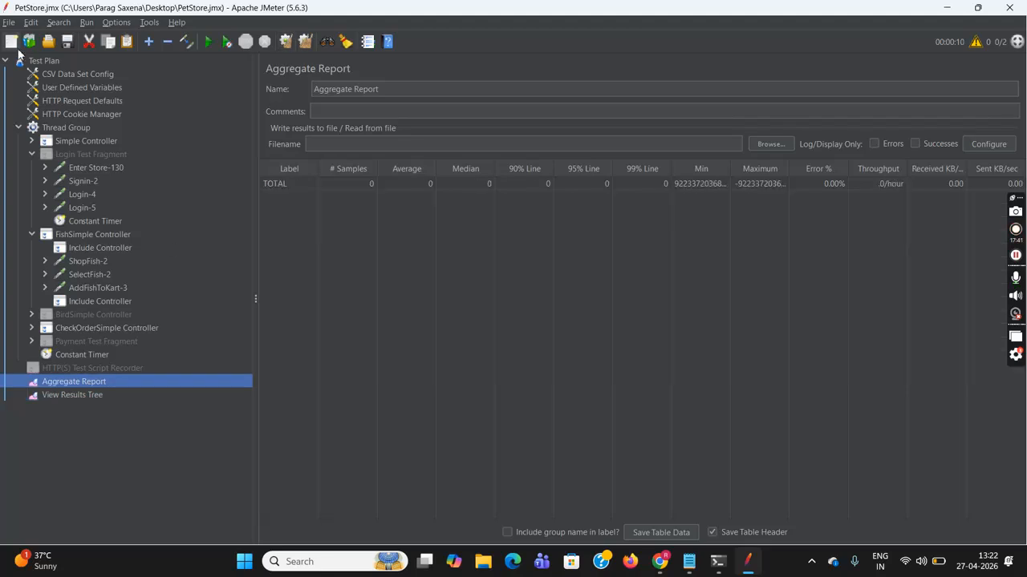
left_click(6, 23)
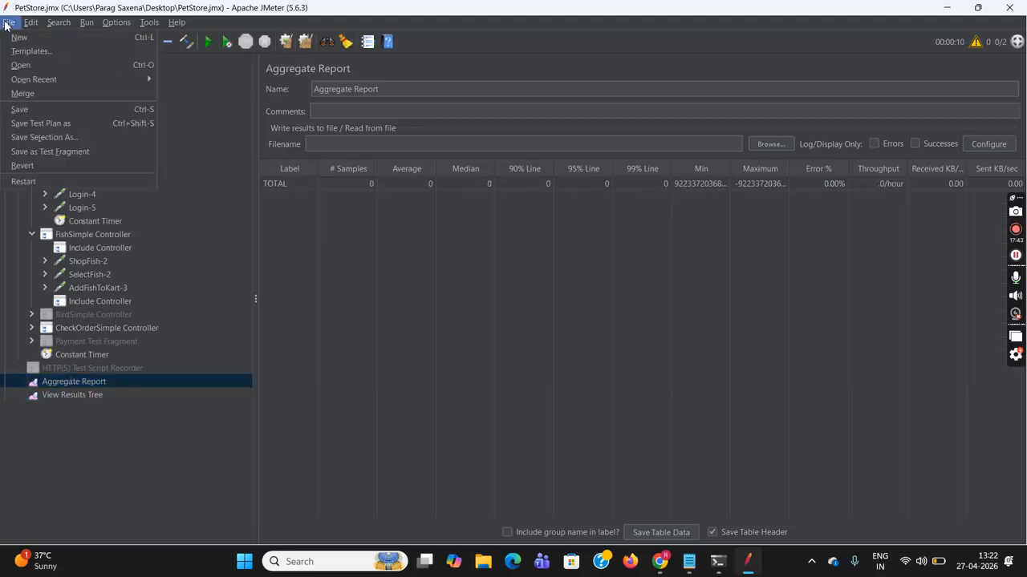
left_click(37, 109)
left_click(50, 60)
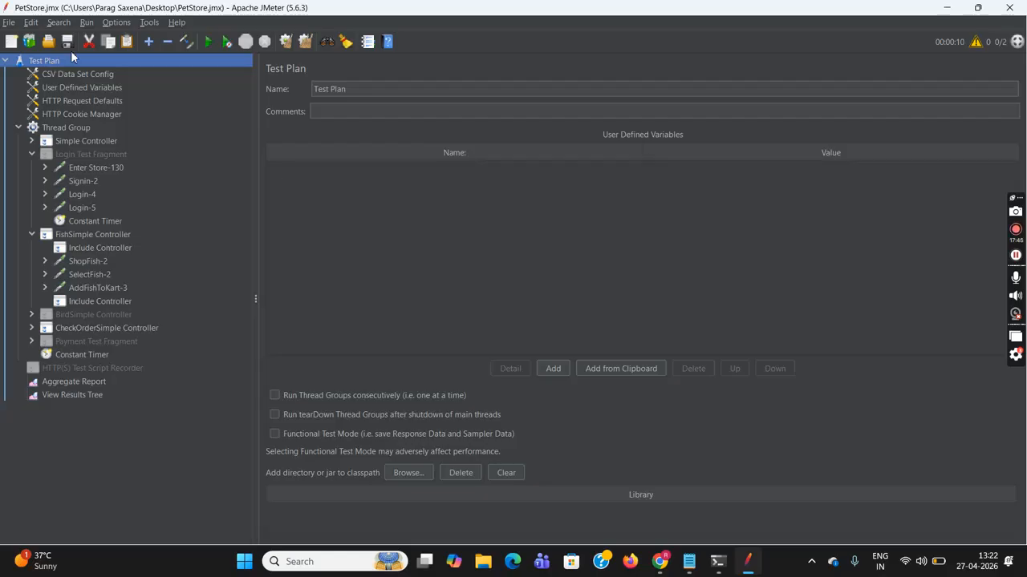
left_click(209, 42)
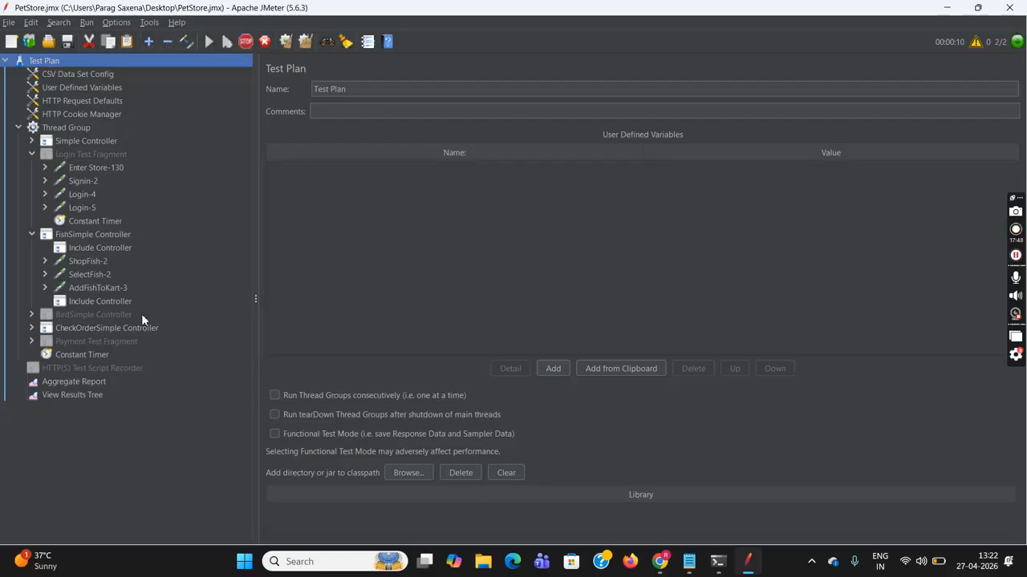
left_click(75, 395)
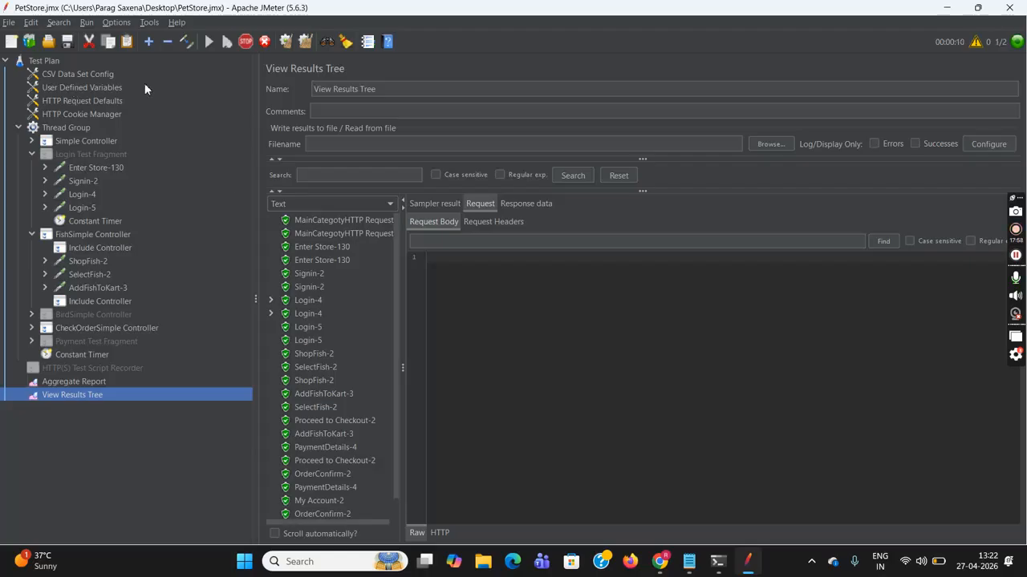
- Confirm each Login-4's Login-4-0 sub-request posts different real CSV credentials
left_click(271, 300)
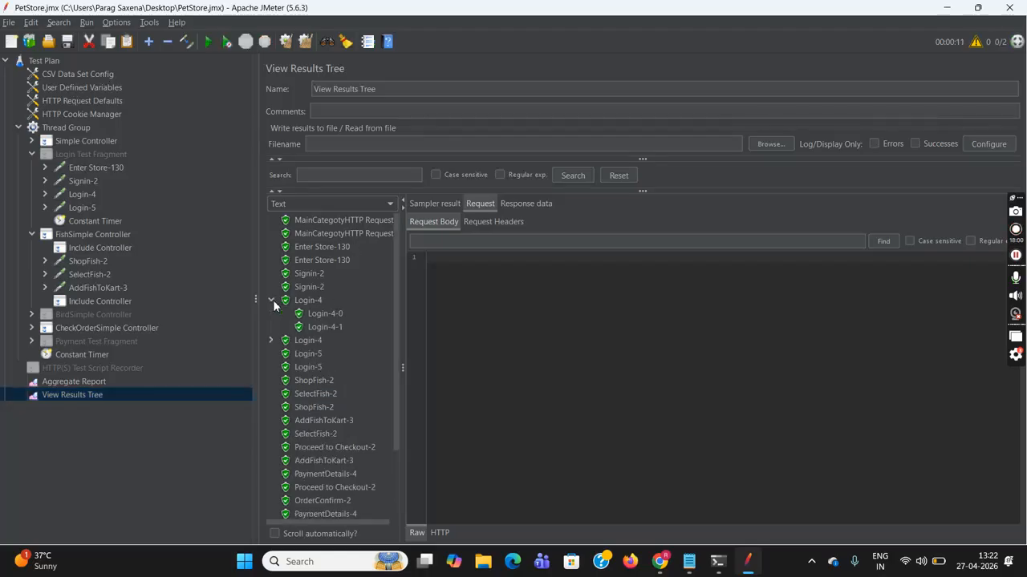
left_click(317, 313)
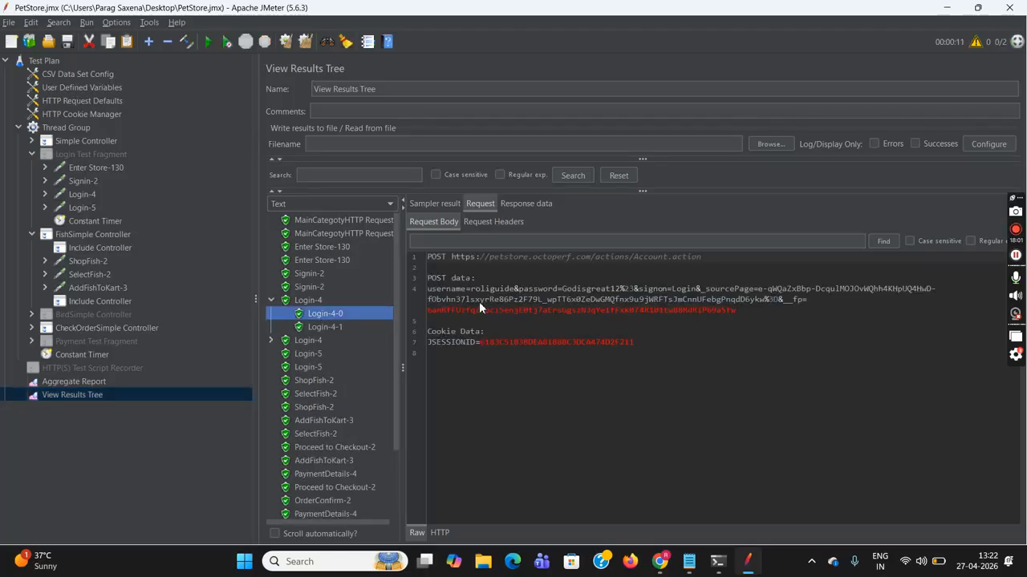
left_click(272, 340)
left_click(325, 354)
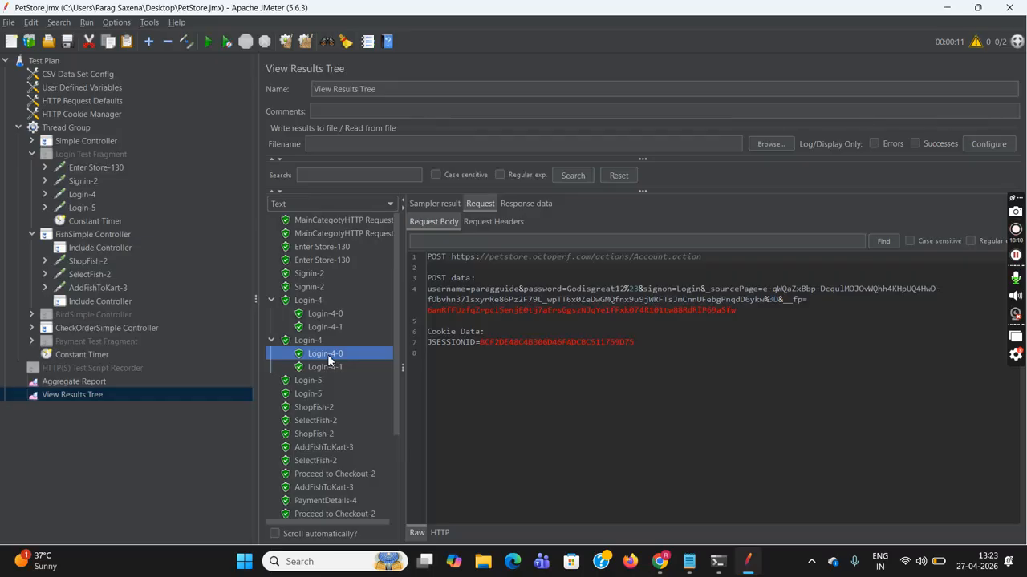
left_click(69, 75)
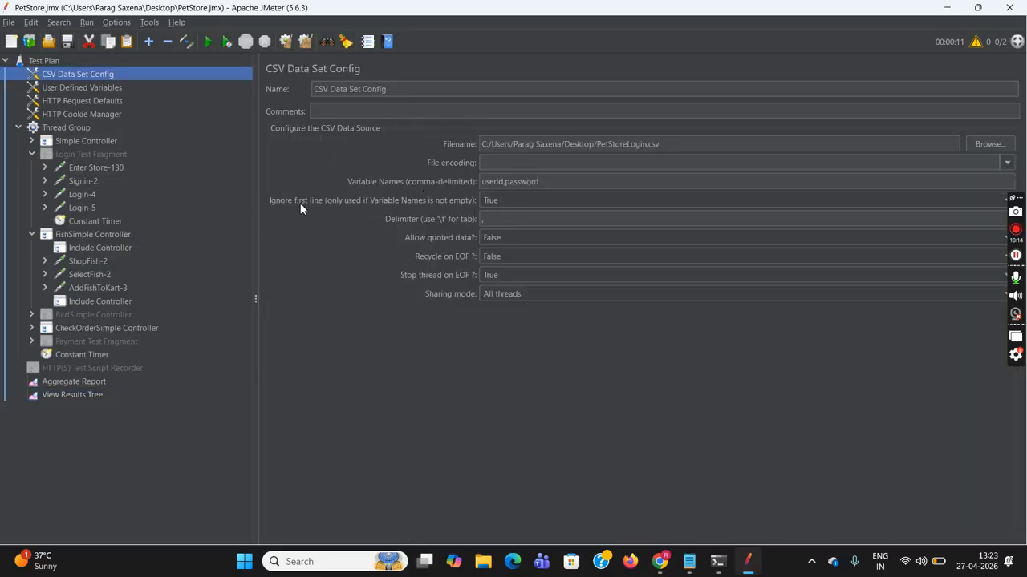
mouse_move(300, 208)
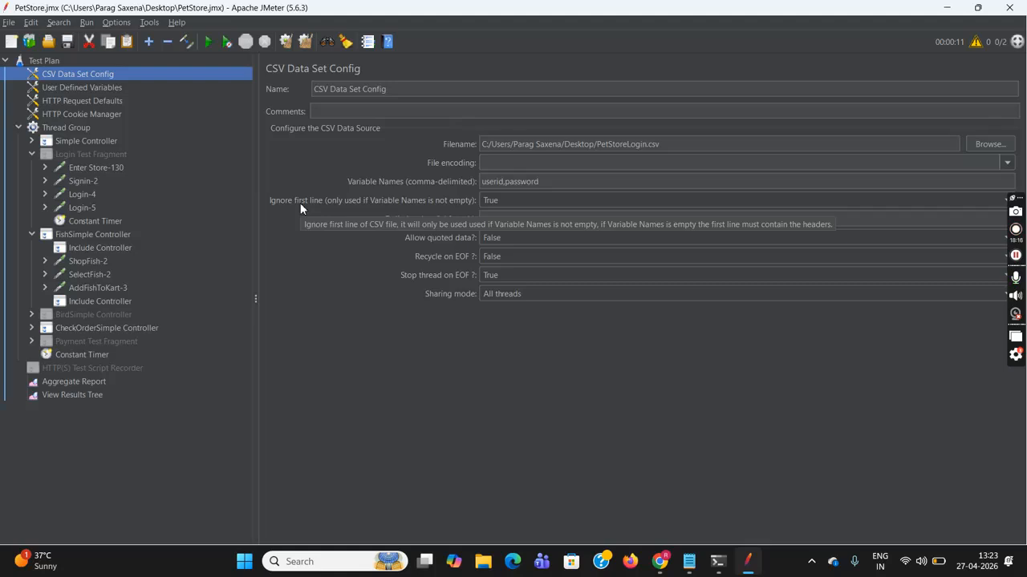
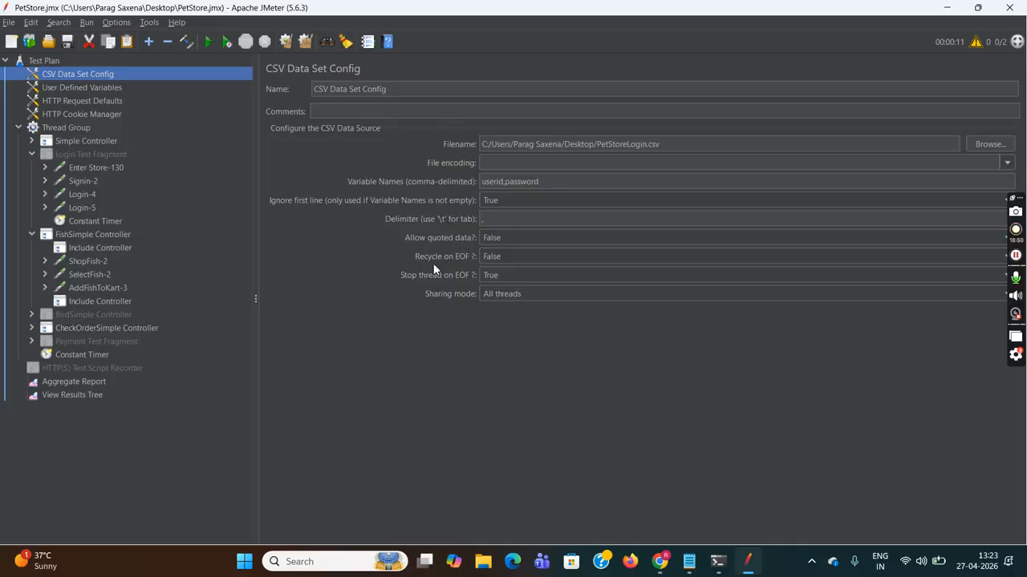
- Keep the CSV Data Set Config's Recycle on EOF at False and save the test plan
left_click(535, 257)
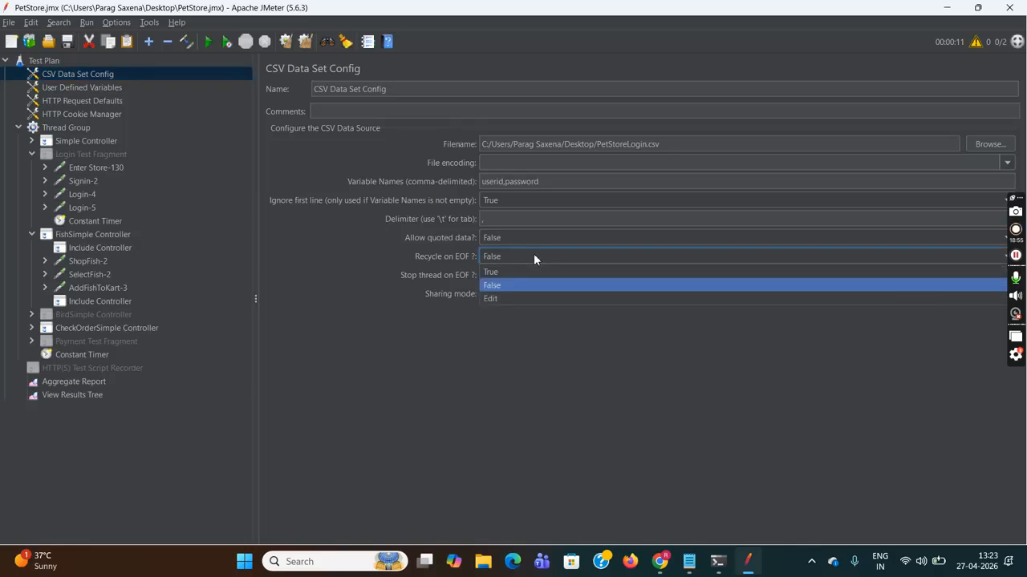
left_click(579, 403)
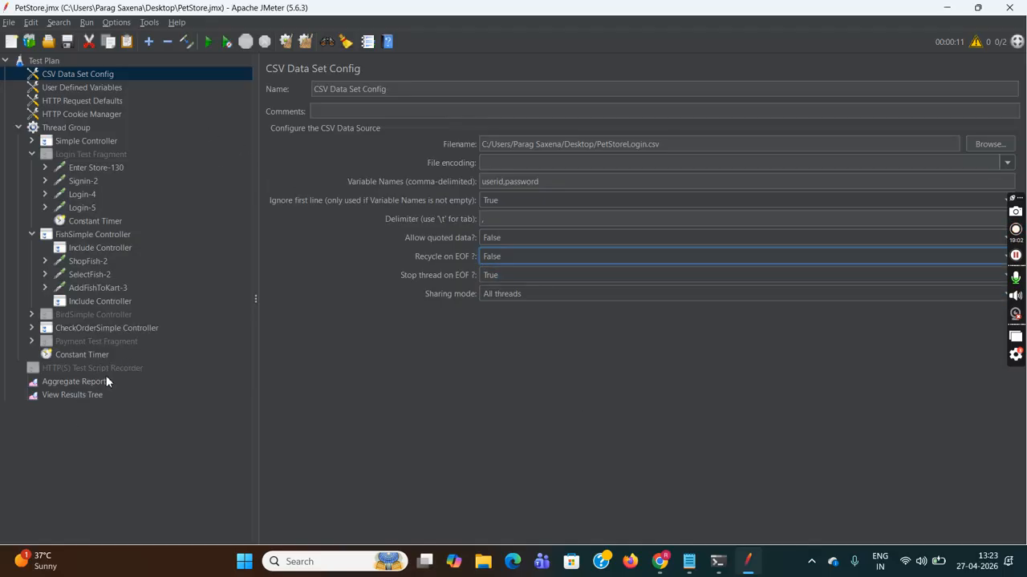
left_click(9, 23)
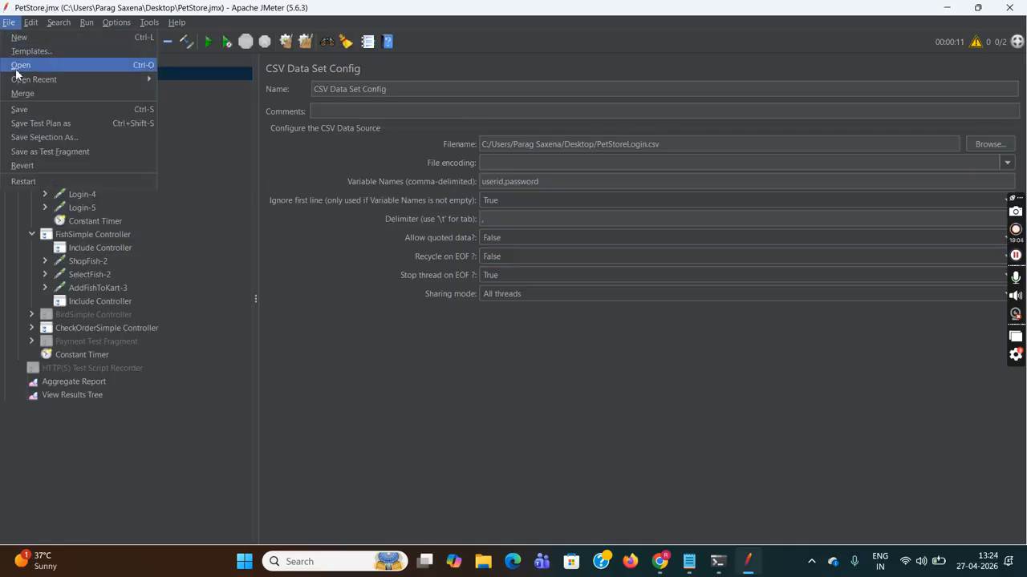
left_click(44, 108)
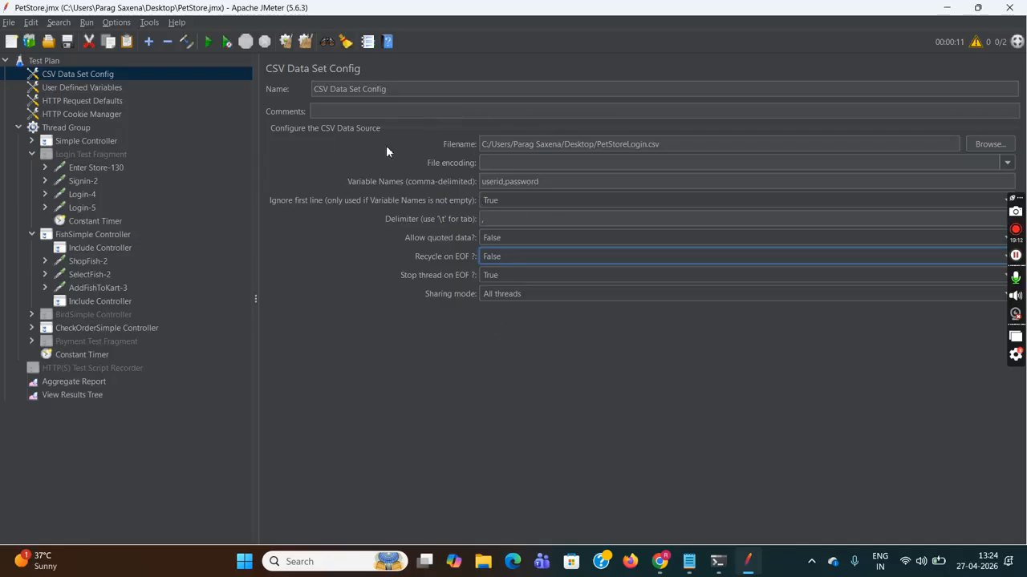
- Clear the View Results Tree, check the Thread Group settings, and start a new run from Test Plan
left_click(88, 394)
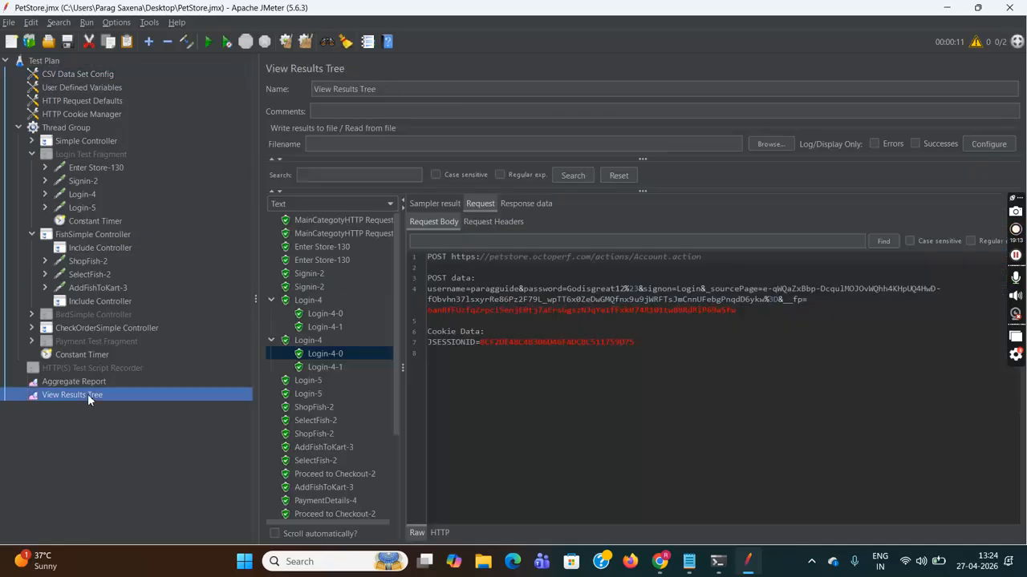
left_click(285, 41)
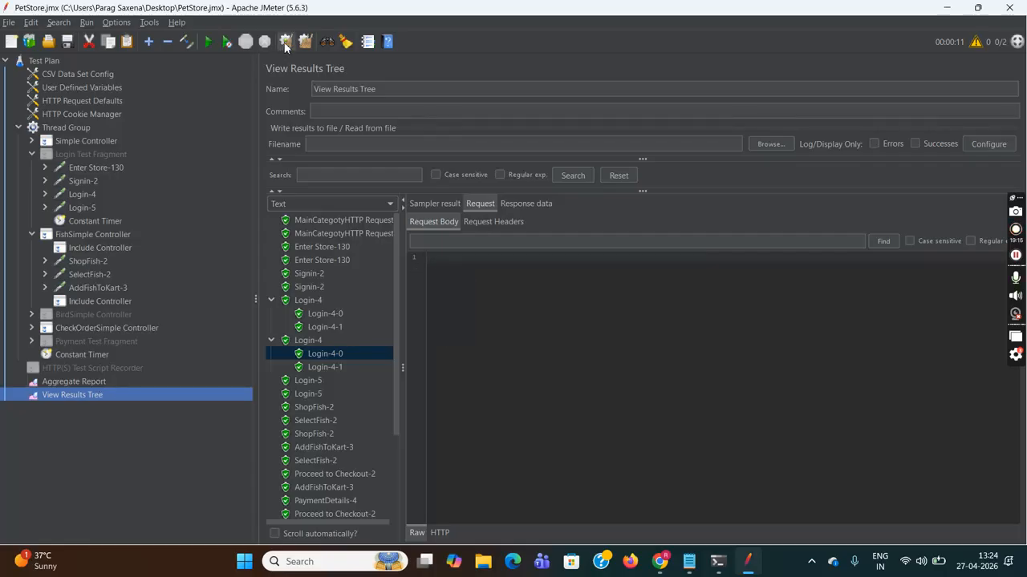
left_click(62, 124)
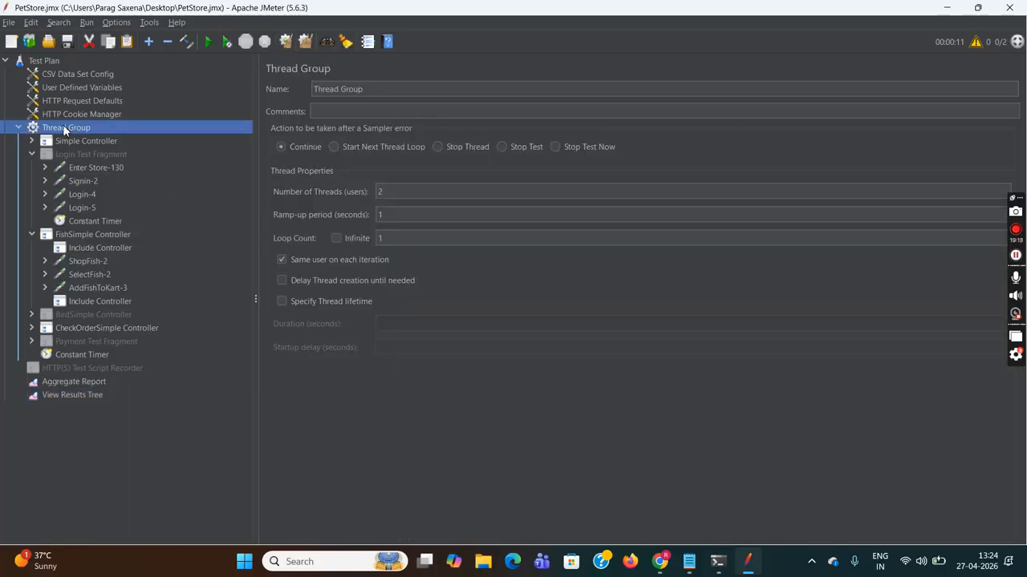
left_click(48, 61)
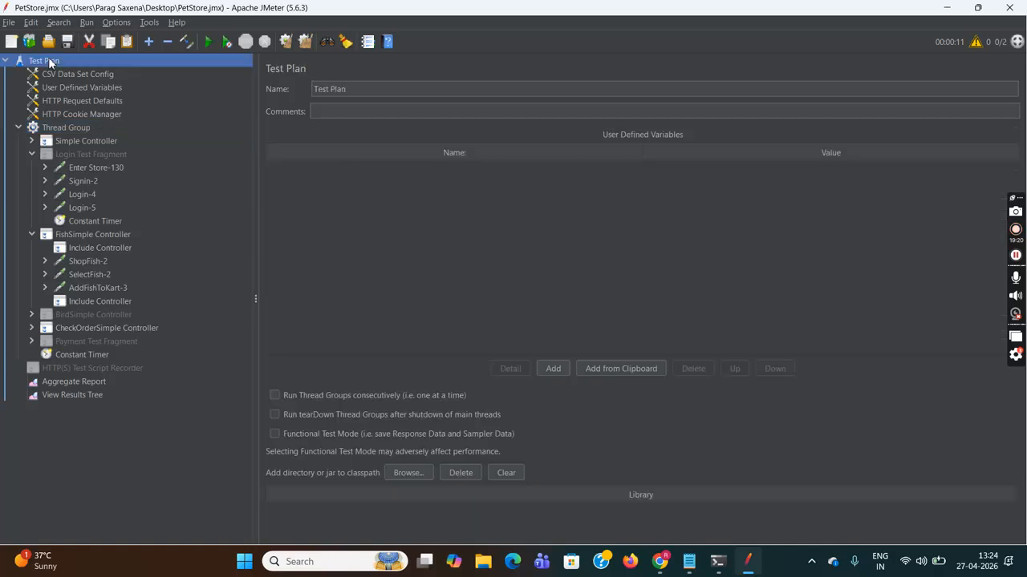
left_click(212, 41)
- Expand both Login-4 results and compare the usernames in each Login-4-0 POST data
left_click(90, 394)
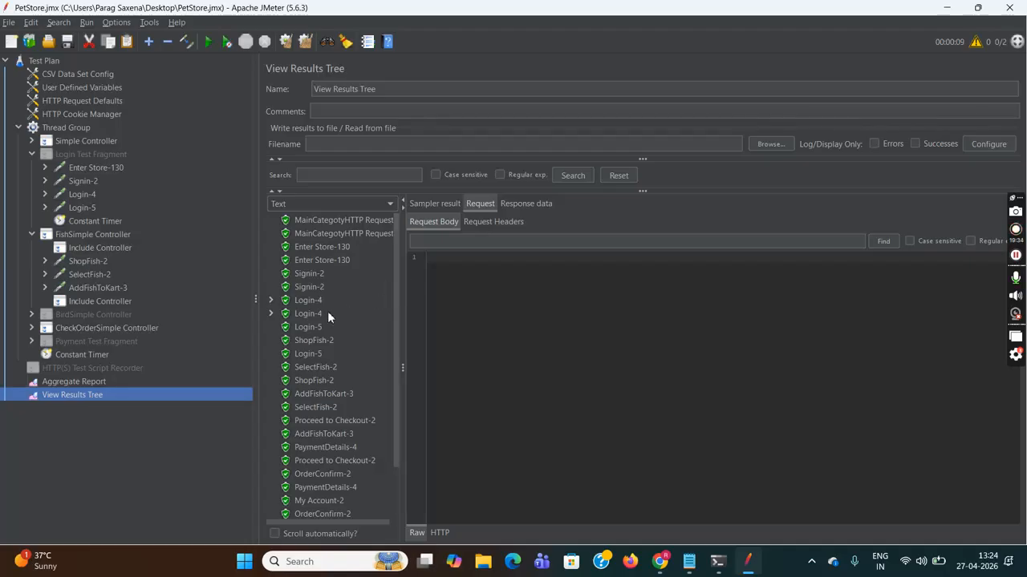
left_click(280, 303)
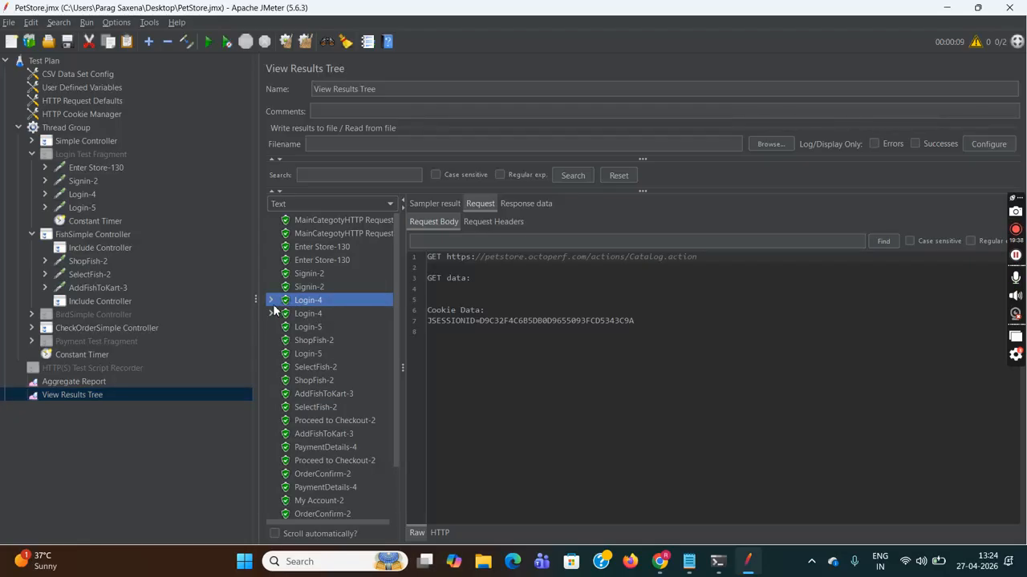
left_click(270, 300)
left_click(315, 319)
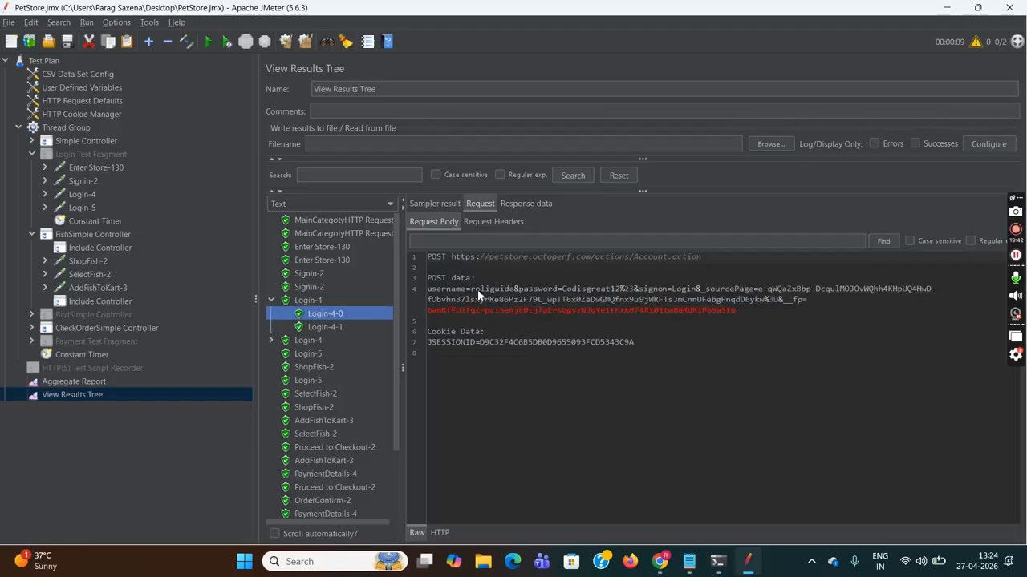
left_click_drag(475, 290, 571, 295)
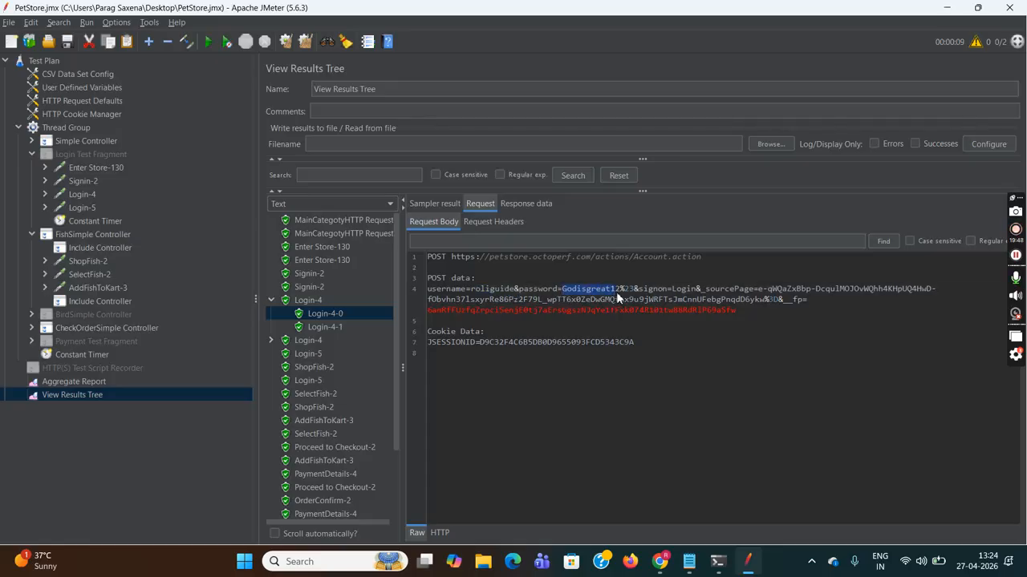
left_click(273, 340)
left_click(328, 355)
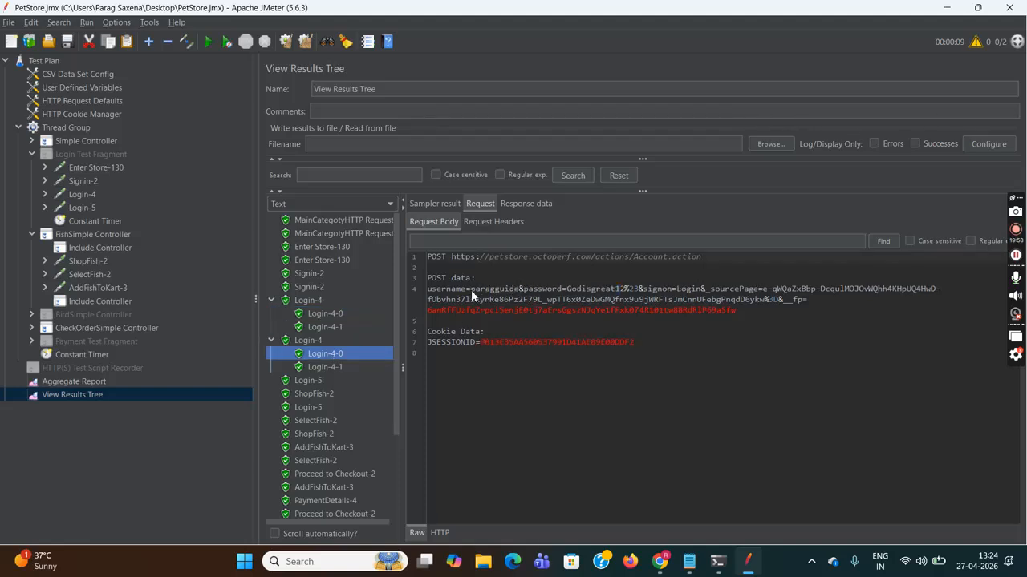
left_click_drag(473, 288, 618, 292)
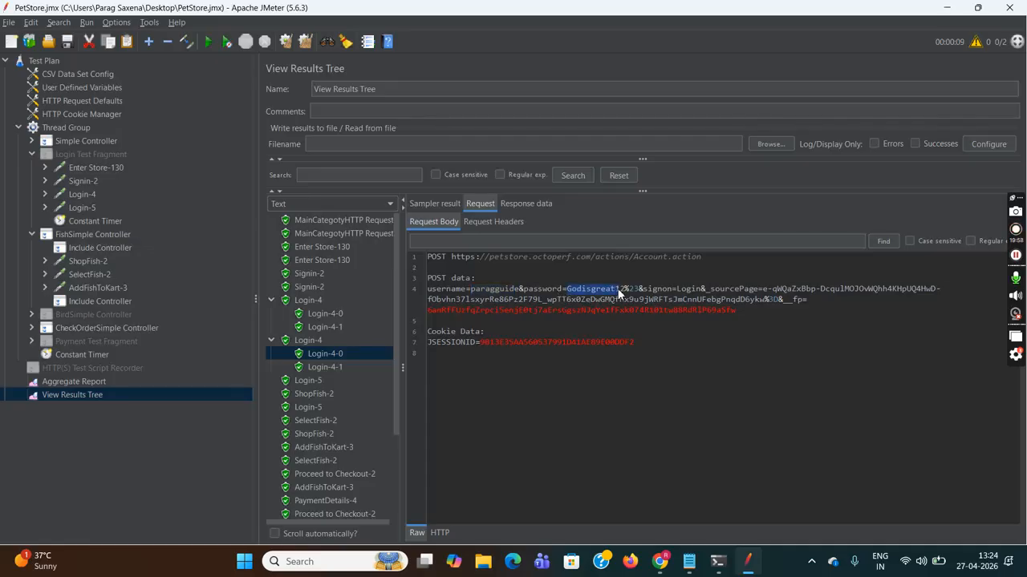
- Copy the first Login-4's JSESSIONID value and bring Notepad forward
left_click(313, 302)
left_click_drag(480, 320, 572, 322)
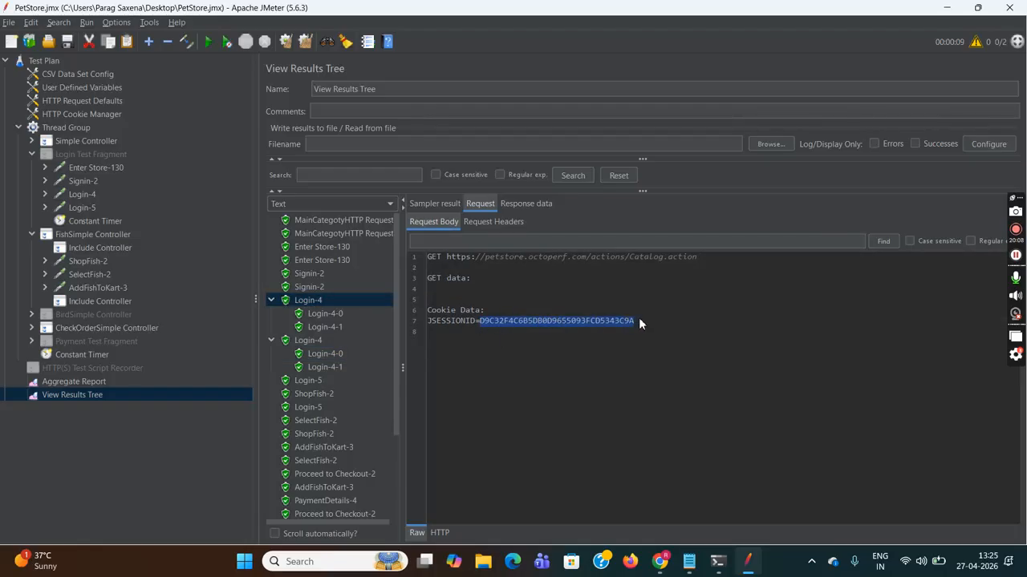
left_click(688, 562)
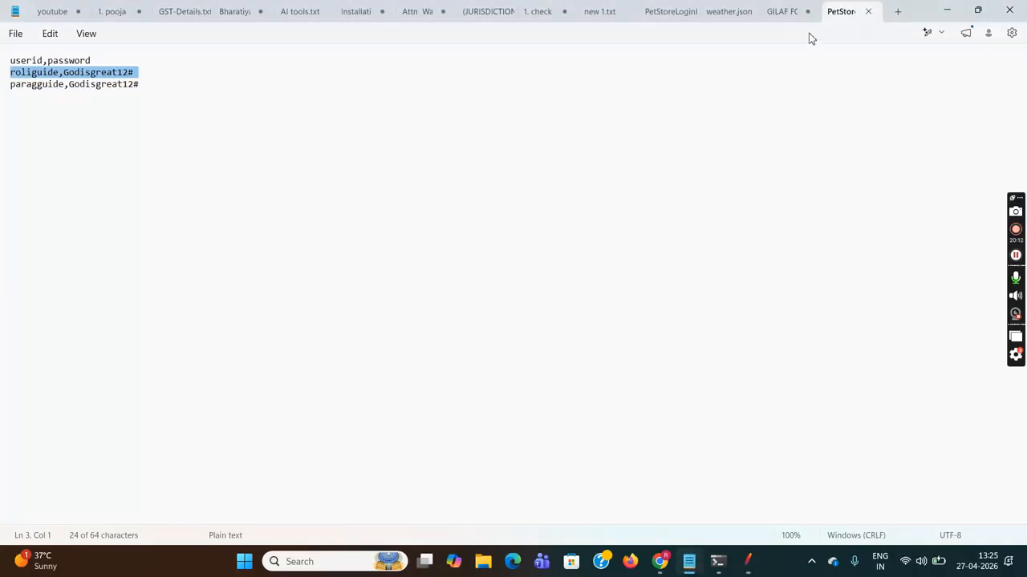
- Paste the first JSESSIONID into a new Notepad tab and format it as Title
left_click(897, 12)
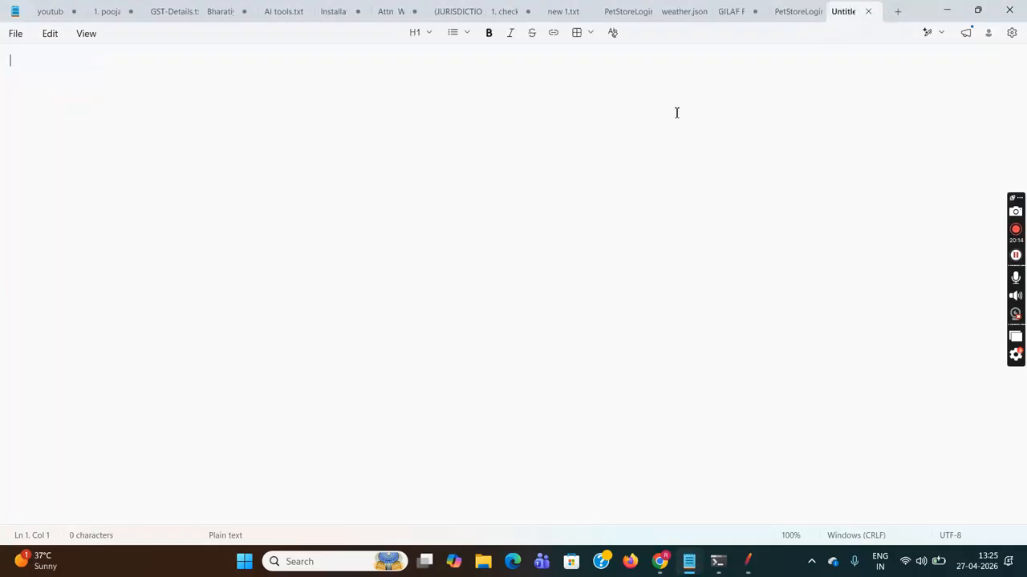
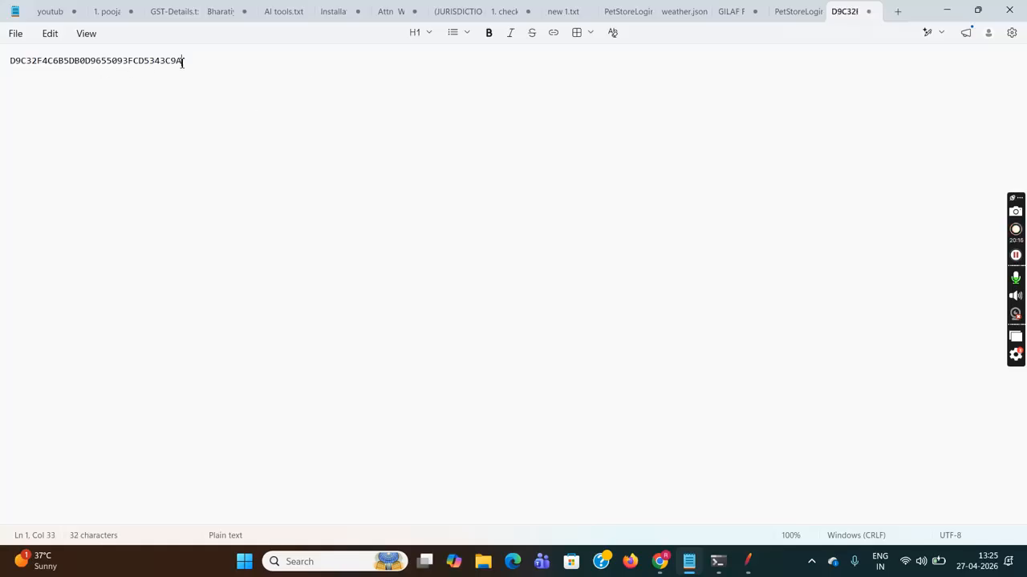
left_click_drag(193, 69, 9, 60)
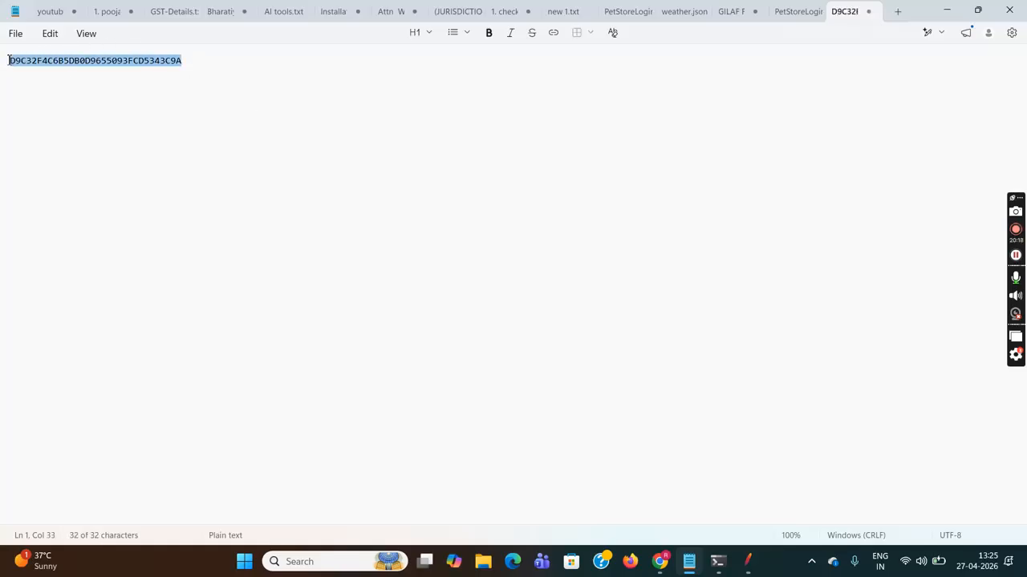
left_click(430, 32)
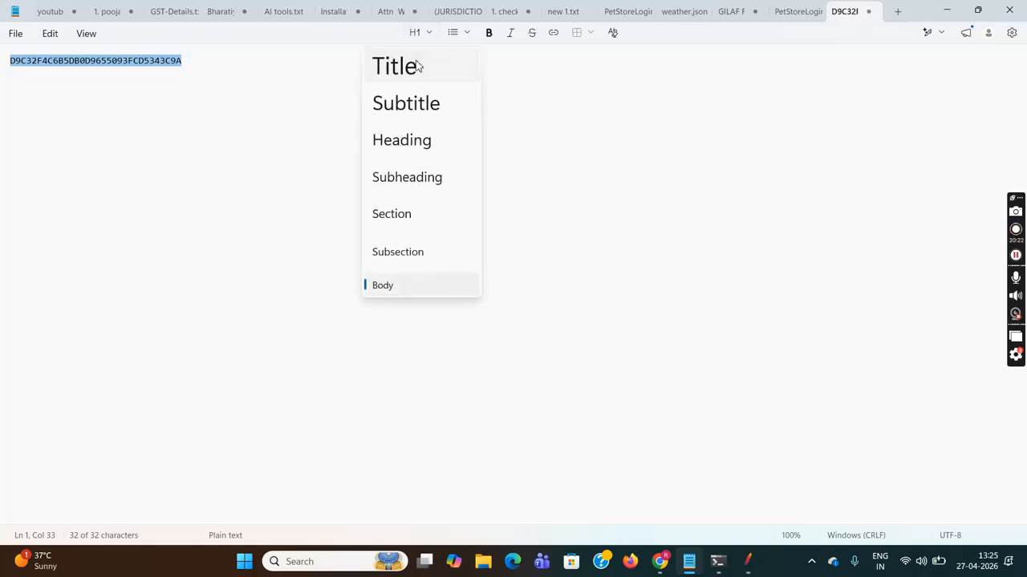
left_click(418, 65)
left_click(425, 116)
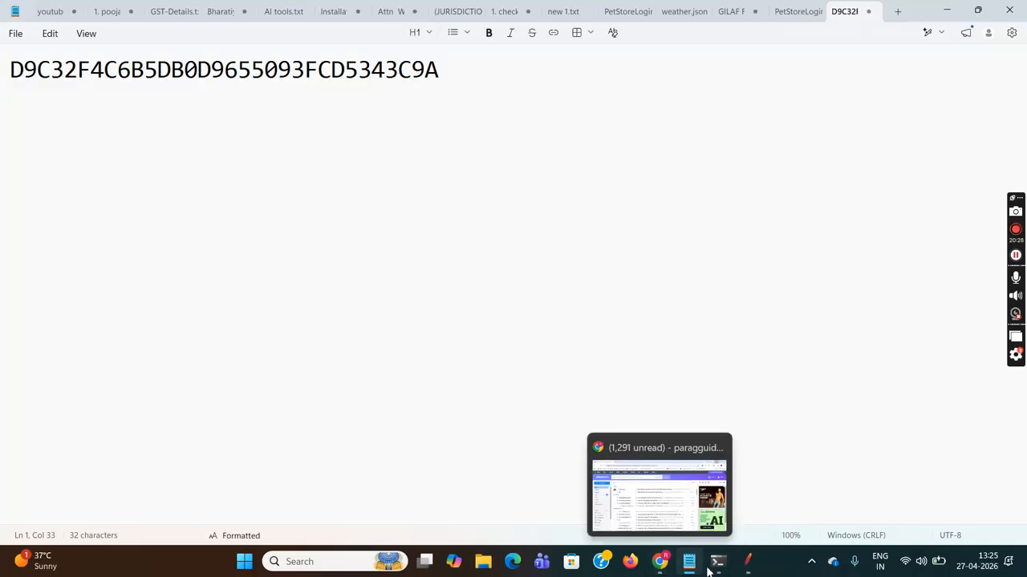
mouse_move(748, 563)
left_click(736, 528)
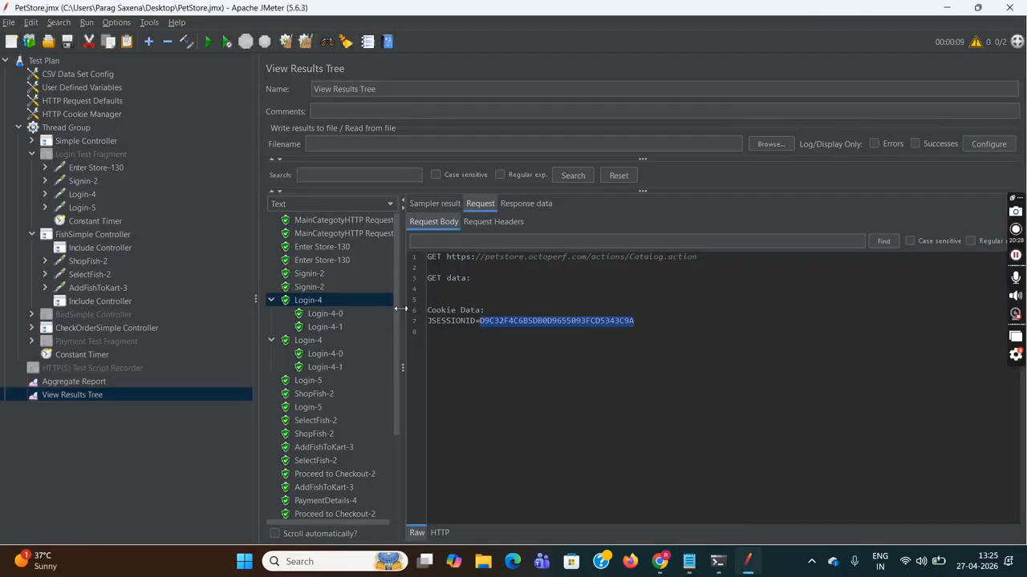
- Copy the second Login-4 request's JSESSIONID after rechecking both logins' POST credentials
left_click(330, 315)
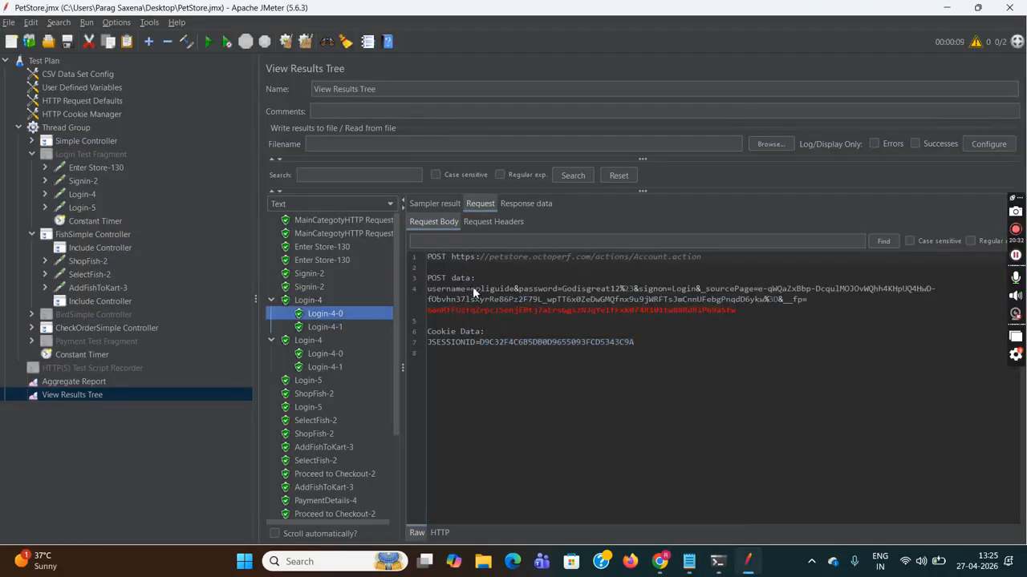
left_click_drag(473, 288, 606, 289)
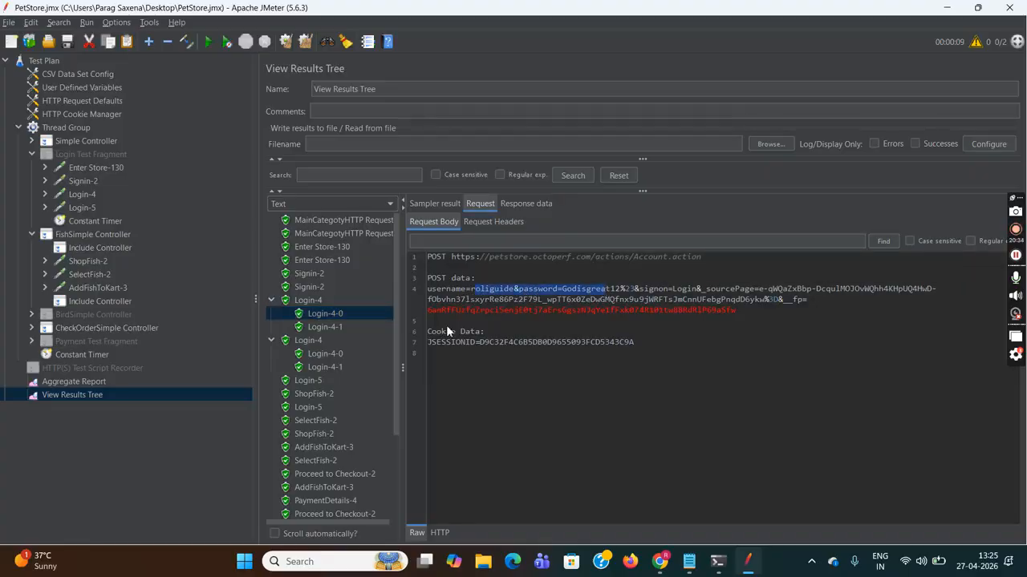
left_click(312, 340)
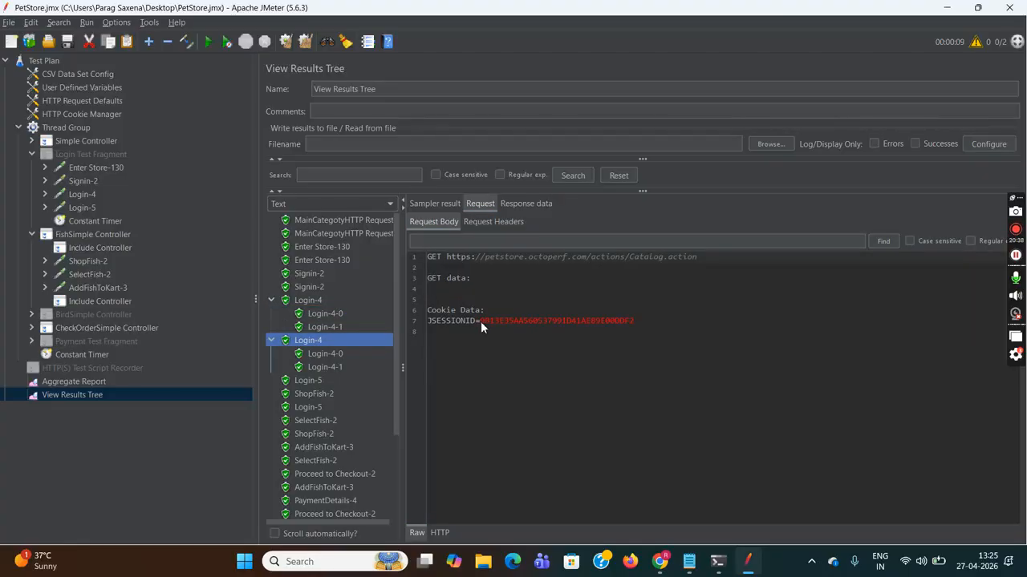
left_click_drag(481, 320, 642, 326)
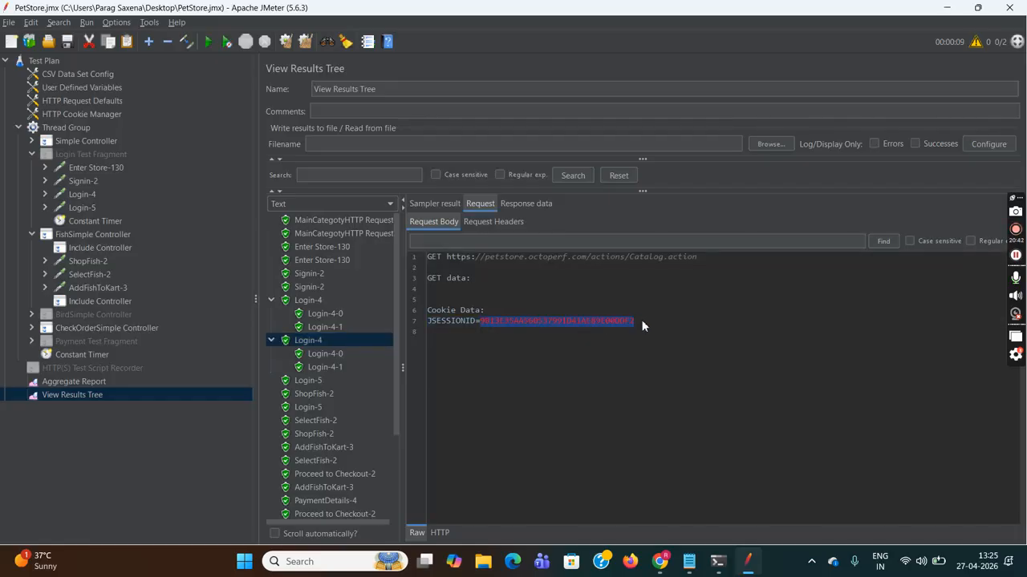
left_click(331, 357)
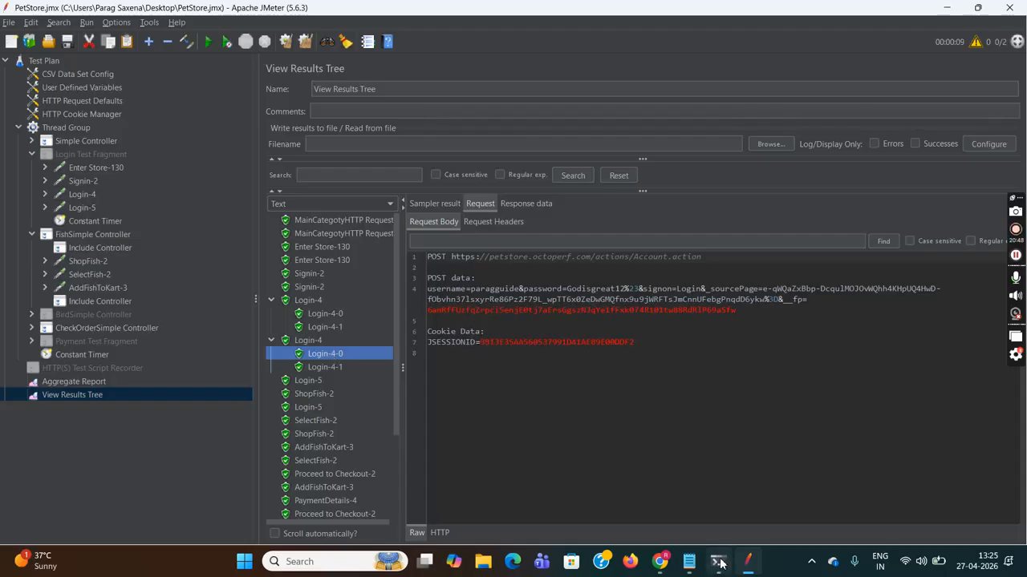
mouse_move(689, 561)
left_click(677, 502)
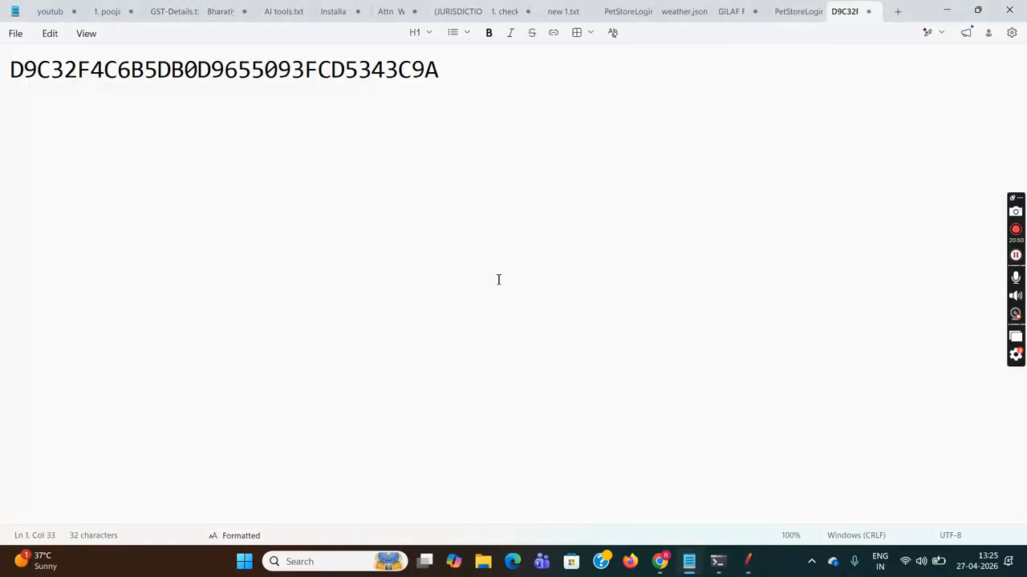
- Paste the second session ID on a new line below the first and style it as Title
key("Return")
key("Return")
key("Return")
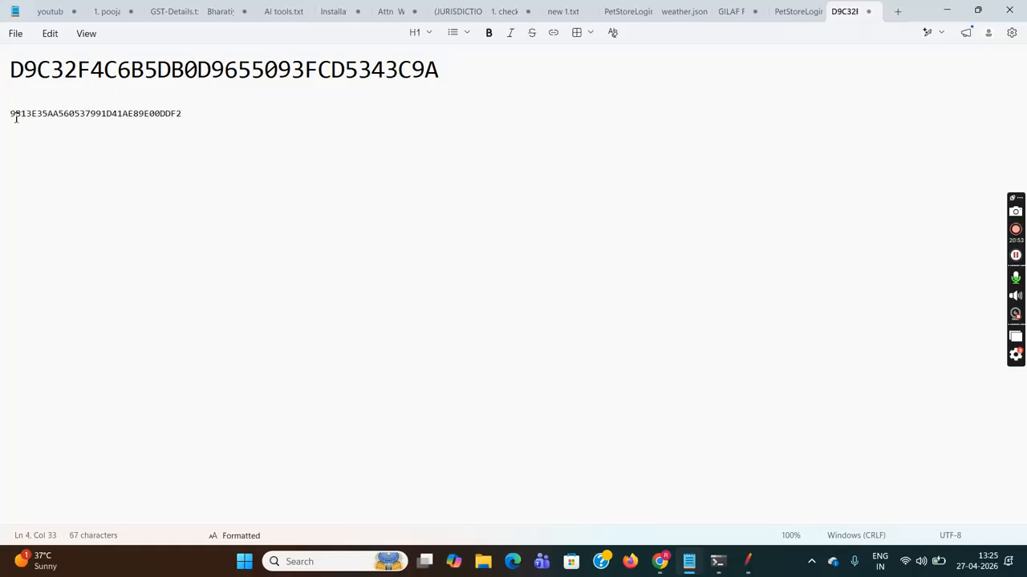
triple_click(16, 117)
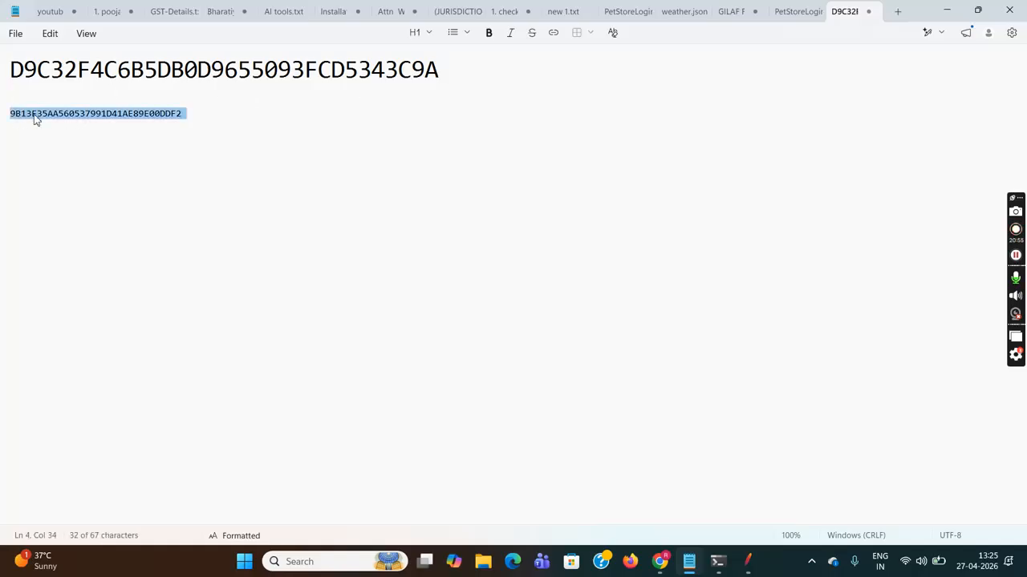
left_click(429, 34)
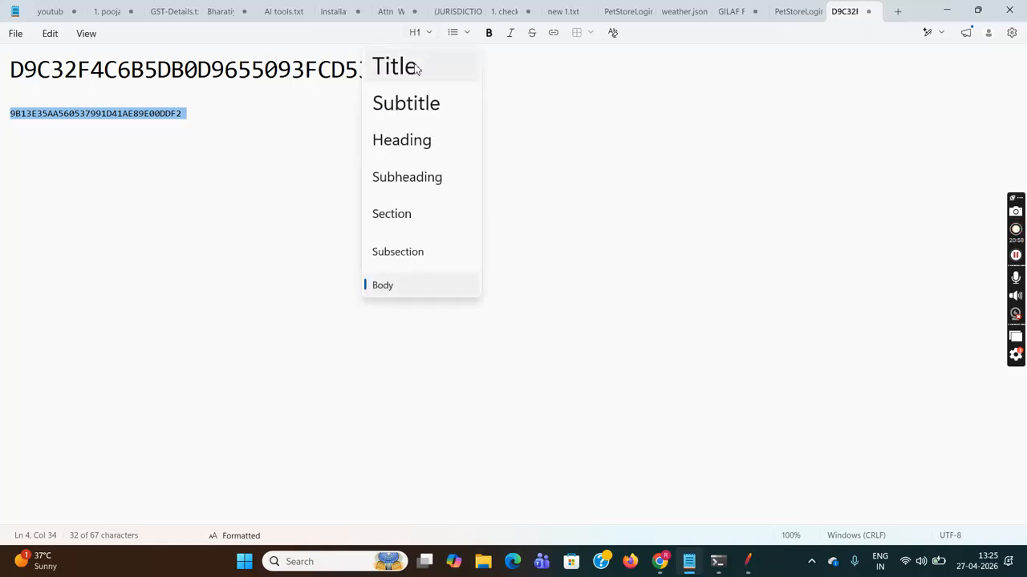
left_click(417, 69)
left_click(213, 185)
left_click(25, 72)
left_click(90, 118)
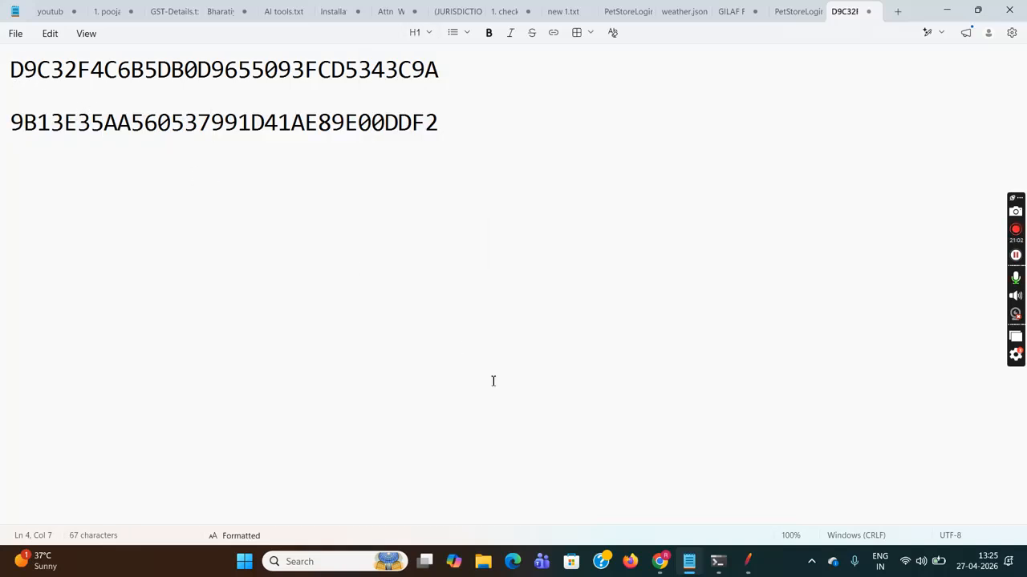
mouse_move(747, 571)
left_click(717, 505)
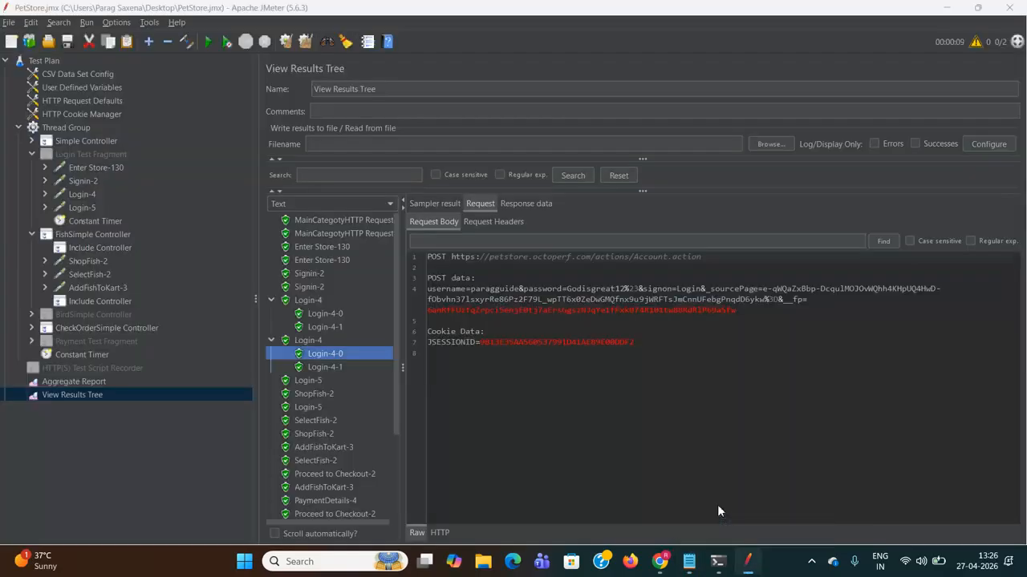
- Compare both Login-4 session IDs and copy the first login's JSESSIONID from its Login-4-0 cookie
left_click(307, 300)
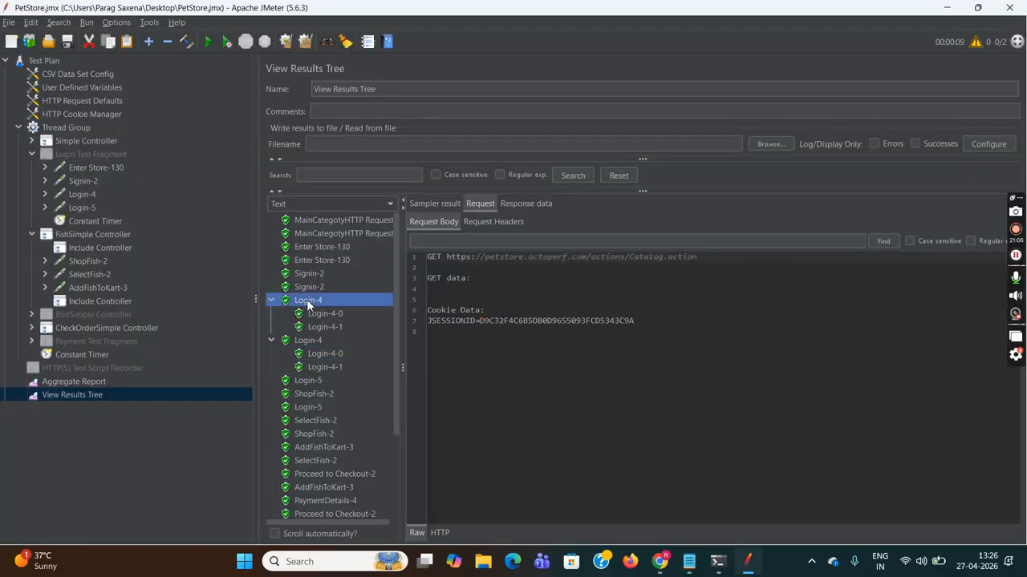
left_click(315, 340)
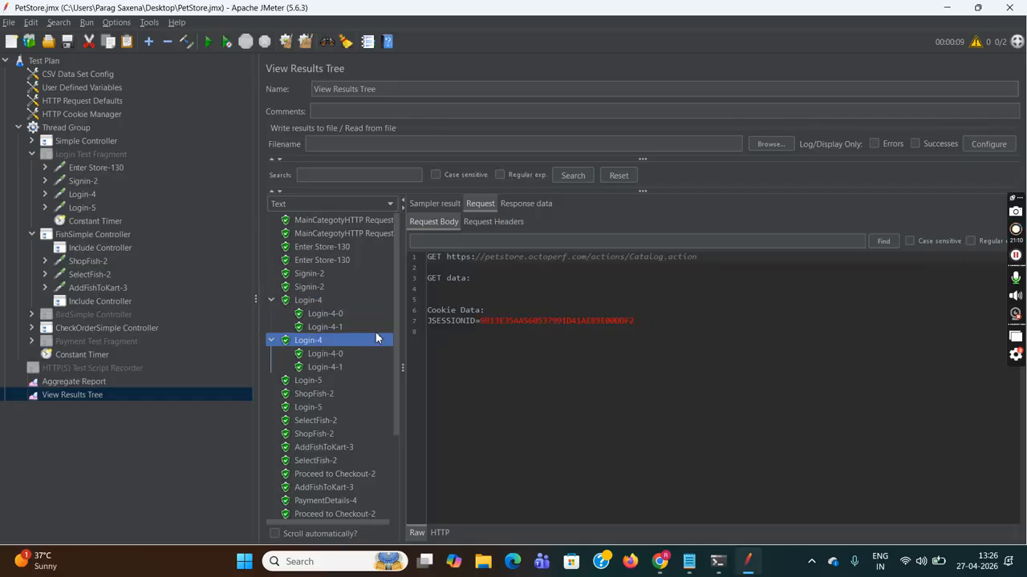
left_click(325, 314)
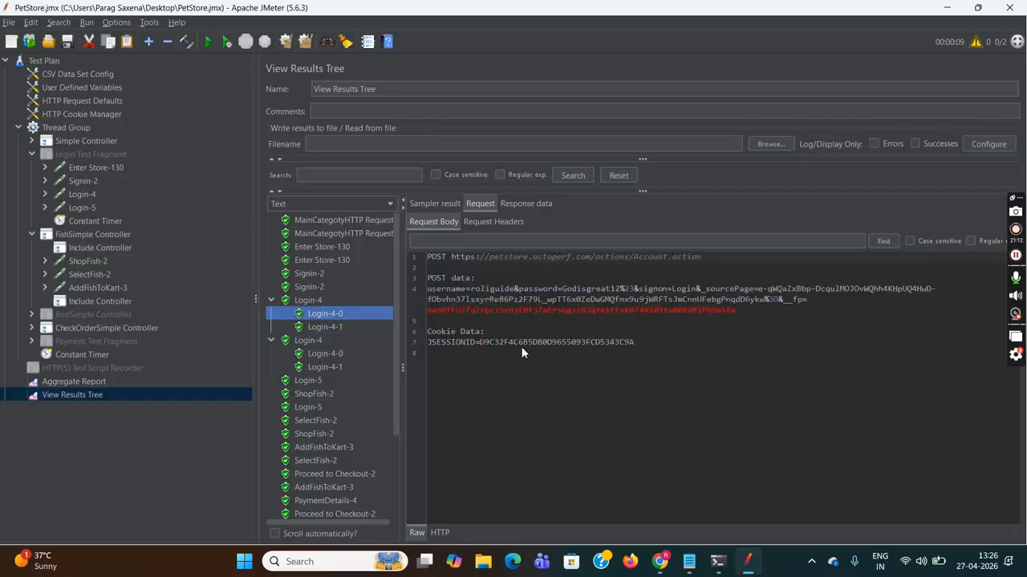
left_click_drag(480, 341, 635, 342)
key("ctrl+c")
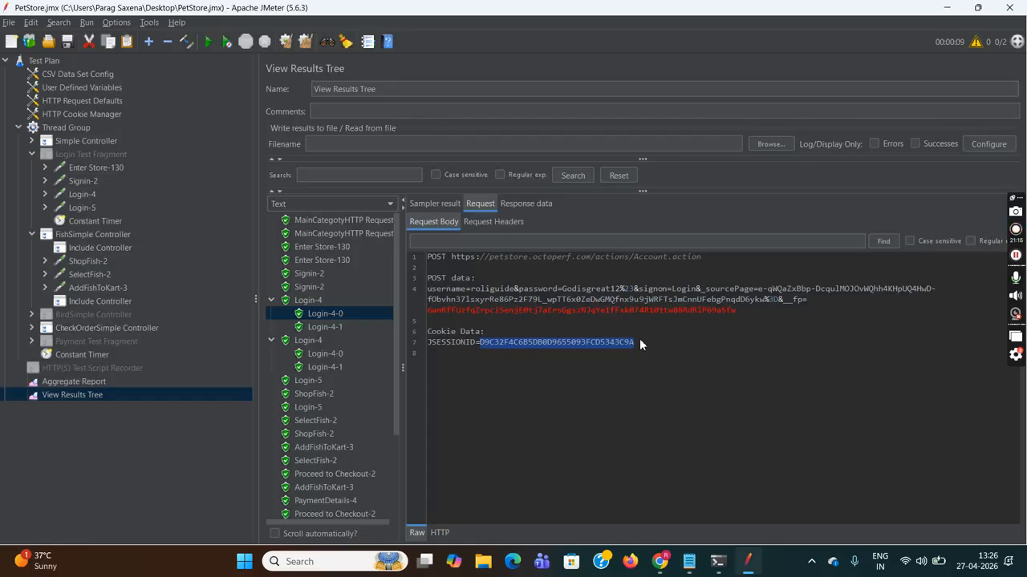
left_click(689, 562)
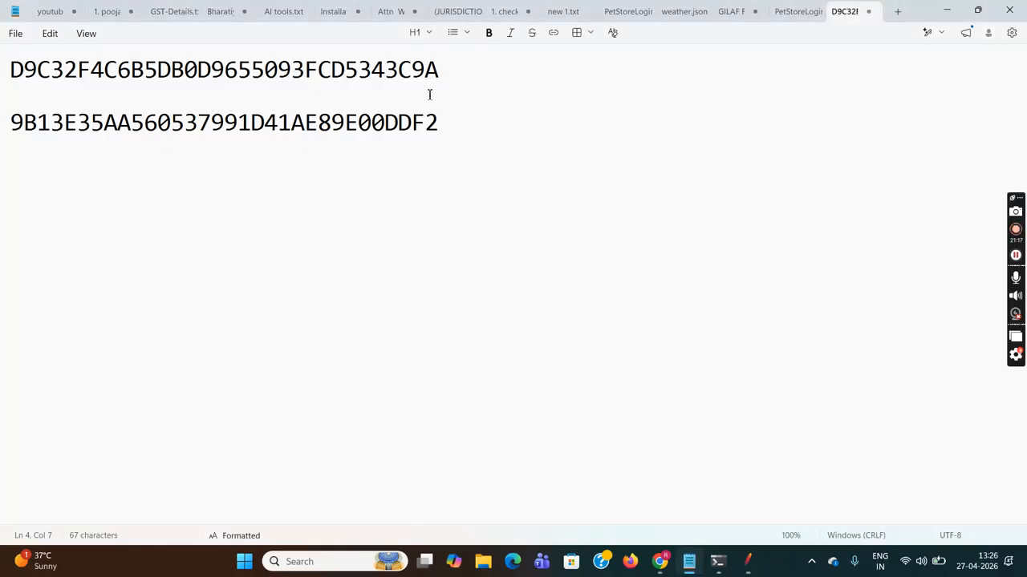
- Paste the first login's JSESSIONID on a new Title-style line directly beneath the first ID
left_click(449, 67)
key("Return")
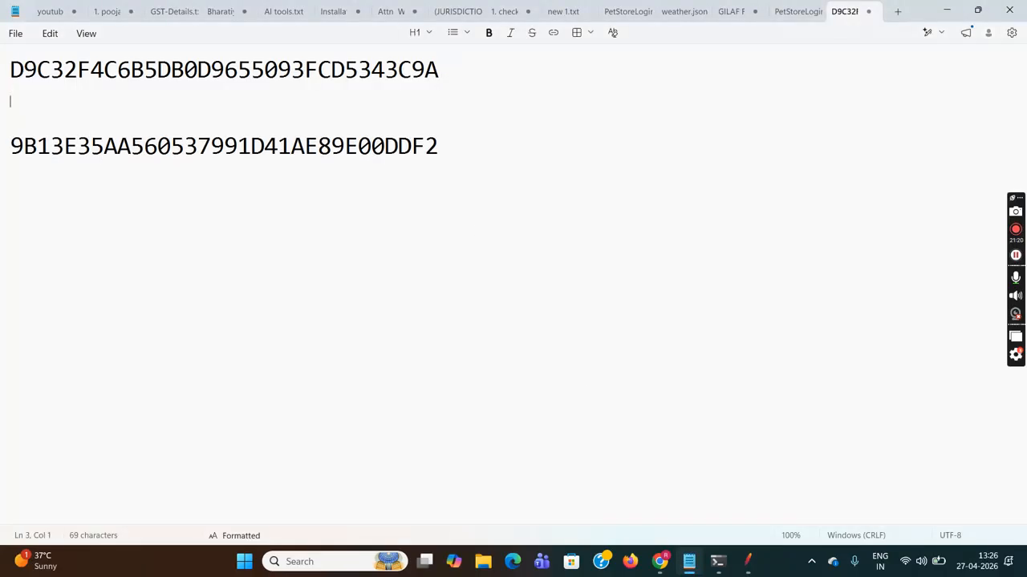
key("ctrl+v")
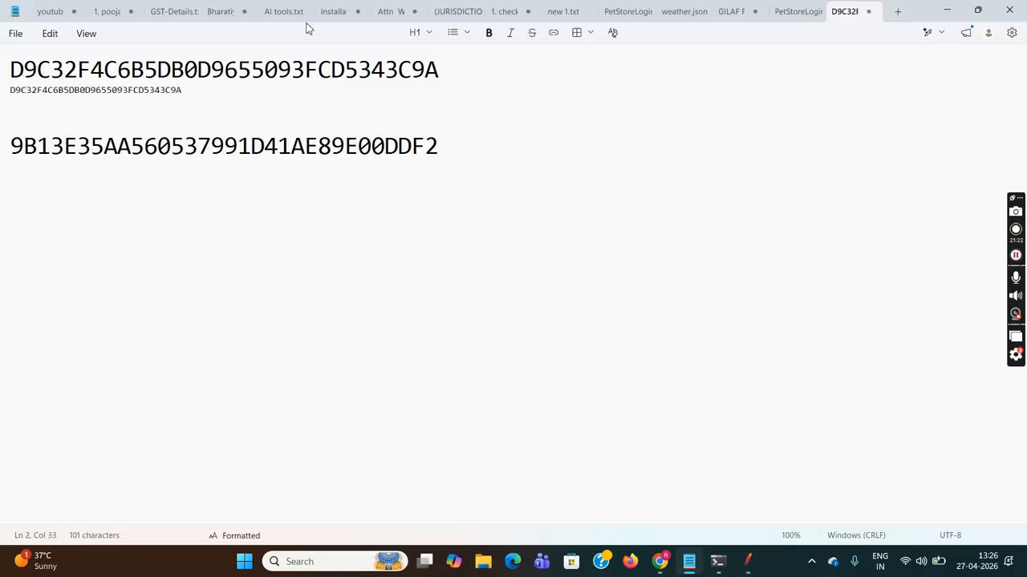
key("Home")
key("shift+Down")
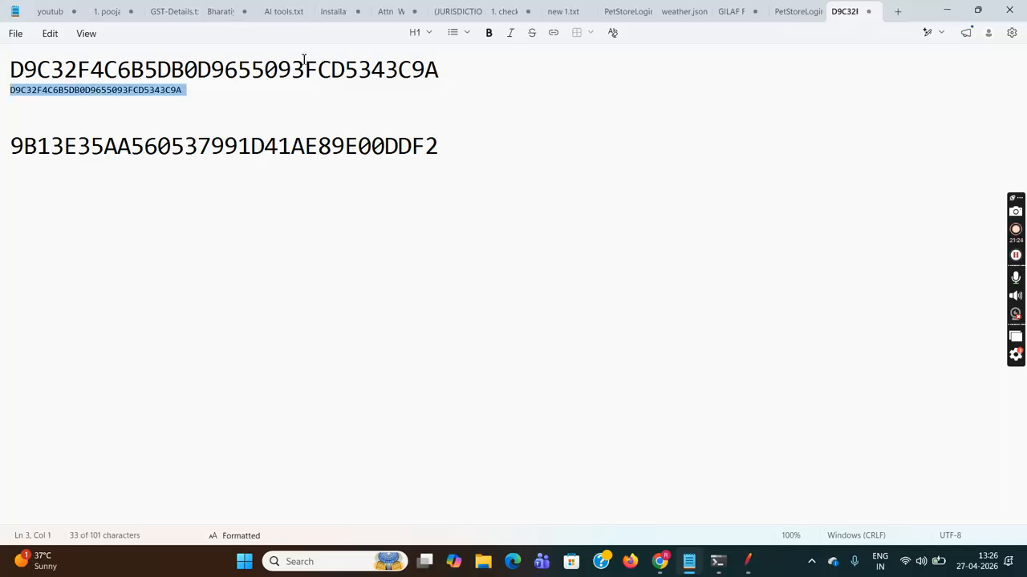
left_click(427, 41)
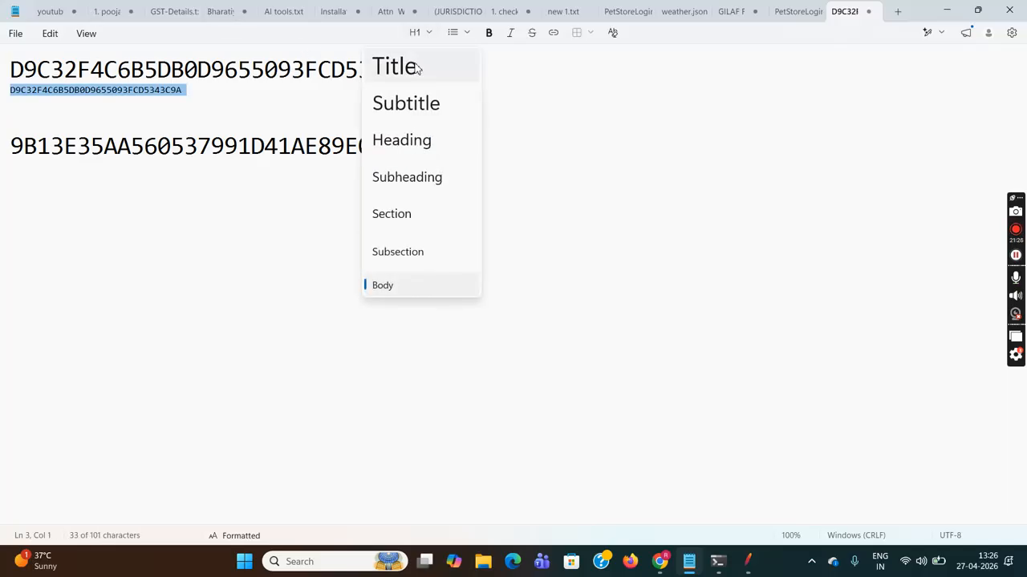
left_click(419, 67)
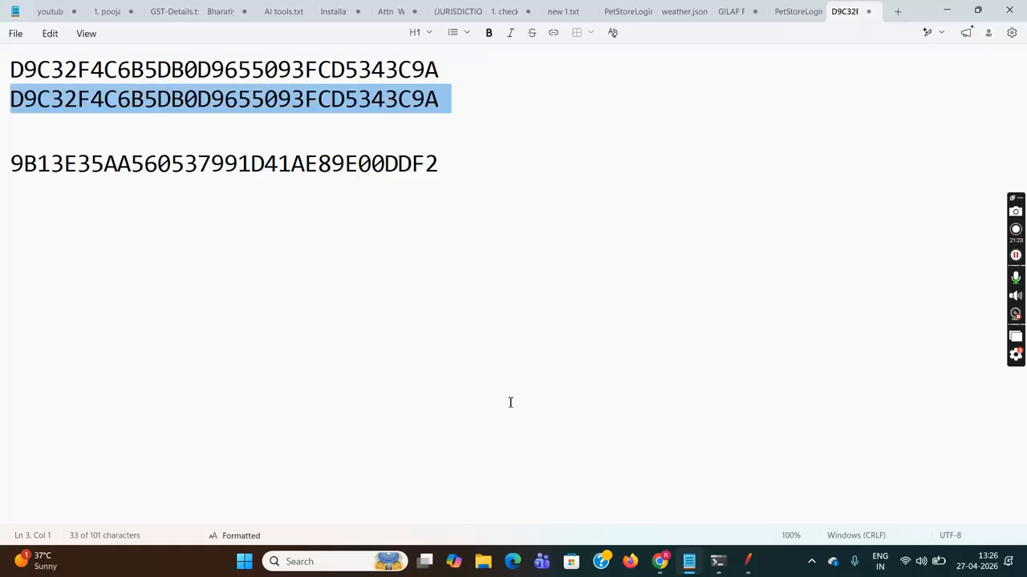
- Copy the second login's JSESSIONID from its Login-4-0 request cookie
mouse_move(750, 560)
left_click(739, 498)
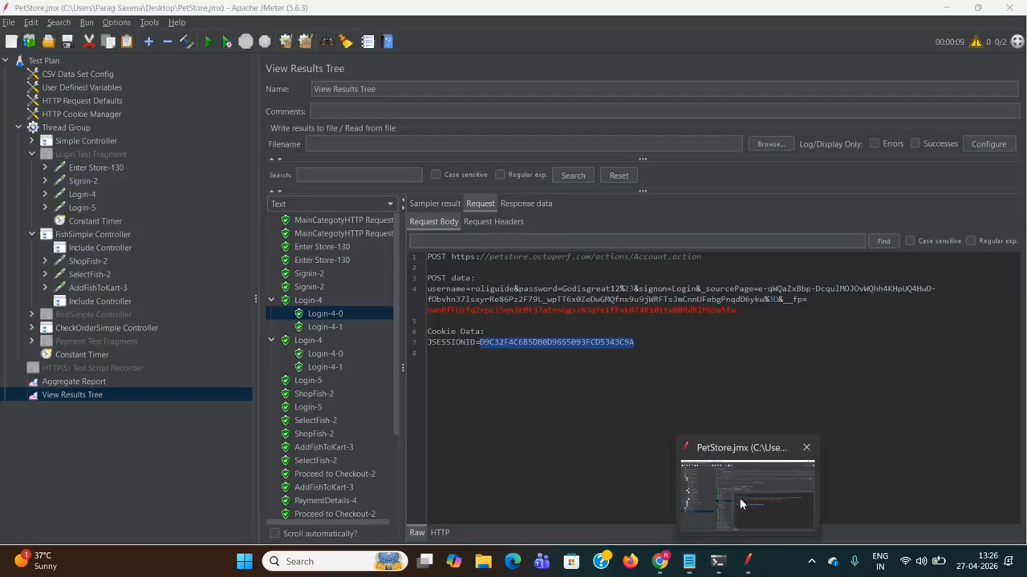
left_click(326, 352)
left_click_drag(480, 342, 626, 345)
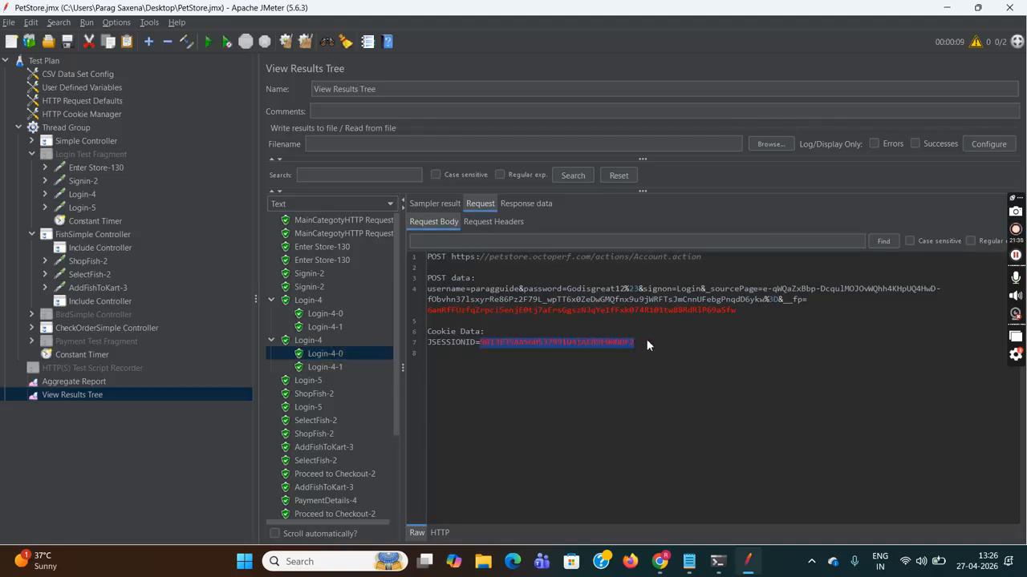
mouse_move(659, 561)
left_click(626, 468)
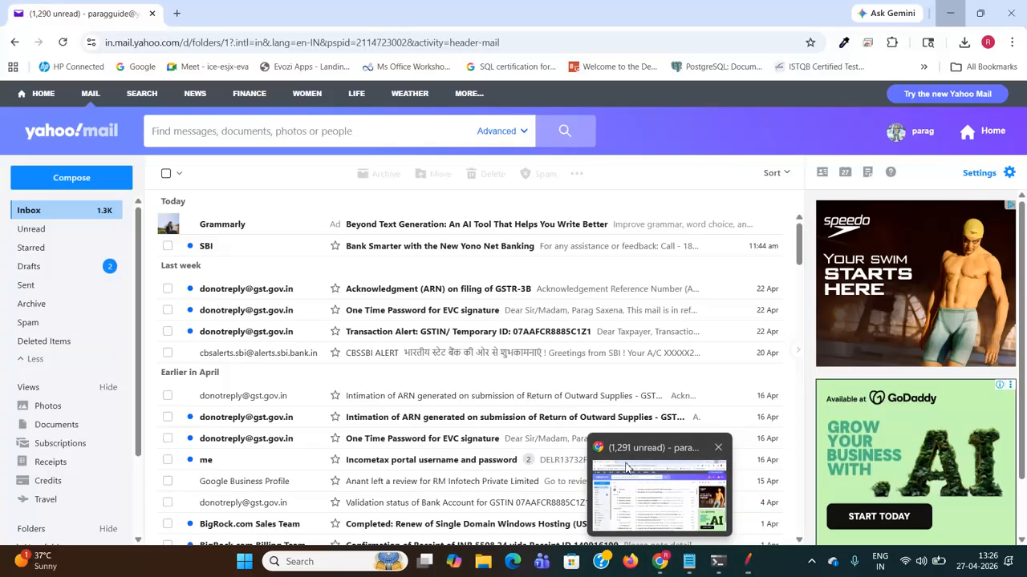
left_click(746, 561)
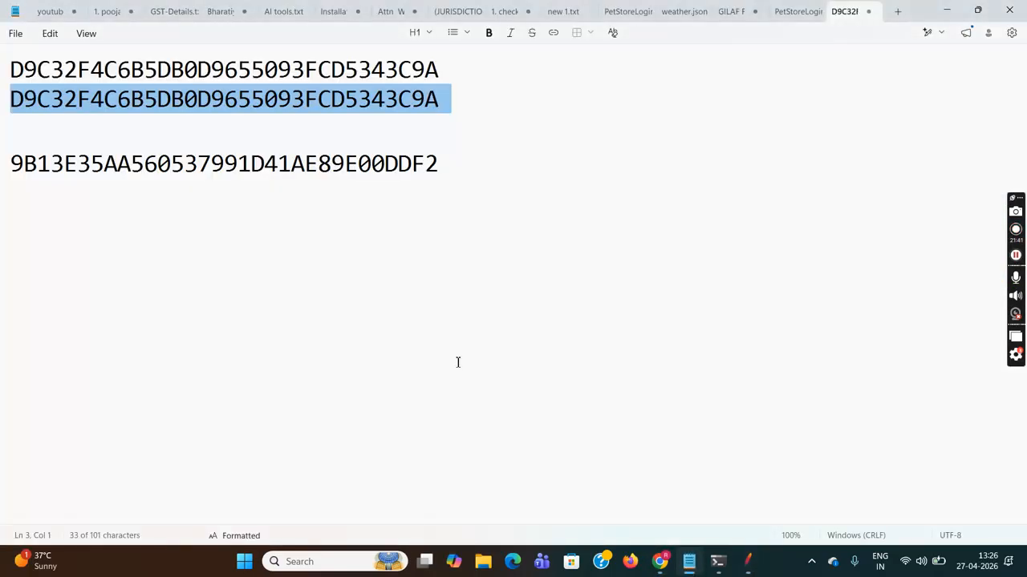
- Paste it as a Title-style line beneath the second session ID in Notepad
left_click(689, 561)
left_click(457, 170)
key("Return")
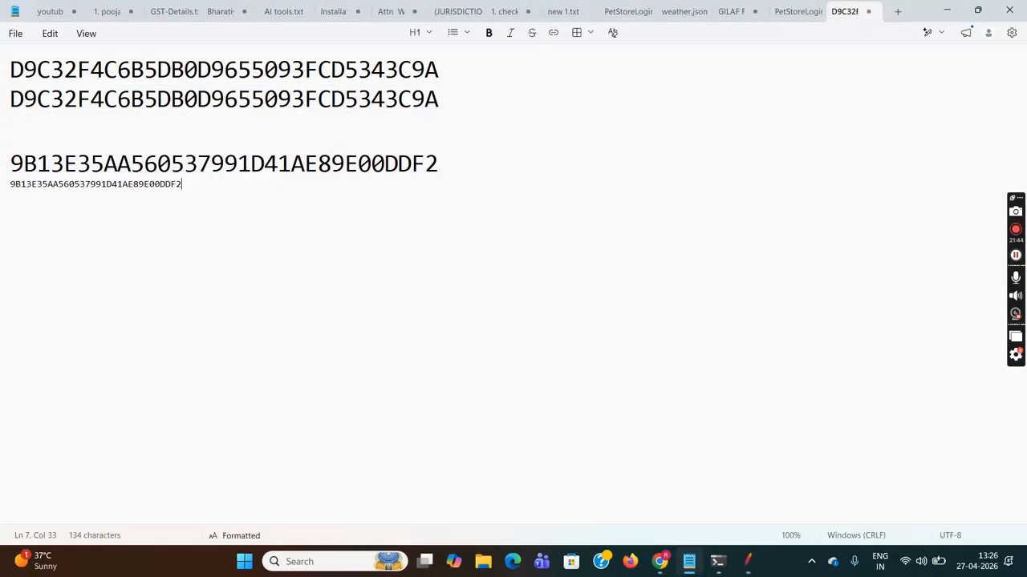
left_click(424, 34)
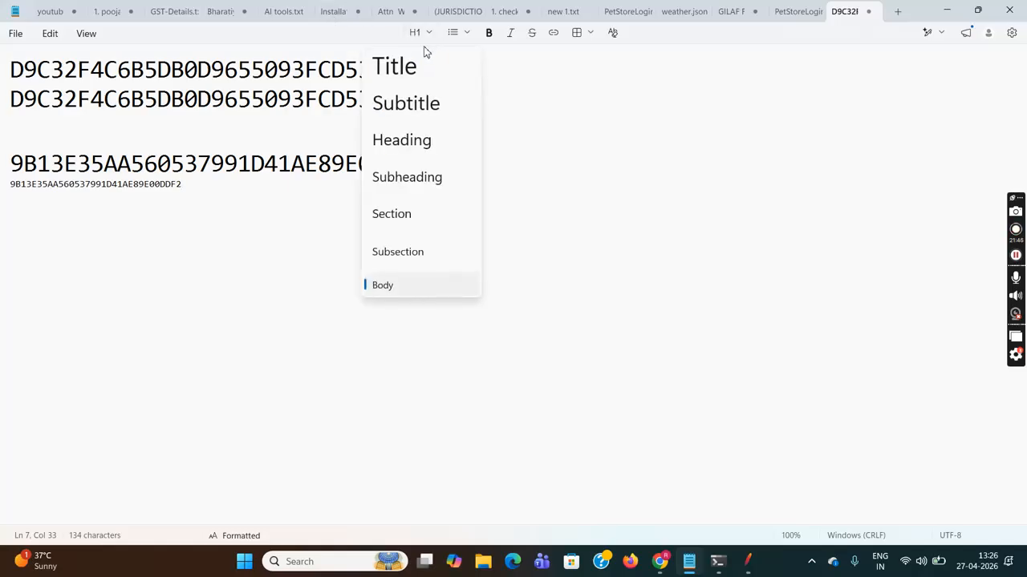
left_click(417, 64)
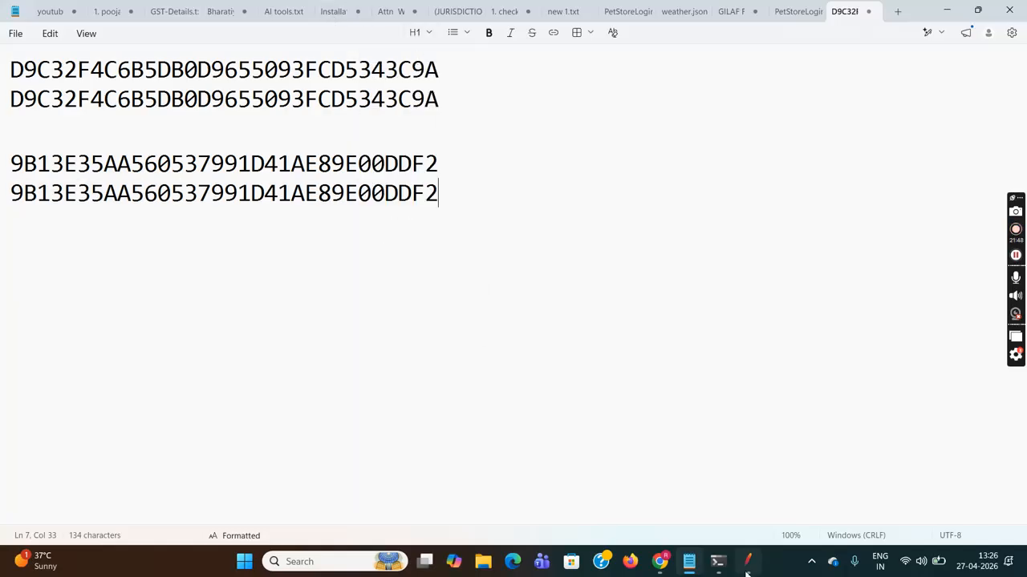
mouse_move(747, 561)
left_click(722, 486)
left_click(713, 448)
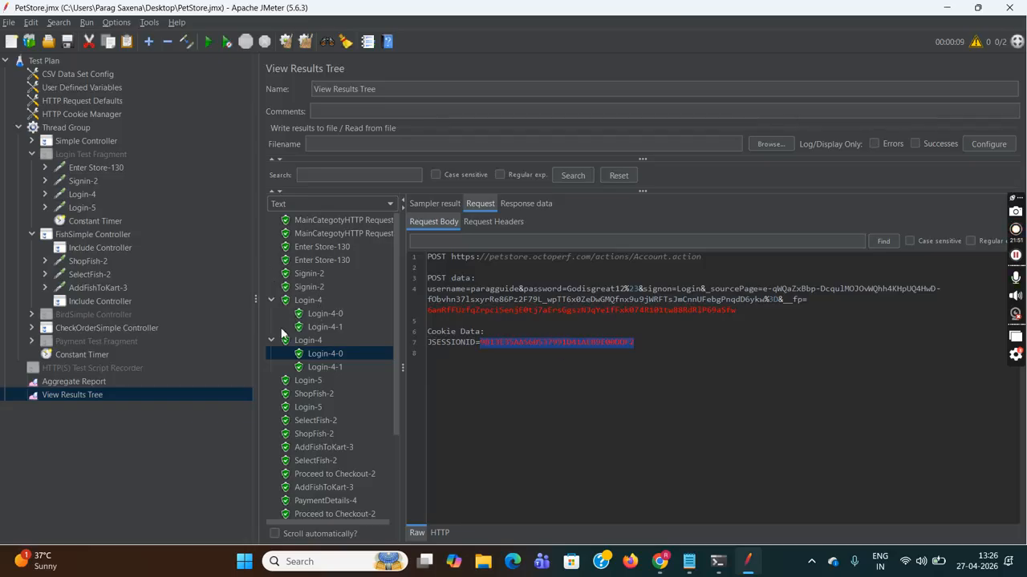
- Collapse both Login-4 results and compare session IDs of the ShopFish-2 and AddFishToKart-3 requests
left_click(274, 301)
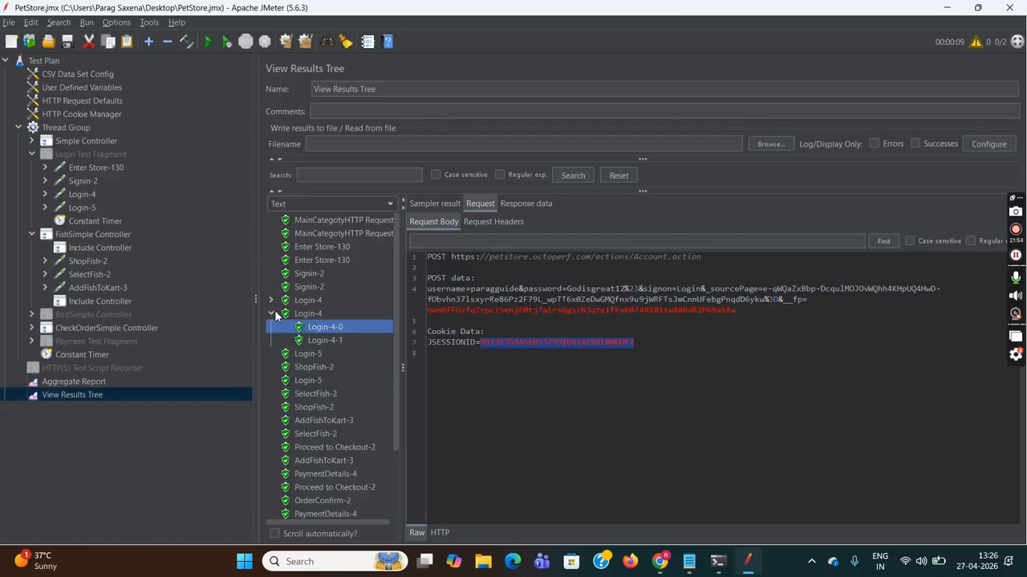
left_click(272, 314)
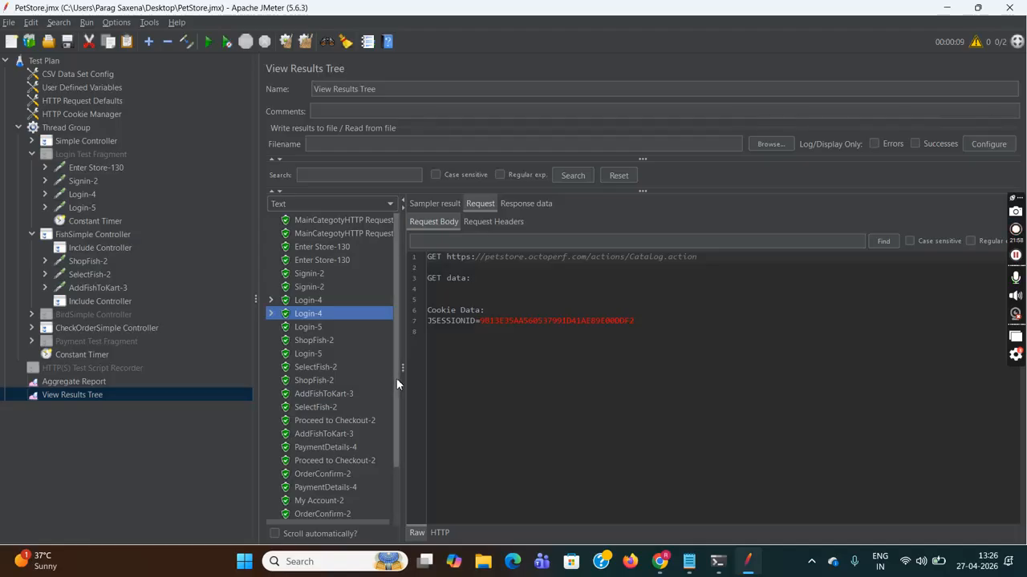
scroll(396, 378, "down", 1)
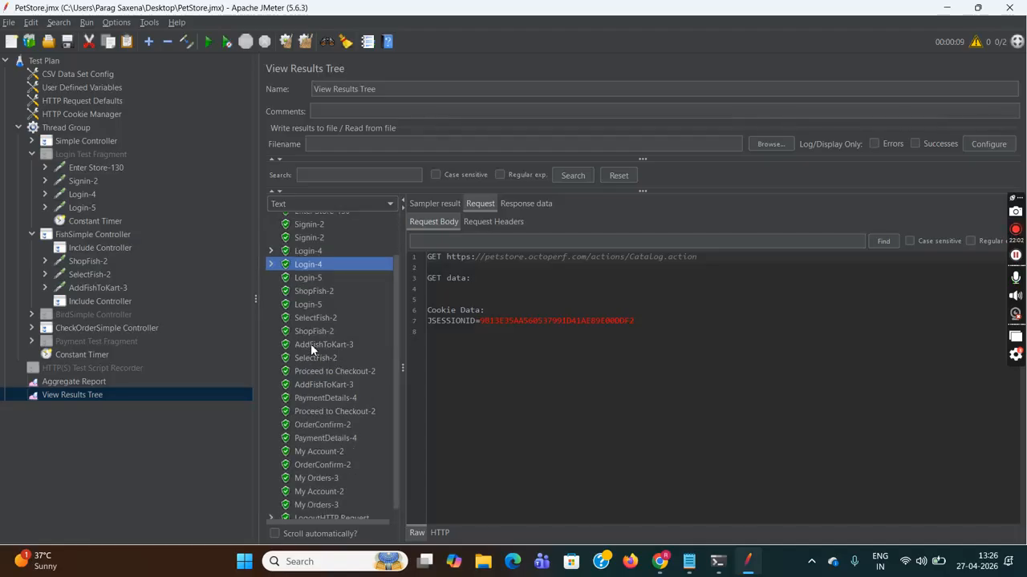
left_click(311, 292)
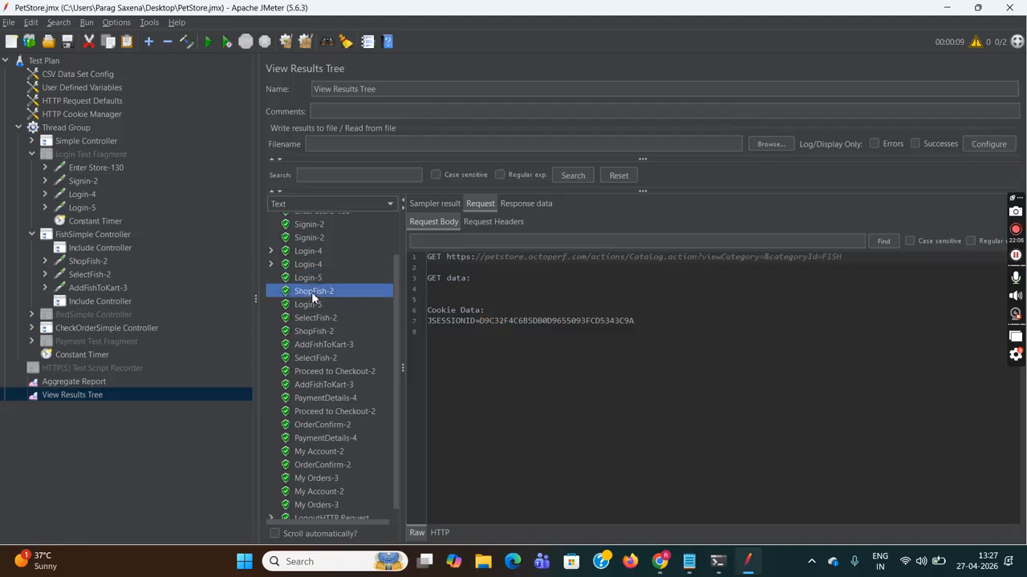
left_click(321, 334)
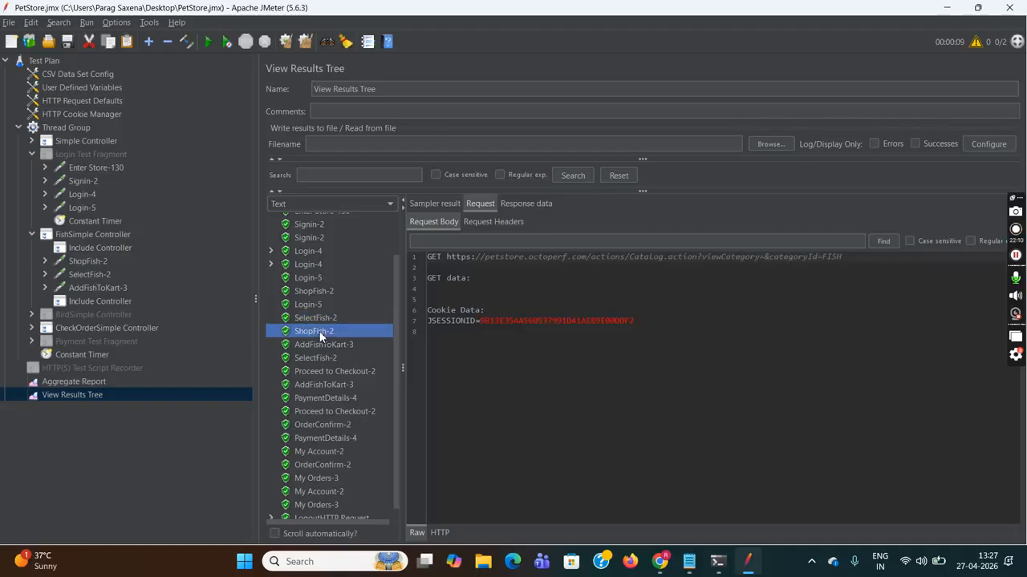
left_click(329, 345)
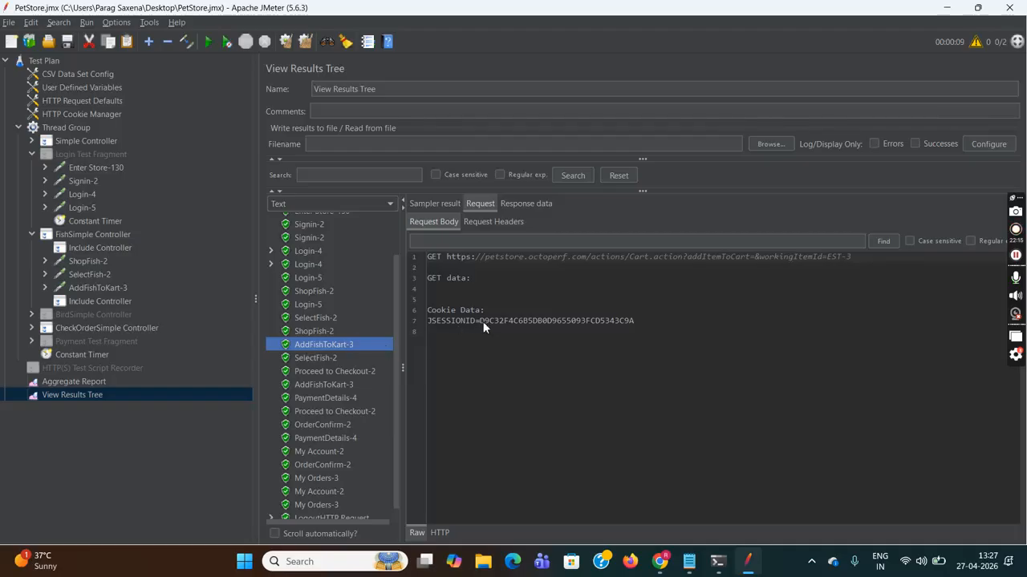
left_click_drag(481, 322, 547, 322)
left_click_drag(627, 322, 640, 322)
key("ctrl+c")
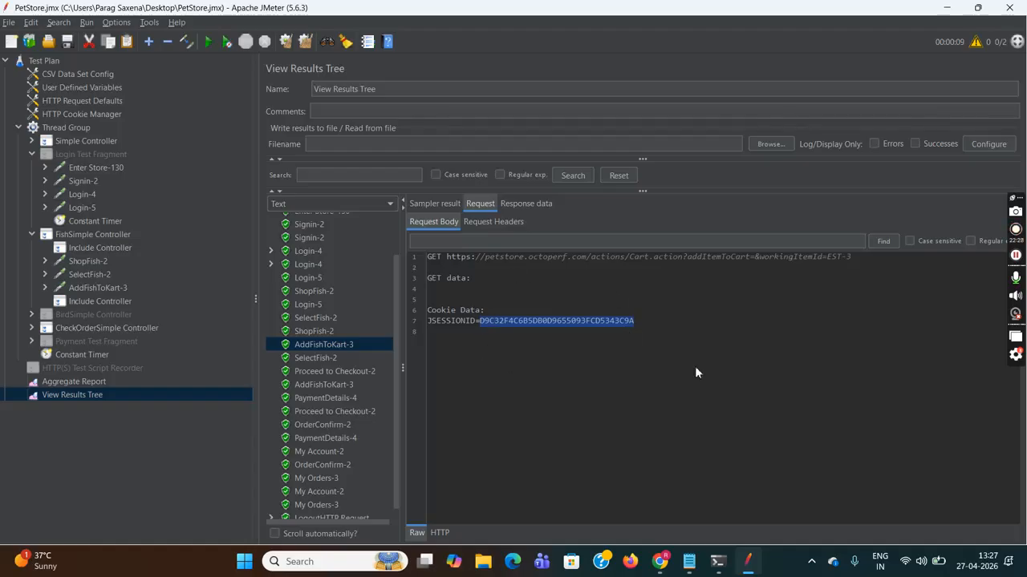
- Paste the AddFishToKart-3 JSESSIONID as a third Title line and compare it with the first ID
left_click(688, 561)
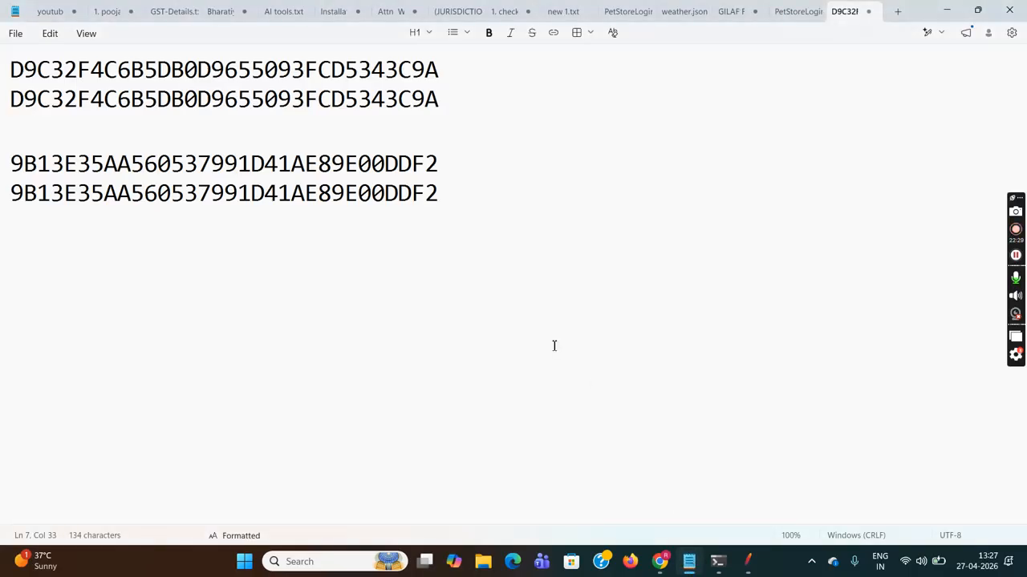
left_click(512, 100)
key("Return")
key("Return")
key("ctrl+v")
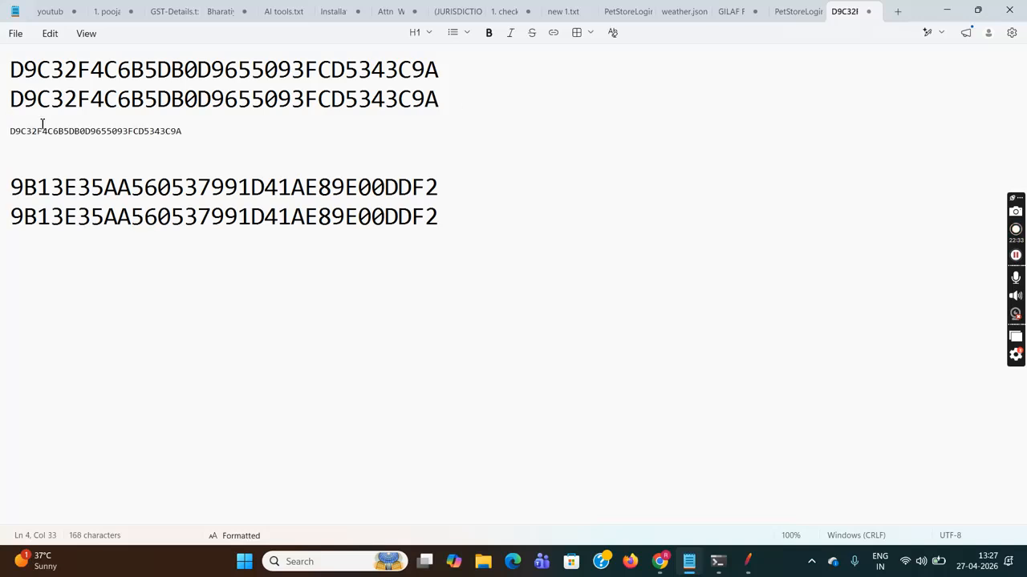
triple_click(20, 130)
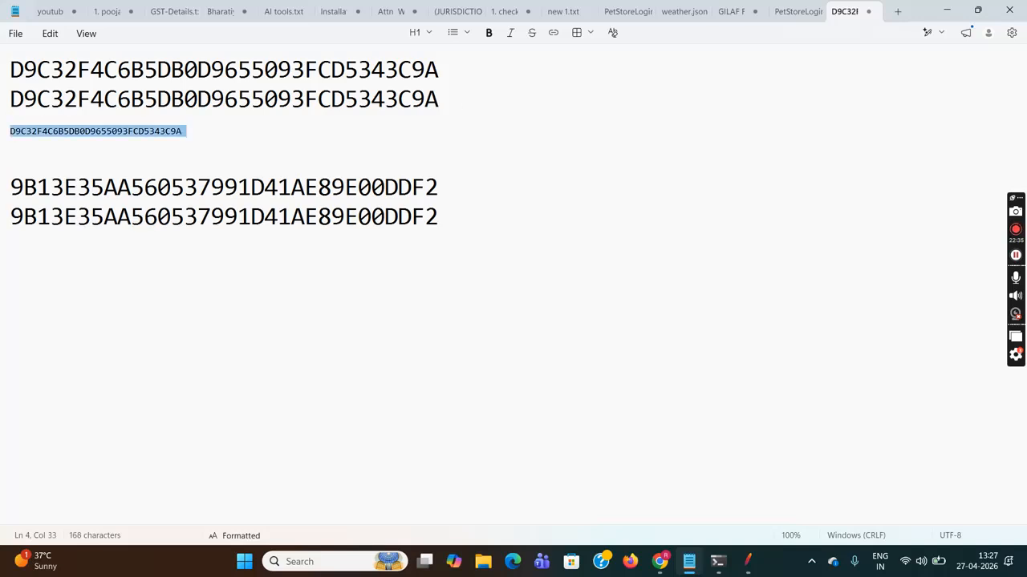
left_click(430, 32)
left_click(413, 66)
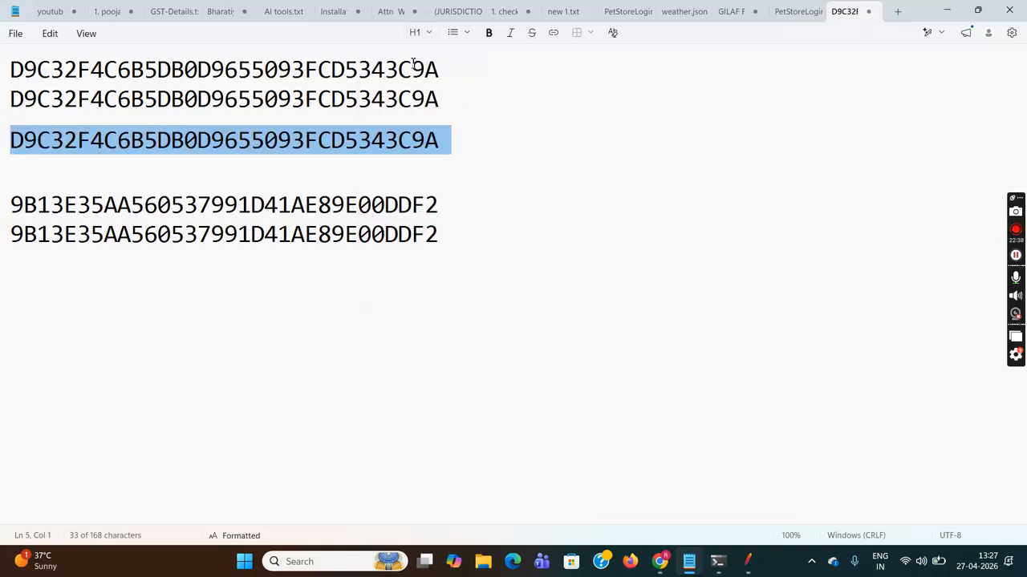
left_click_drag(144, 71, 252, 71)
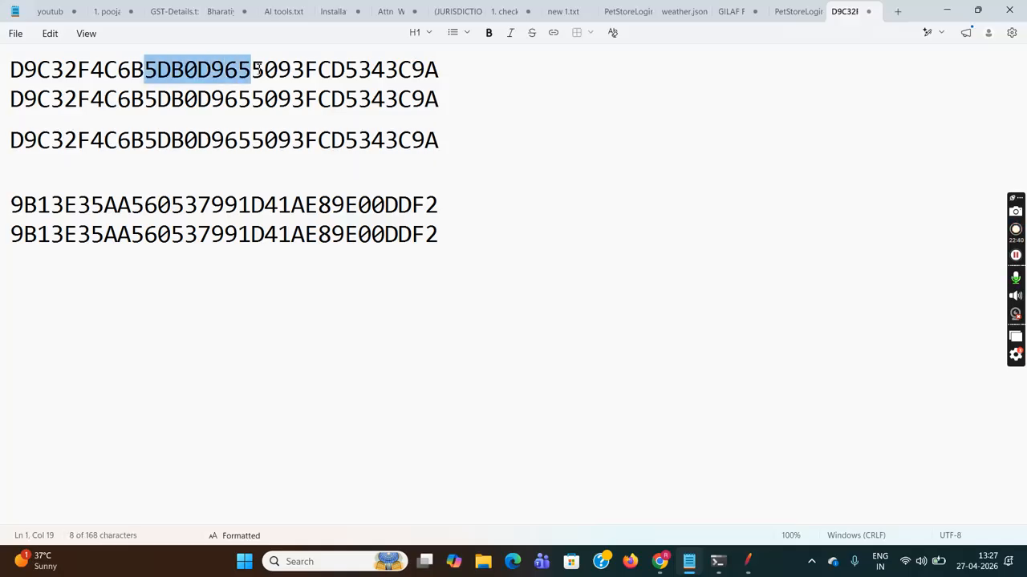
left_click_drag(117, 141, 266, 140)
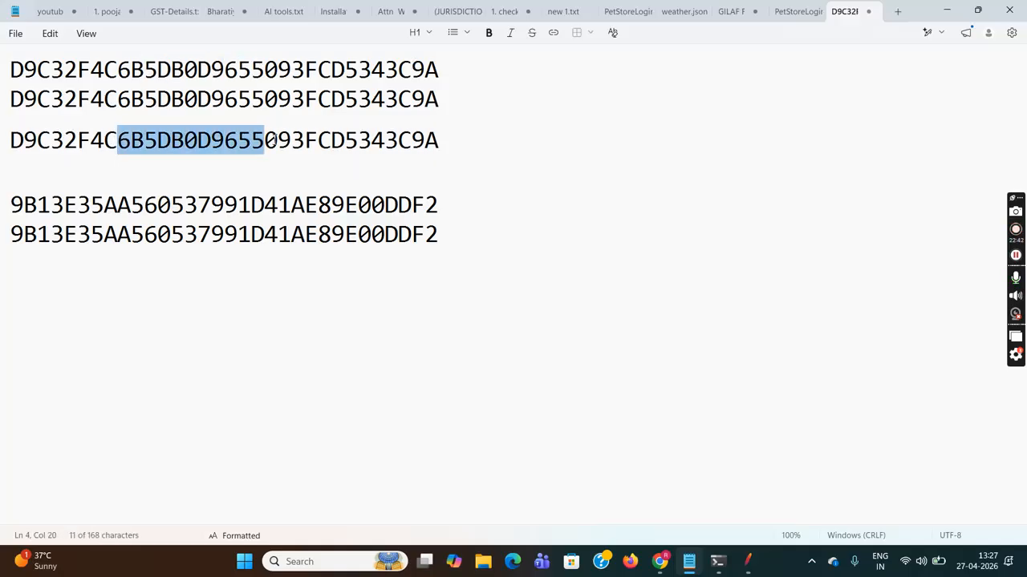
mouse_move(747, 562)
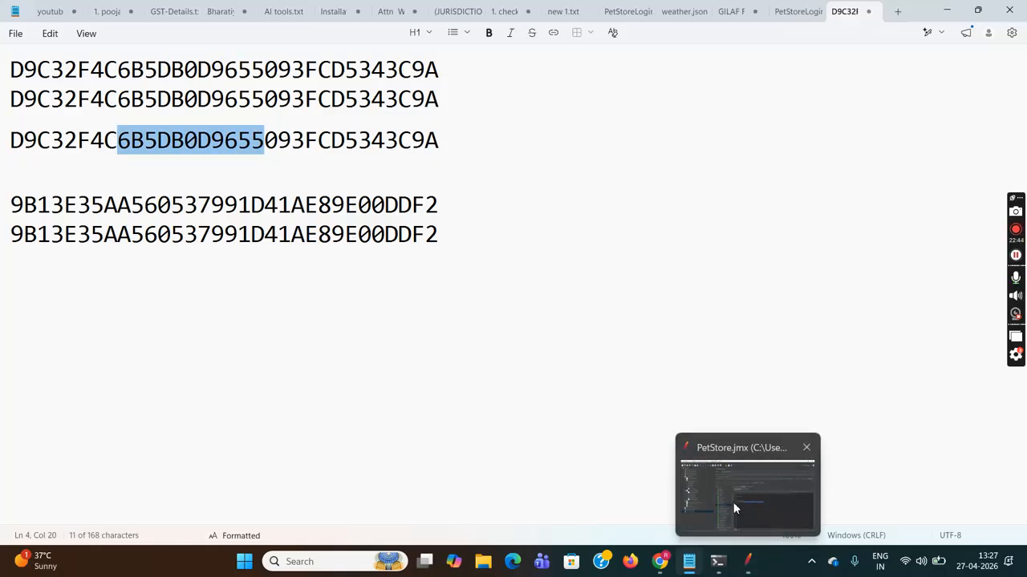
left_click(731, 493)
- Highlight the JSESSIONID in the second AddFishToKart-3 request body, then bring Notepad back
left_click_drag(394, 349, 399, 394)
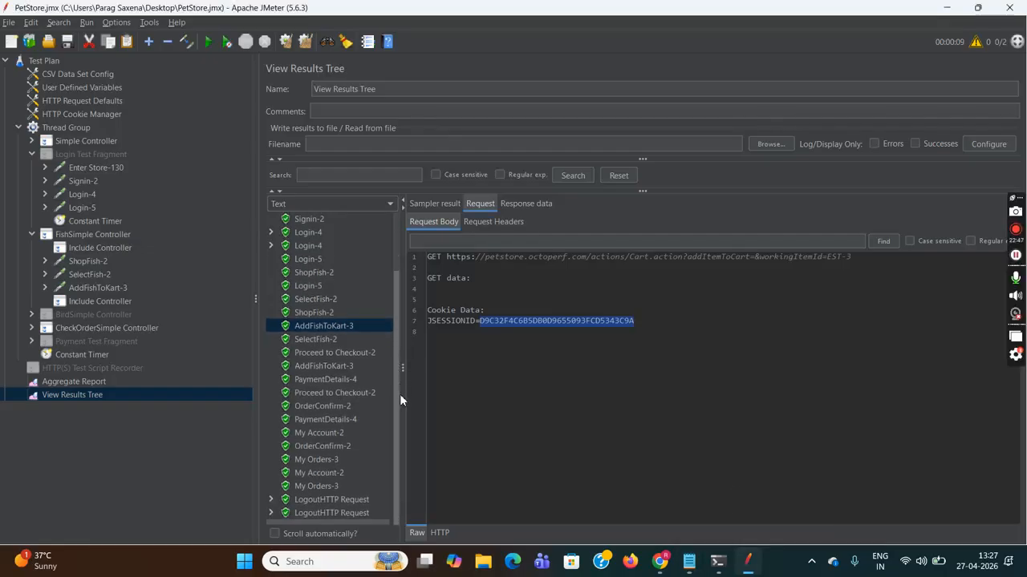
left_click(332, 366)
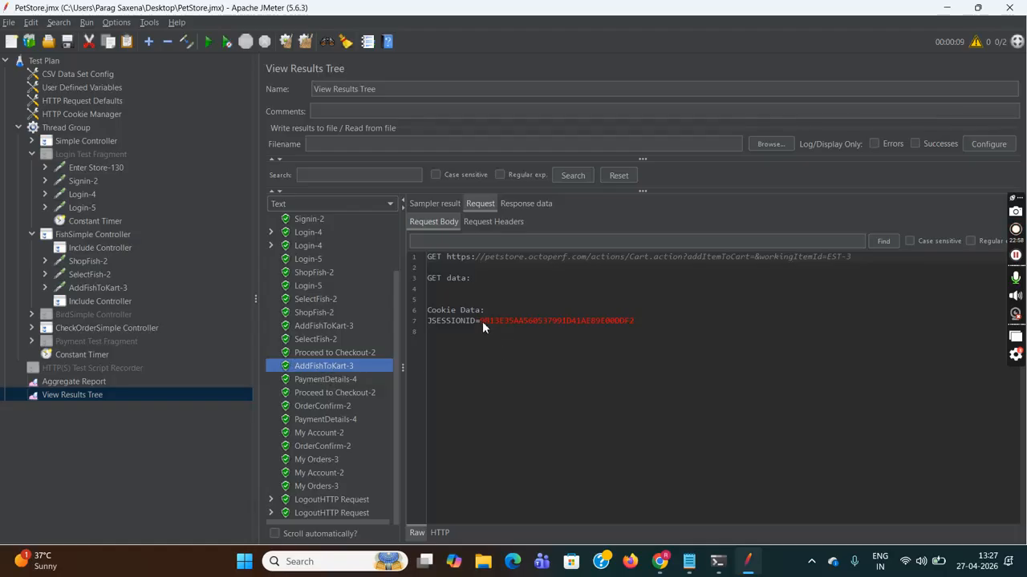
left_click_drag(481, 320, 604, 322)
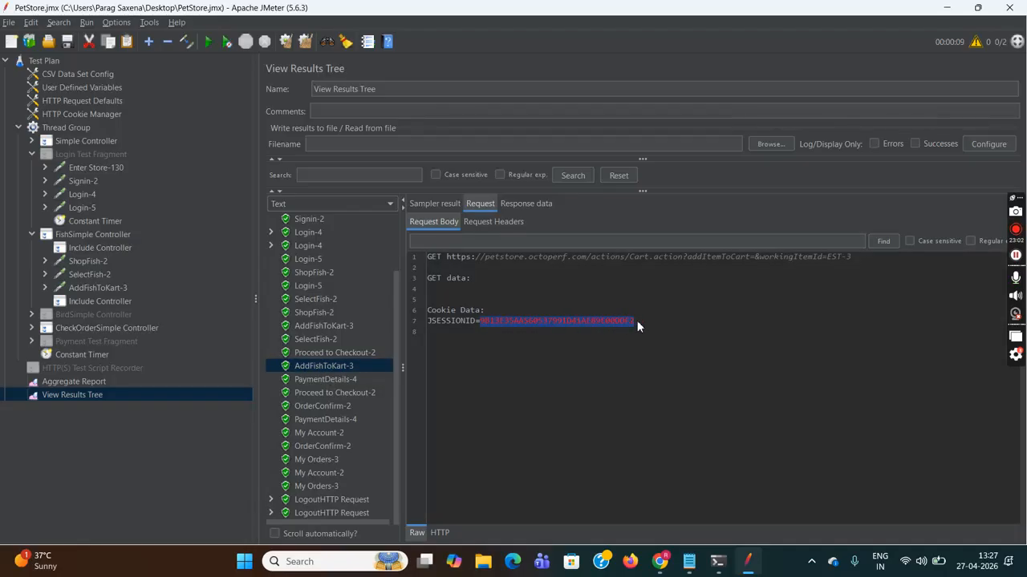
mouse_move(690, 570)
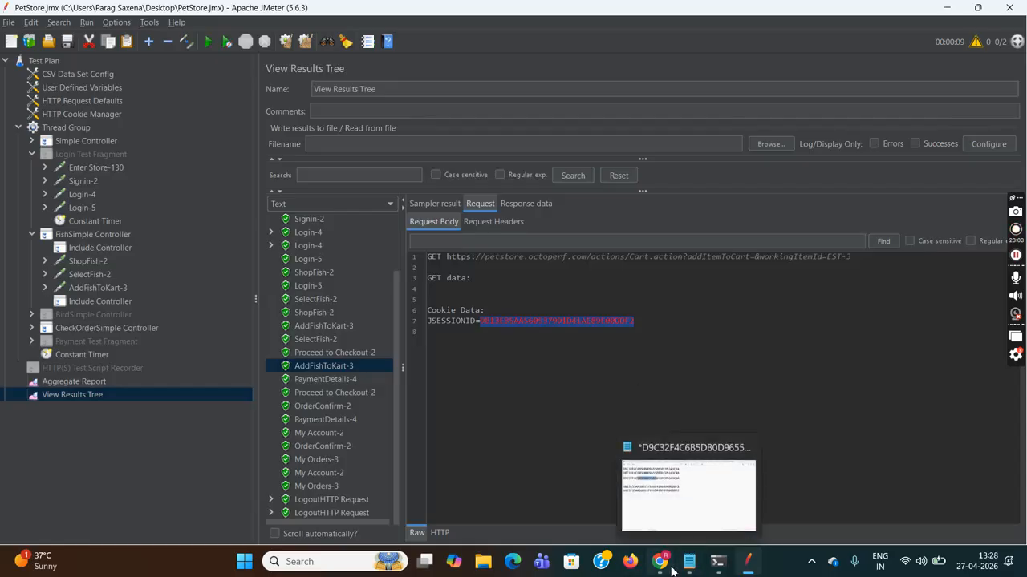
left_click(704, 513)
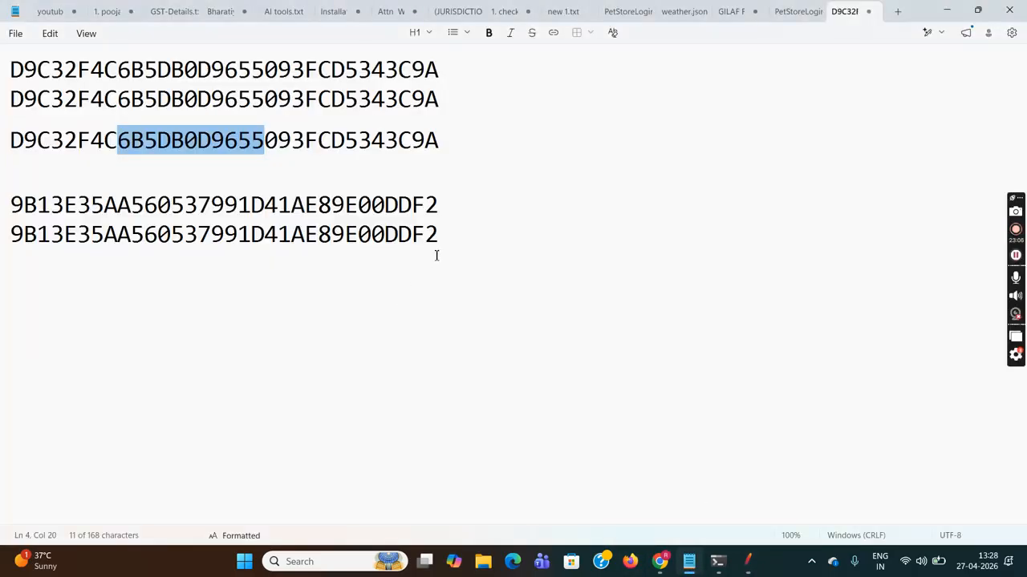
- Paste the second session ID on a new bottom line in Title style, then return to JMeter
left_click(457, 237)
key("Return")
key("Return")
key("BackSpace")
key("shift+Home")
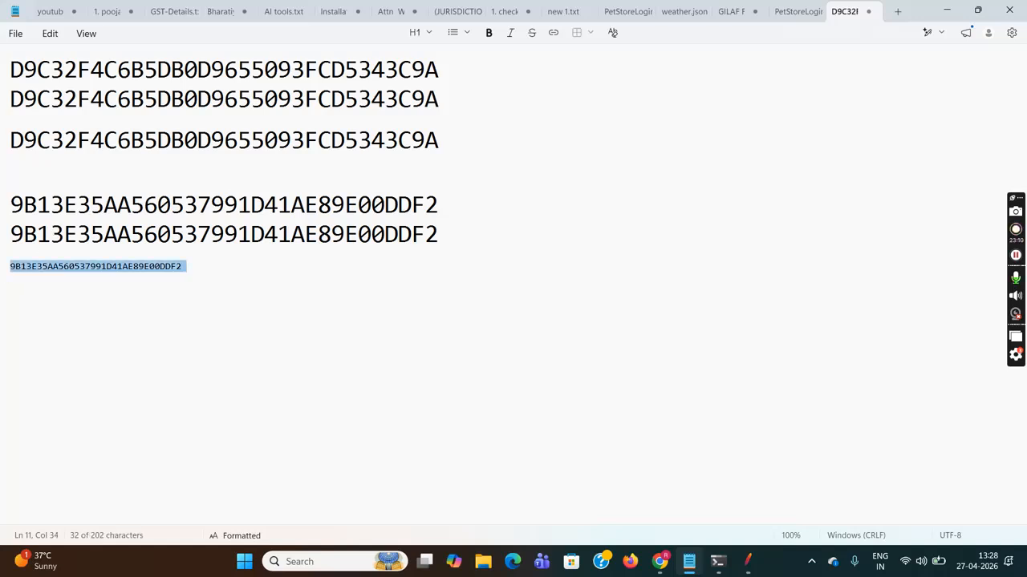
left_click(417, 32)
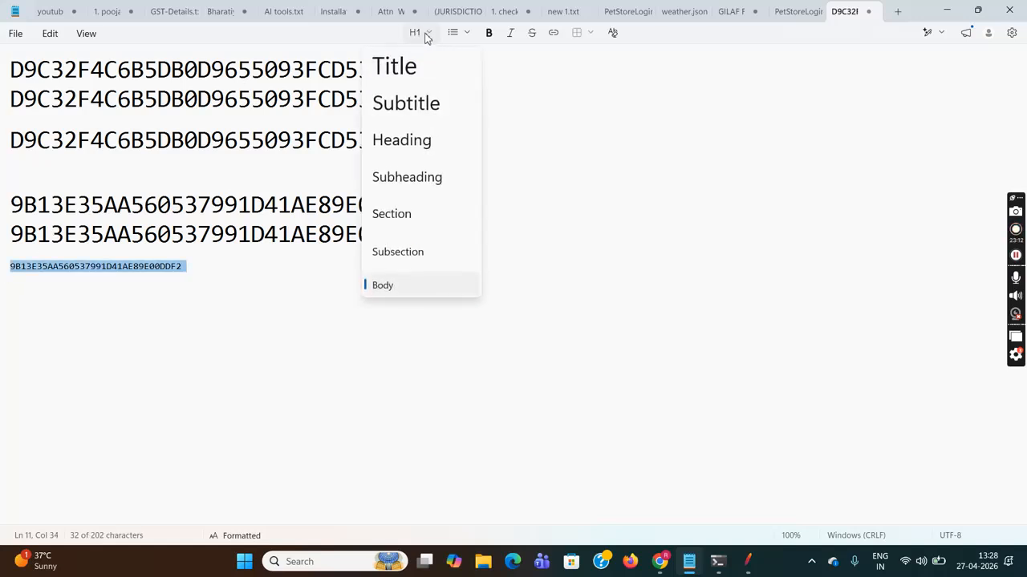
left_click(415, 68)
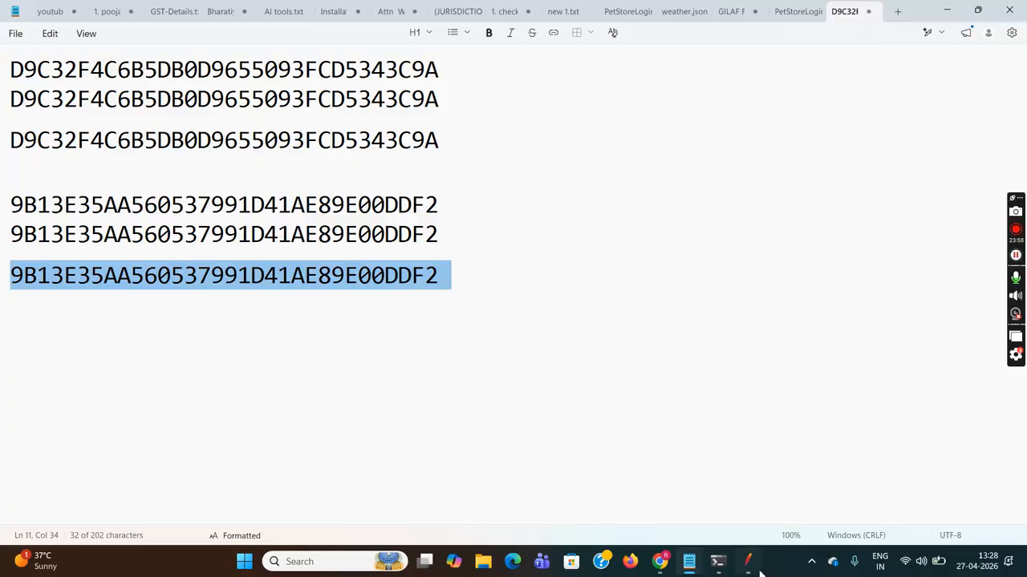
mouse_move(754, 572)
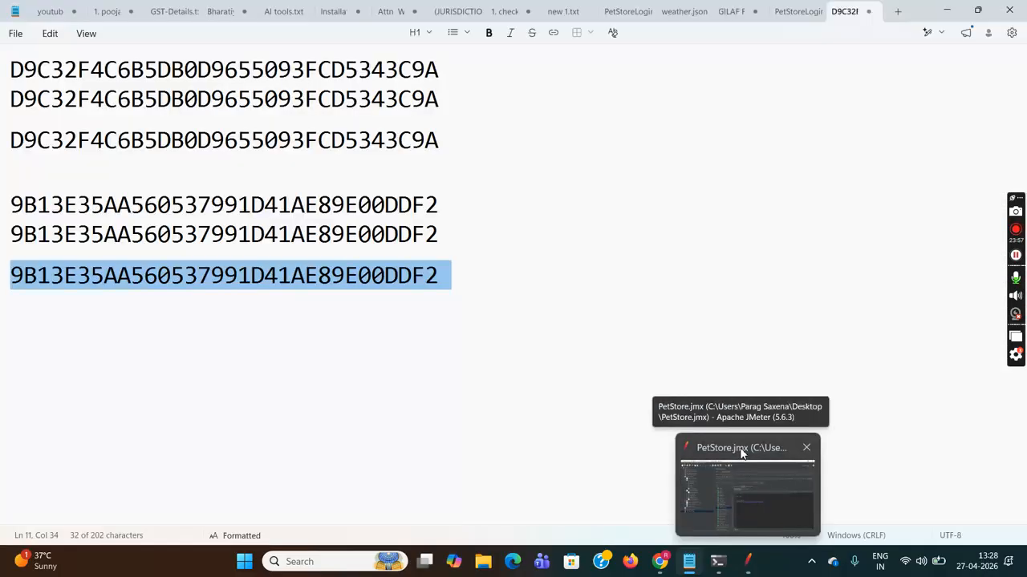
left_click(739, 454)
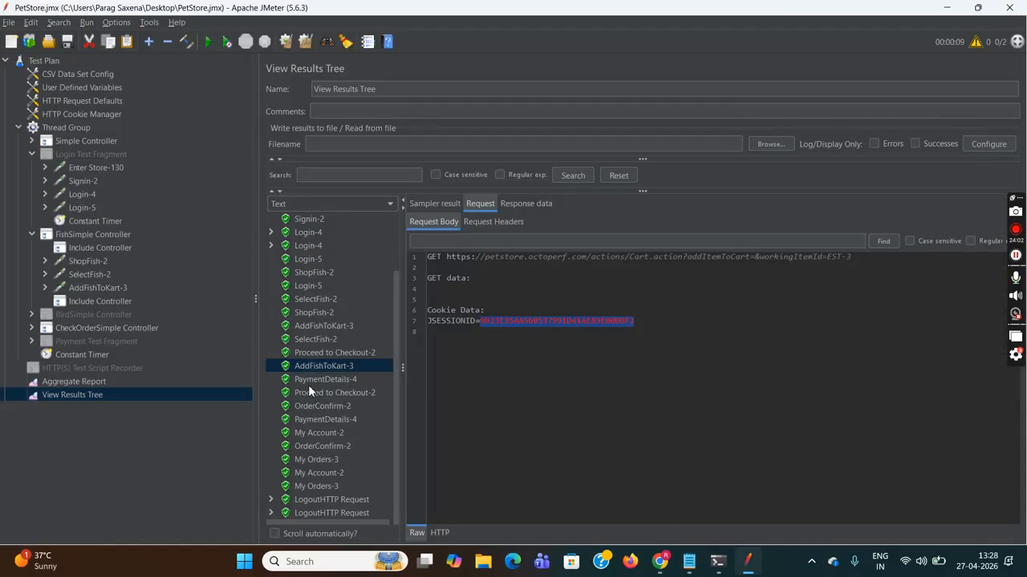
- Highlight the JSESSIONID in both threads' PaymentDetails-4 request bodies
left_click(329, 381)
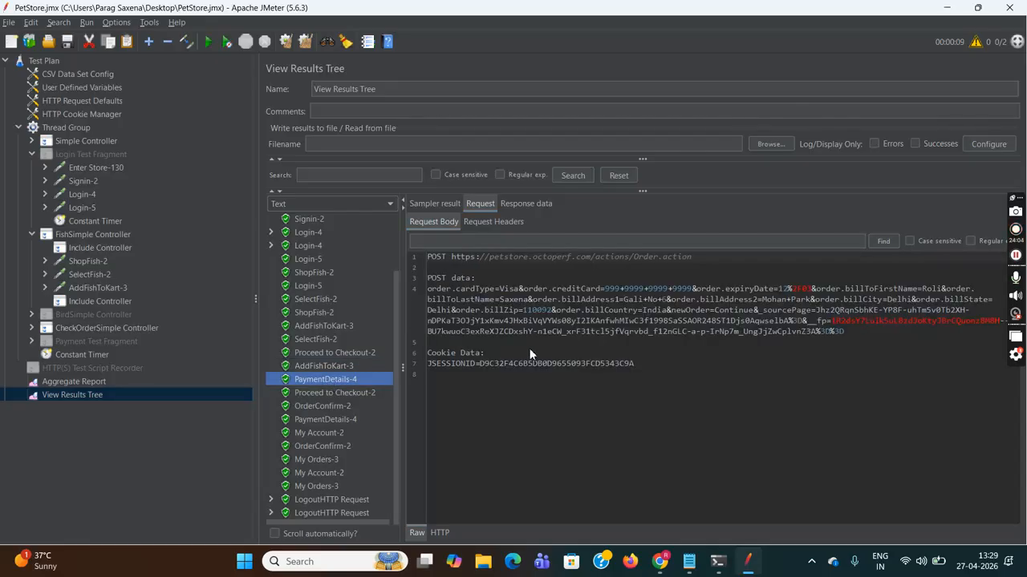
left_click_drag(479, 365, 631, 365)
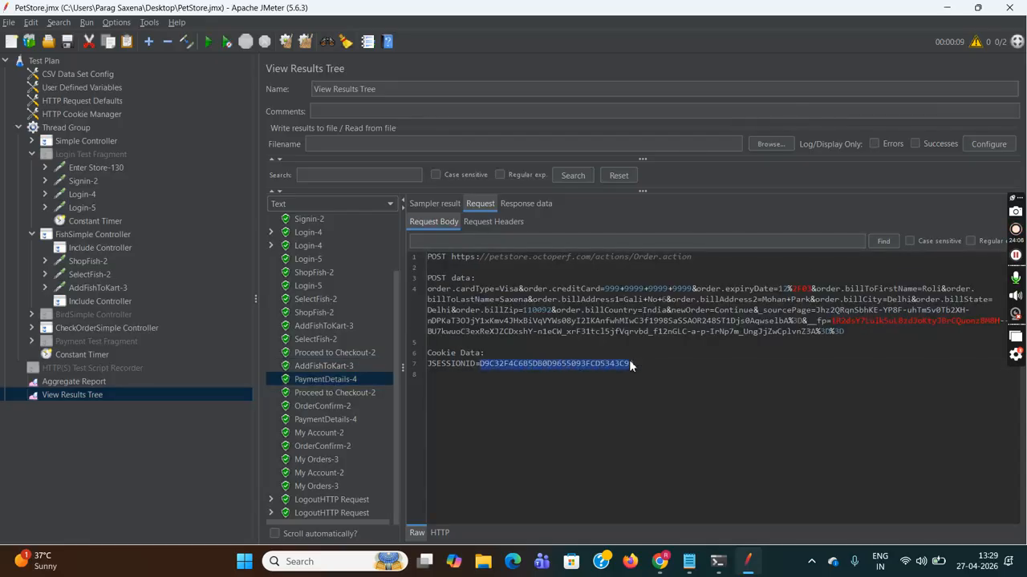
left_click(340, 419)
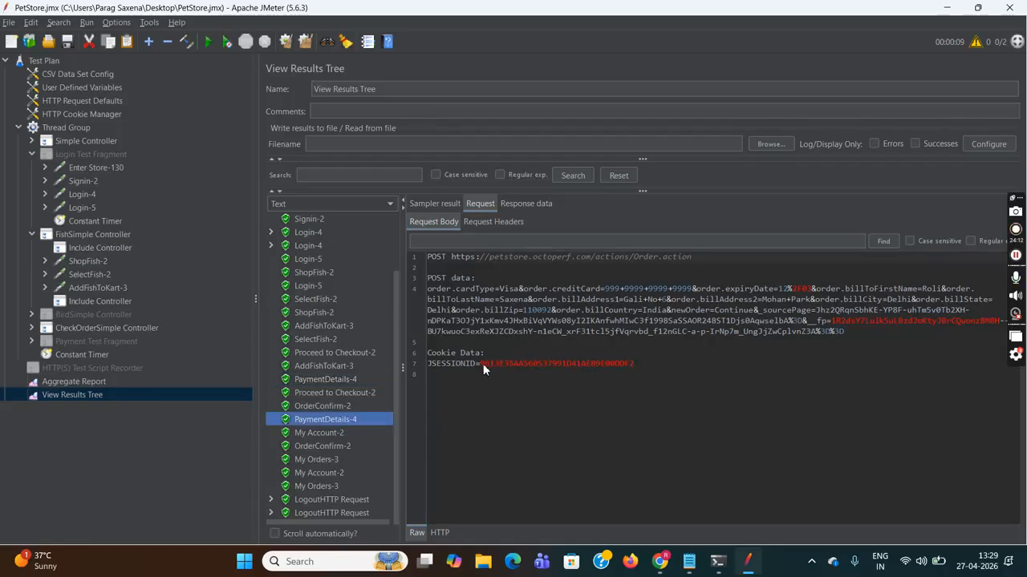
left_click_drag(479, 364, 632, 367)
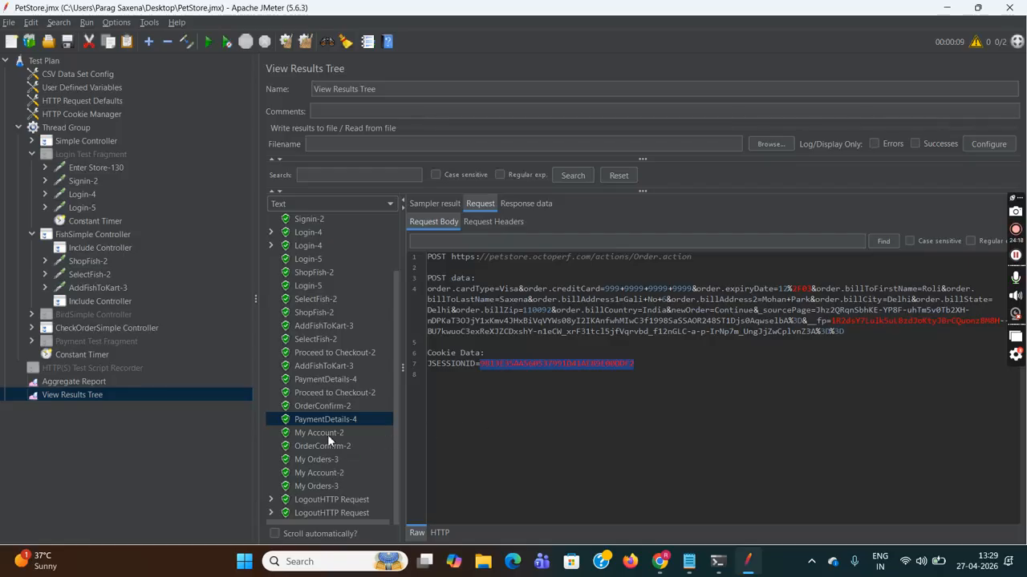
- Highlight the JSESSIONID cookie value in the first My Account-2 request
left_click(328, 435)
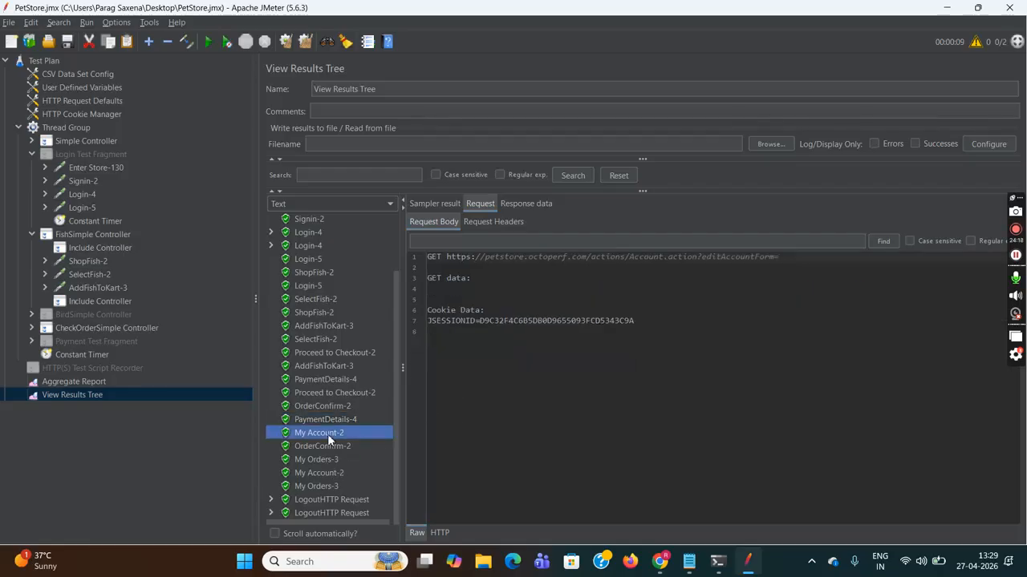
double_click(479, 321)
double_click(644, 320)
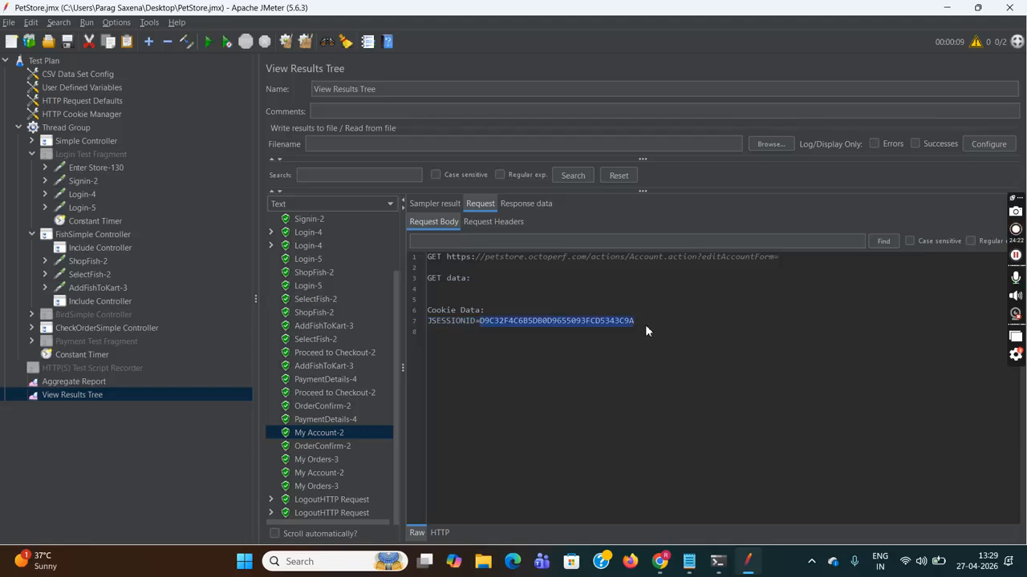
left_click(389, 206)
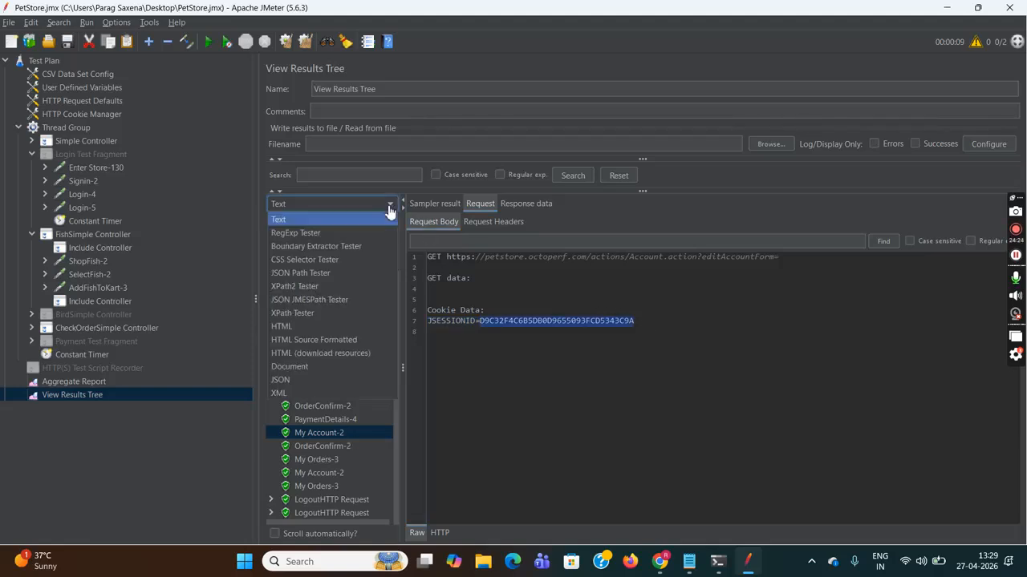
- Render My Account-2 responses as HTML and compare both threads' logged-in user IDs
left_click(340, 327)
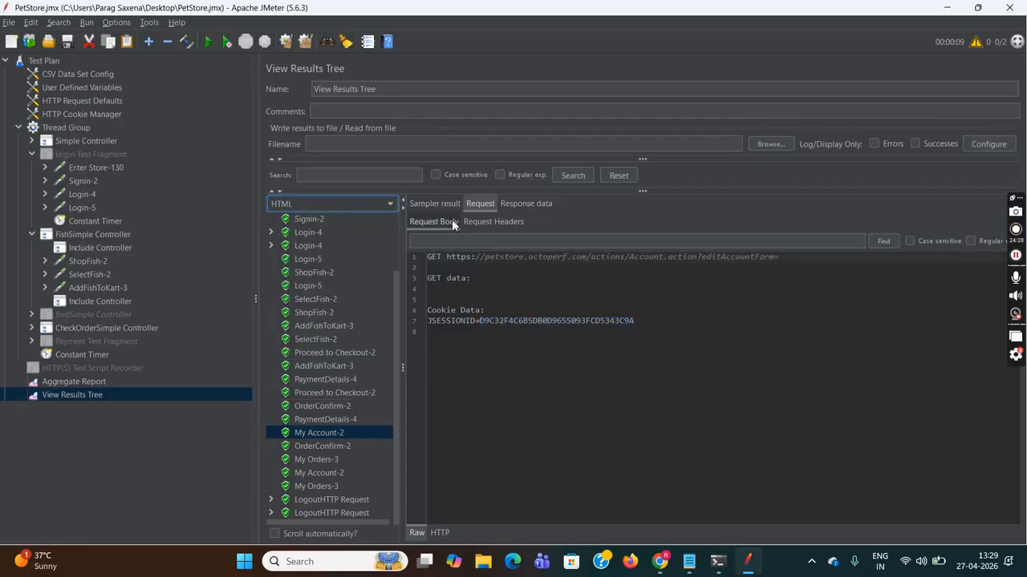
left_click(520, 202)
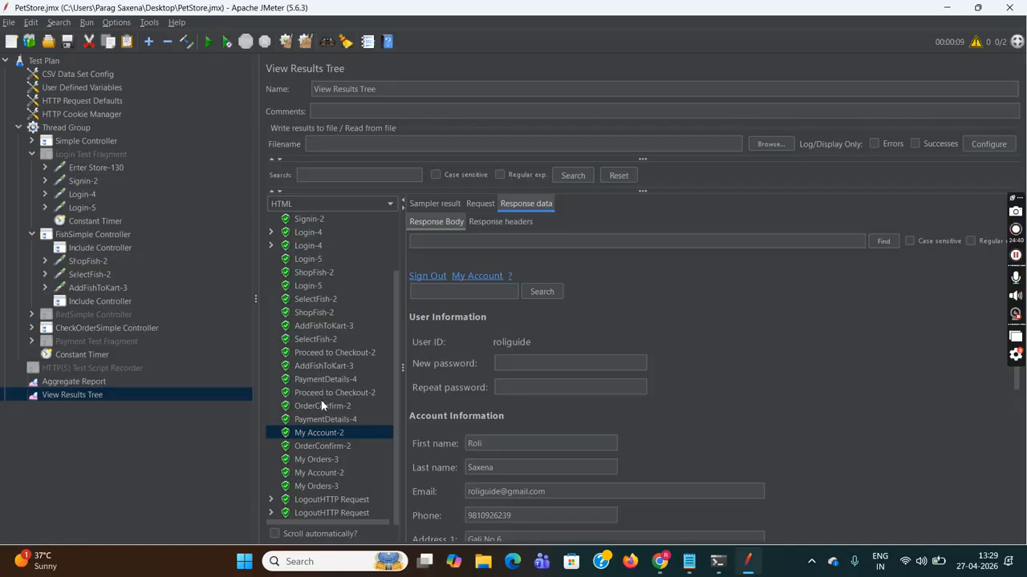
left_click(336, 474)
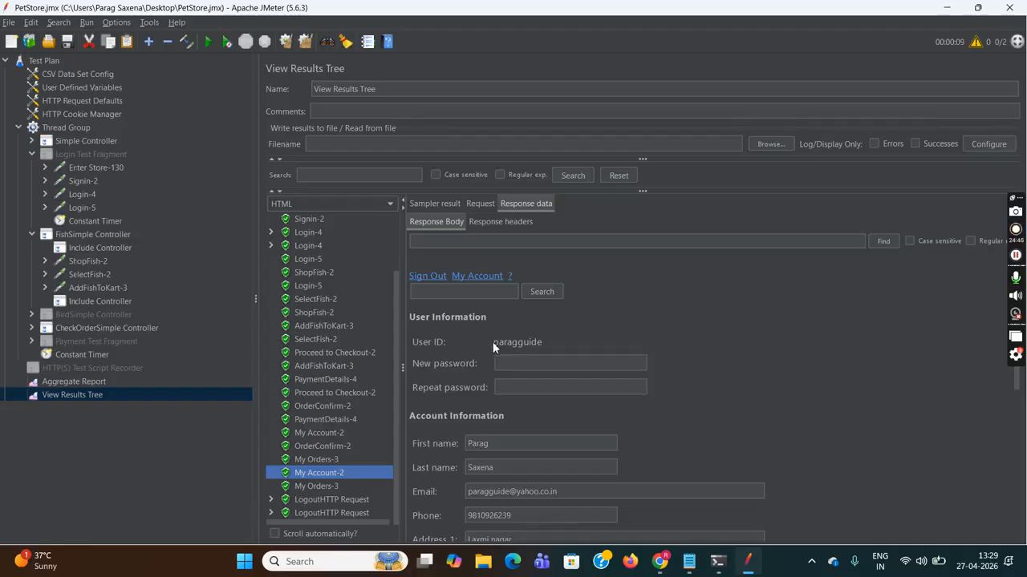
left_click_drag(492, 342, 537, 341)
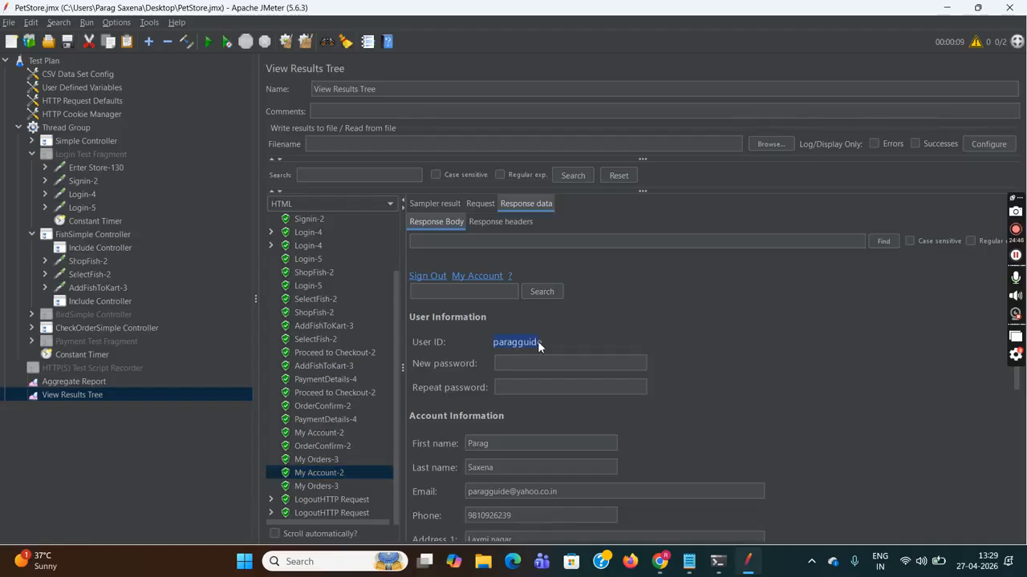
left_click(334, 433)
left_click_drag(491, 343, 531, 343)
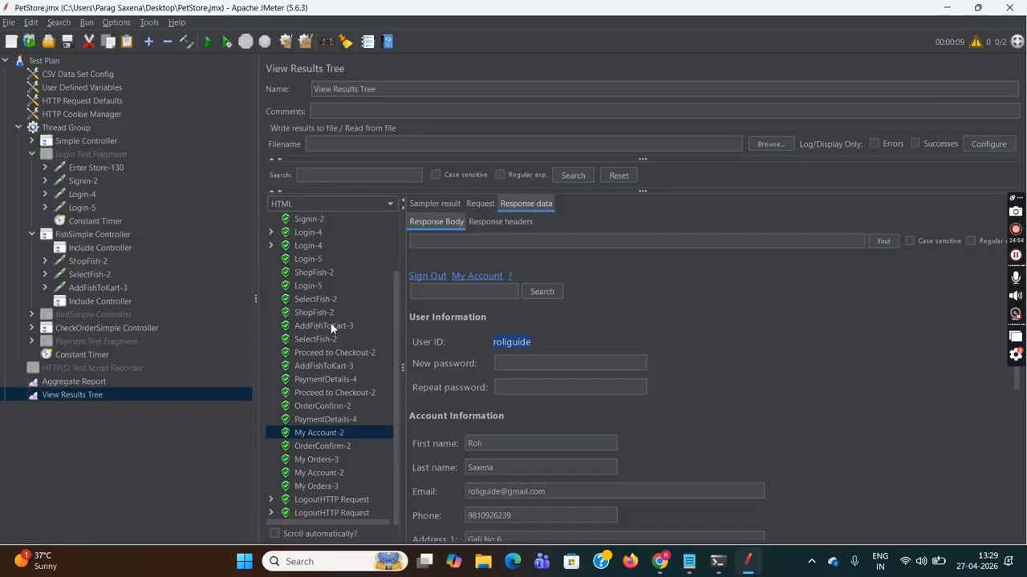
- Compare the rendered order lists of both My Orders-3 responses
left_click(481, 204)
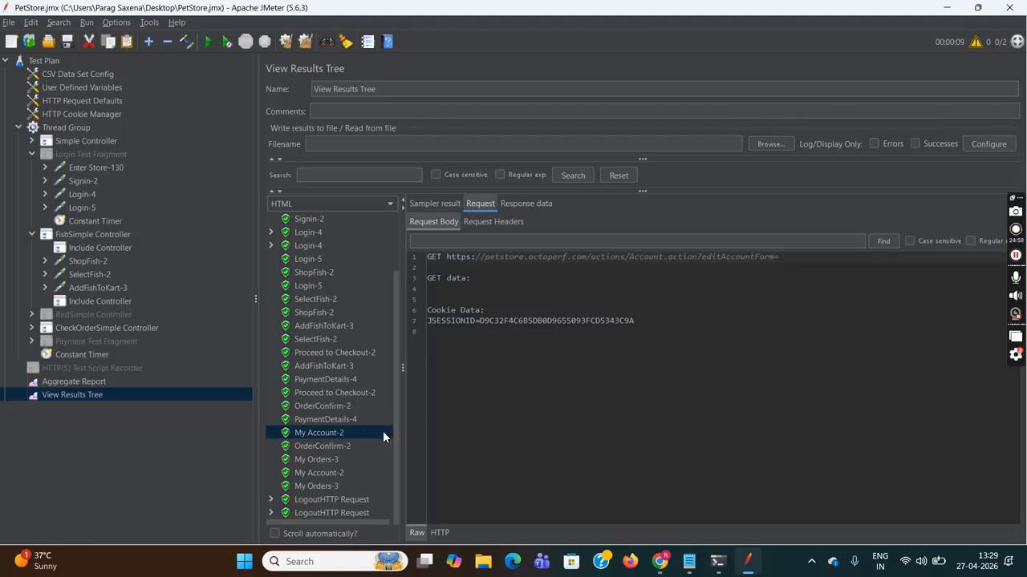
left_click(318, 459)
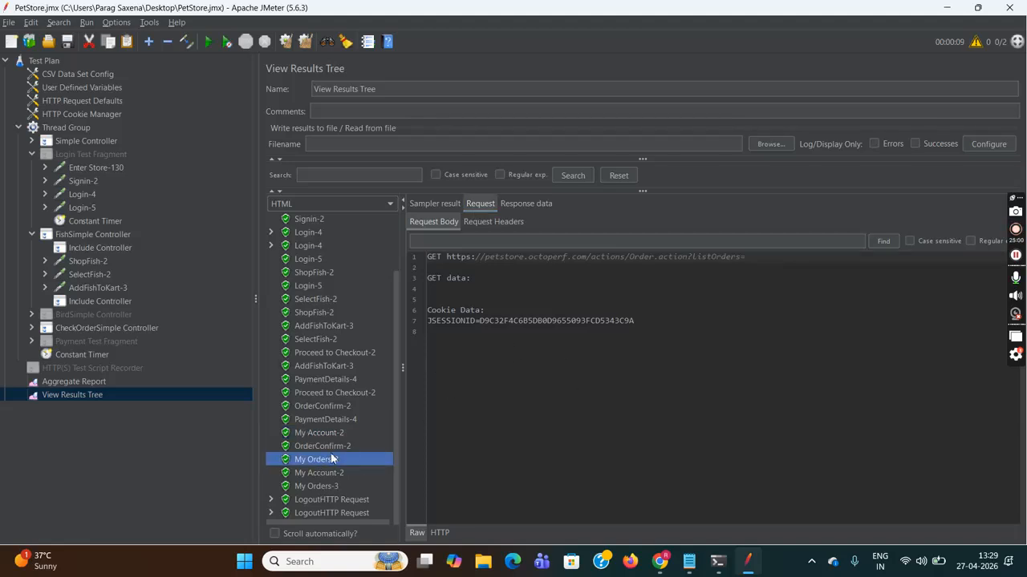
left_click(529, 204)
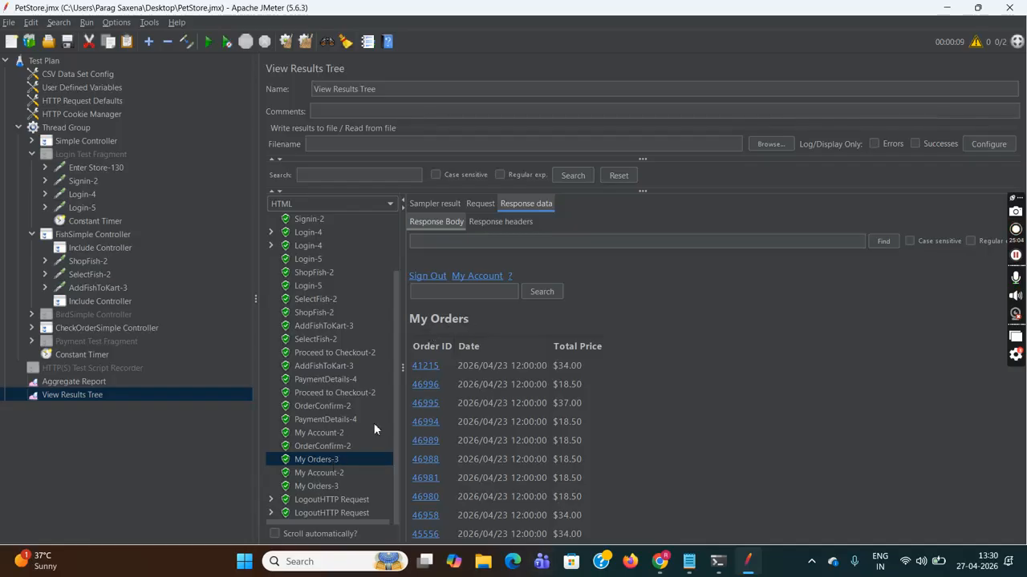
left_click(332, 487)
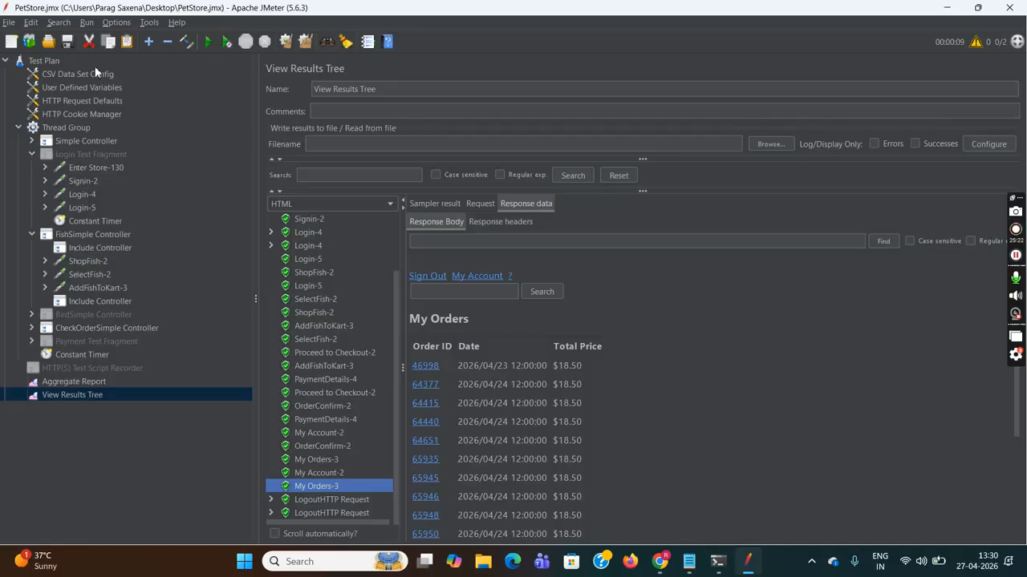
left_click(70, 129)
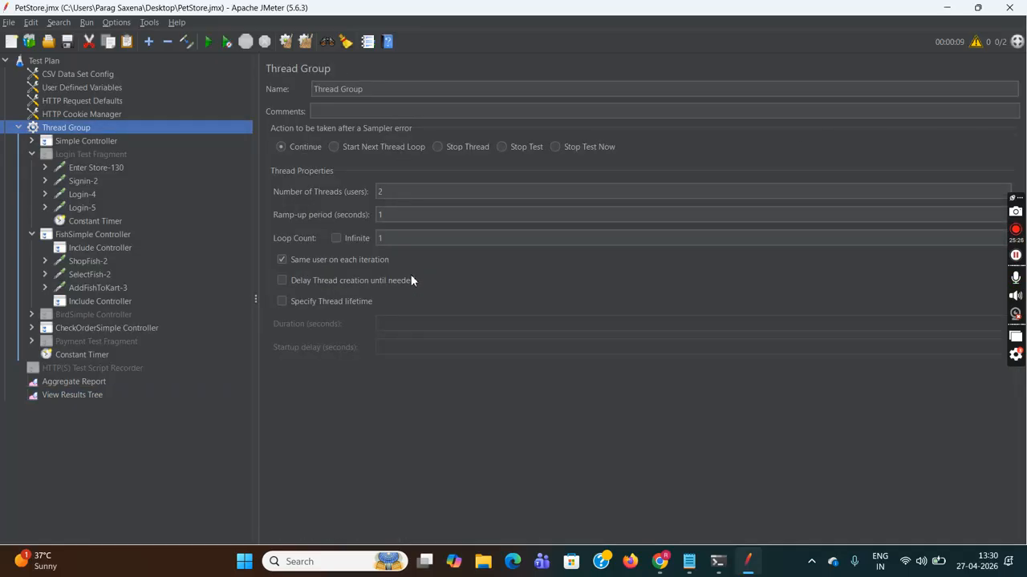
- Clear the previous run's results from the Aggregate Report and View Results Tree
left_click(91, 74)
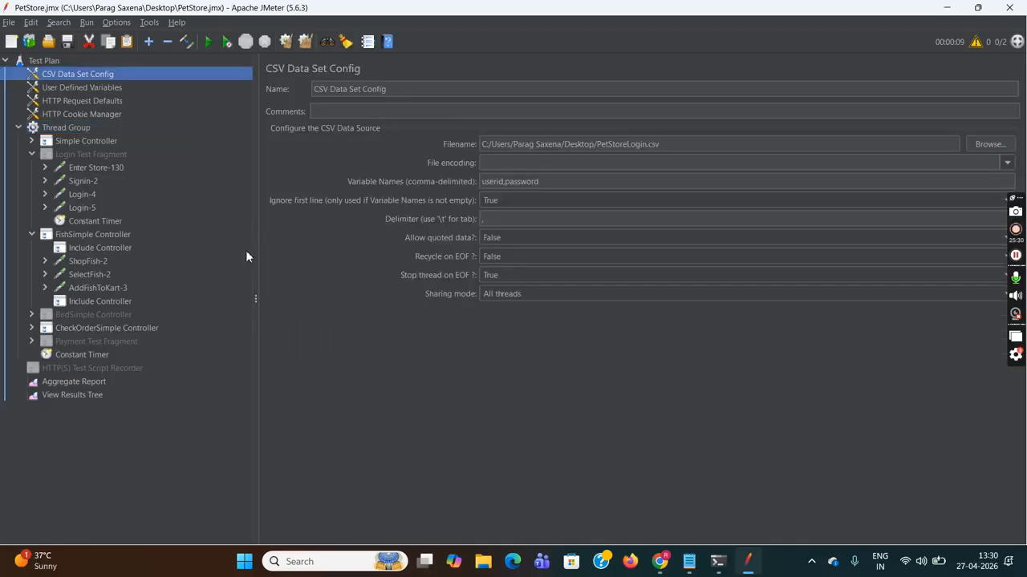
left_click(88, 382)
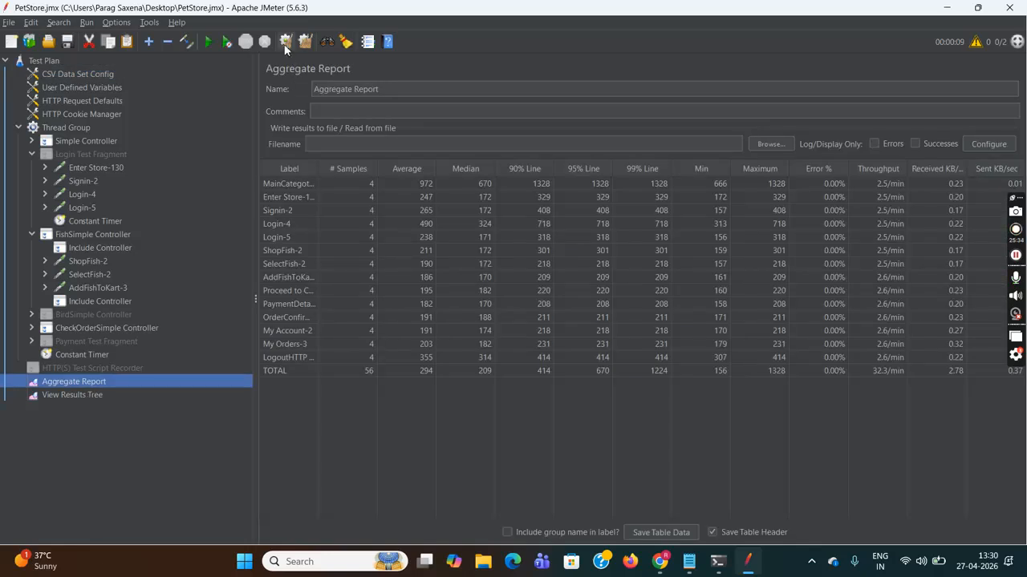
left_click(285, 45)
left_click(98, 392)
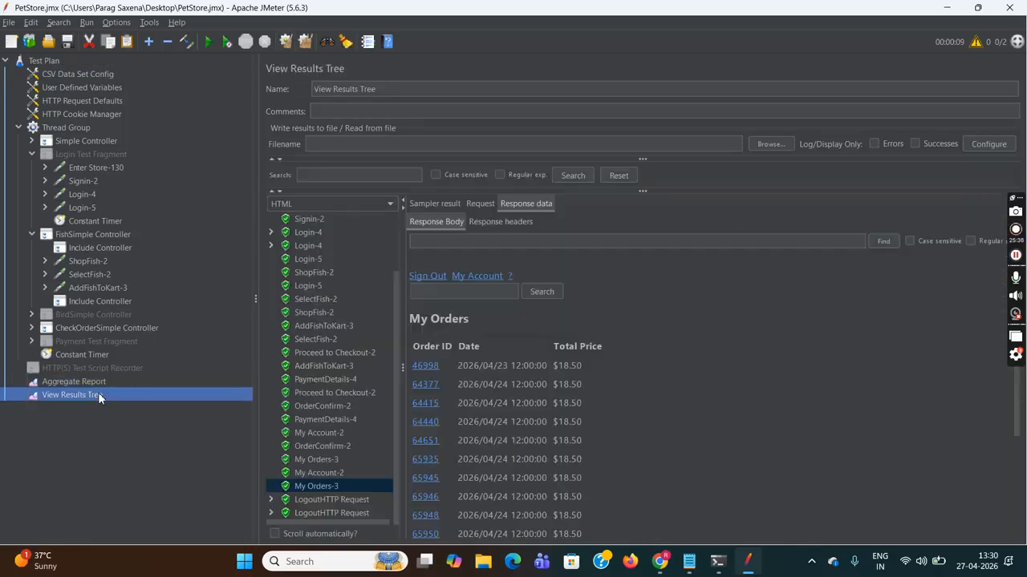
left_click(292, 38)
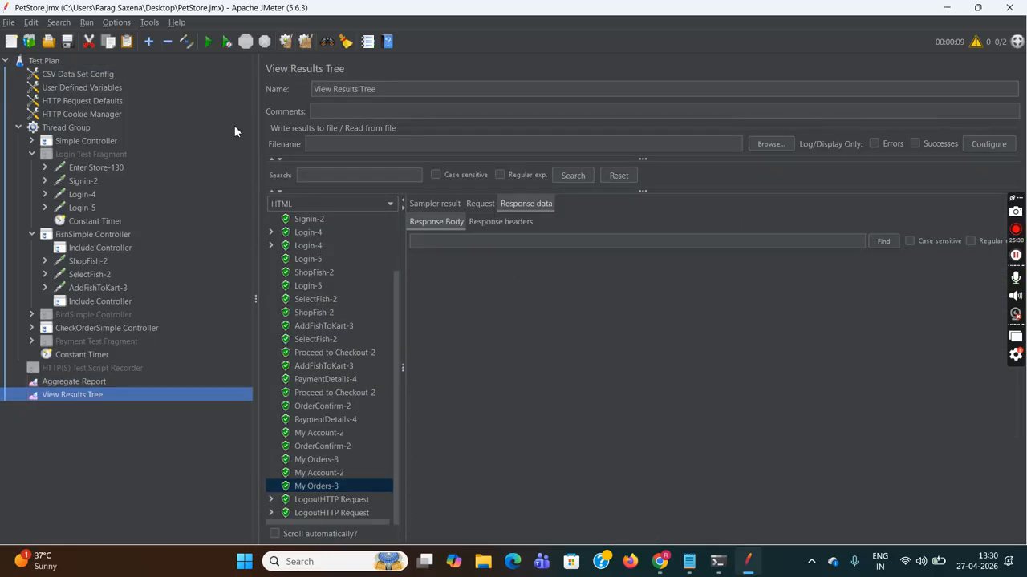
left_click(71, 127)
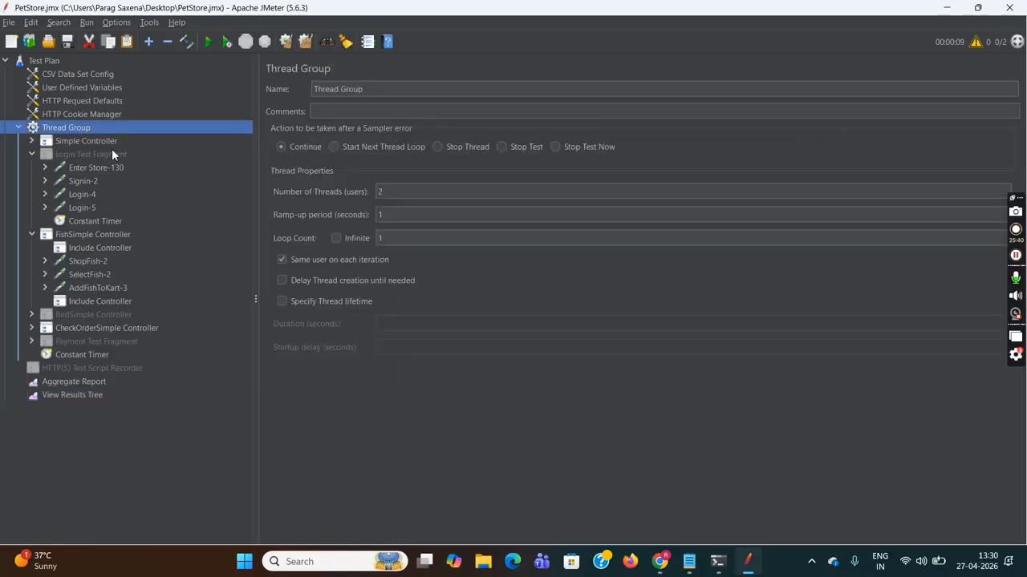
- Change the Thread Group's number of threads from 2 to 3
left_click(403, 193)
key("BackSpace")
type("3")
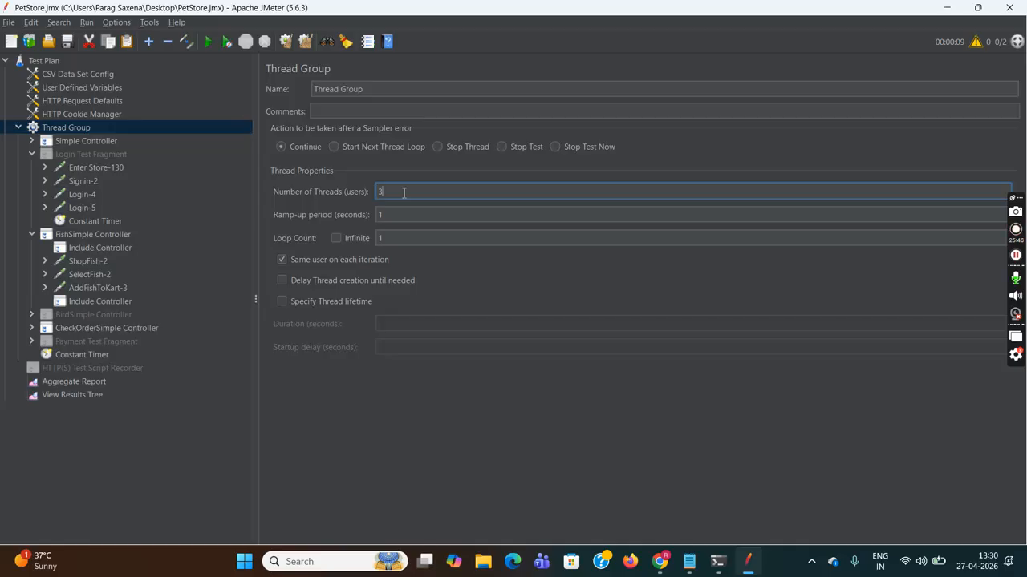
- Set Recycle on EOF to True in the CSV Data Set Config
left_click(109, 76)
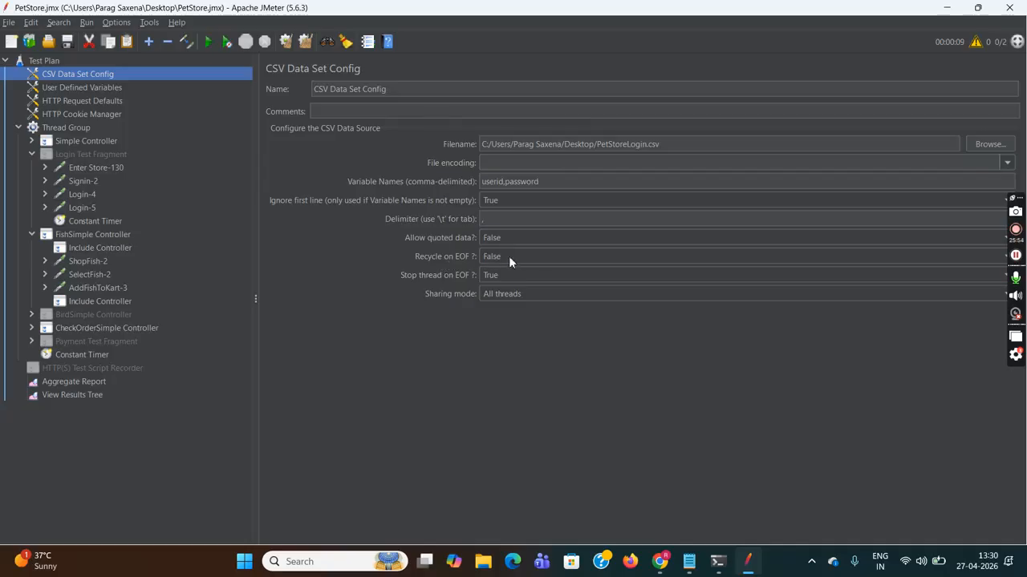
left_click(508, 256)
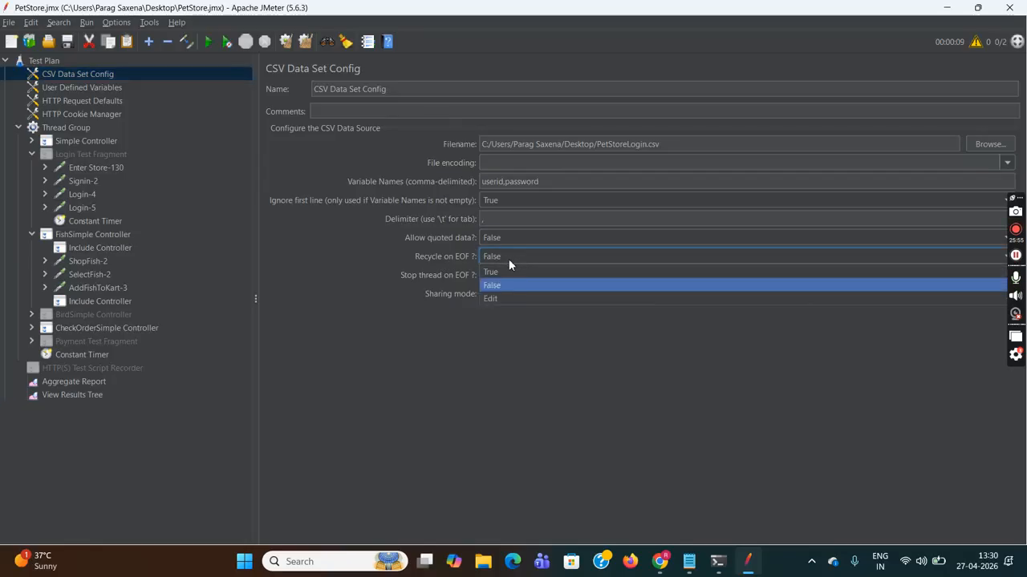
left_click(502, 274)
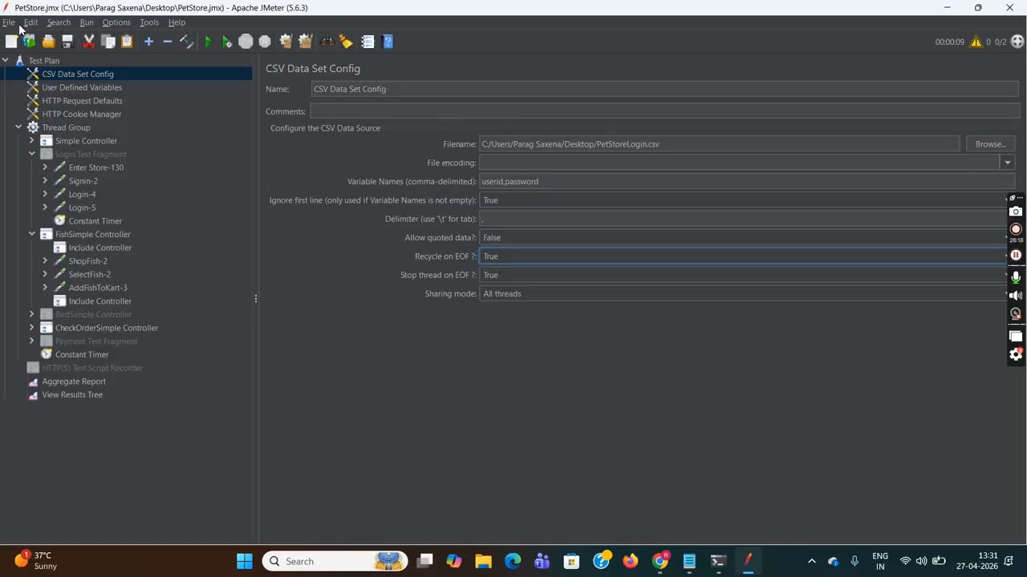
- Save the test plan
left_click(13, 23)
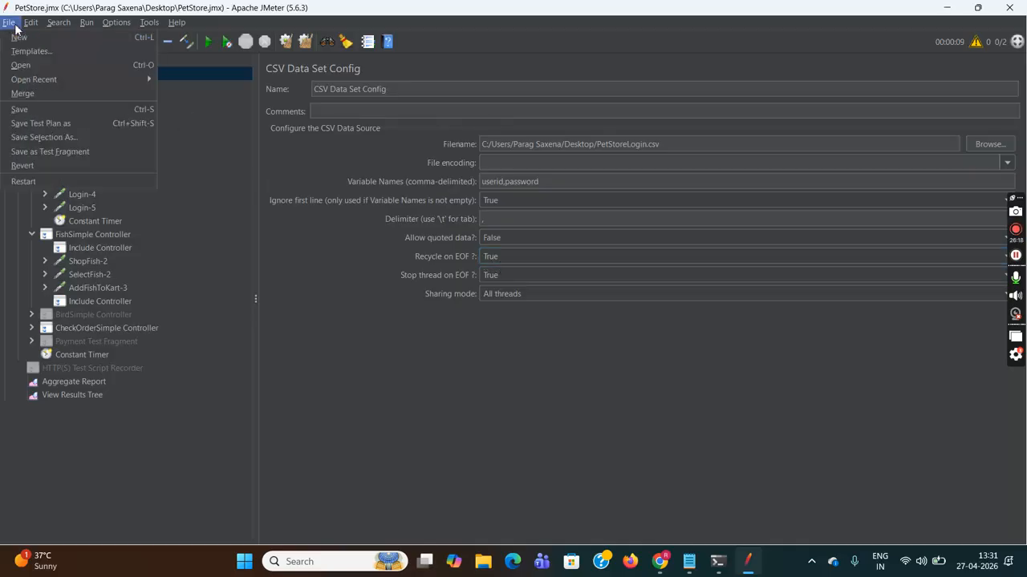
left_click(36, 108)
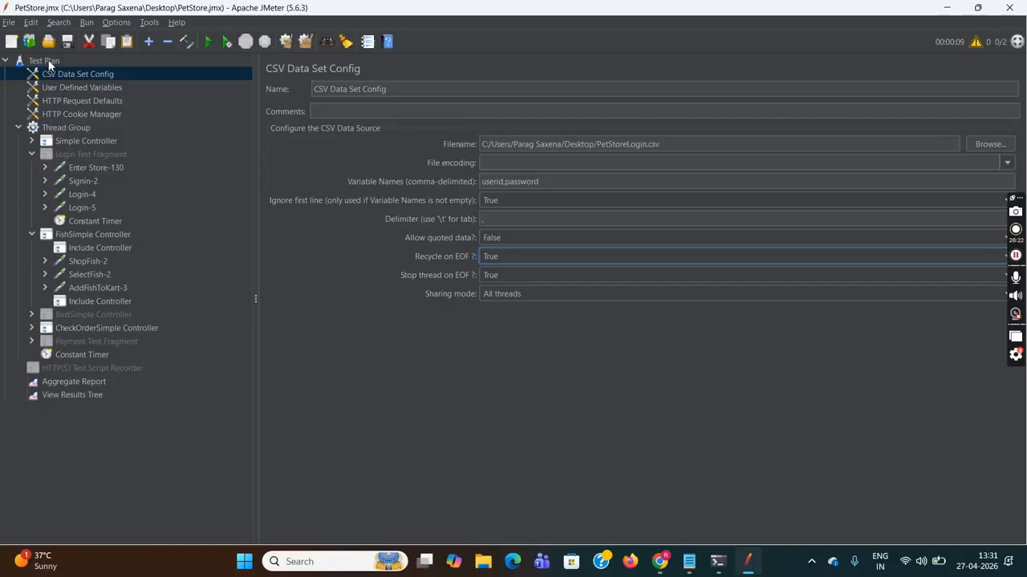
left_click(48, 61)
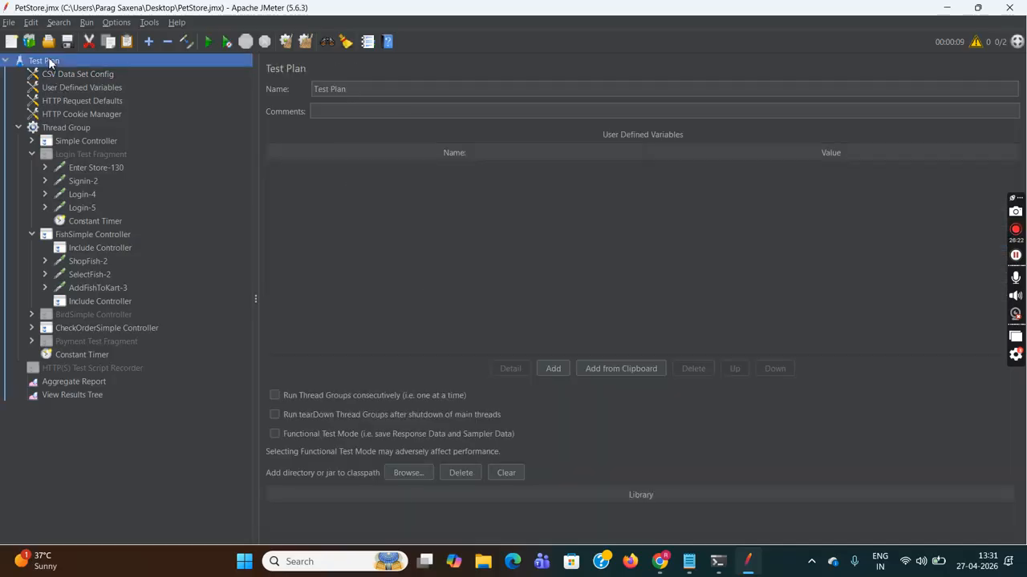
- Run the 3-thread test and check which user each Login-4 response logged in as
left_click(208, 41)
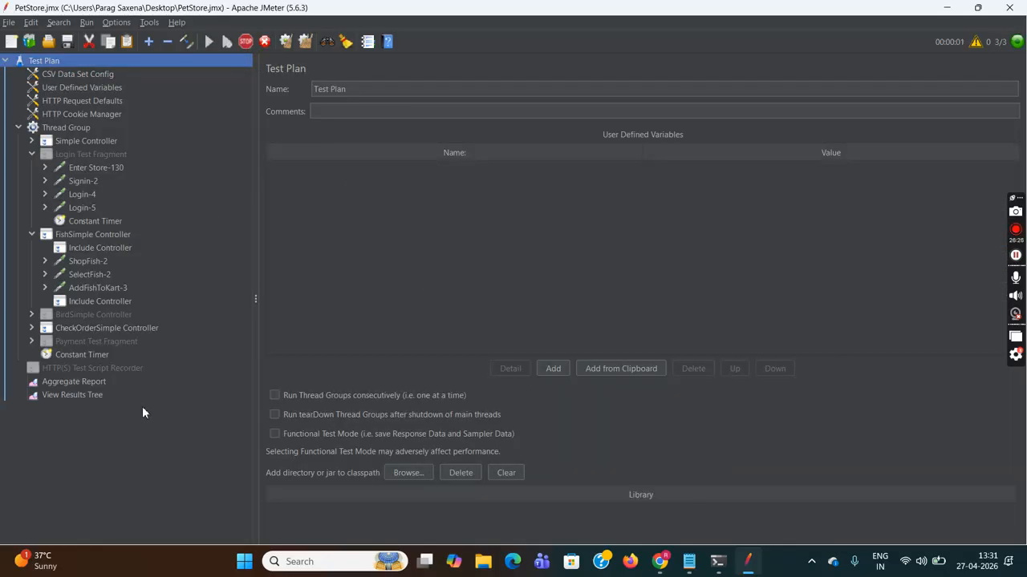
left_click(78, 395)
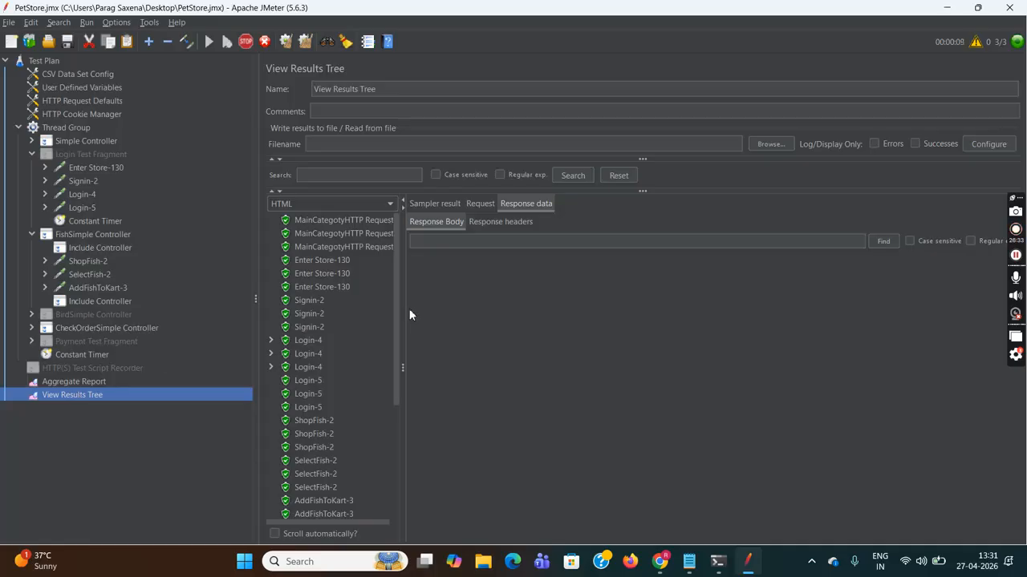
left_click(309, 342)
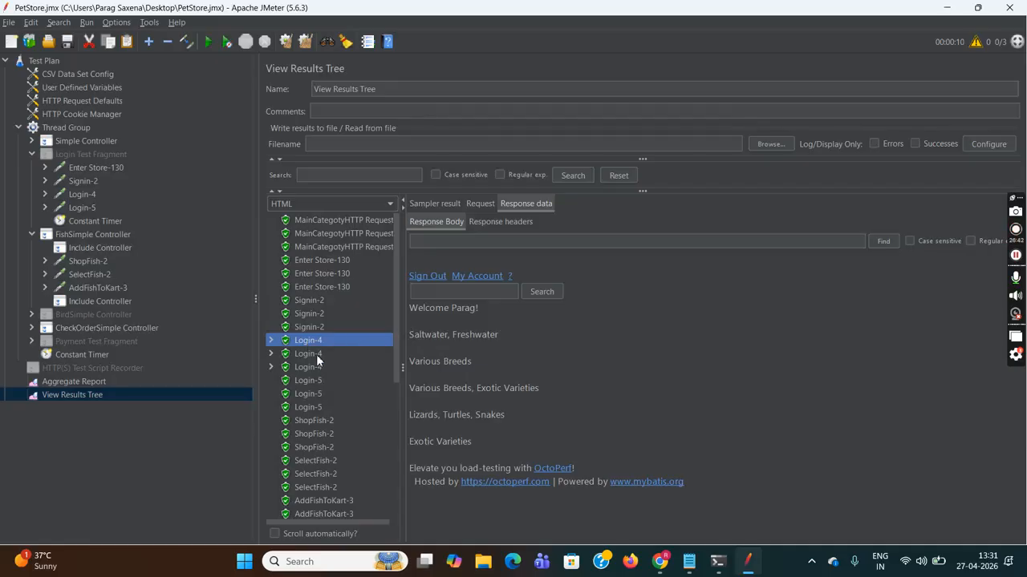
left_click(316, 354)
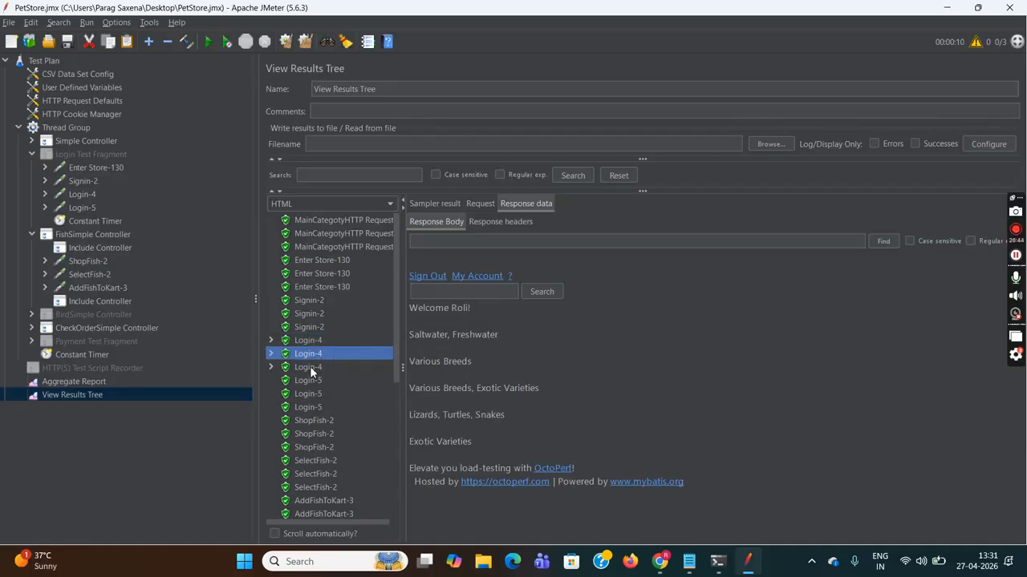
left_click(310, 367)
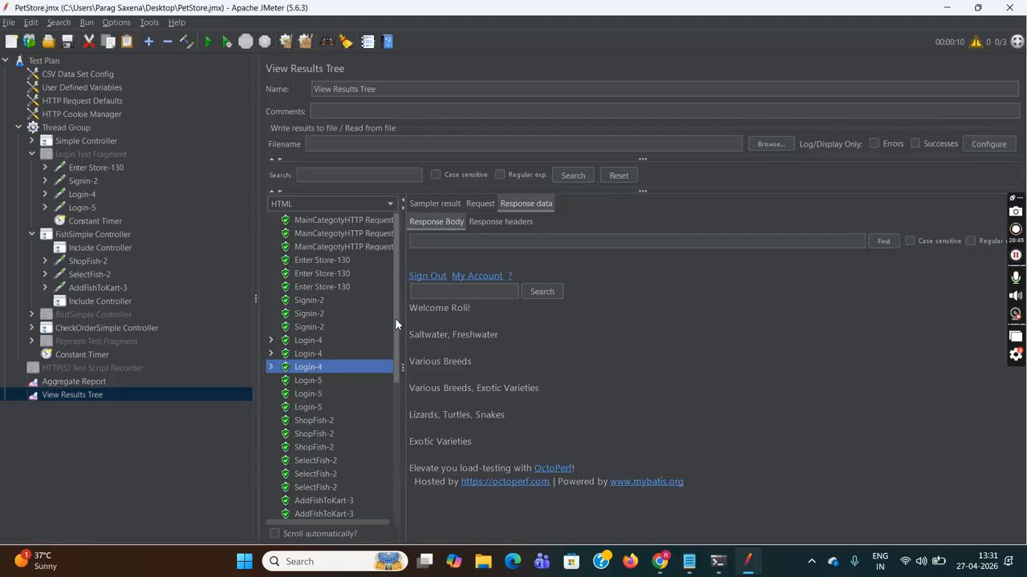
- Recheck the second and third Login-4 responses' logged-in users
left_click_drag(394, 318, 395, 337)
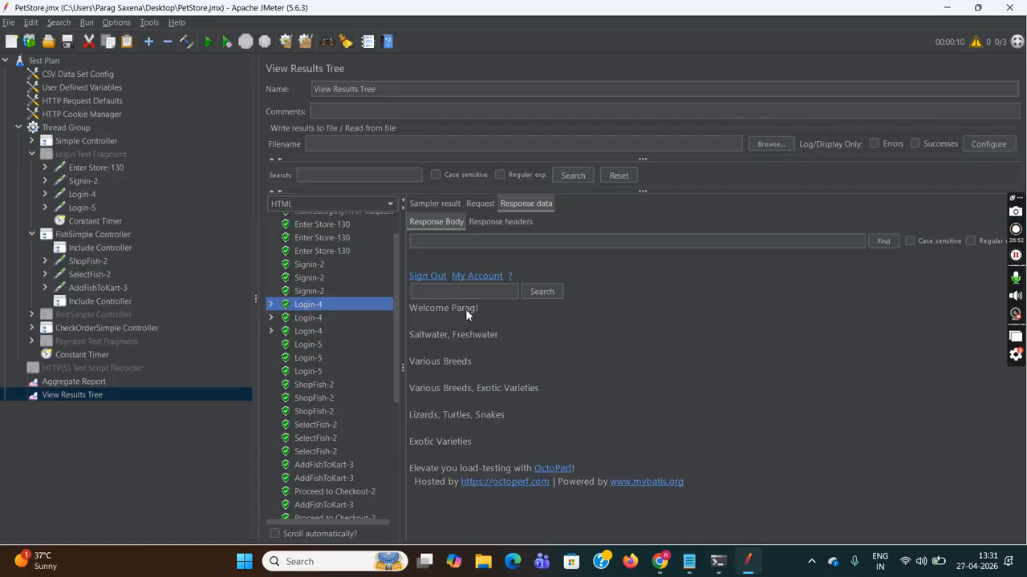
left_click(309, 319)
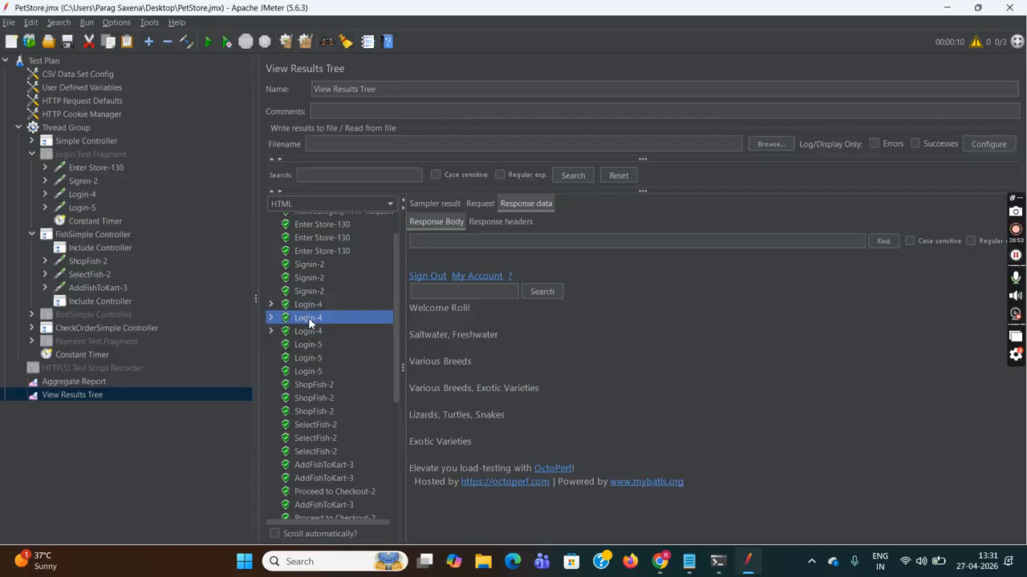
left_click(305, 333)
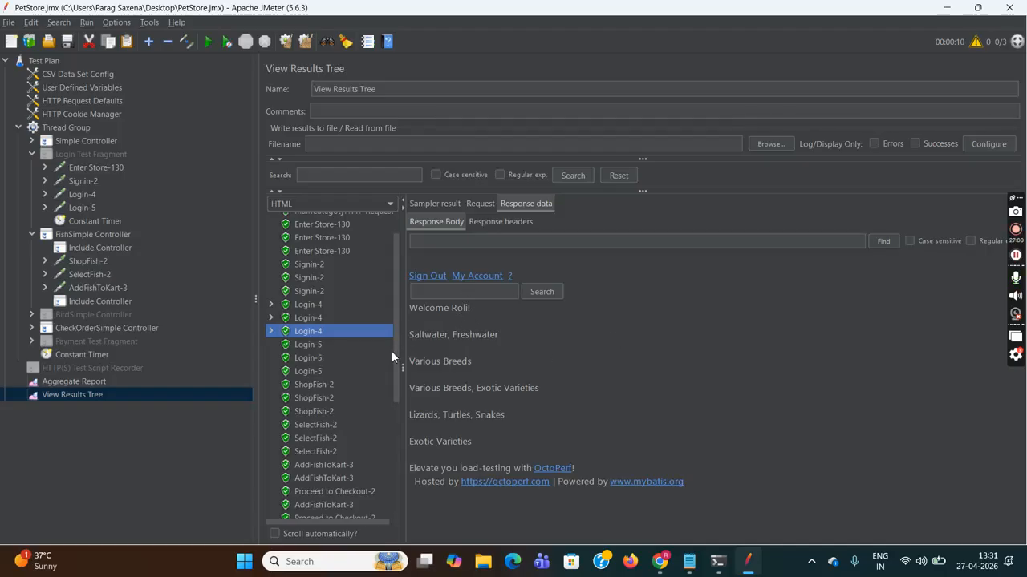
left_click_drag(395, 350, 395, 407)
scroll(395, 404, "up", 3)
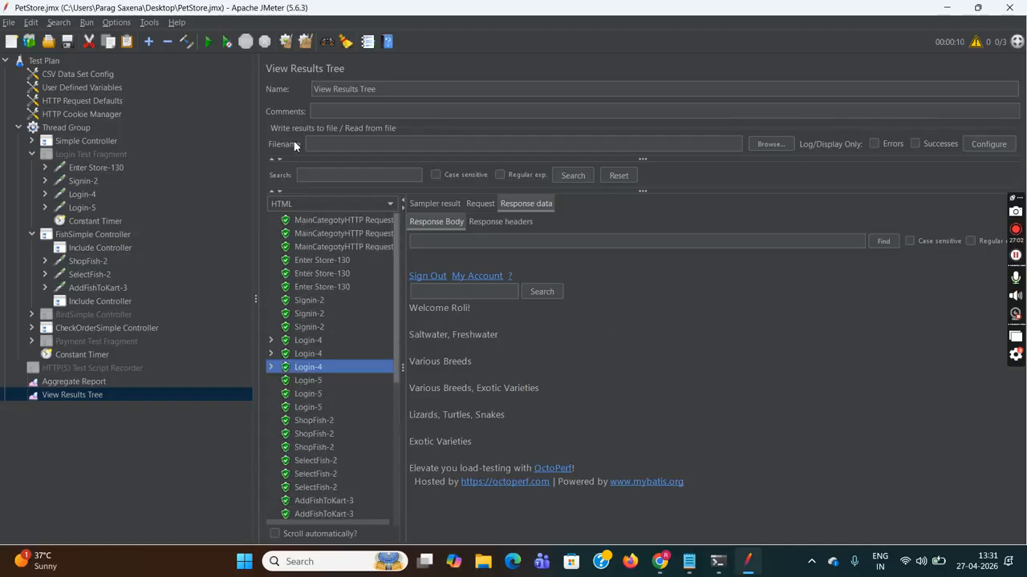
- Change the Thread Group's number of threads from 3 to 4
left_click(79, 129)
left_click(392, 190)
key("BackSpace")
type("4")
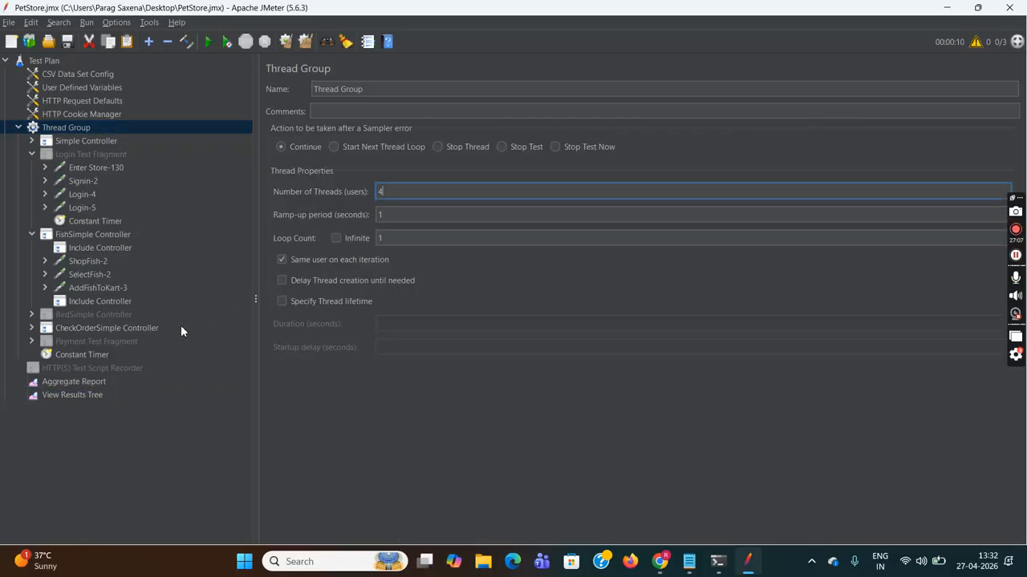
- Clear the old results from View Results Tree and Aggregate Report
left_click(81, 394)
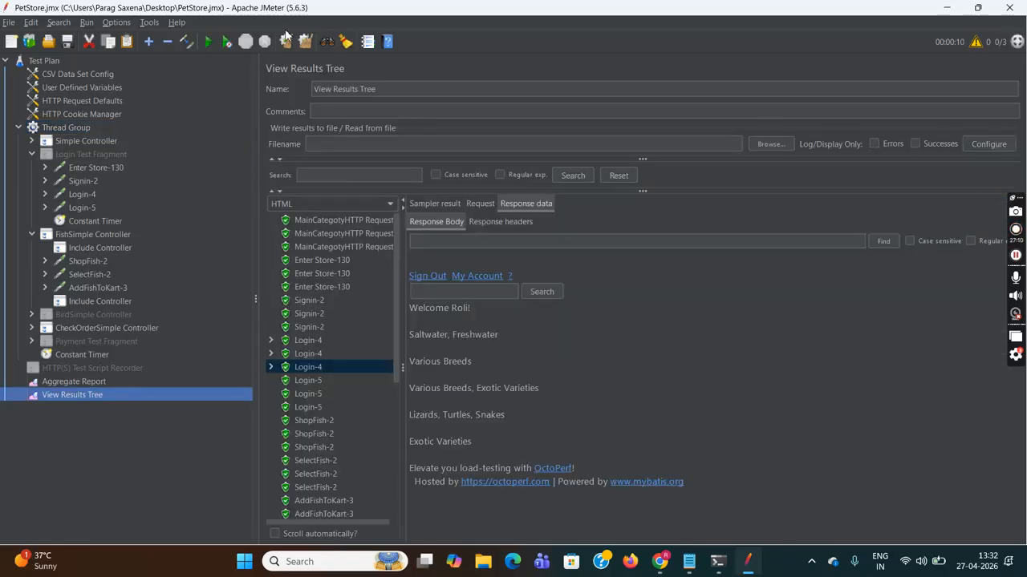
left_click(285, 41)
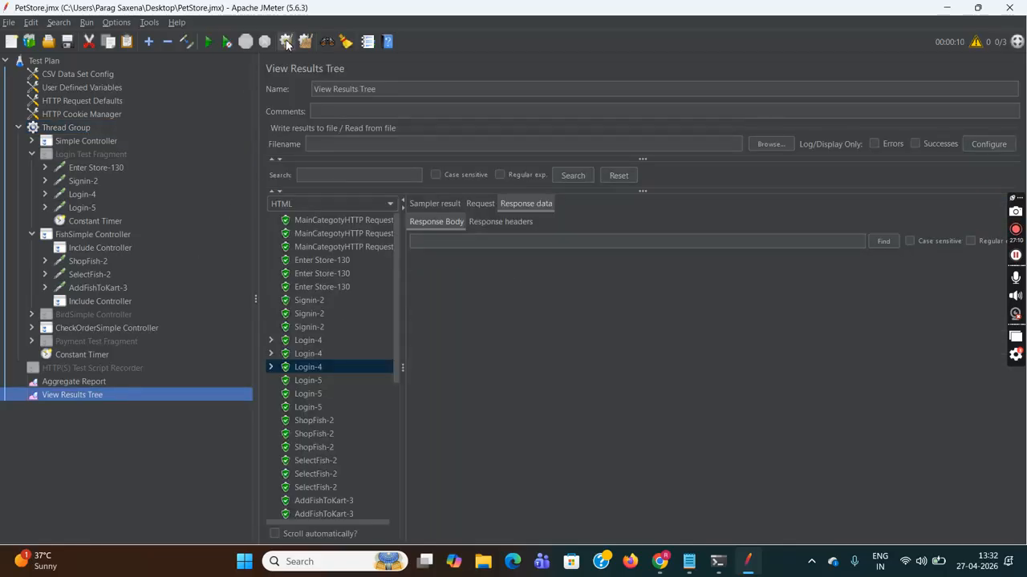
left_click(86, 382)
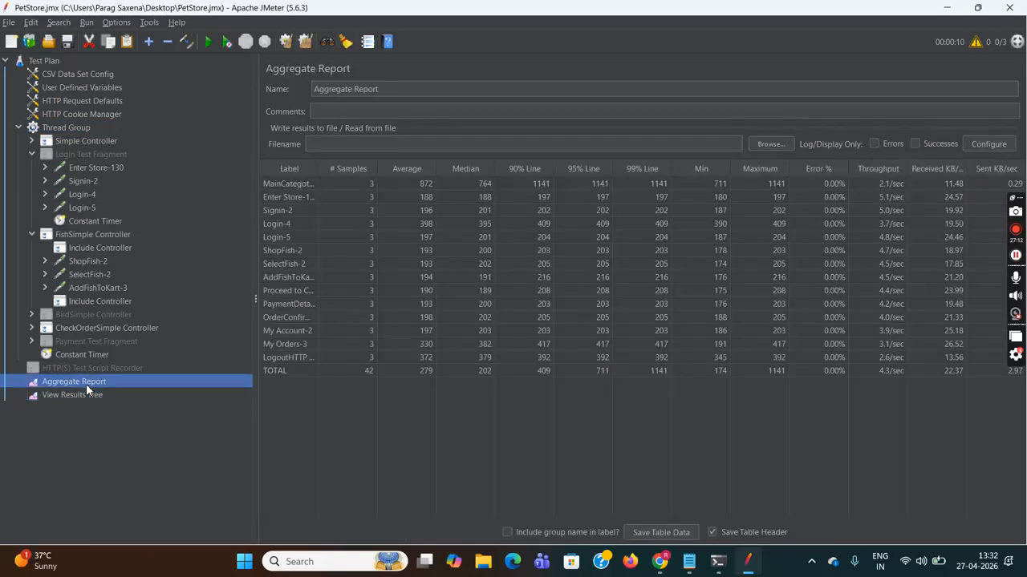
left_click(285, 42)
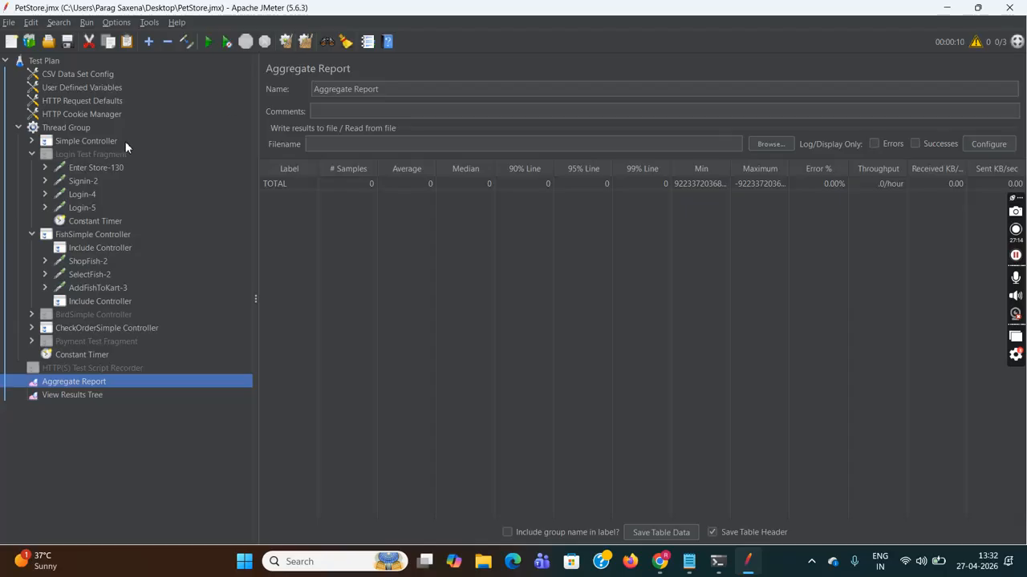
- Save the test plan and start a 4-thread run
left_click(8, 21)
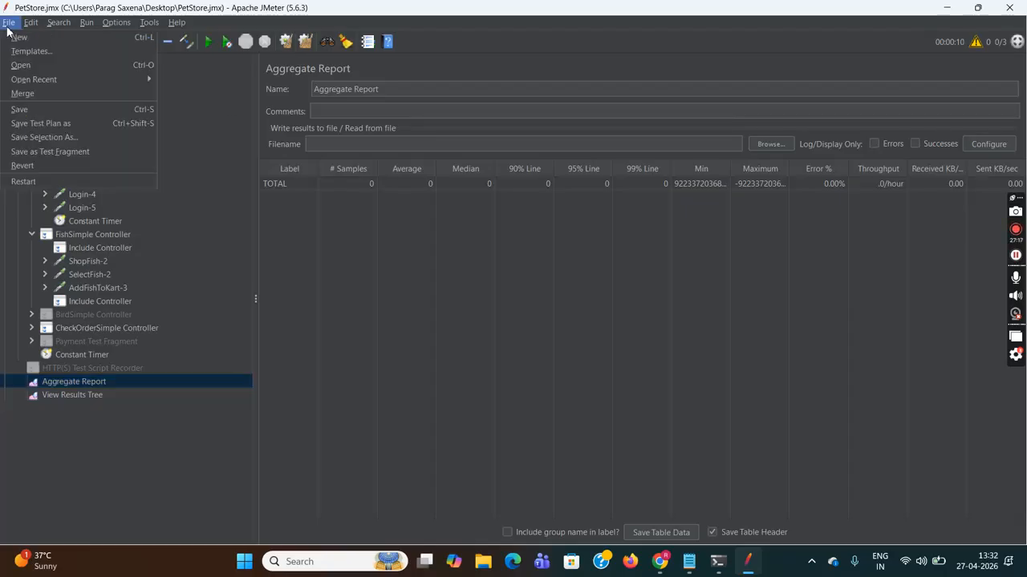
left_click(37, 110)
left_click(40, 61)
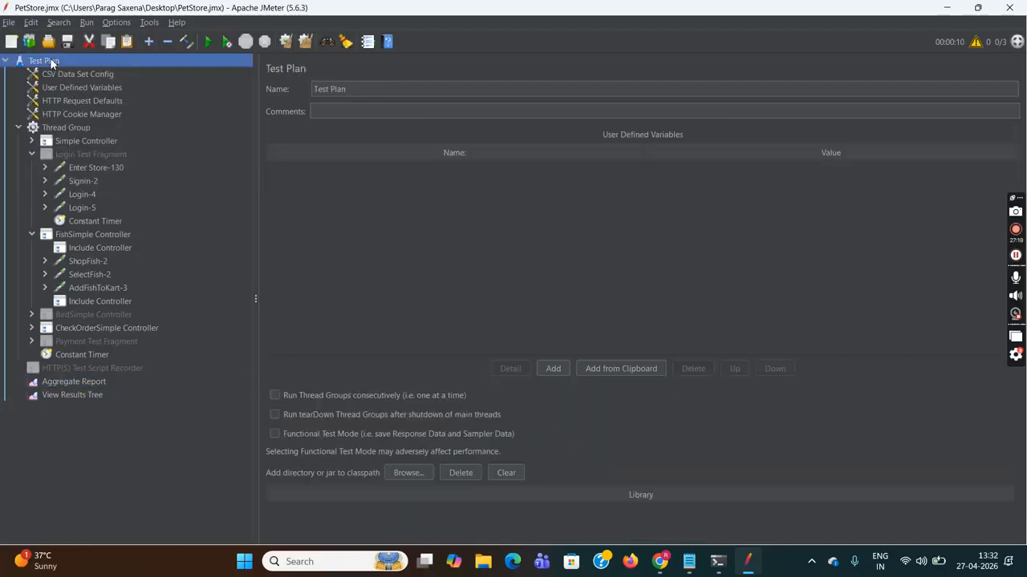
left_click(211, 41)
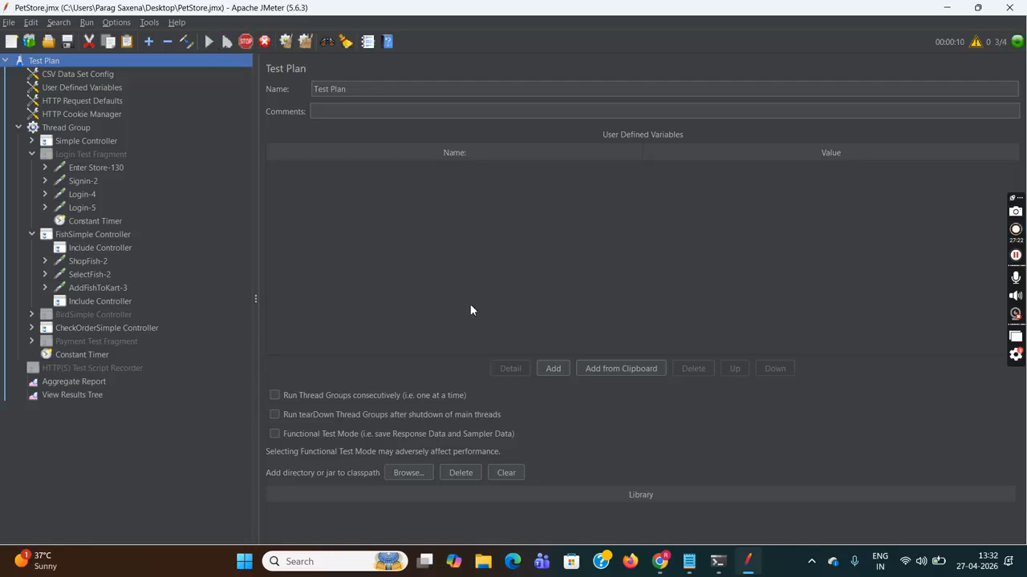
- Check which user each of the three Login-4 responses and the Login-5 response signed in as
left_click(84, 395)
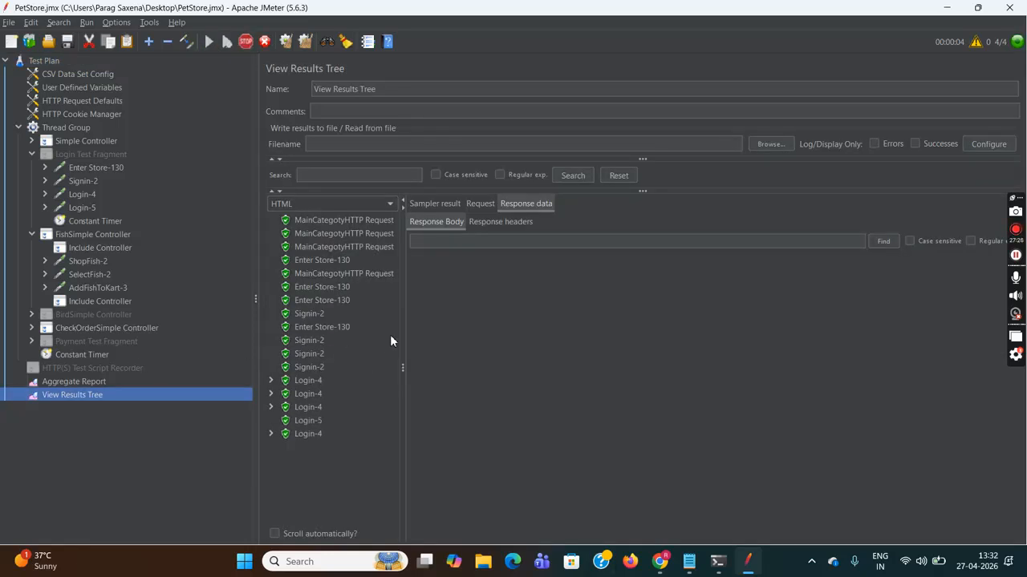
left_click(307, 380)
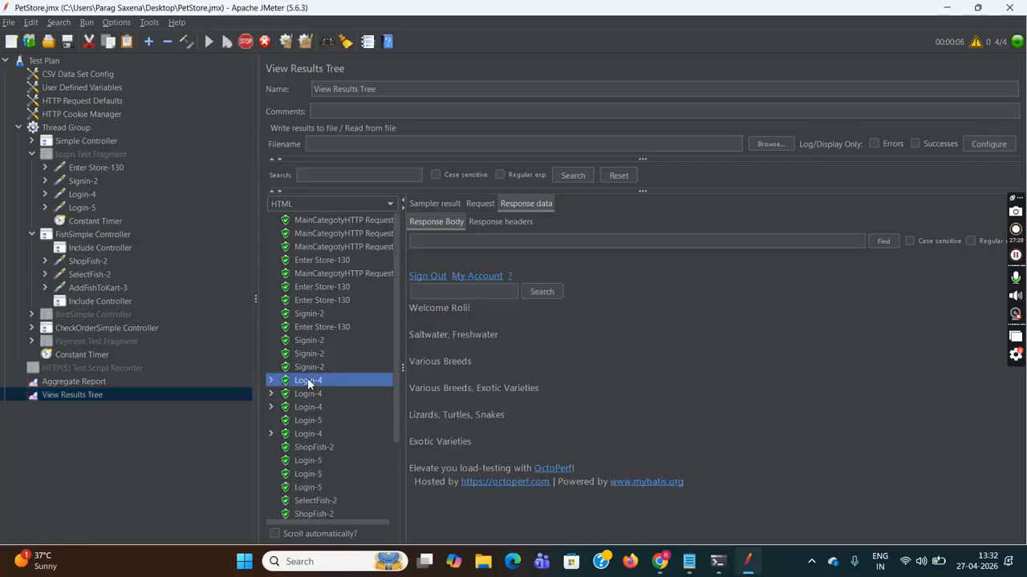
left_click(306, 393)
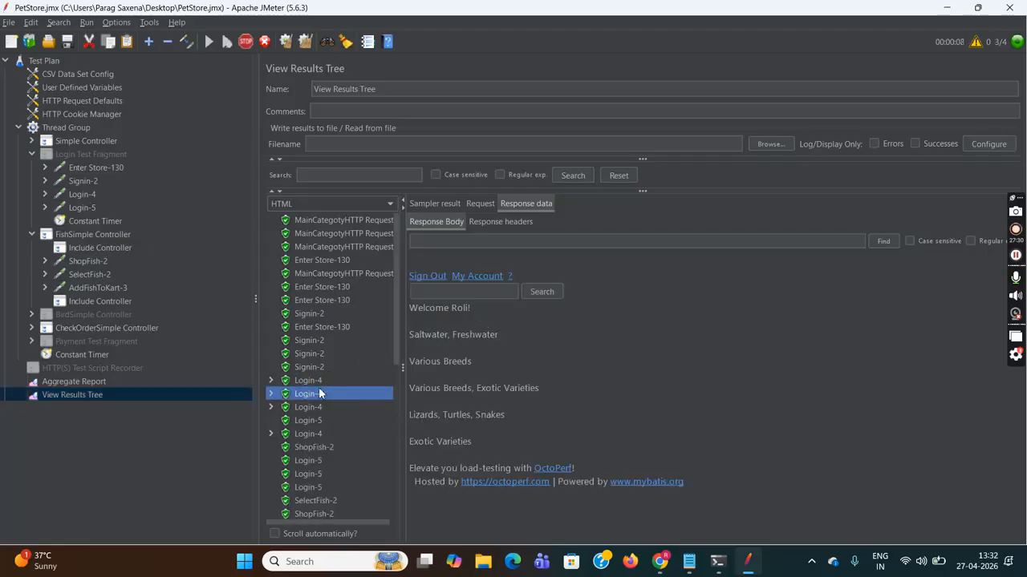
left_click(303, 407)
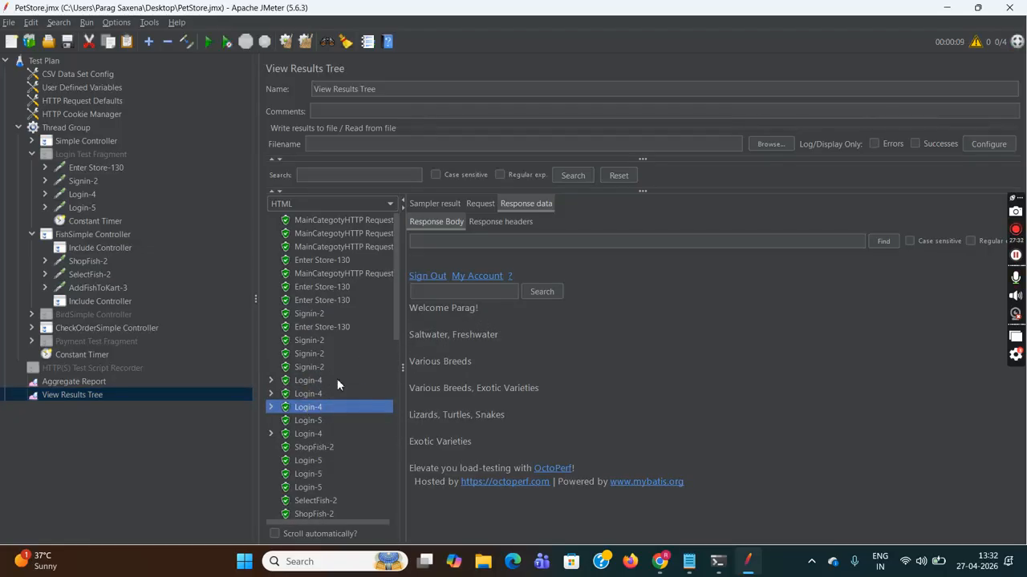
left_click(315, 421)
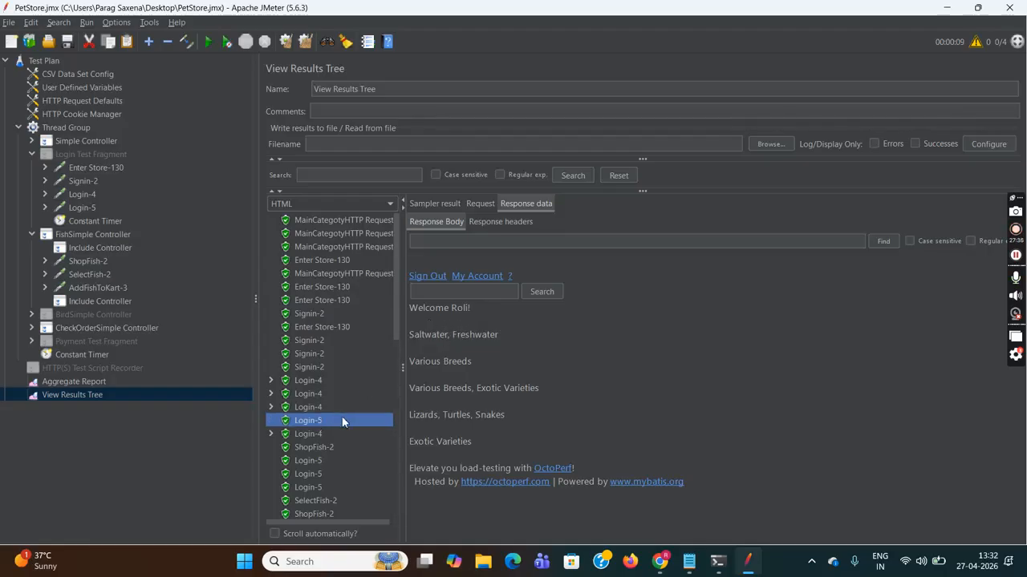
- Compare all four Login-4 responses again to confirm each thread's signed-in user
left_click(314, 380)
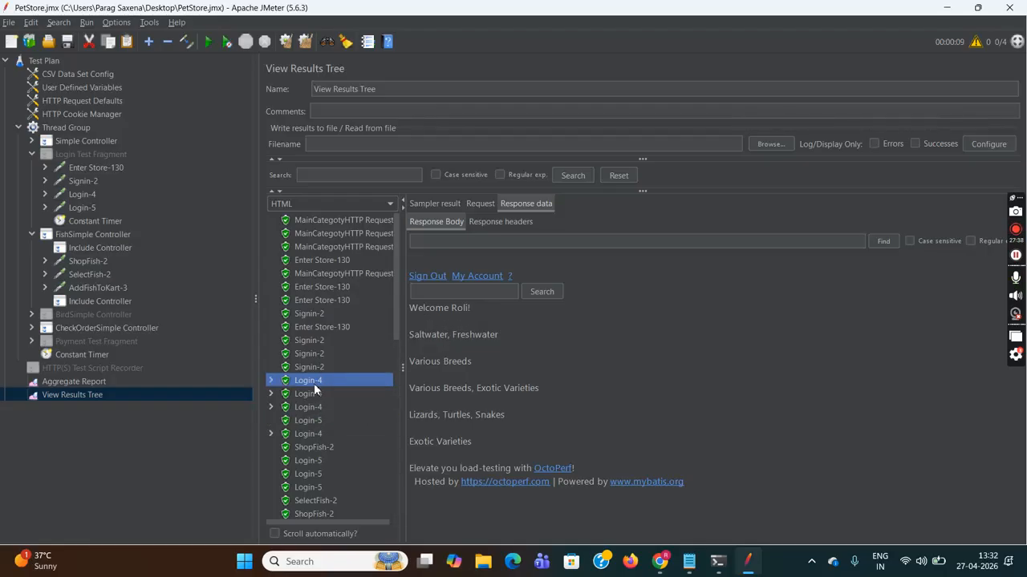
left_click(312, 394)
left_click(311, 407)
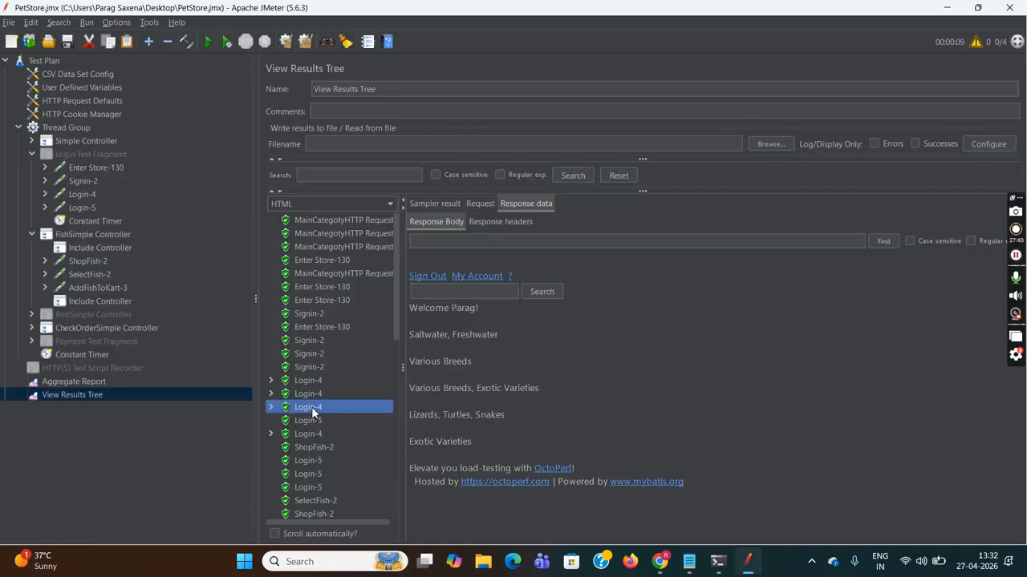
left_click(313, 434)
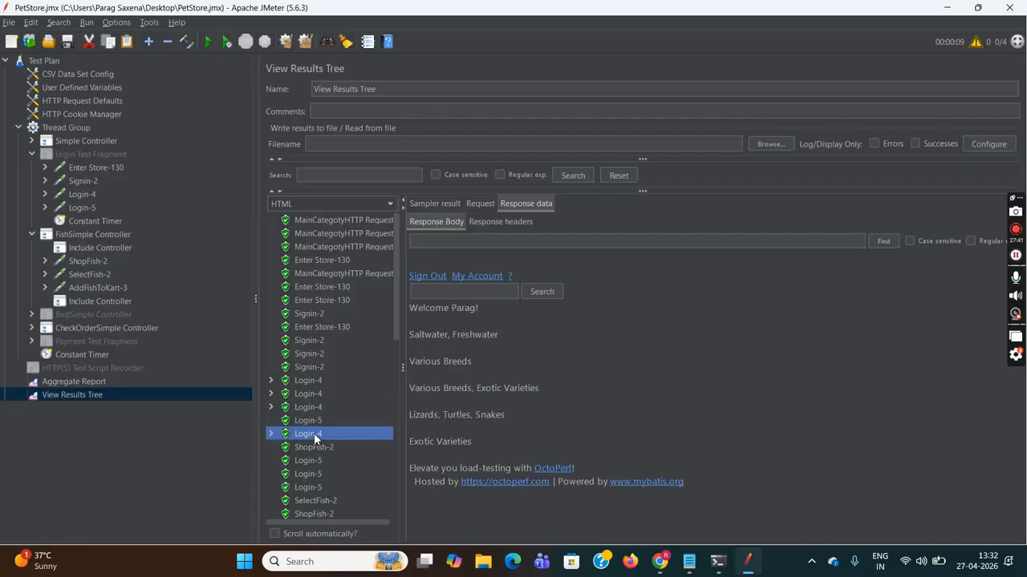
left_click(313, 381)
left_click(313, 393)
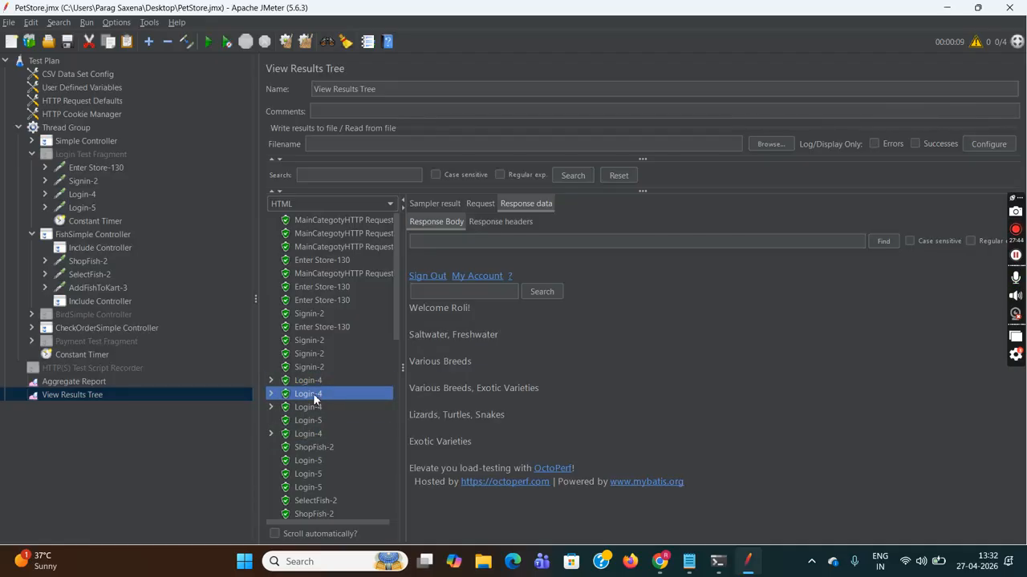
left_click(311, 406)
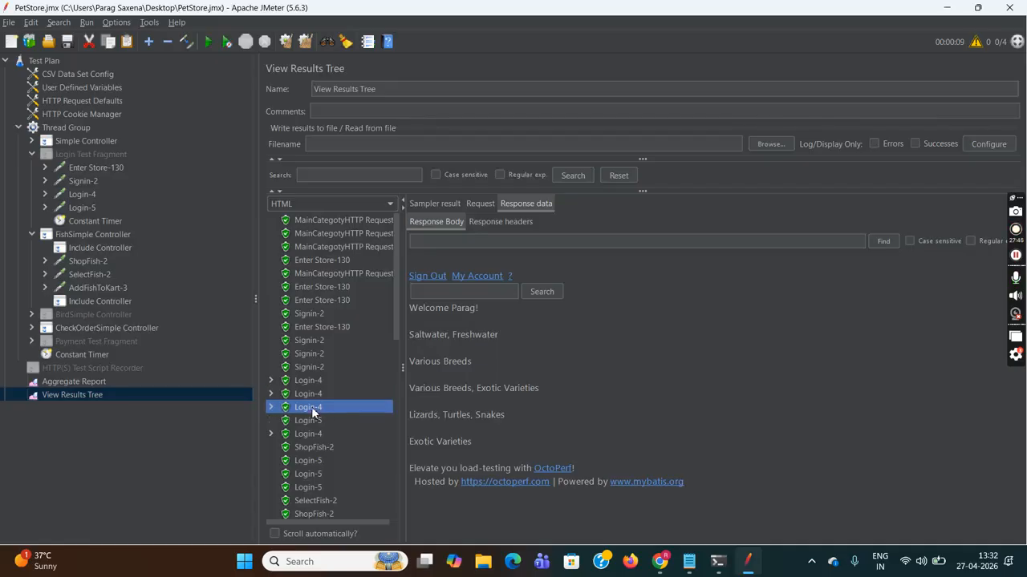
left_click(315, 436)
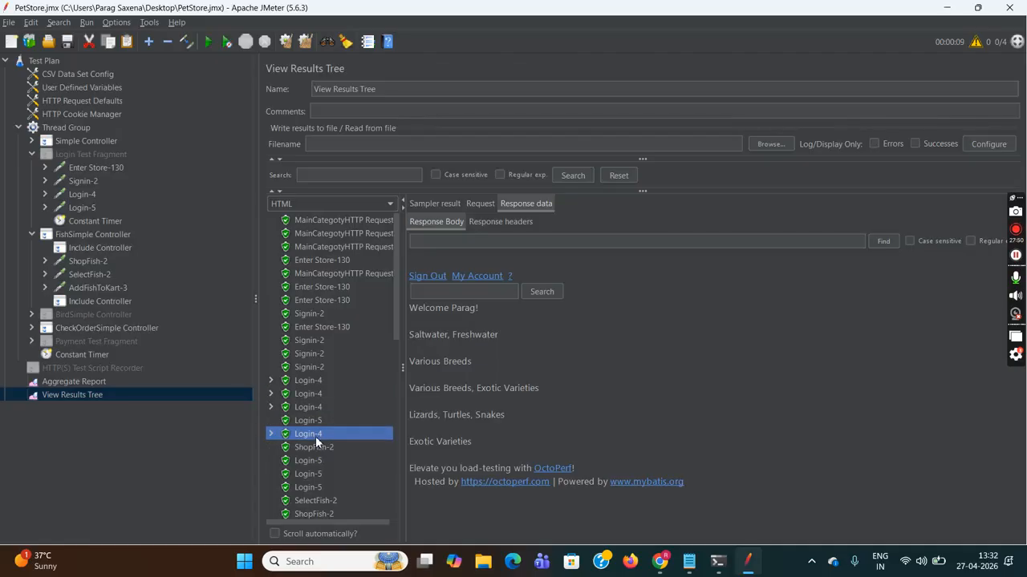
left_click(64, 72)
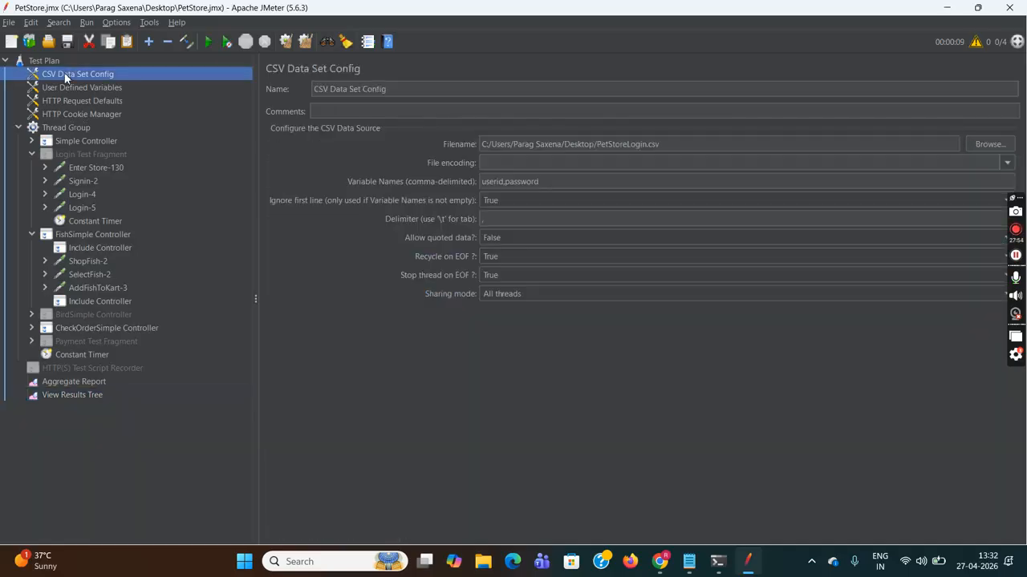
- Set Recycle on EOF to False, save the test plan, and start a new 4-thread run
left_click(508, 257)
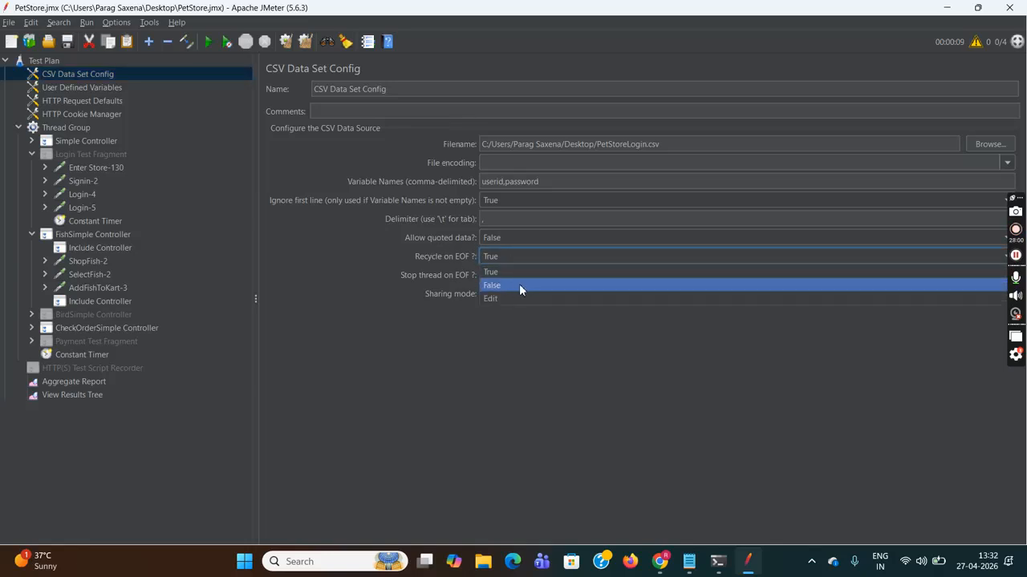
left_click(523, 286)
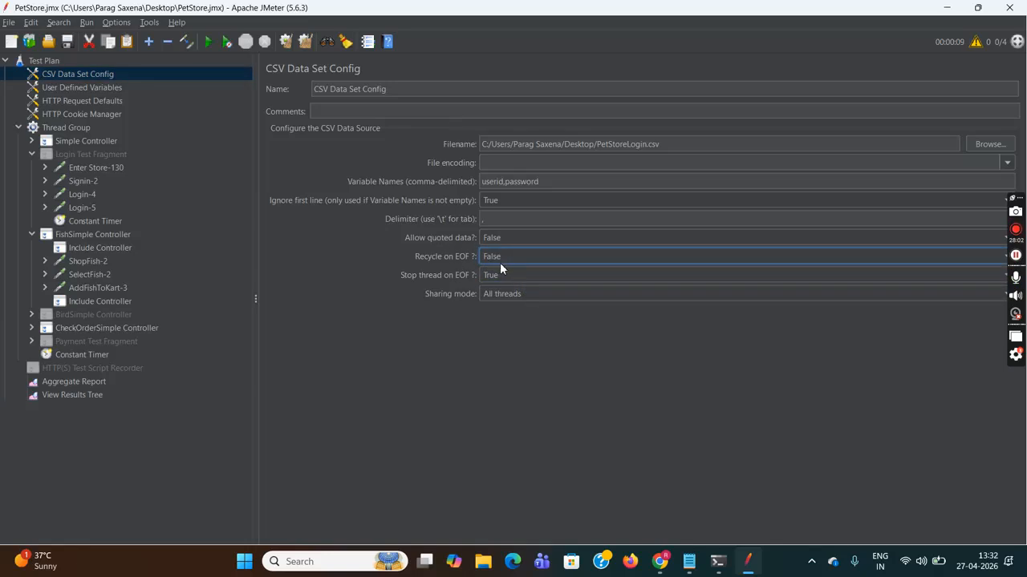
left_click(9, 22)
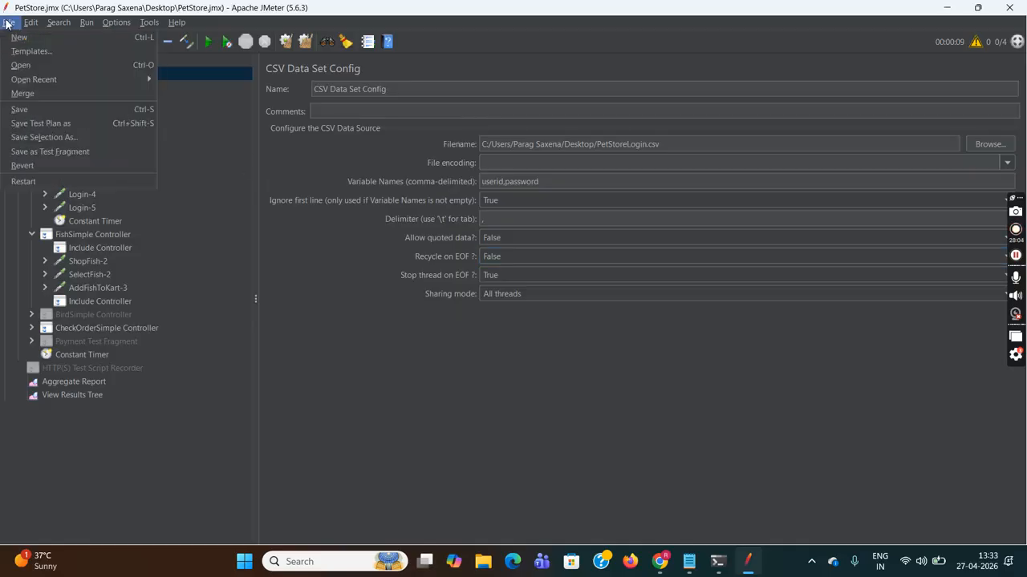
left_click(35, 118)
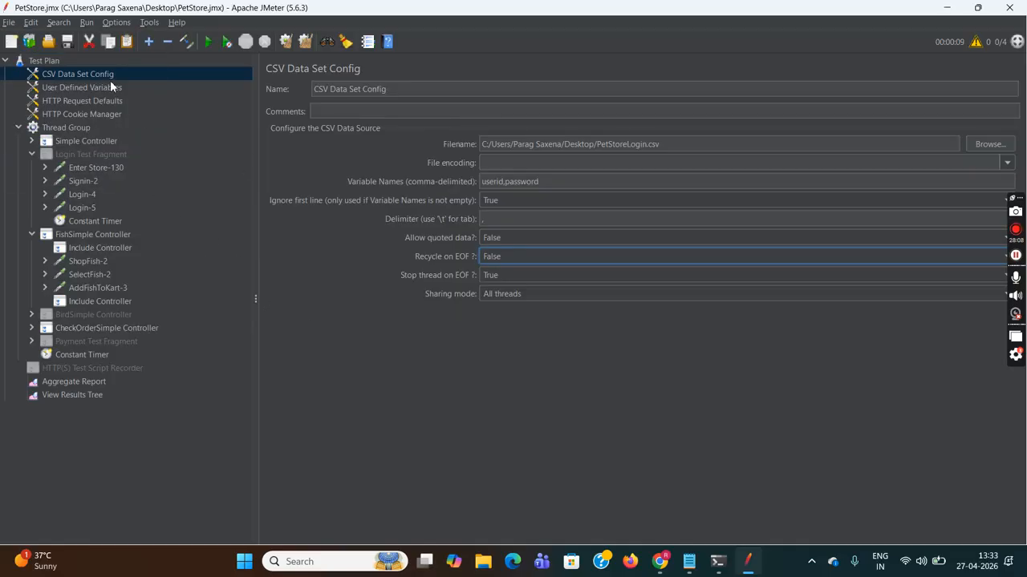
left_click(48, 61)
left_click(208, 43)
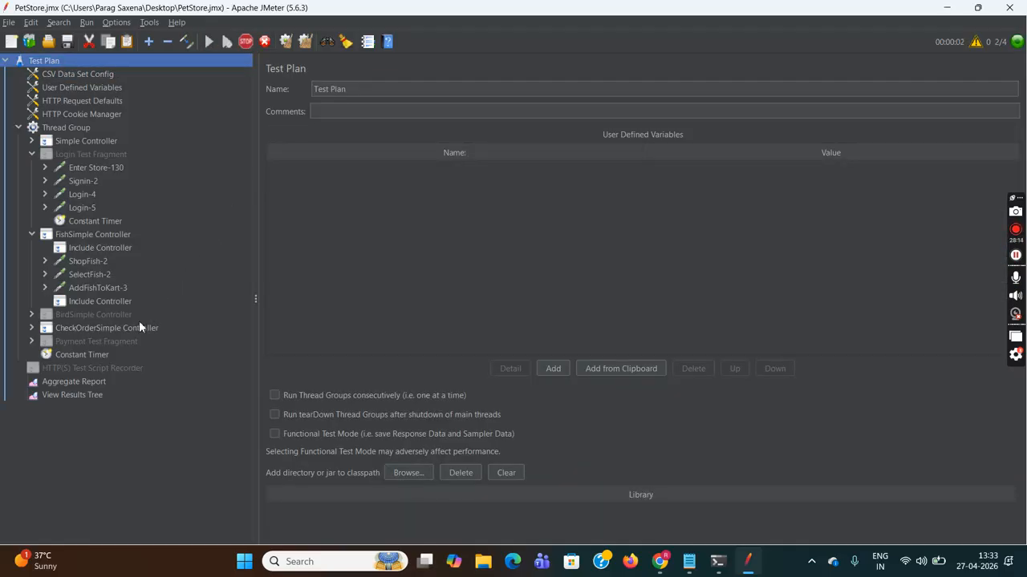
- Clear the old results from View Results Tree and the Aggregate Report
left_click(73, 395)
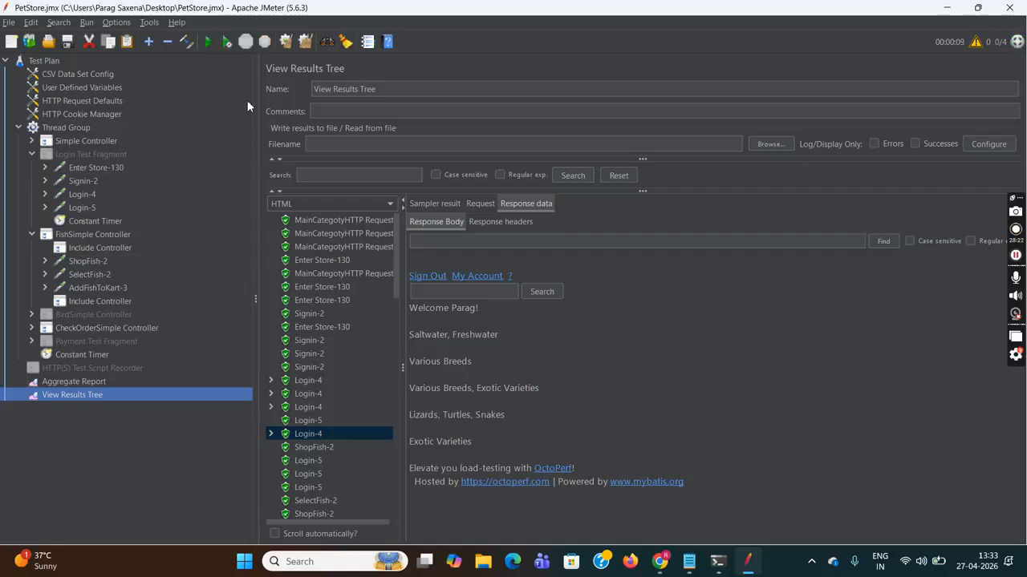
left_click(290, 42)
left_click(134, 382)
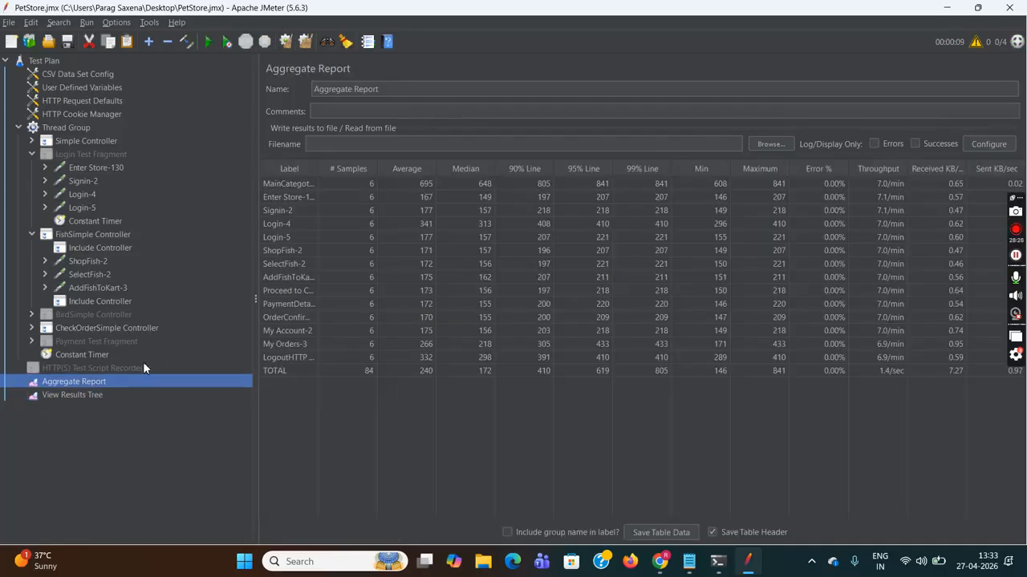
left_click(285, 43)
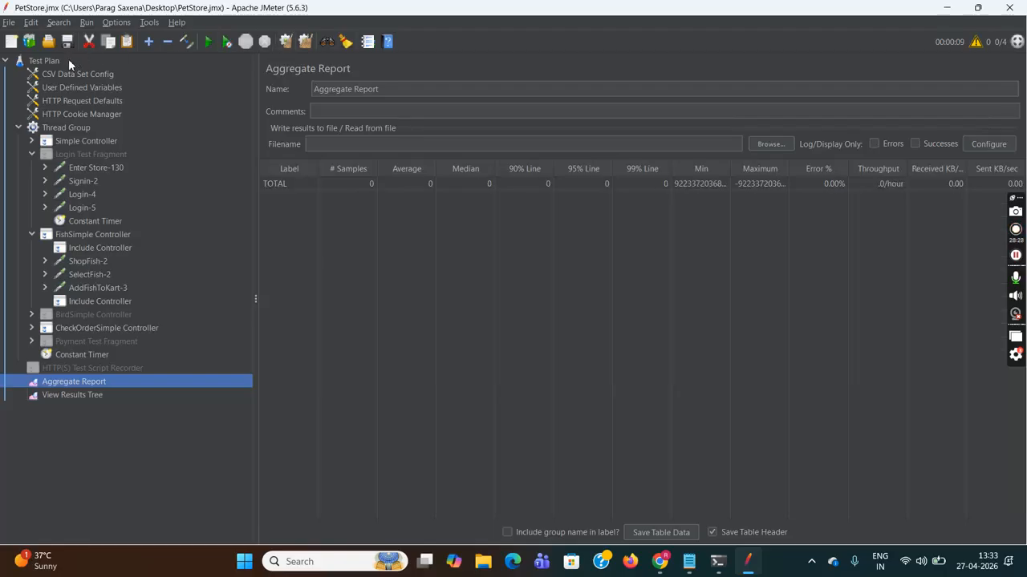
- Save the test plan, run it again, and show the fresh results tree
left_click(34, 62)
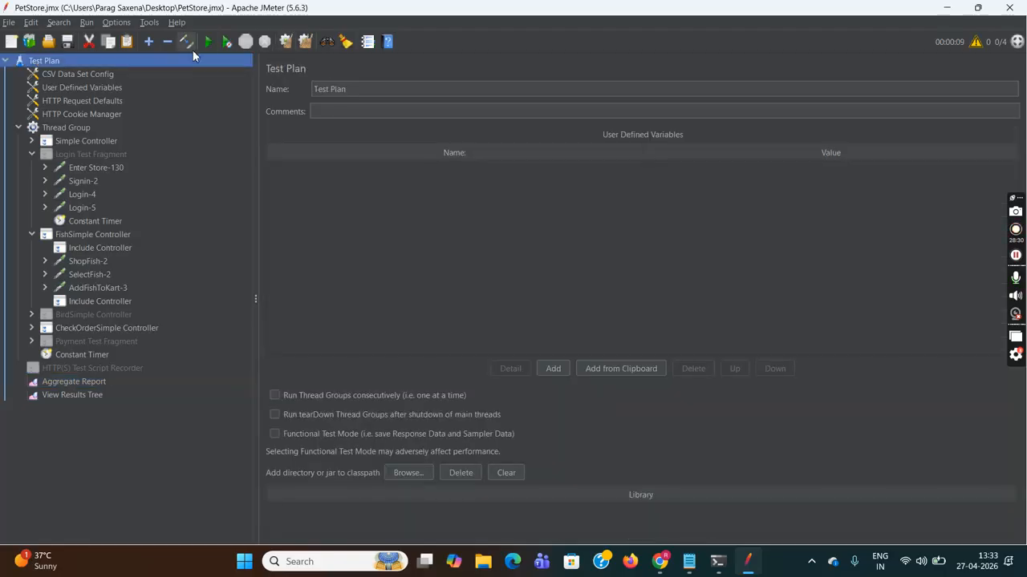
left_click(9, 22)
left_click(38, 109)
left_click(209, 44)
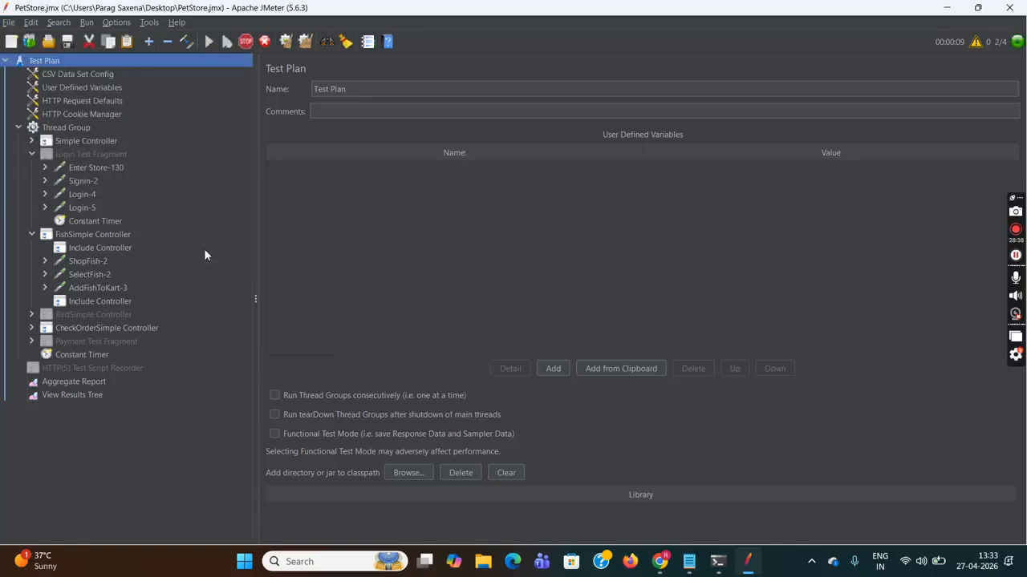
left_click(81, 393)
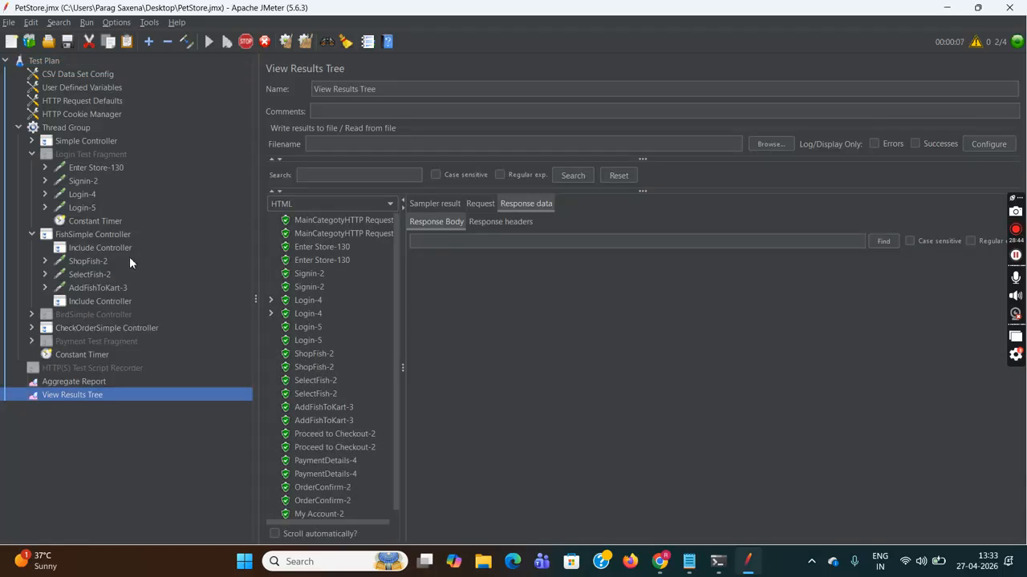
- Check the thread group's user count and compare which user each Login-4 request signed in
left_click(74, 129)
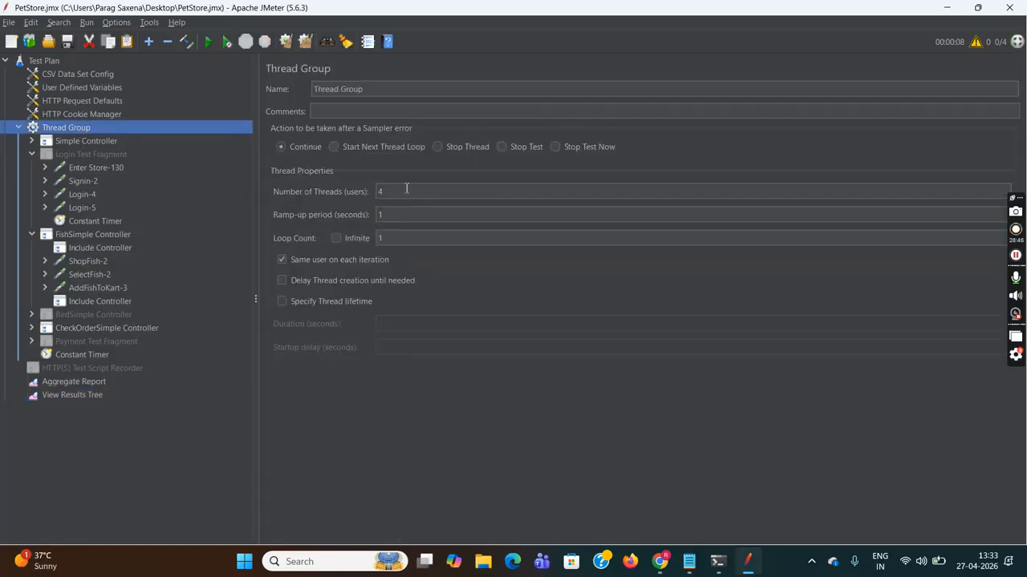
left_click(81, 395)
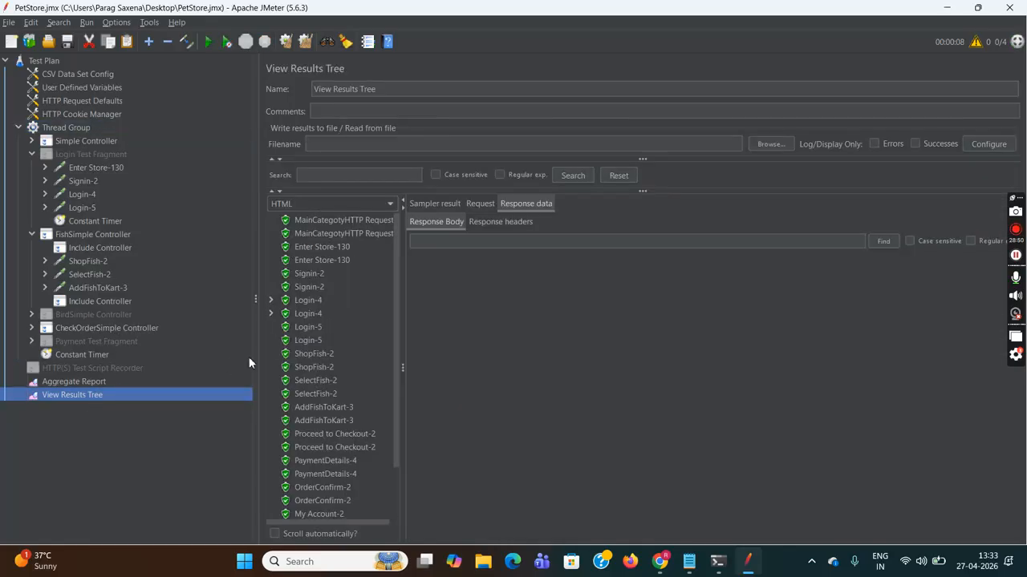
left_click(309, 302)
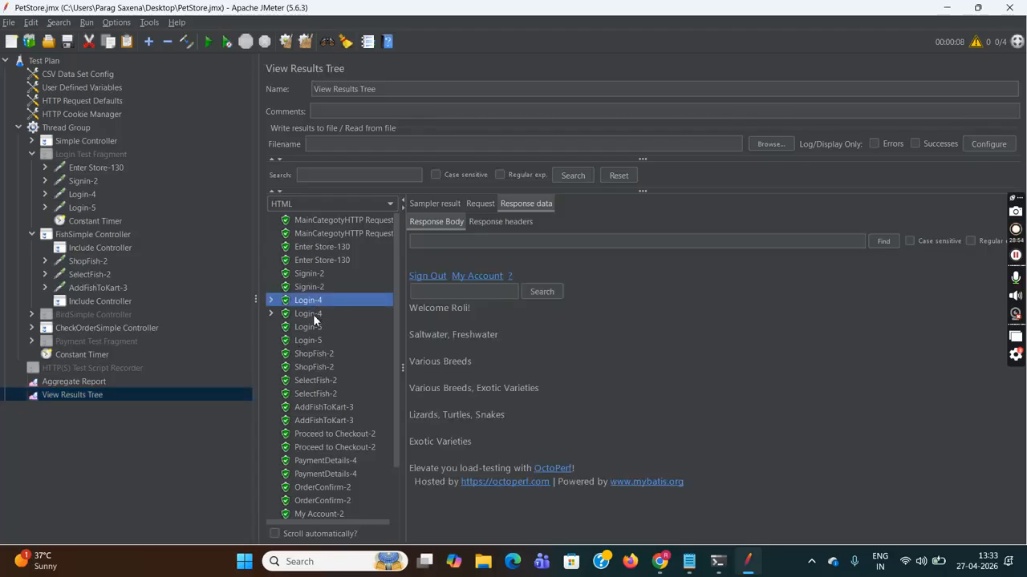
left_click(312, 315)
scroll(398, 286, "down", 2)
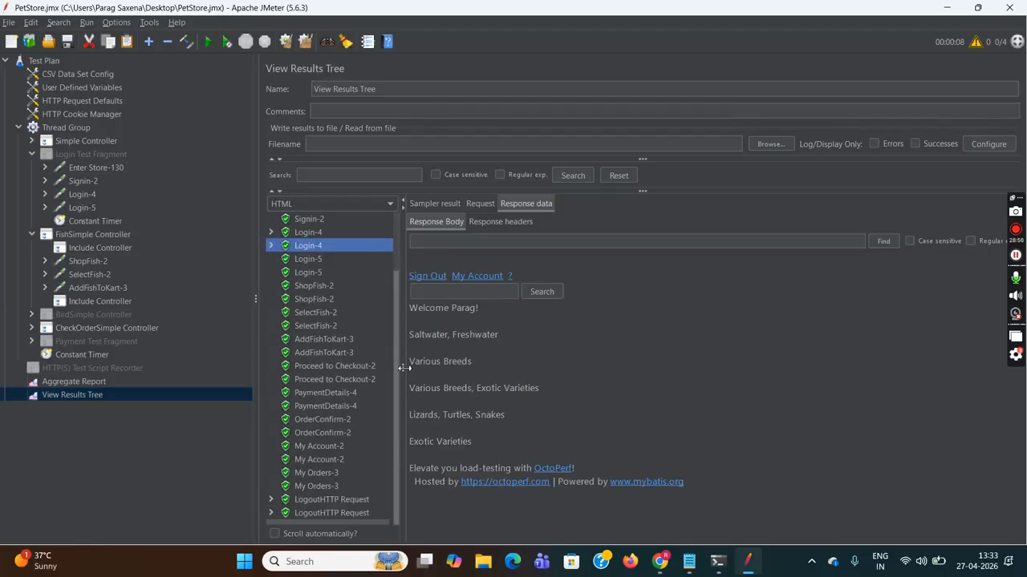
scroll(398, 267, "up", 2)
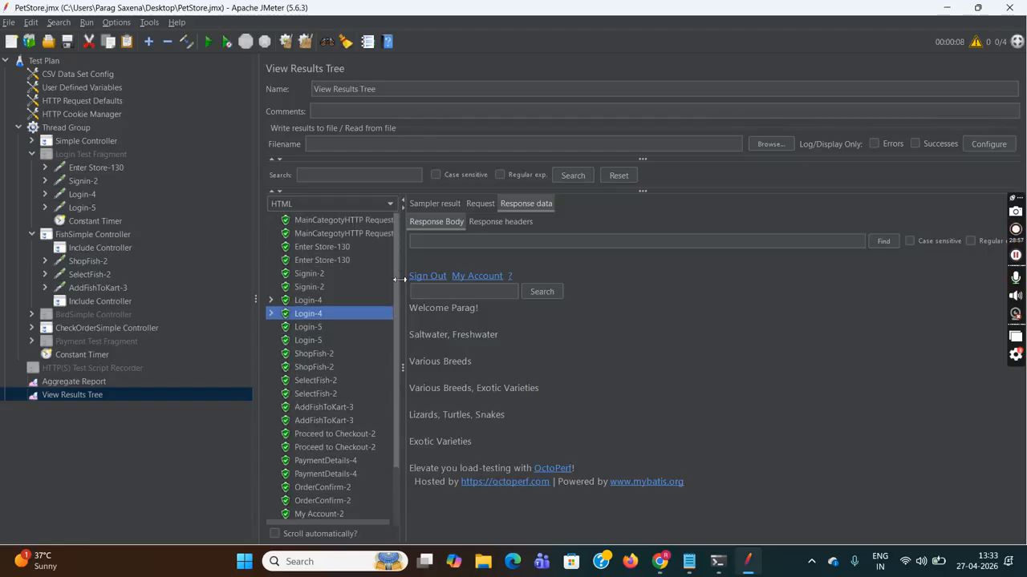
left_click(305, 302)
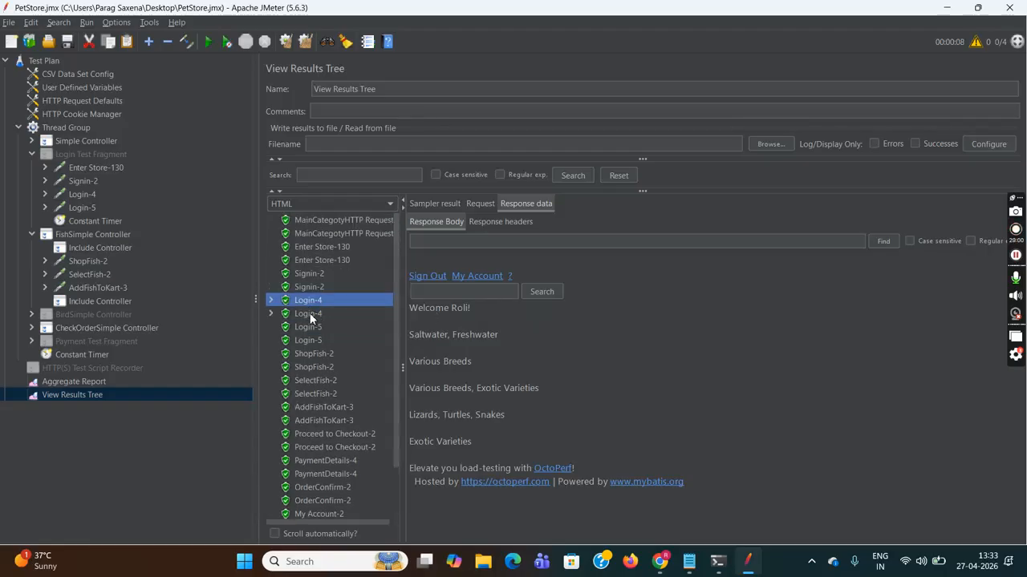
left_click(309, 313)
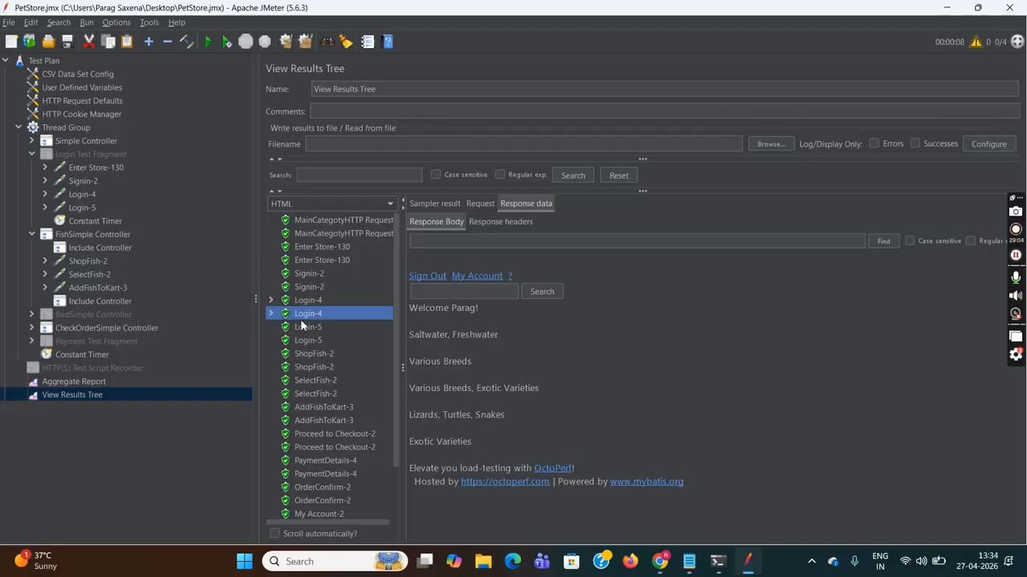
- Bring up the CSV Data Set Config settings for PetStoreLogin.csv
left_click_drag(396, 314, 399, 388)
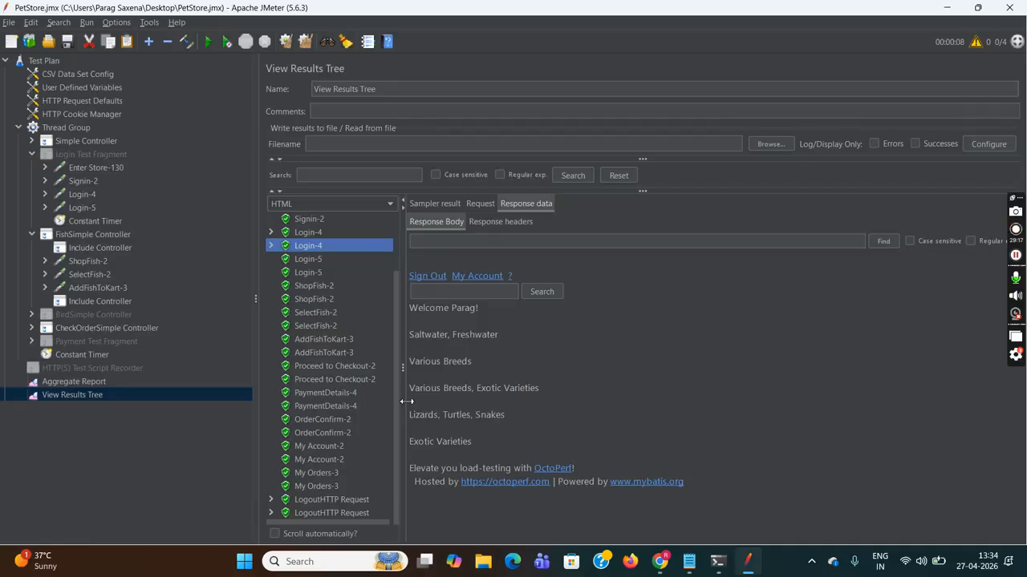
scroll(385, 293, "up", 2)
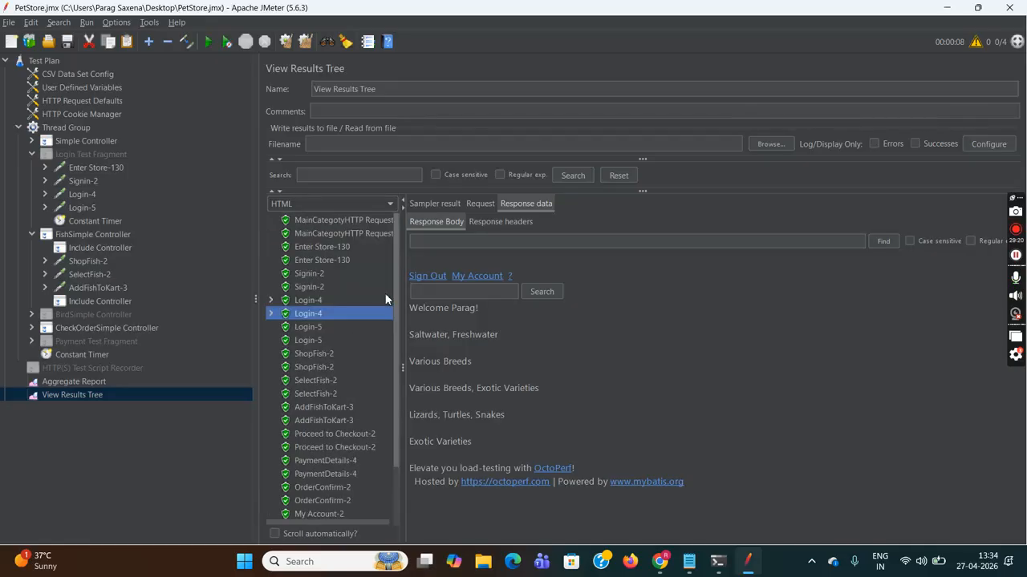
left_click(90, 75)
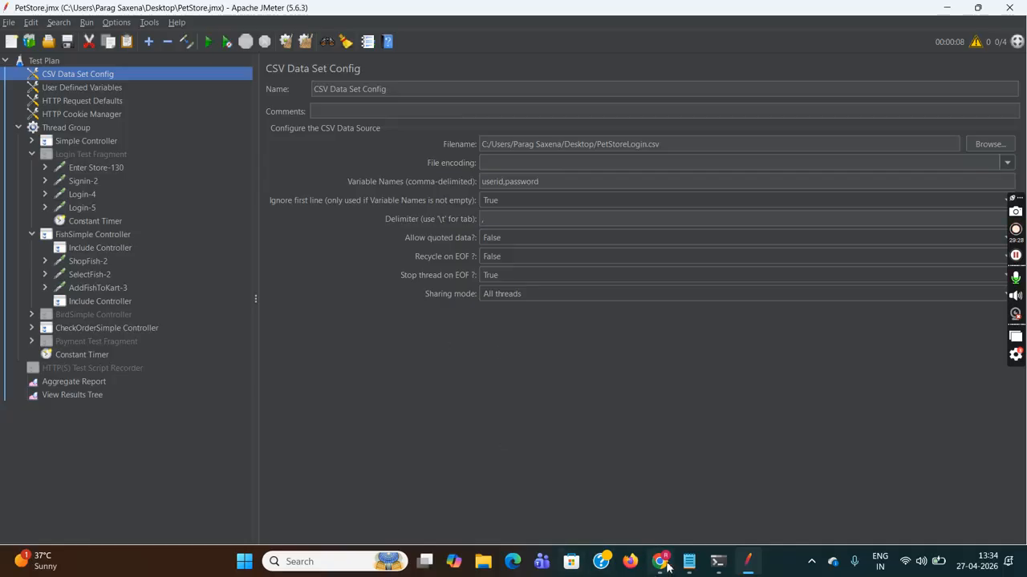
- In Notepad, close the hash-values tab without saving it
mouse_move(687, 566)
mouse_move(682, 508)
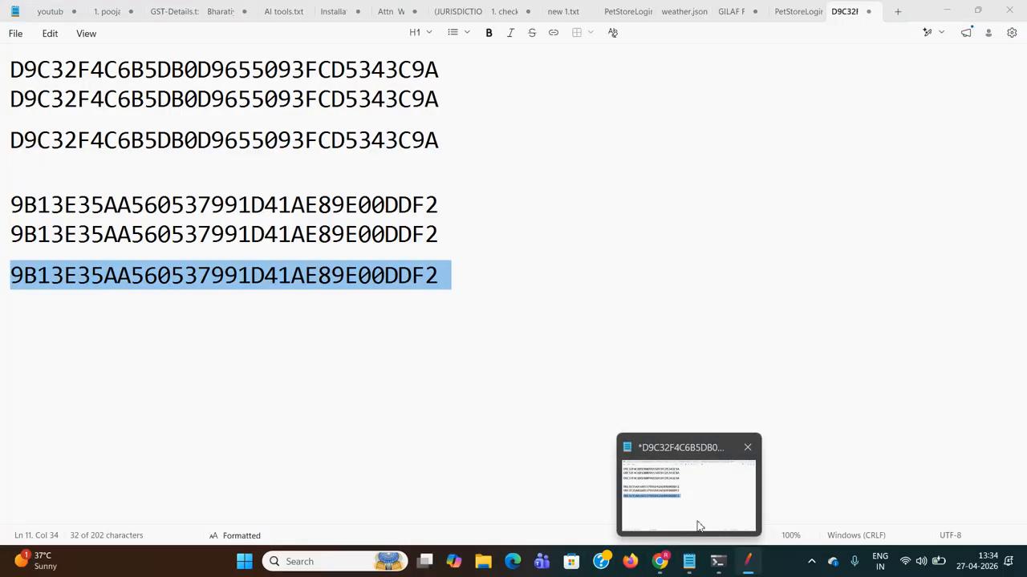
left_click(694, 511)
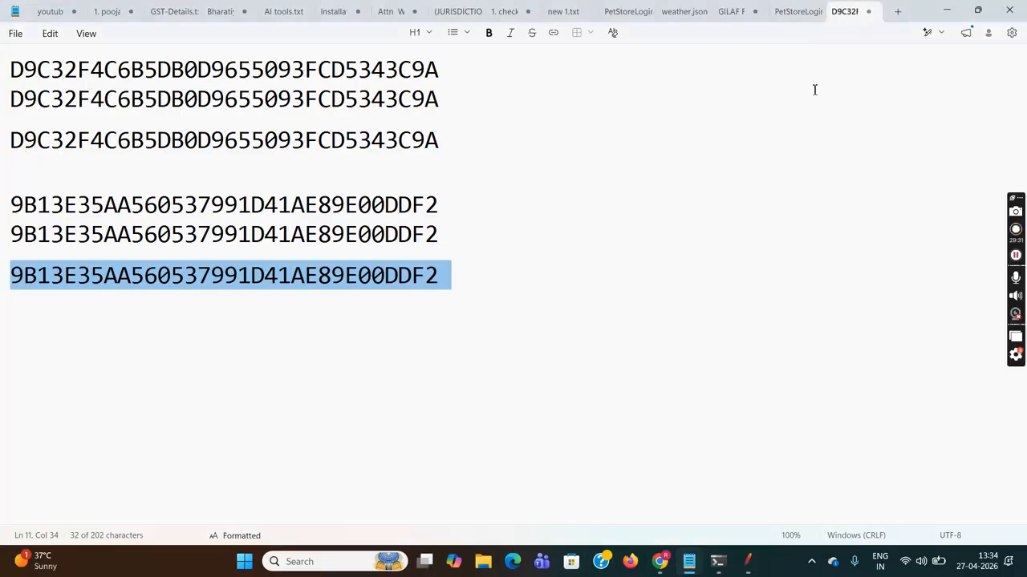
left_click(868, 11)
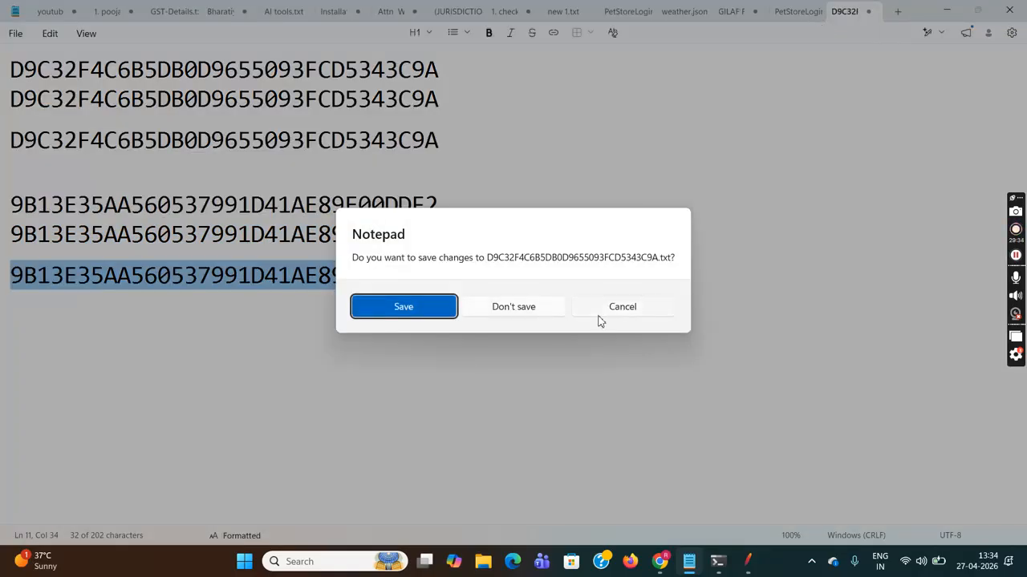
left_click(521, 312)
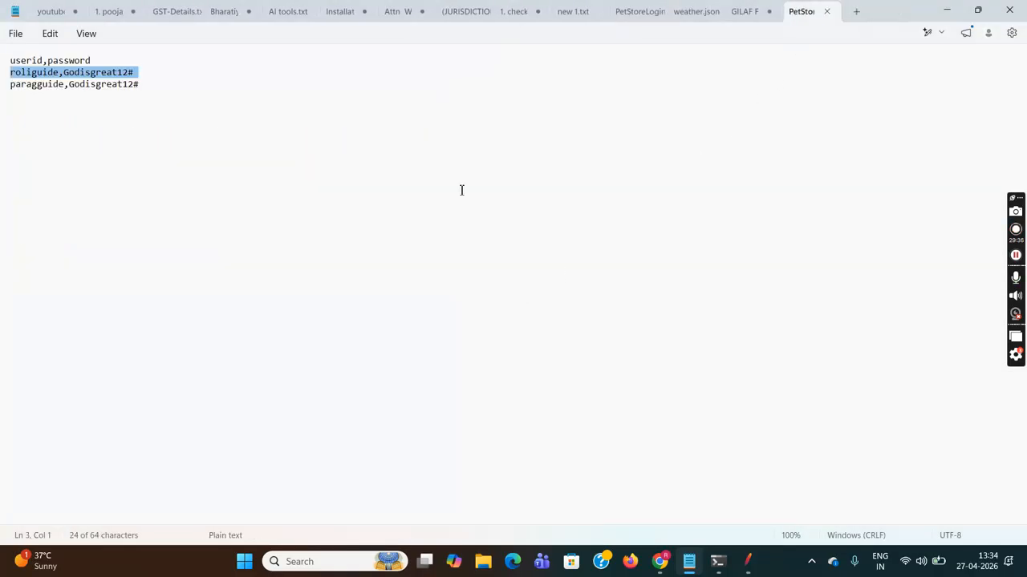
- Delete the userid,password header line from PetStoreLogin and save the file
left_click(122, 61)
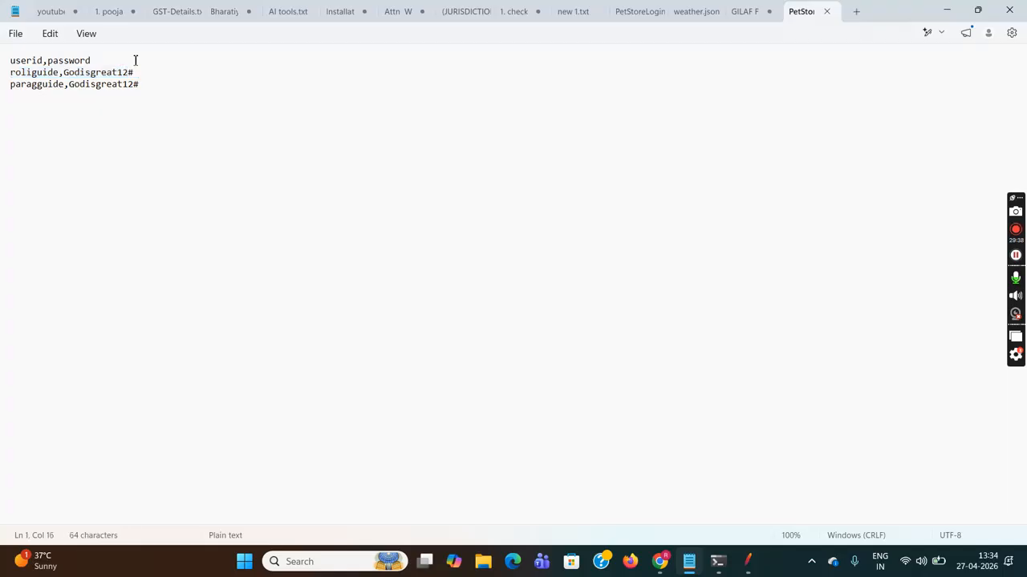
key("shift+Left")
key("shift+Left")
key("shift+Left")
key("shift+Left")
key("shift+Left")
key("shift+Left")
key("shift+Left")
key("shift+Left")
key("shift+Left")
key("shift+Left")
key("shift+Left")
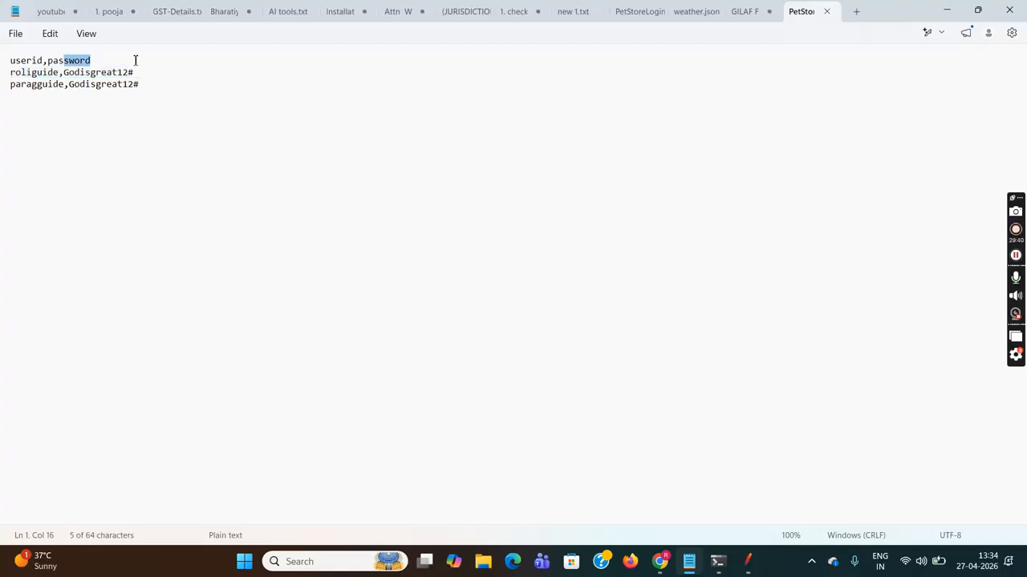
key("shift+Left")
key("shift+Left")
key("shift+Left")
key("shift+Left")
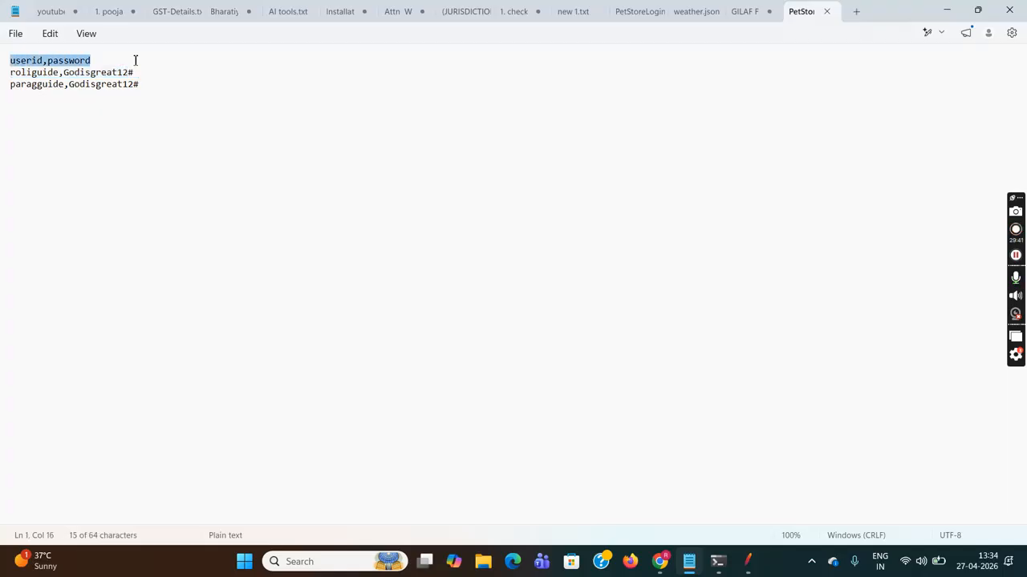
key("BackSpace")
key("Delete")
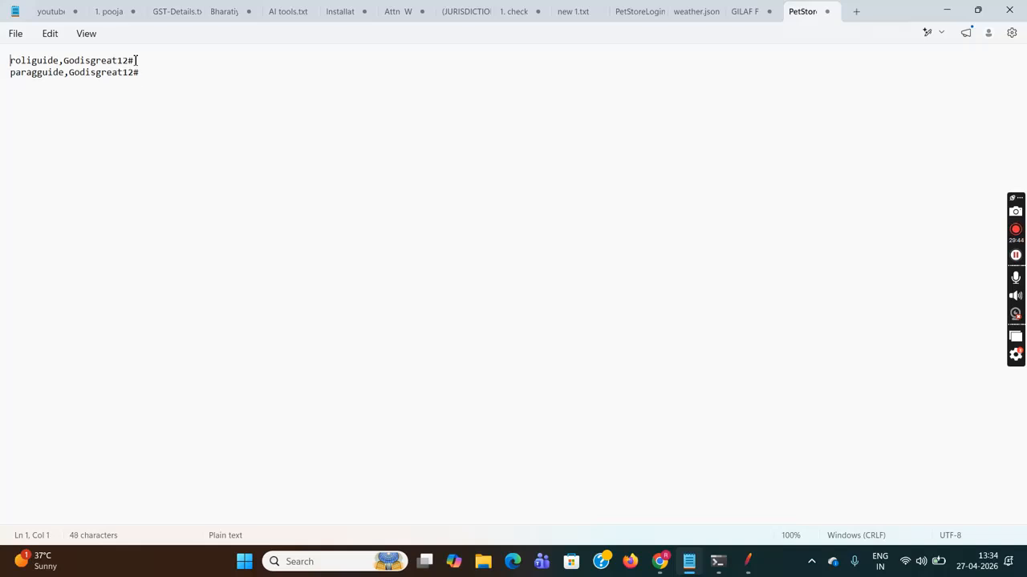
left_click(13, 36)
left_click(36, 171)
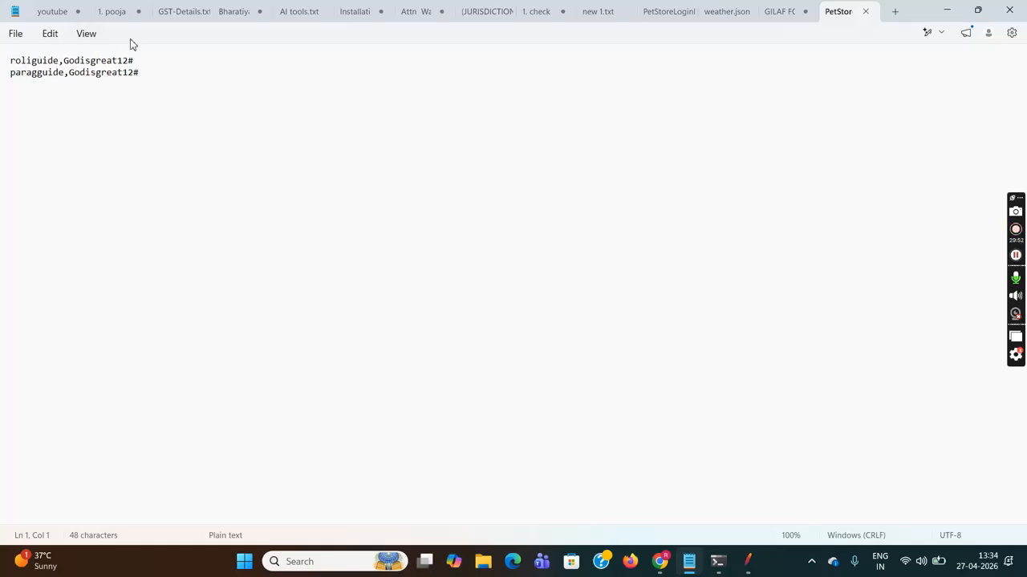
mouse_move(747, 568)
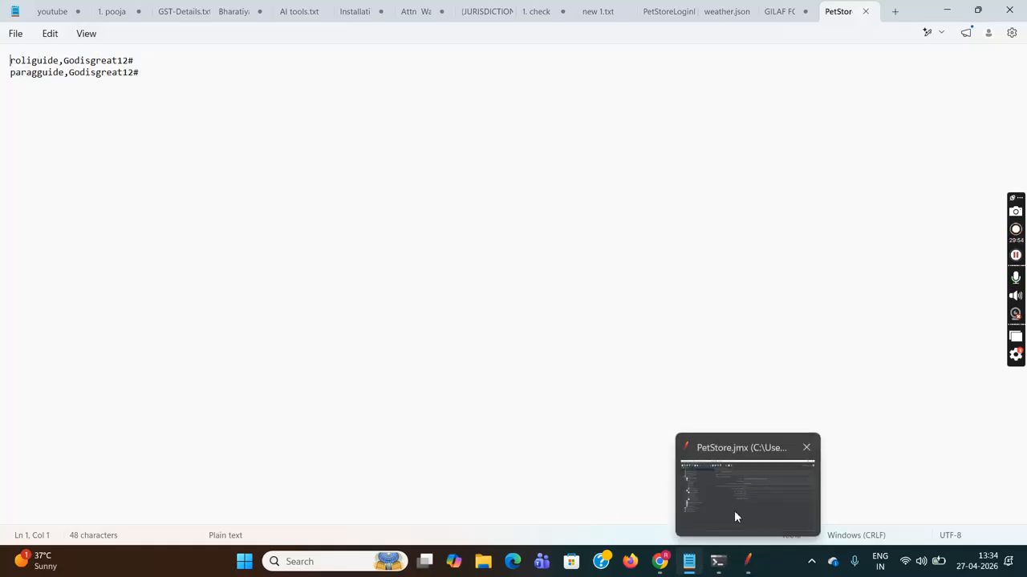
left_click(734, 510)
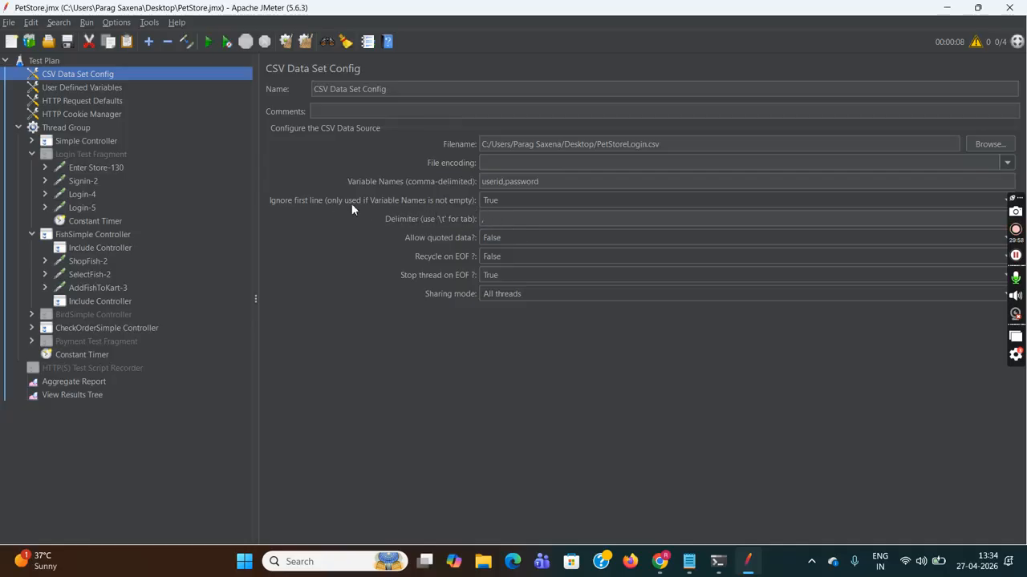
- Set Ignore first line to False, change Number of Threads from 4 to 2, and save
left_click(506, 200)
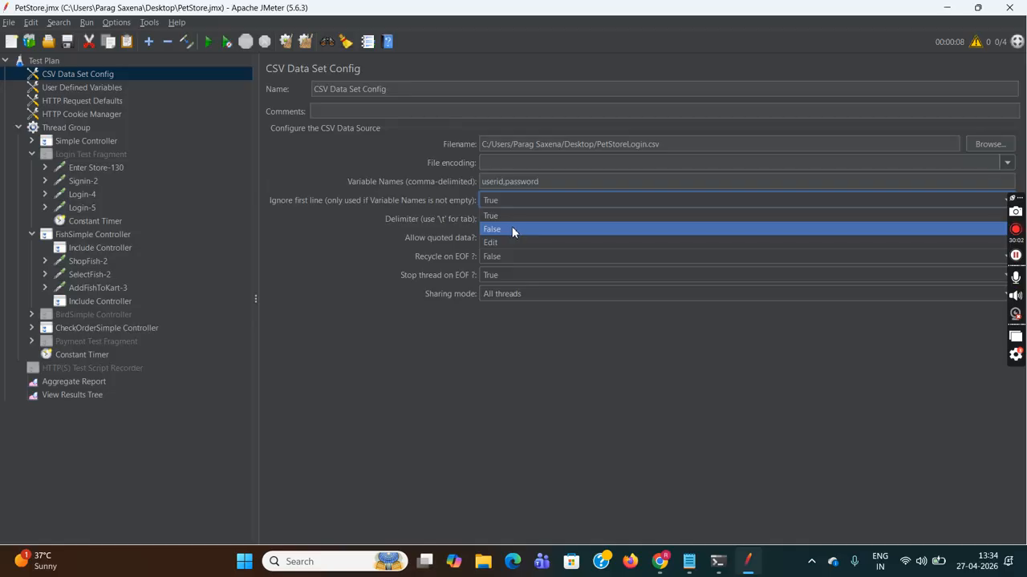
left_click(512, 230)
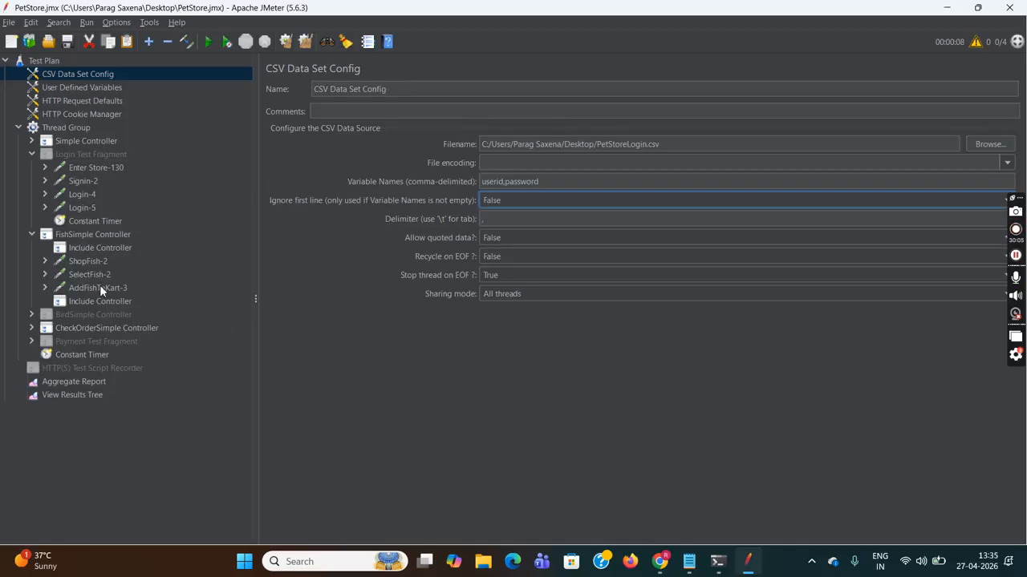
left_click(73, 127)
left_click(402, 193)
key("BackSpace")
type("2")
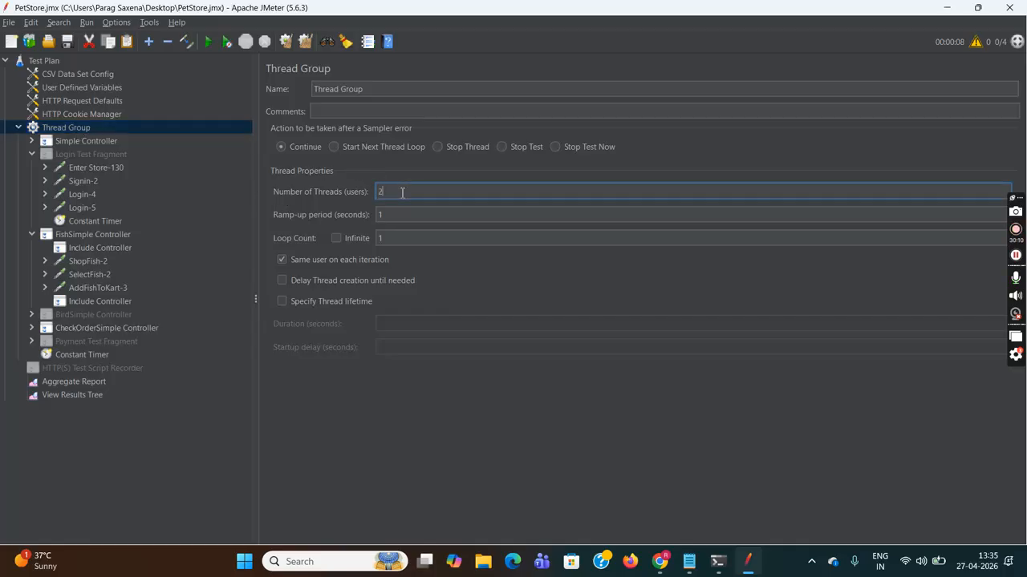
left_click(8, 23)
left_click(28, 113)
- Clear View Results Tree and start a new run from the Test Plan
left_click(77, 395)
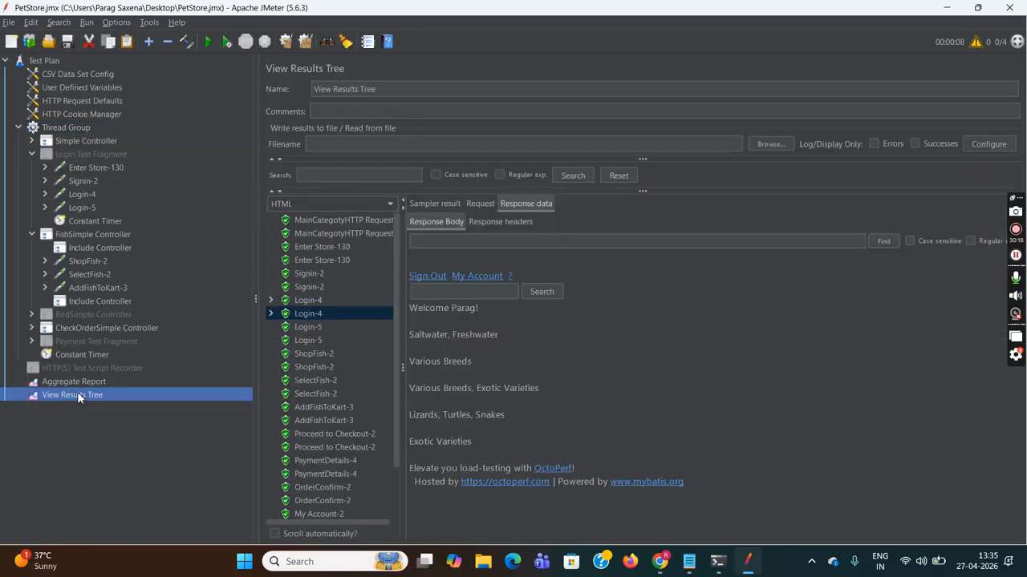
left_click(286, 44)
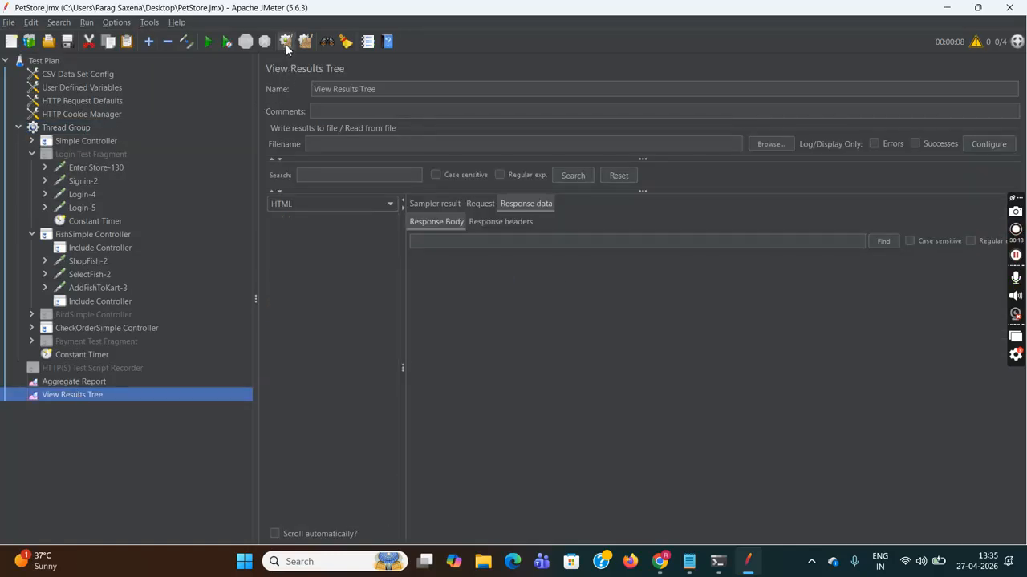
left_click(45, 61)
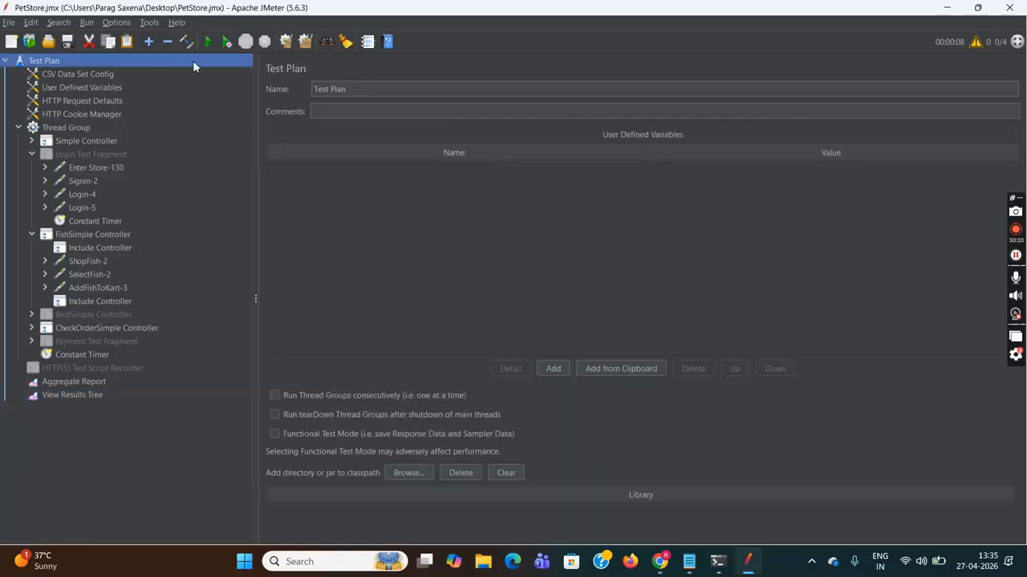
left_click(208, 42)
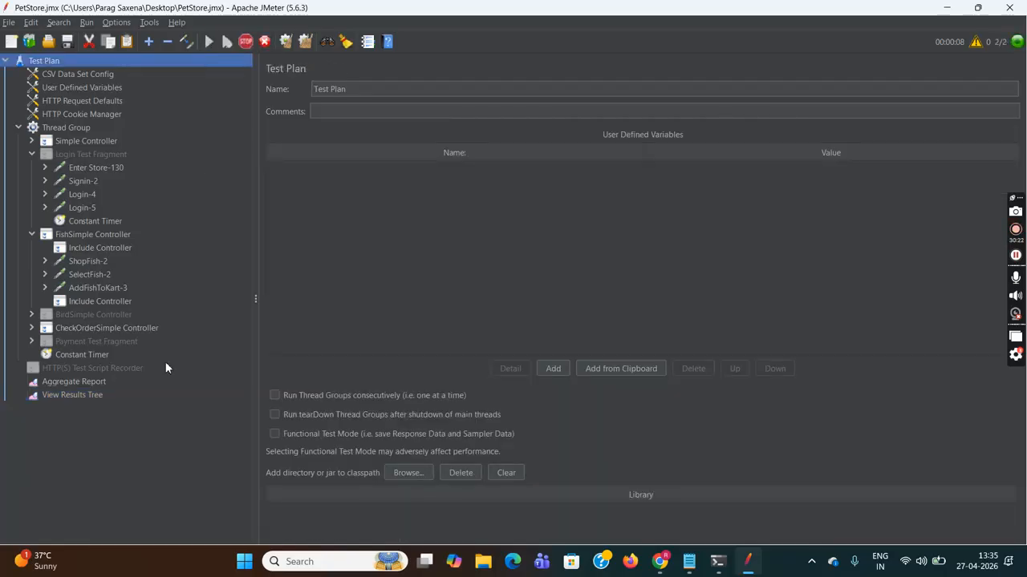
- Inspect both Login-4 responses to confirm each signs in a different user
left_click(88, 396)
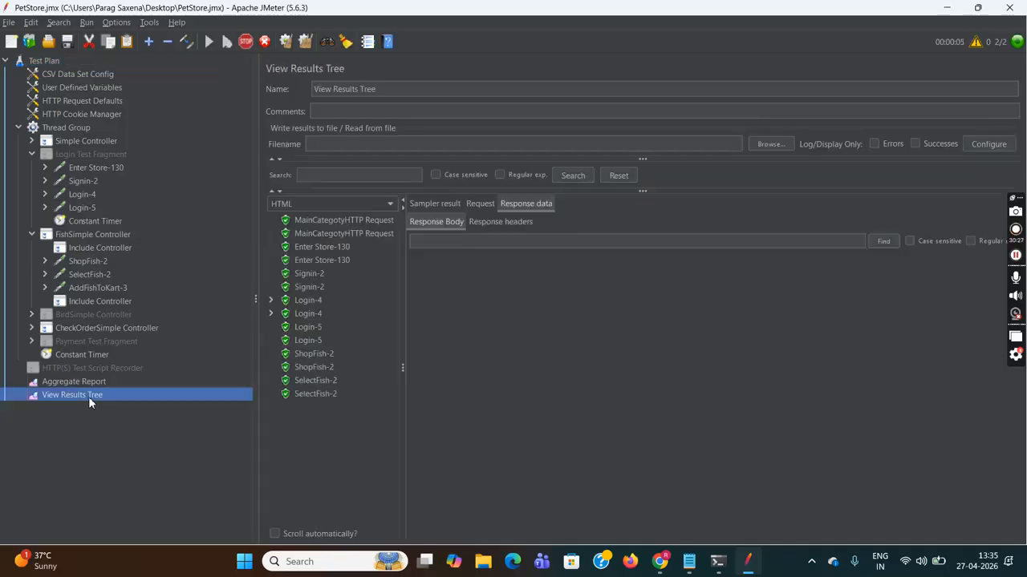
left_click(310, 301)
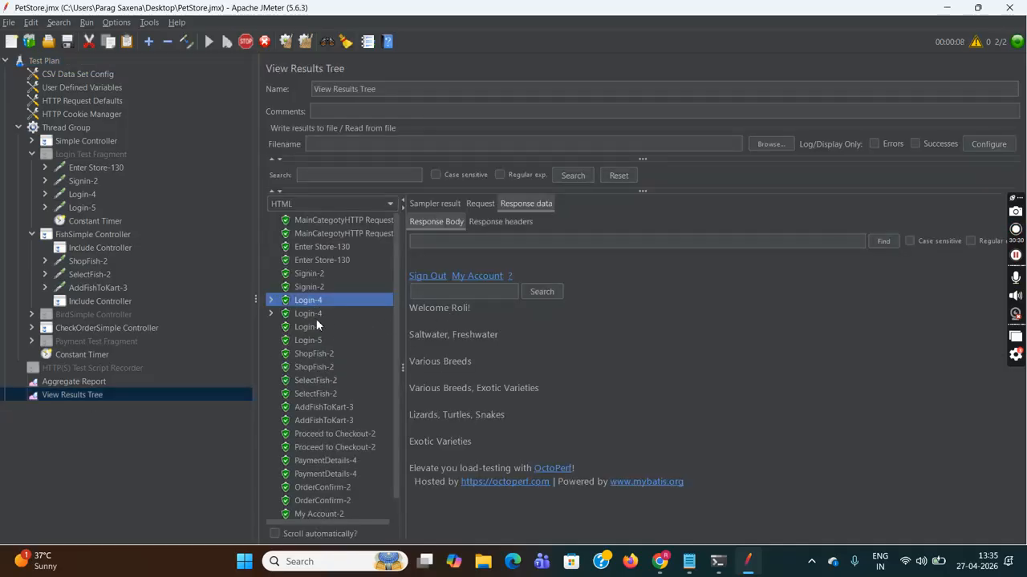
left_click(311, 314)
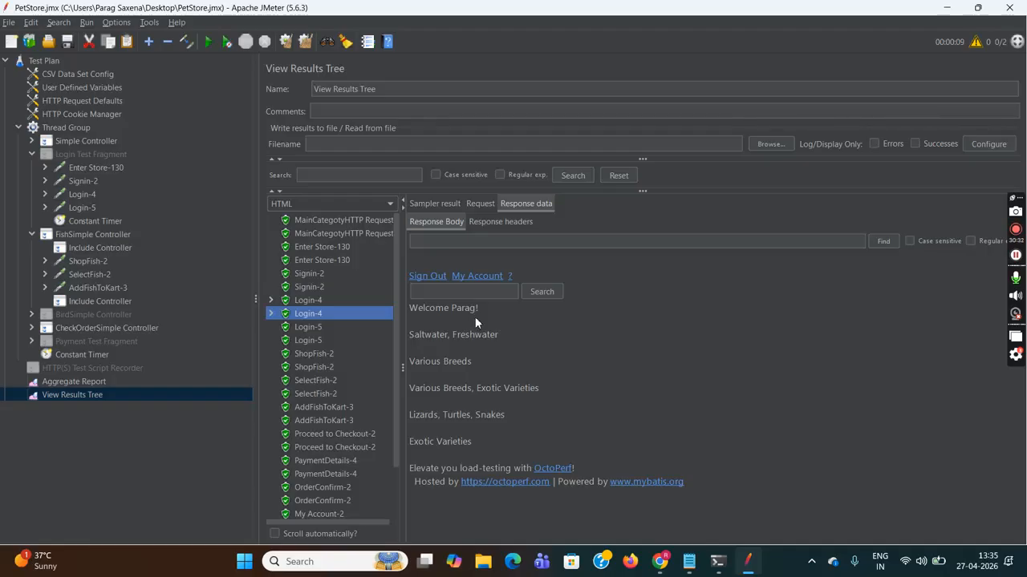